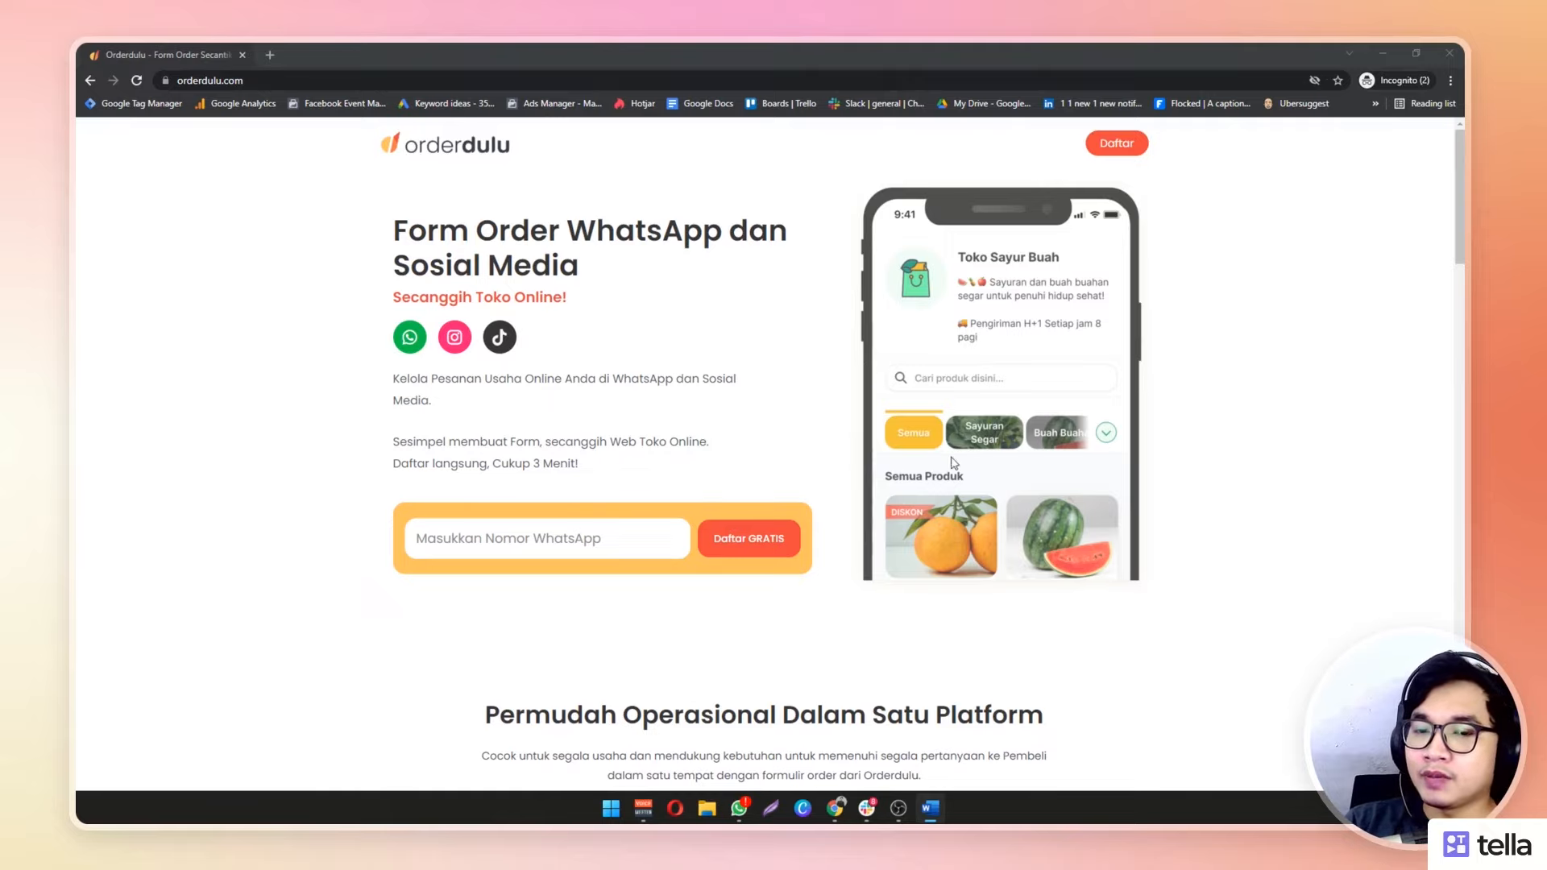
Enter a WhatsApp number in 'Masukkan Nomor WhatsApp' and submit it with Daftar GRATIS
left_click(579, 535)
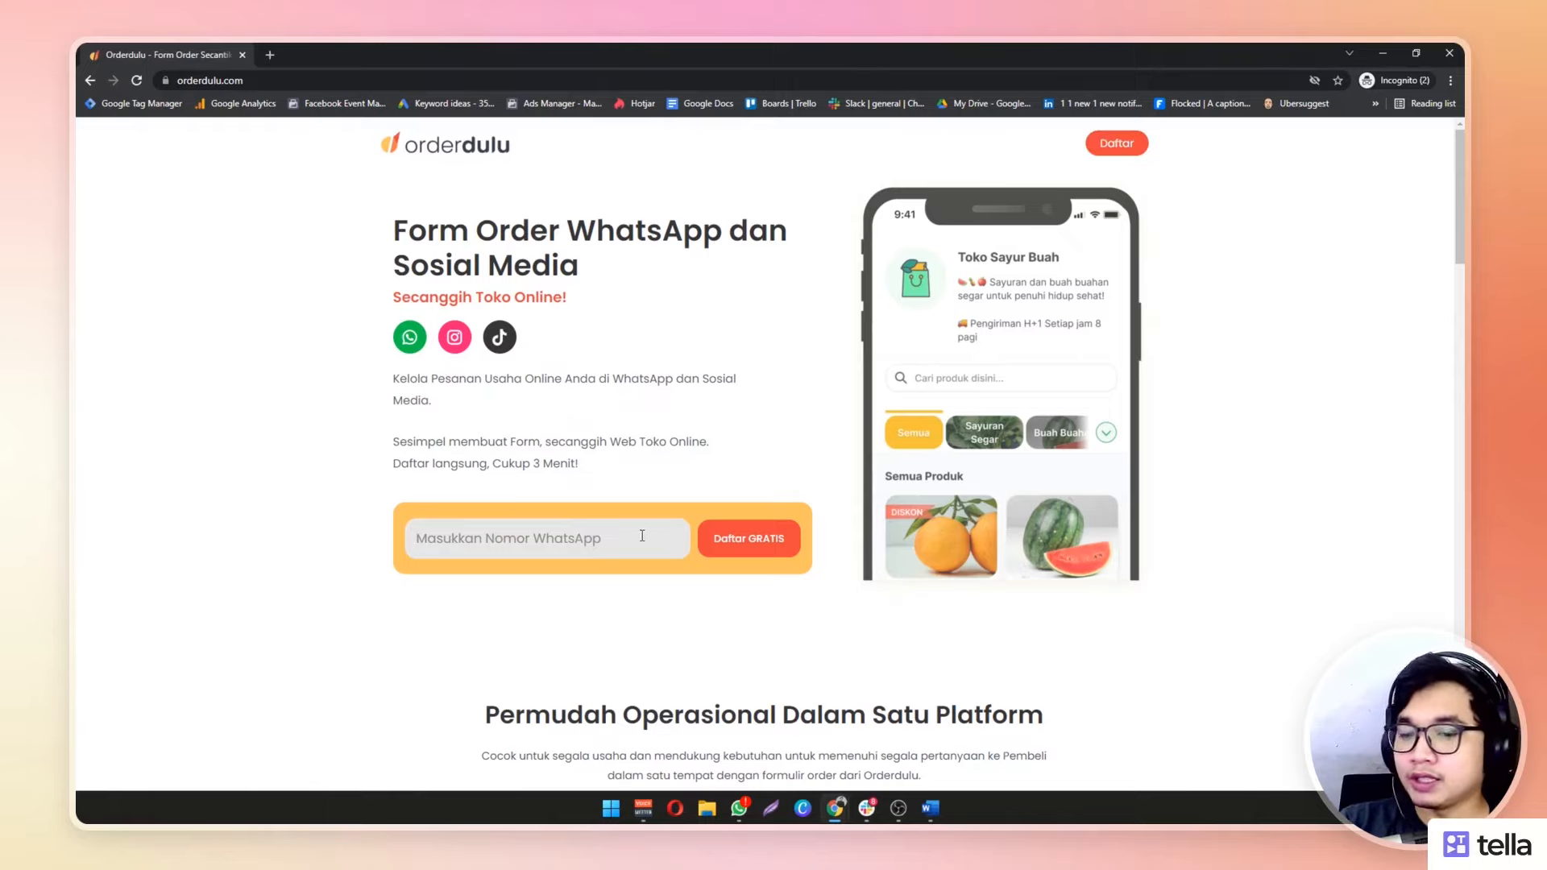
type("08123456789")
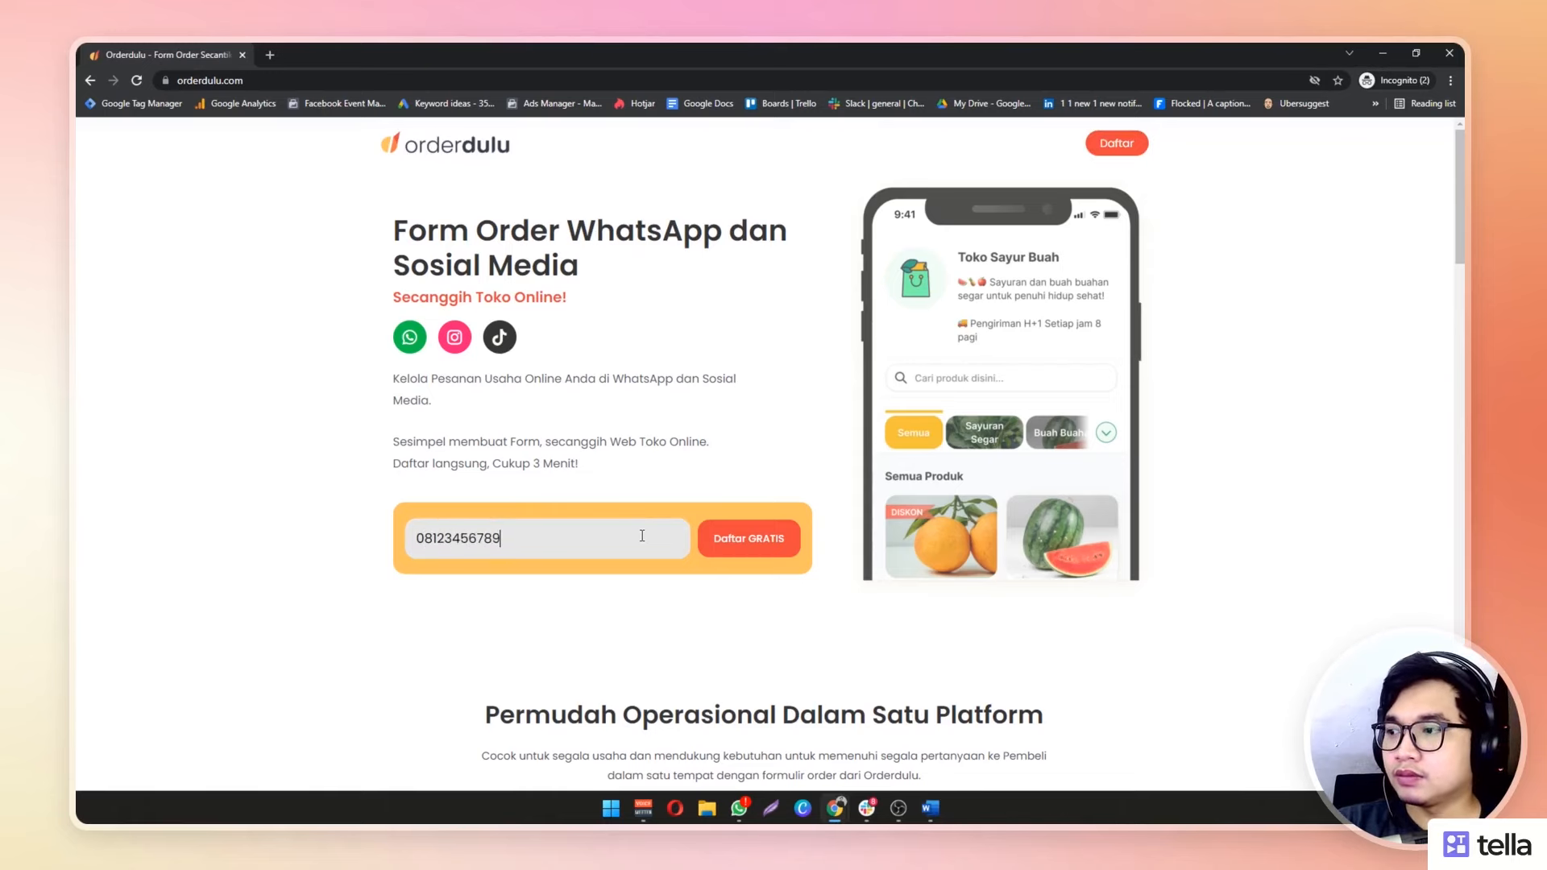
left_click(737, 529)
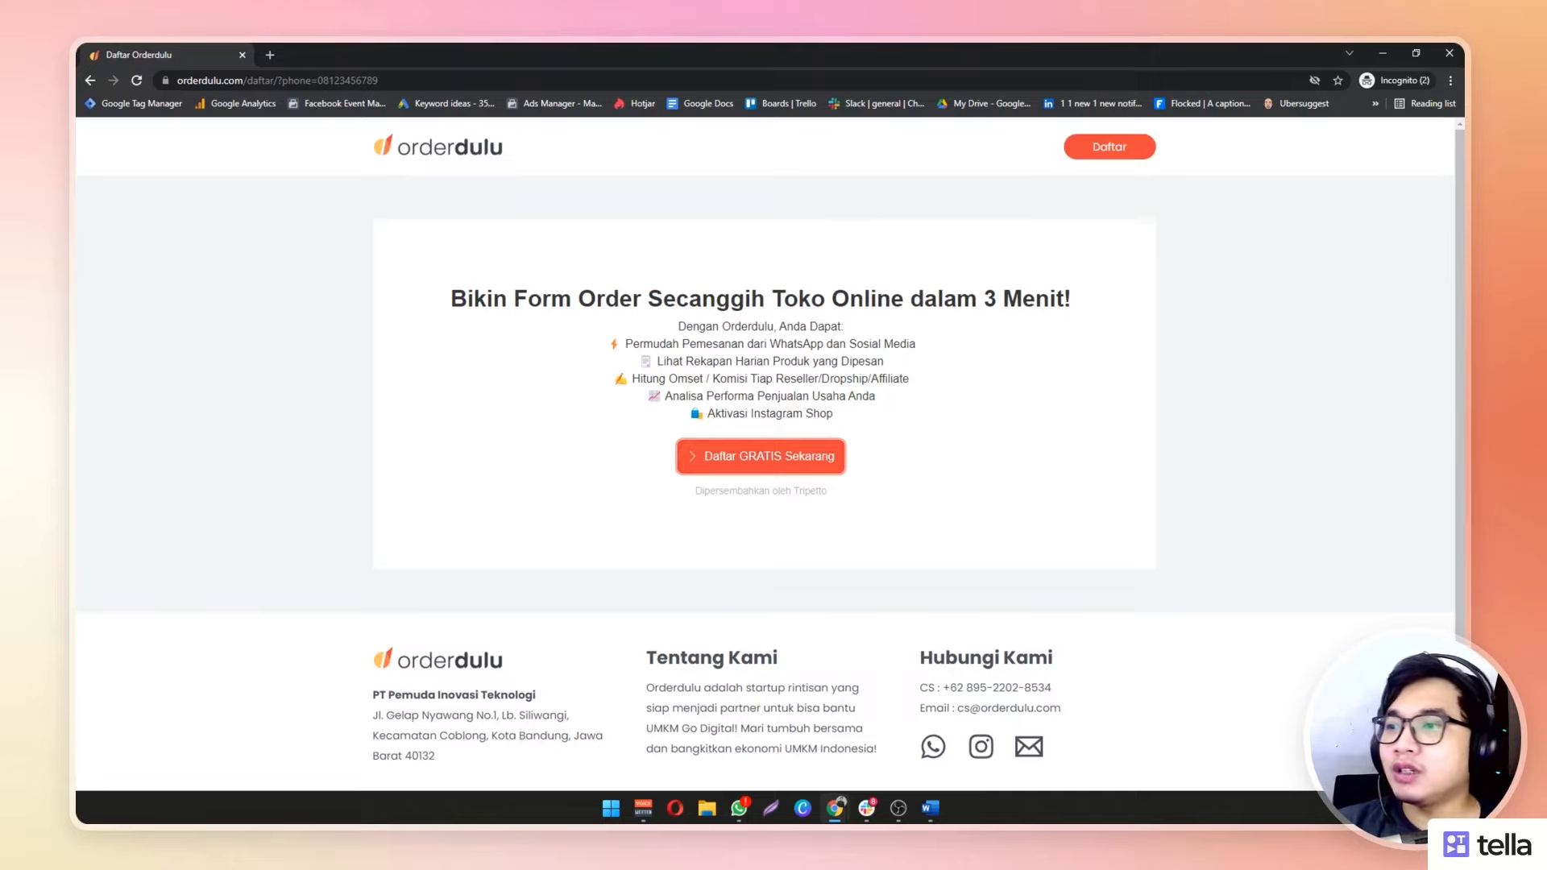
Start the free registration and fill in the owner's full name, WhatsApp number and e-mail
left_click(801, 456)
left_click(659, 382)
type("Faisal")
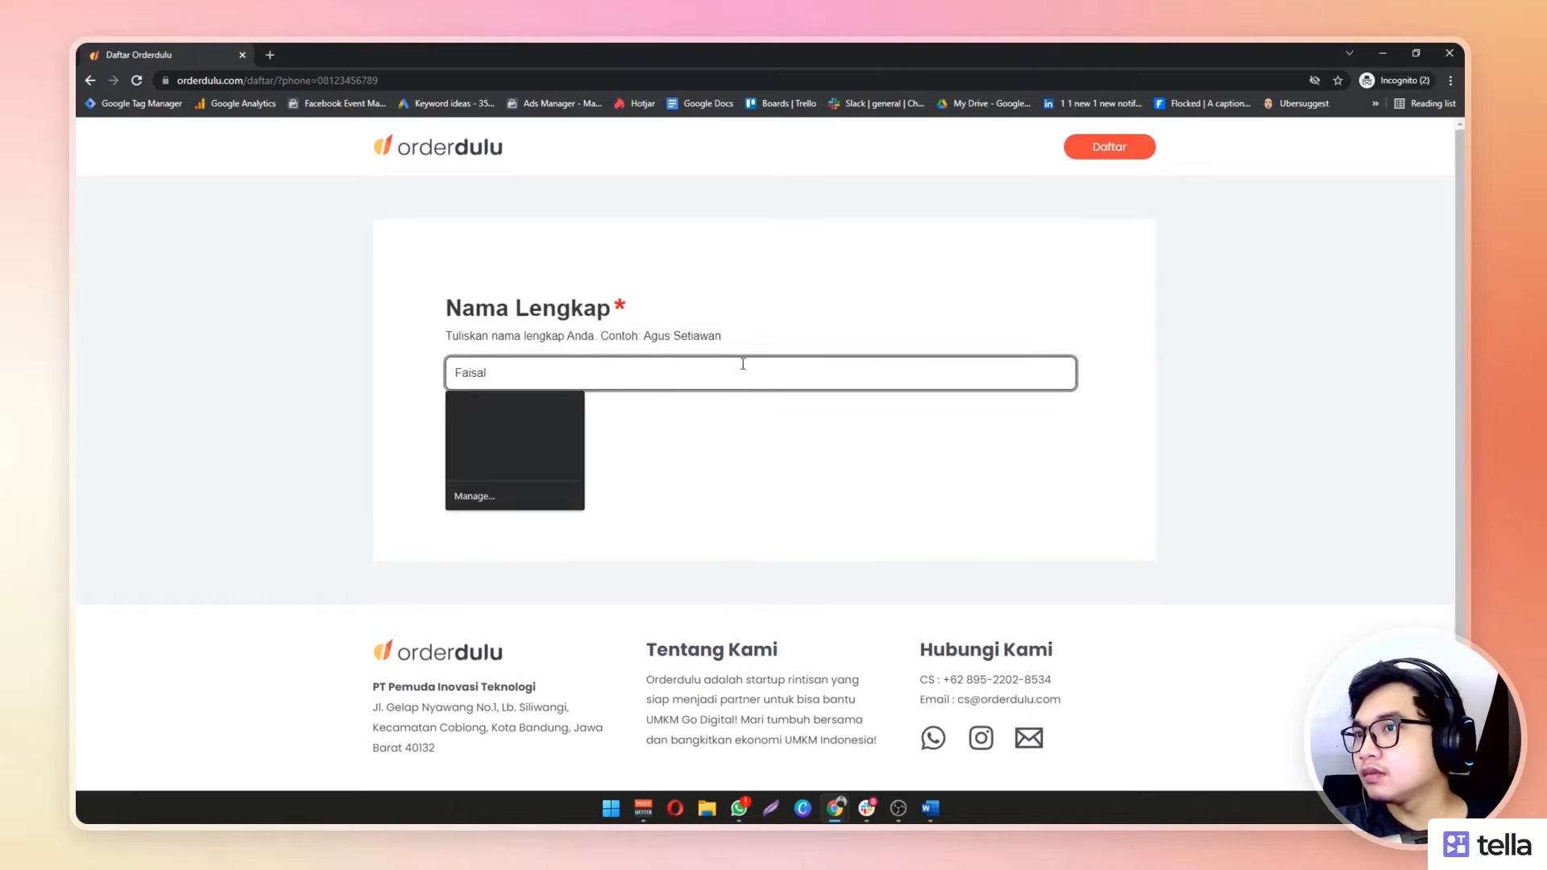
left_click(473, 429)
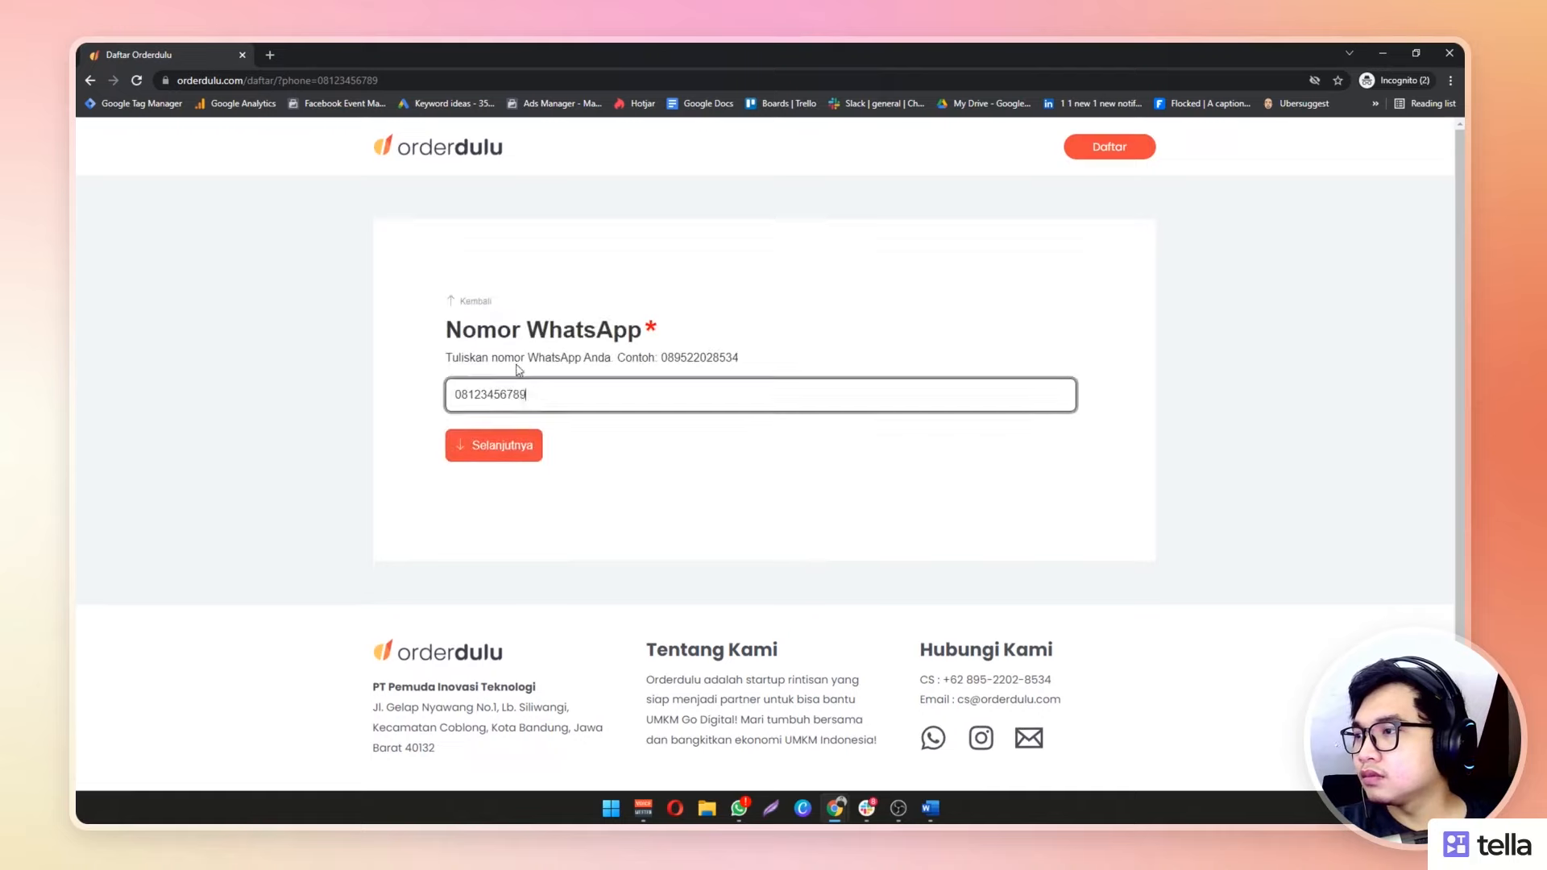
left_click(480, 435)
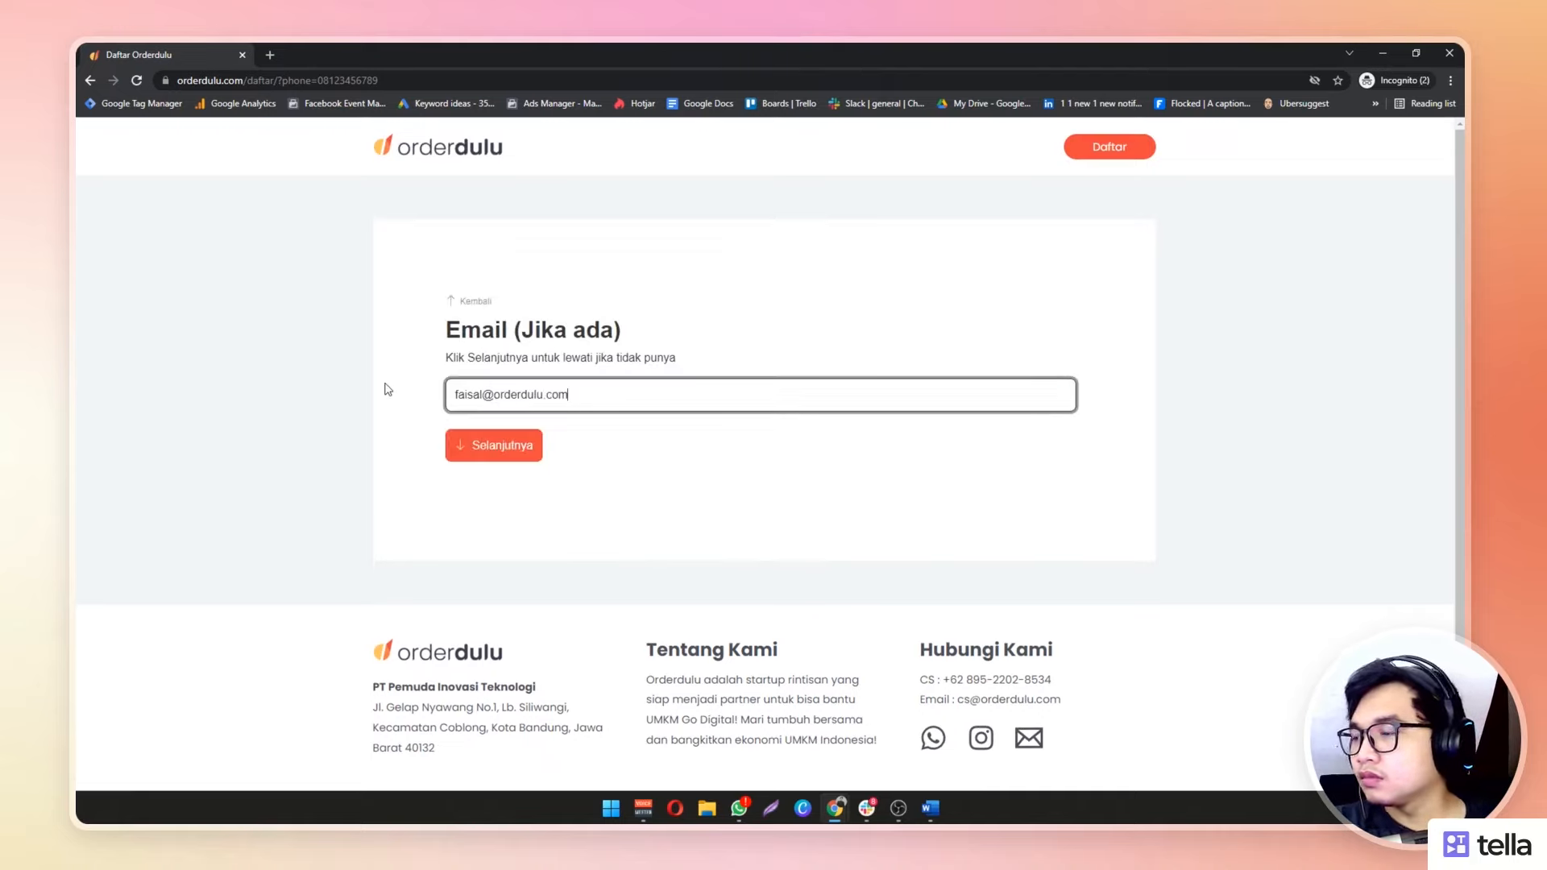
Enter the 'toko-' shop name and the usual customer order questions
left_click(457, 456)
type("toko-")
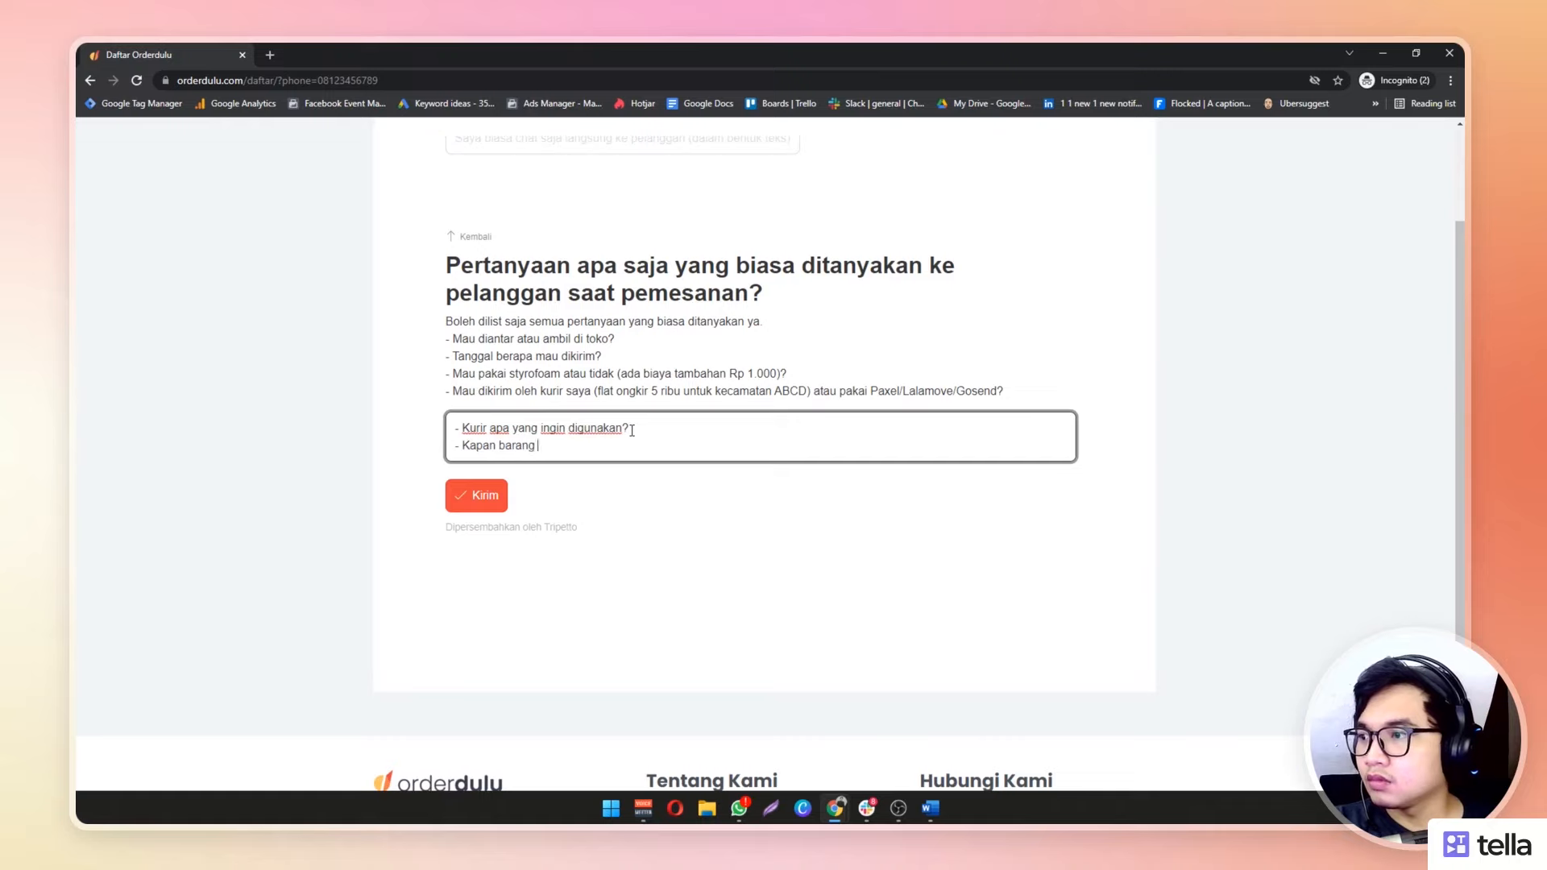
type("ingin dikirim?")
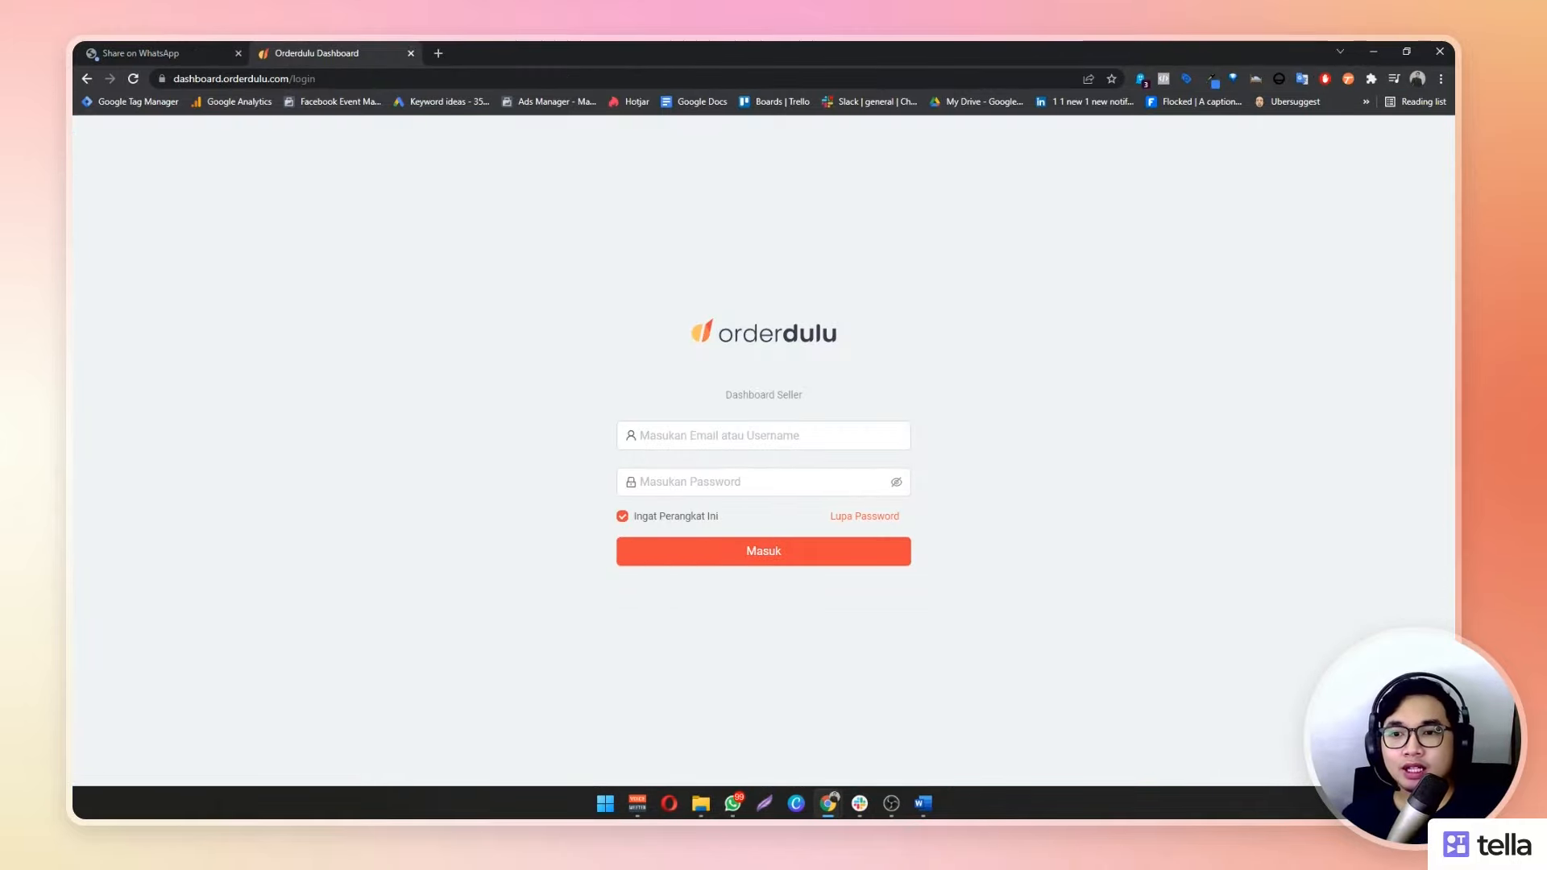
Log in to the seller dashboard with the store's username and password
left_click(752, 436)
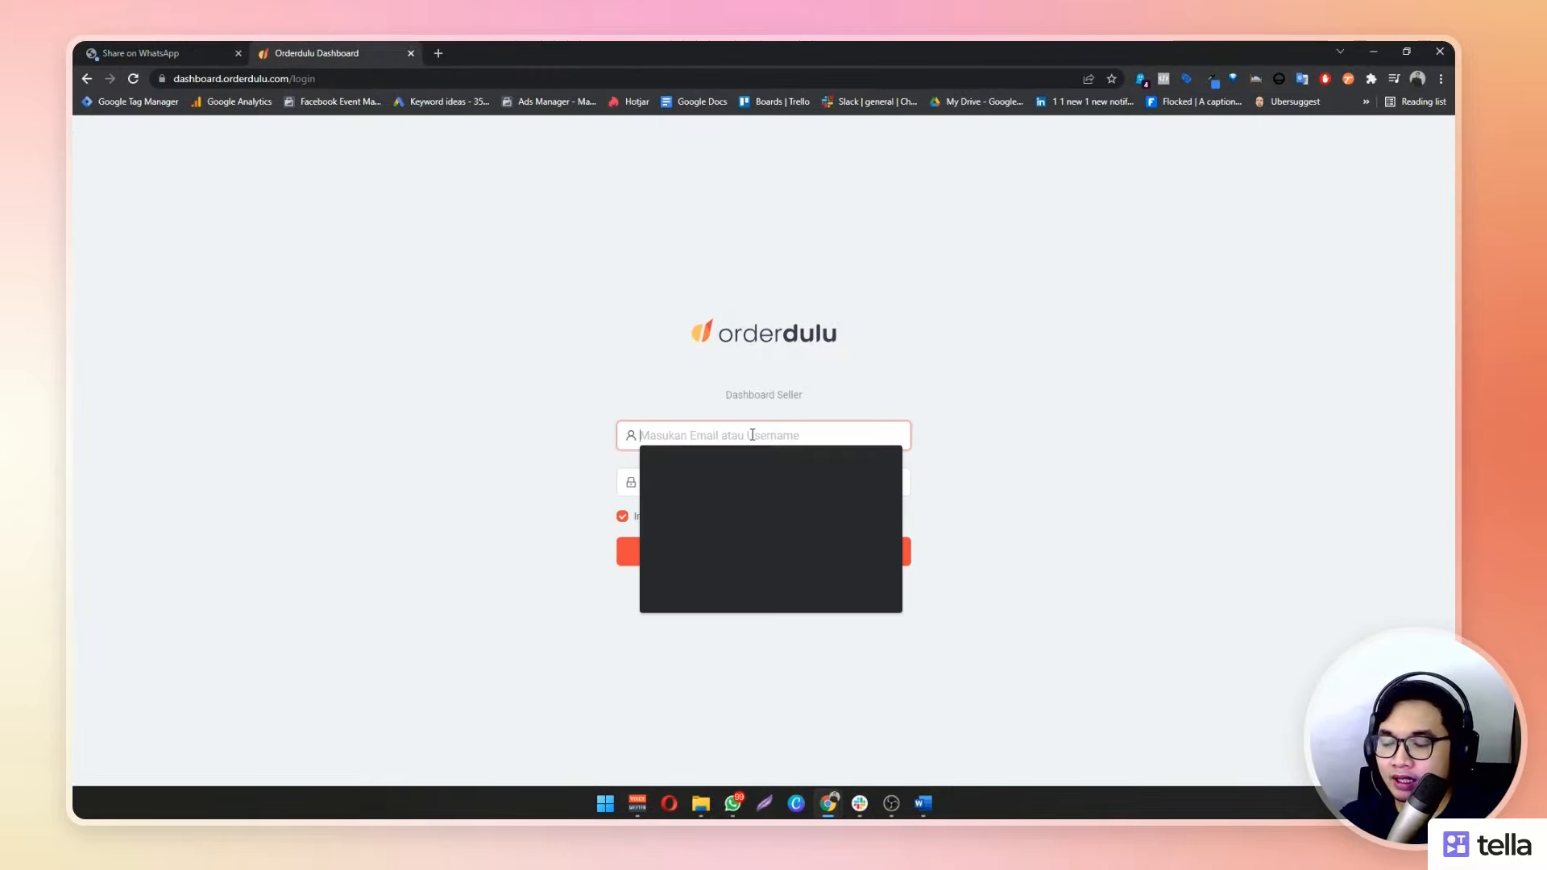
type("d")
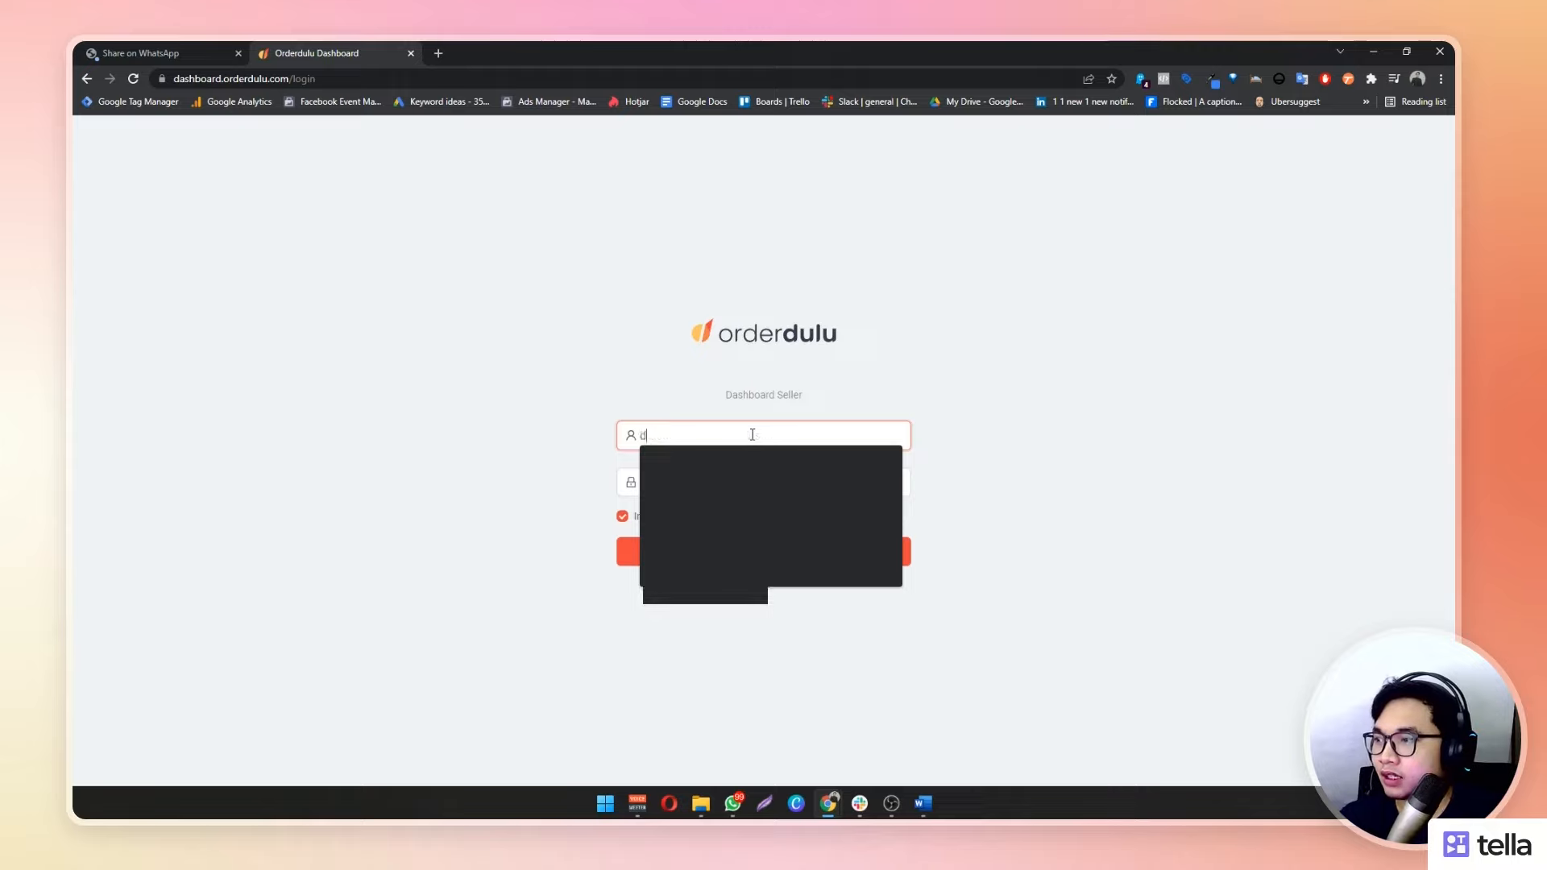
key("BackSpace")
type("tokodemo")
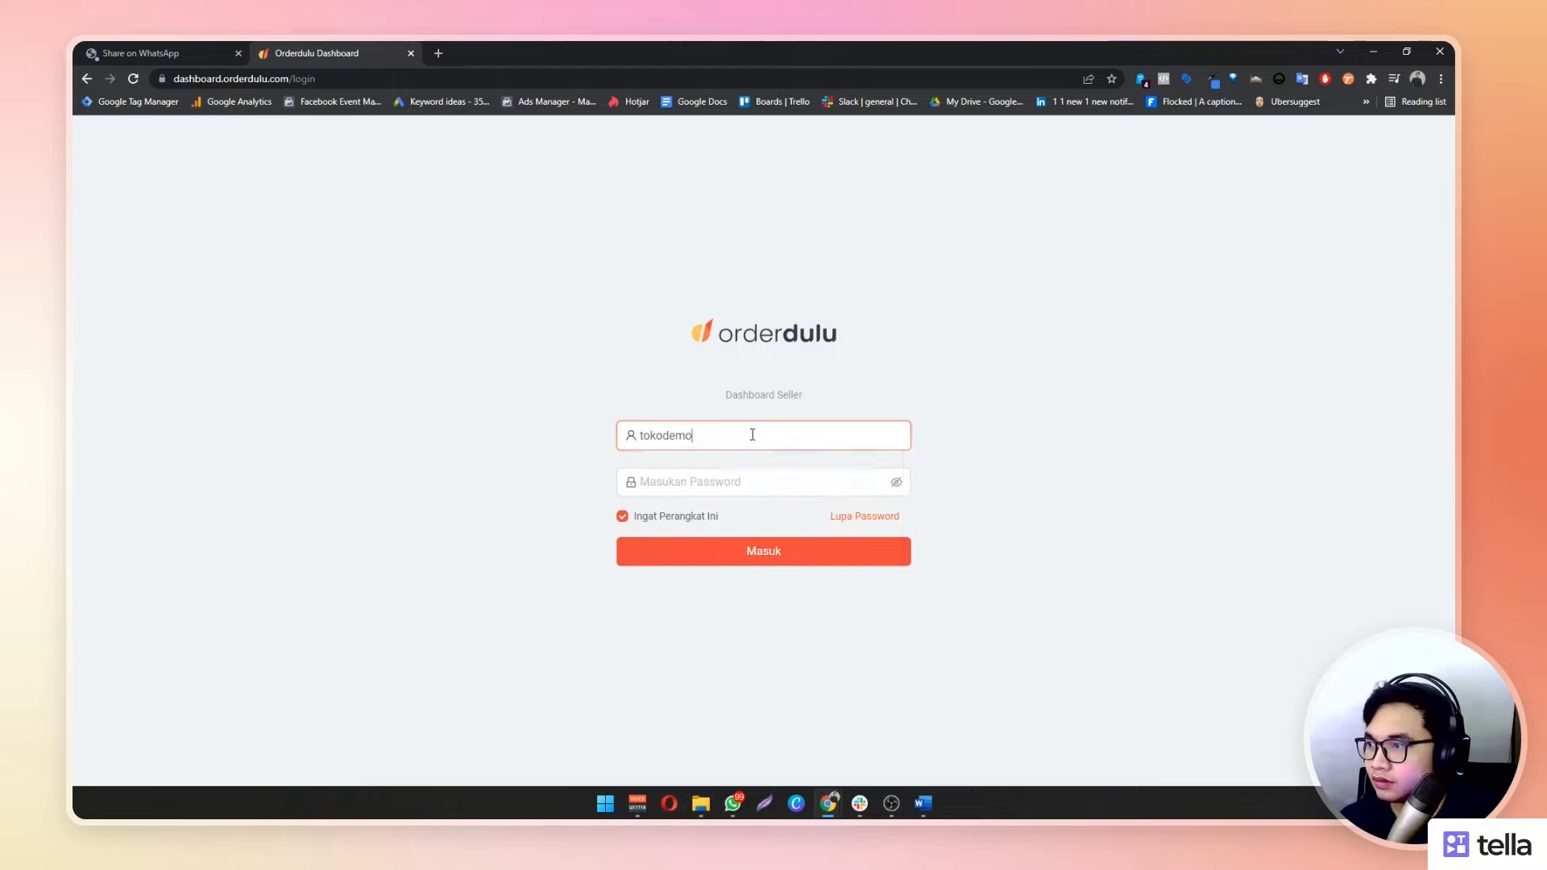
key("Tab")
type("123456")
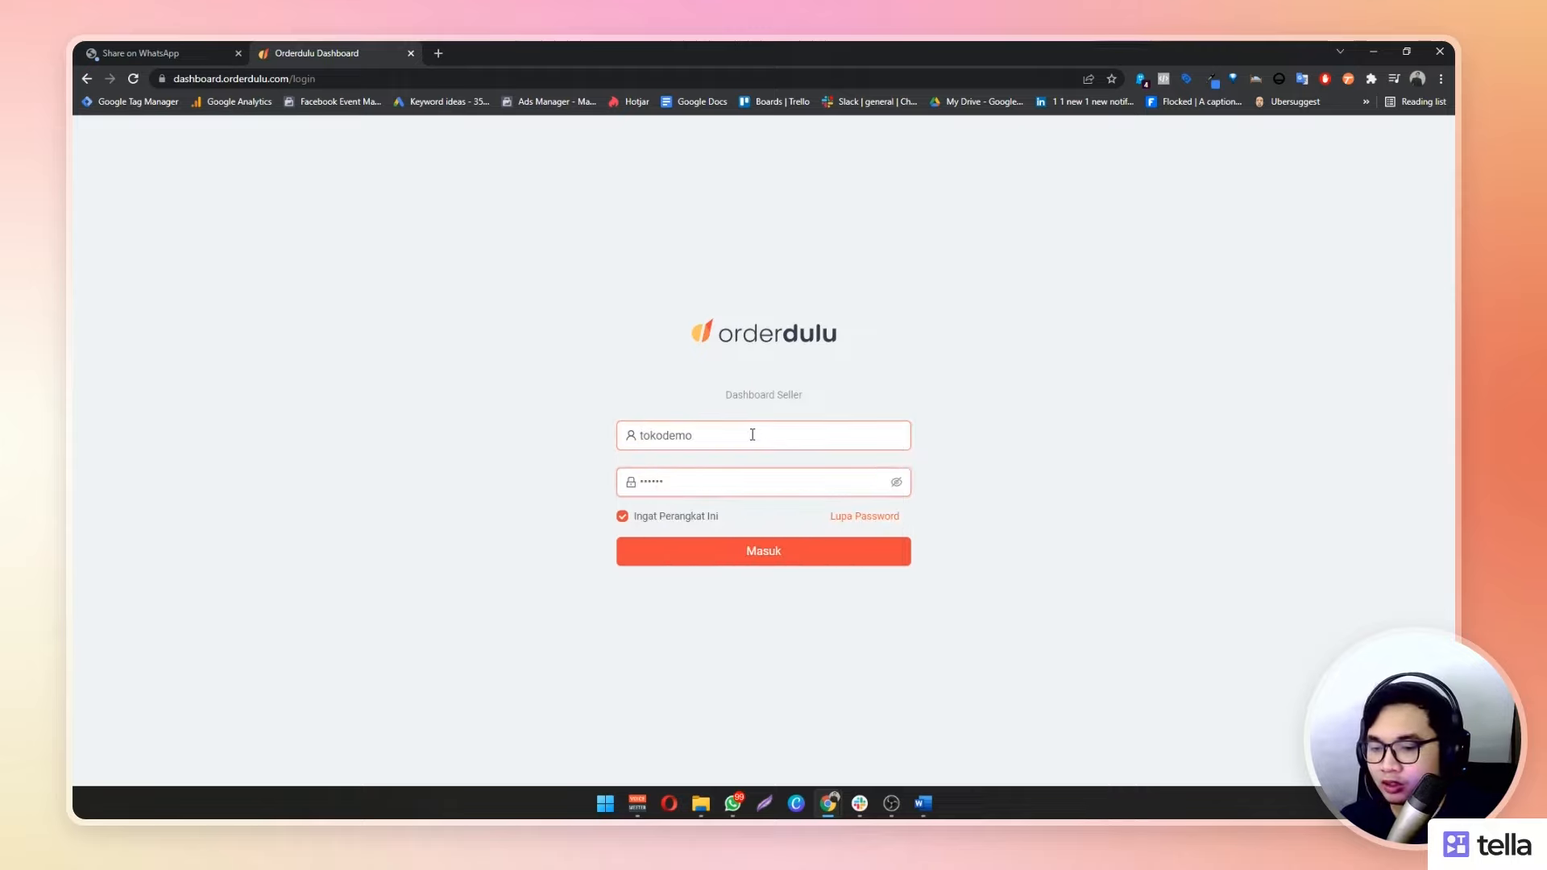
type("78901")
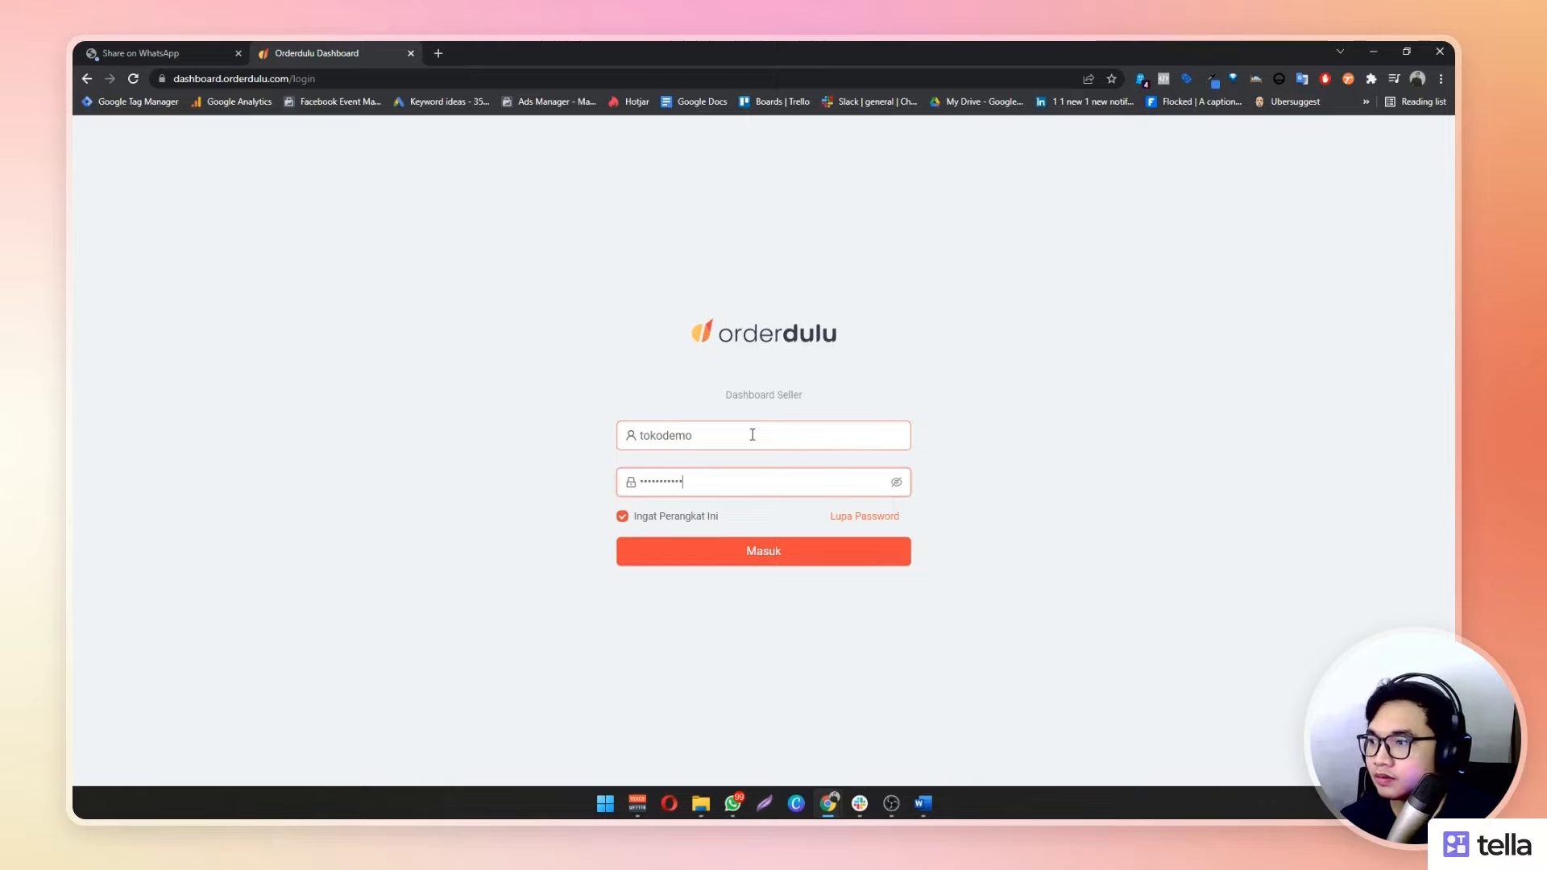
key("Return")
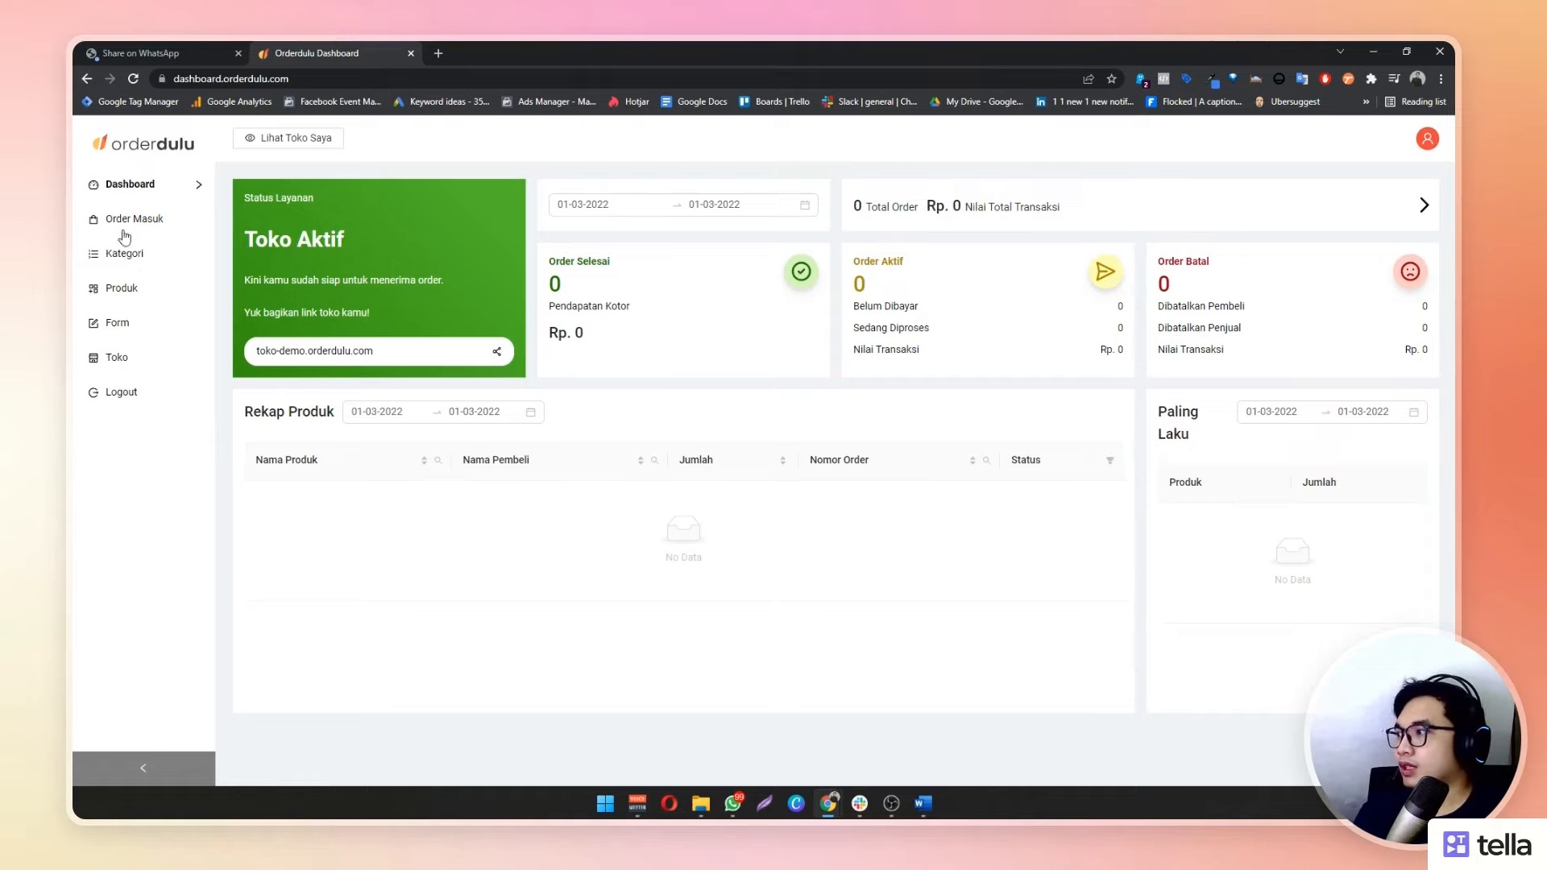
Go to the Kategori page and bring up the folder holding the cake image
left_click(122, 260)
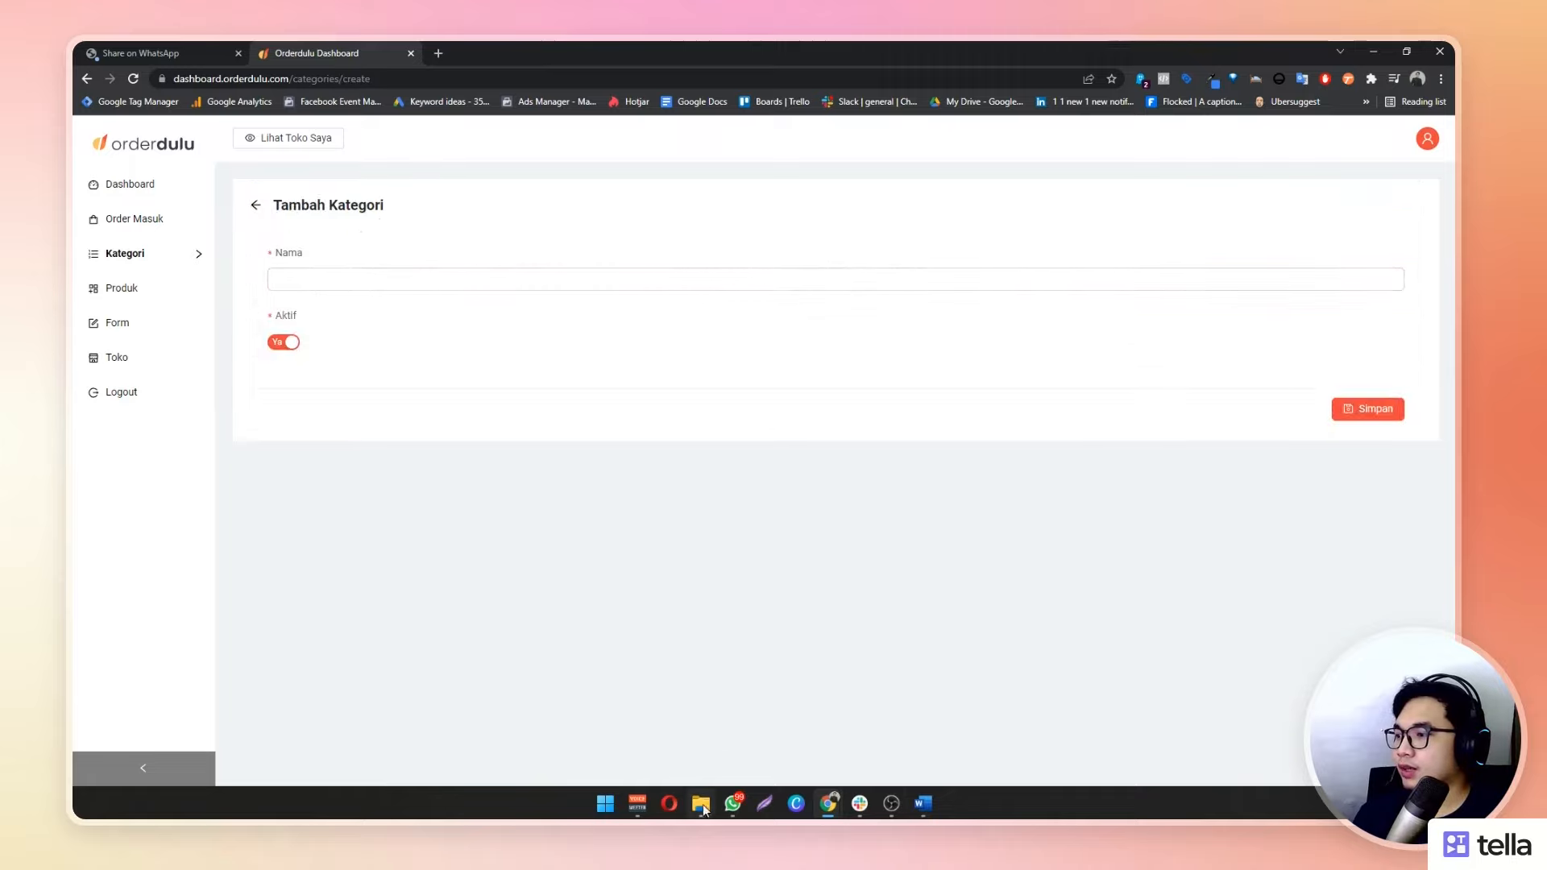
mouse_move(701, 803)
left_click(725, 713)
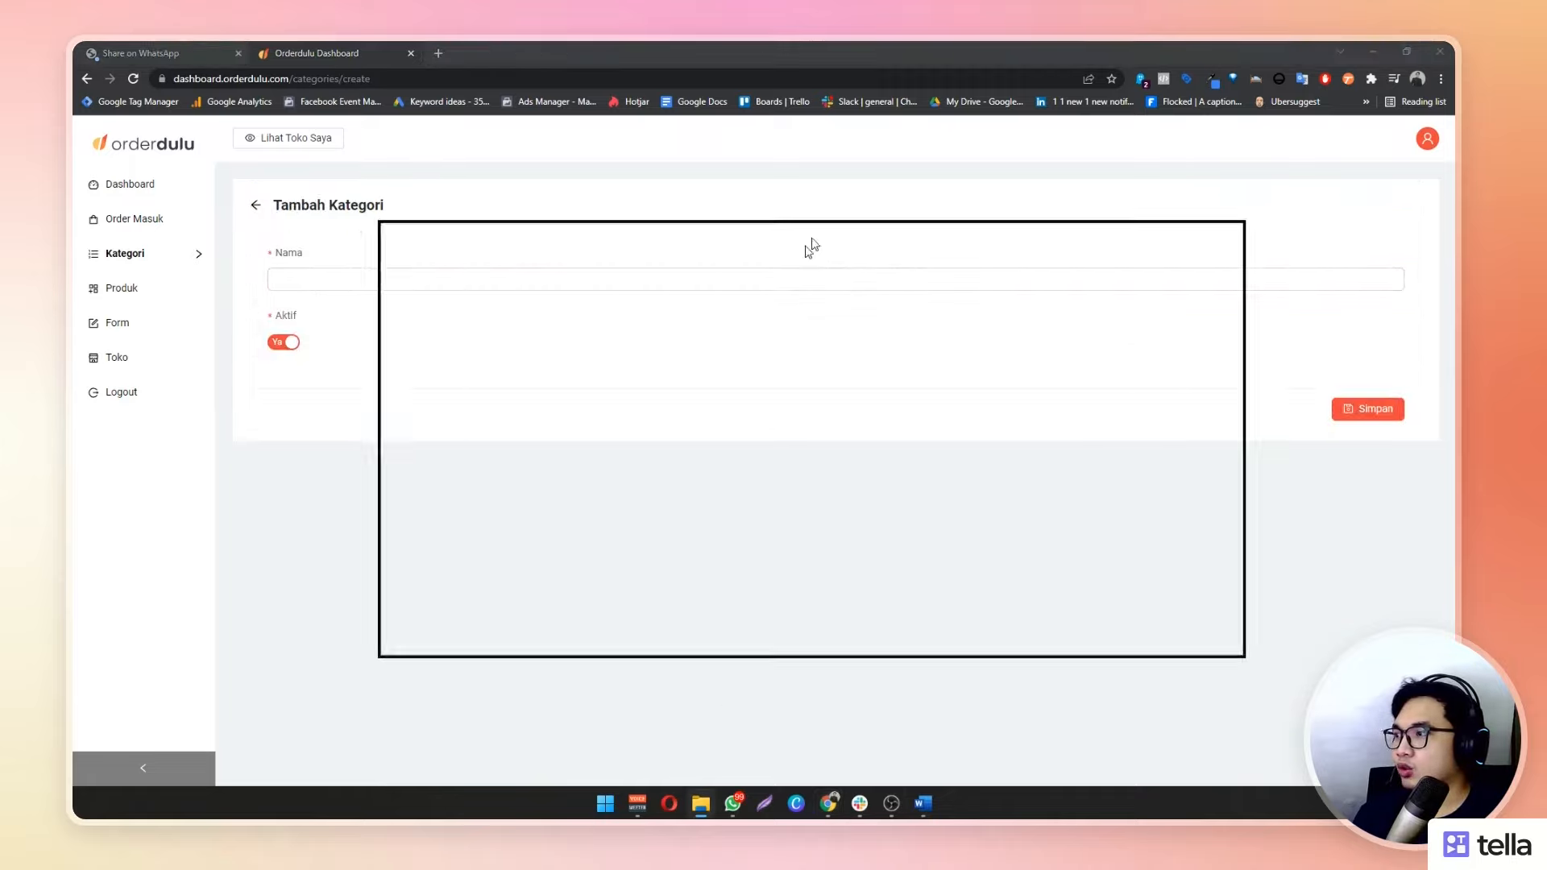
left_click_drag(601, 318, 628, 363)
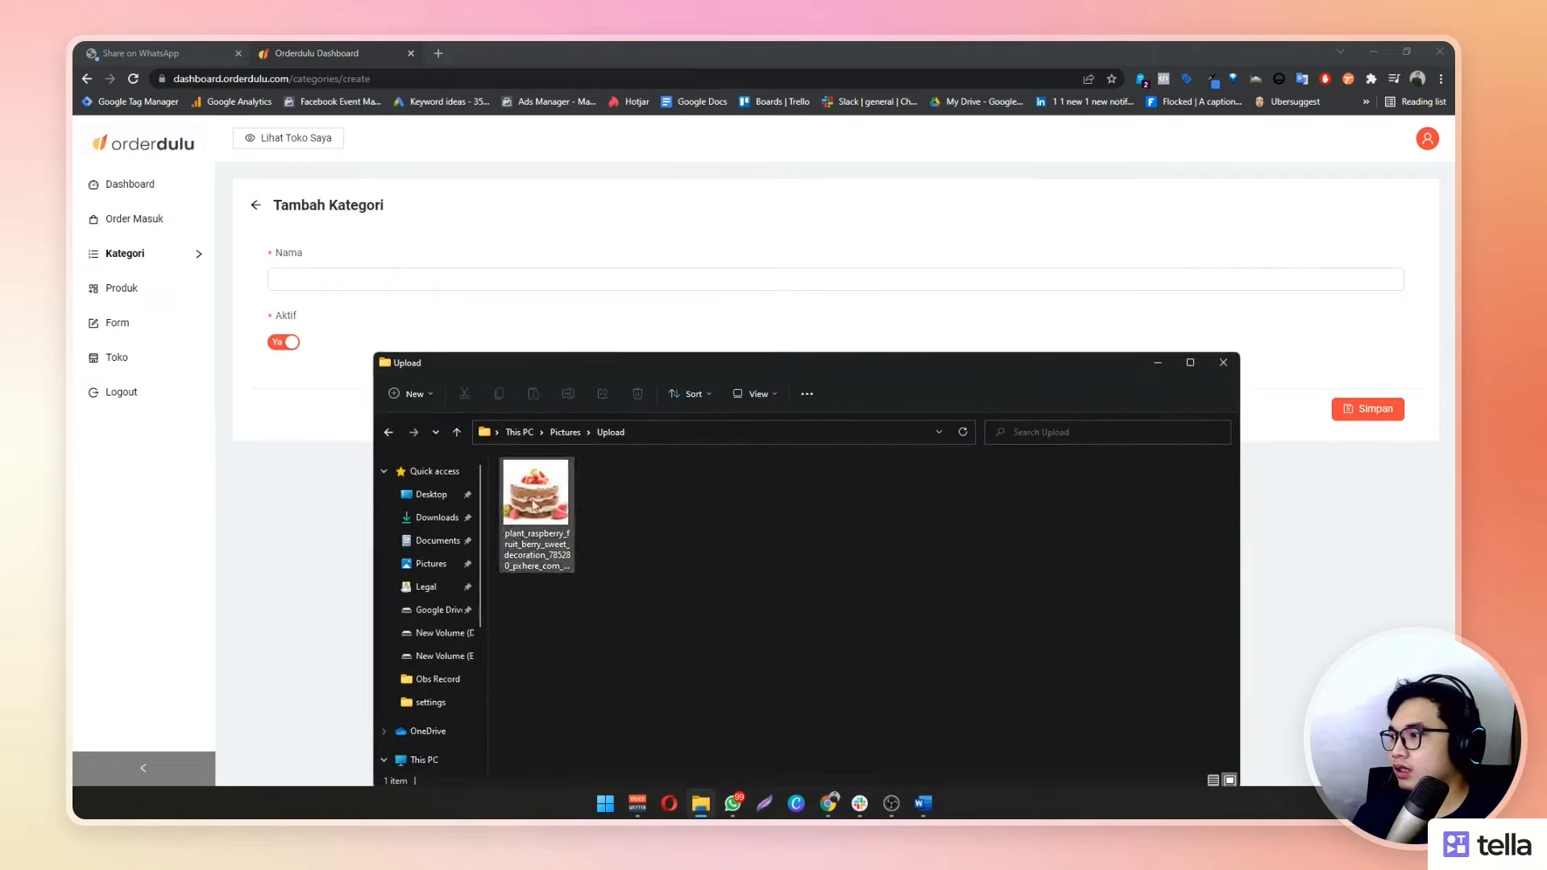
left_click(344, 467)
Add the category 'Kue' with Aktif left at Ya and save it
left_click(435, 284)
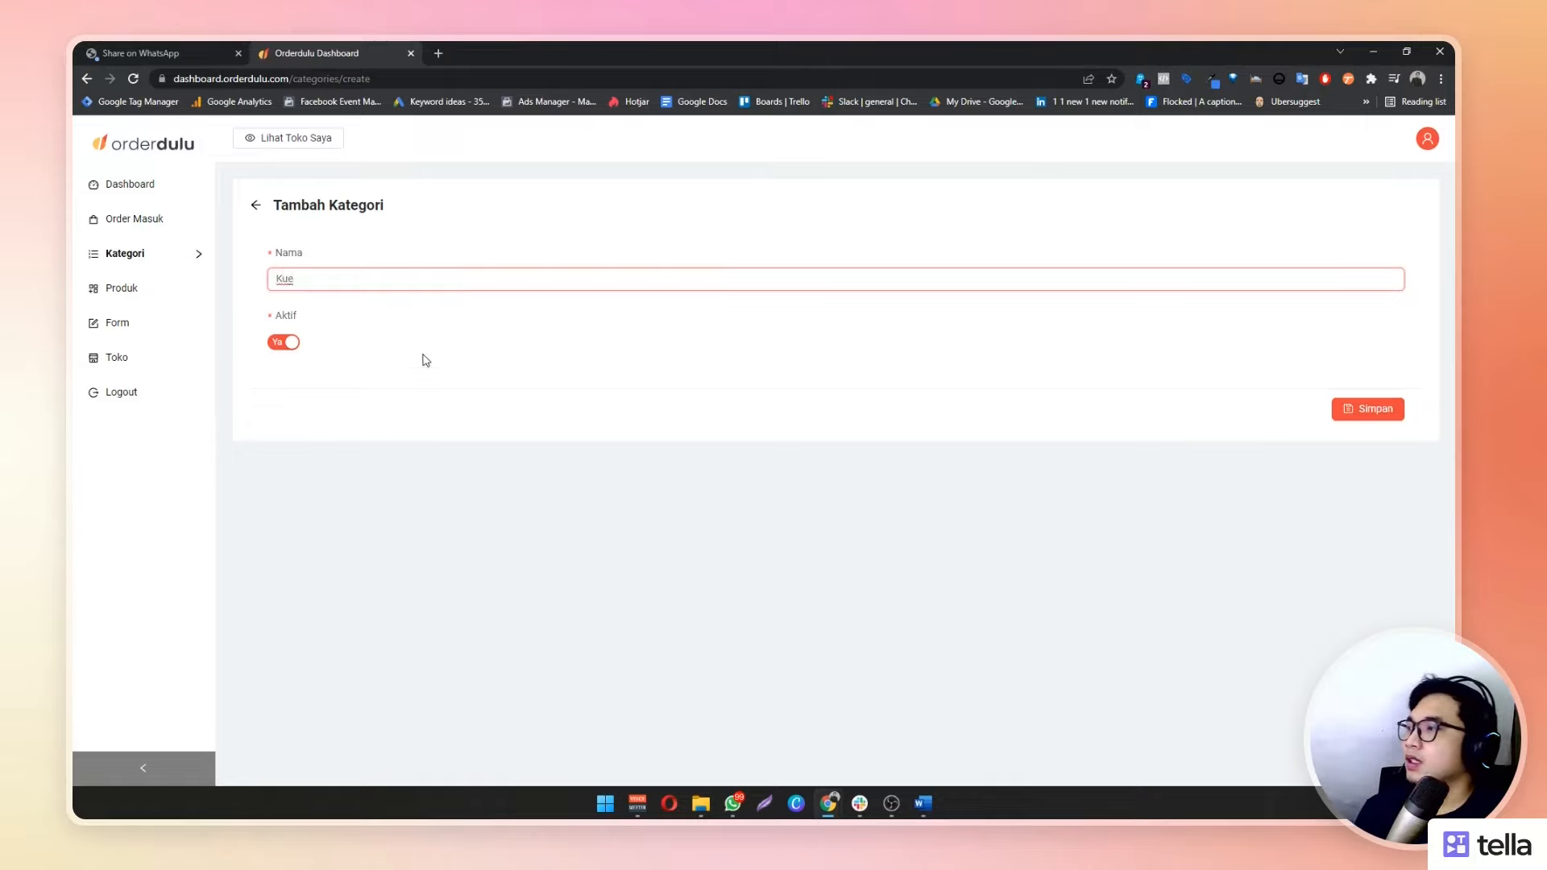
left_click(449, 373)
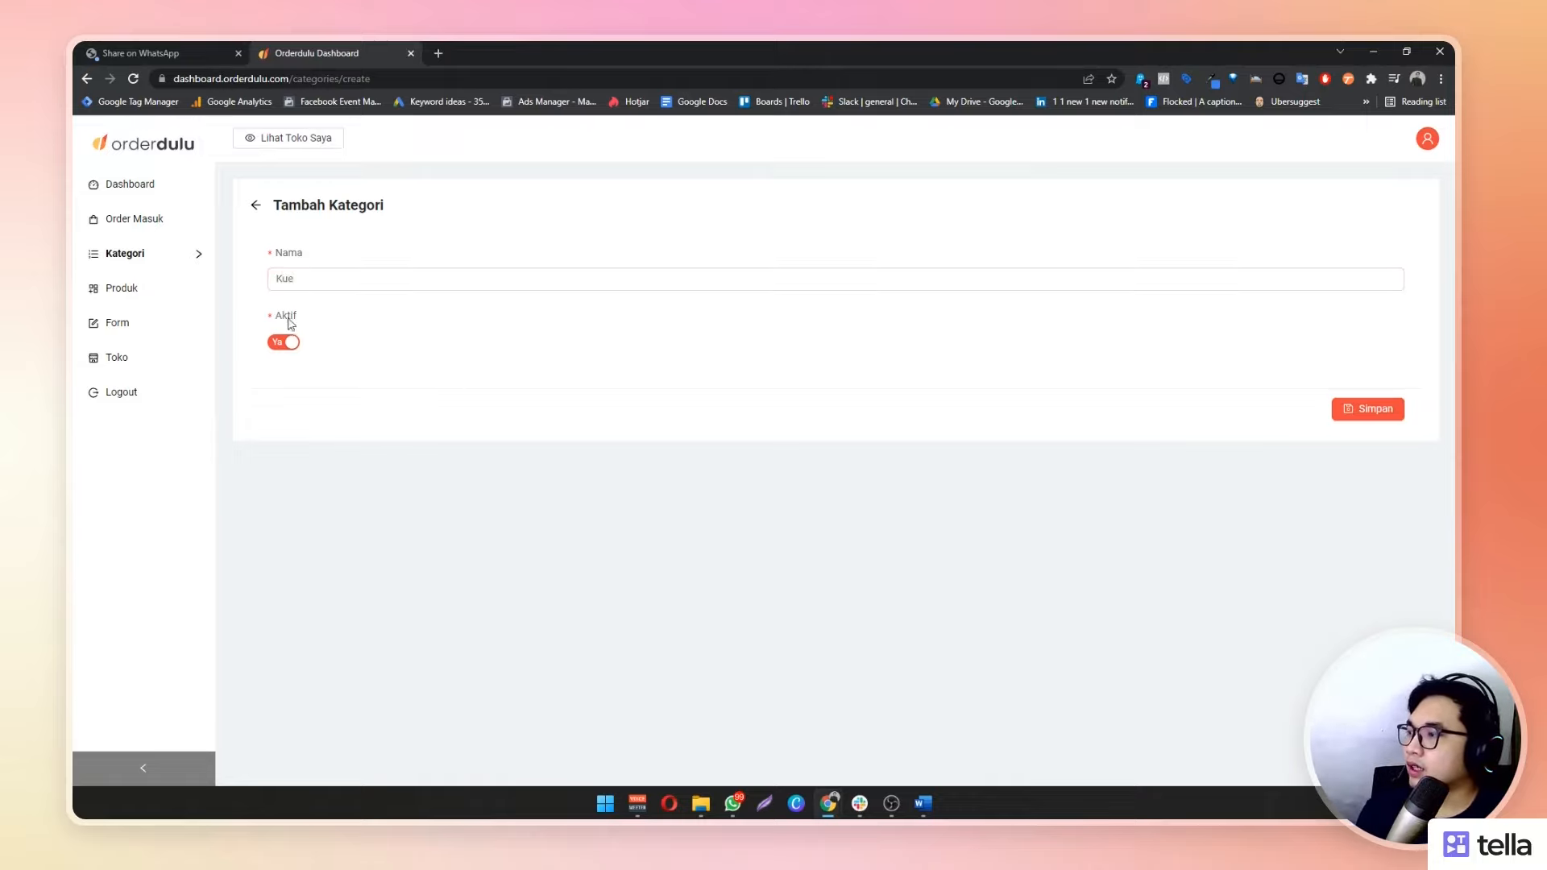
left_click(284, 343)
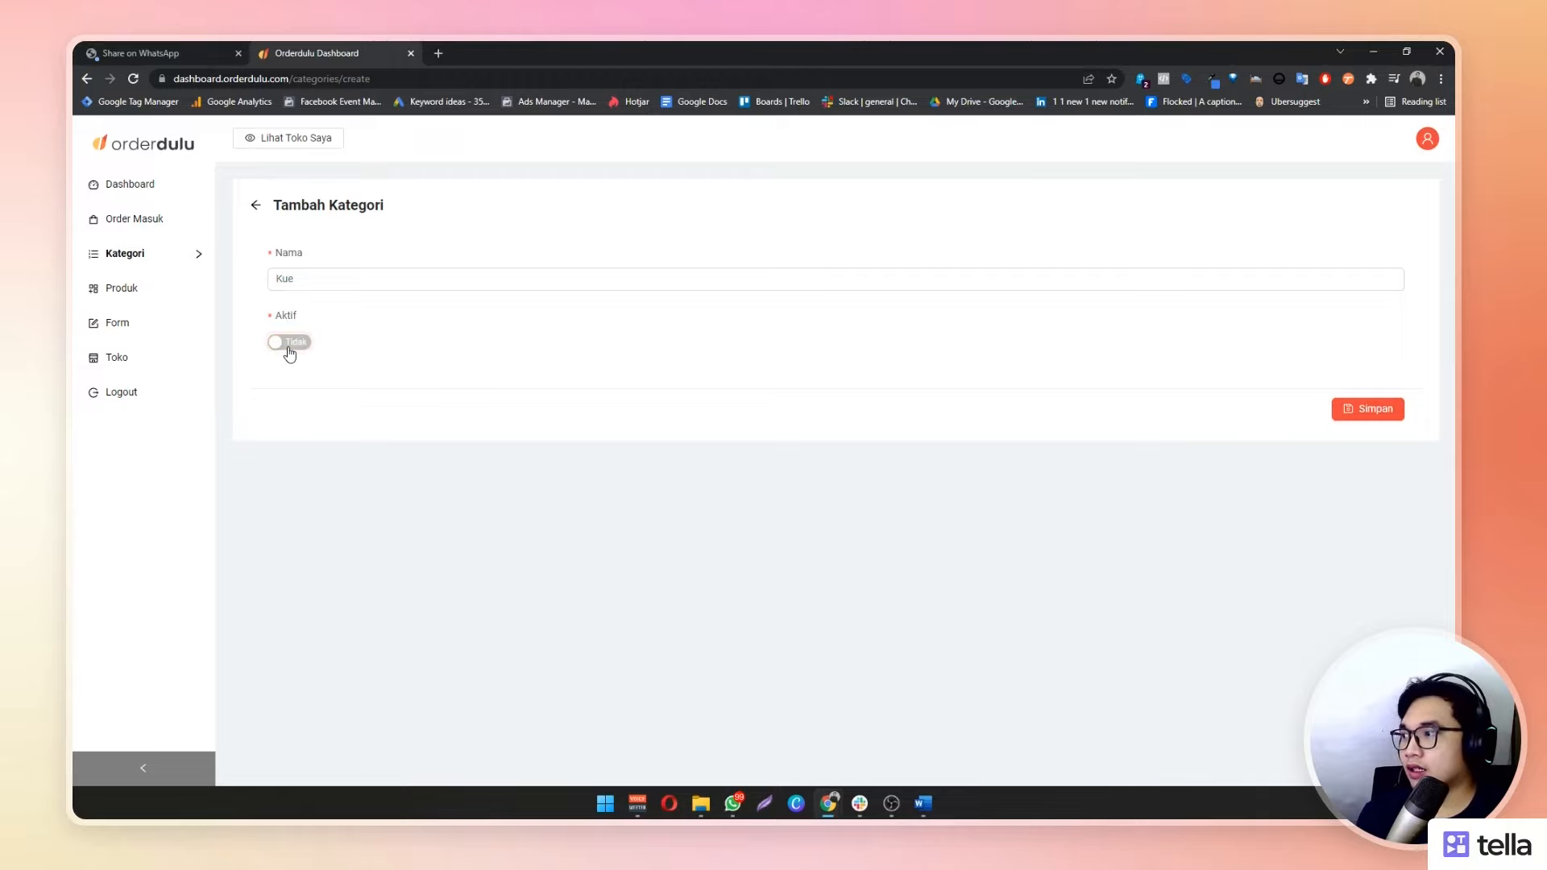
left_click(288, 345)
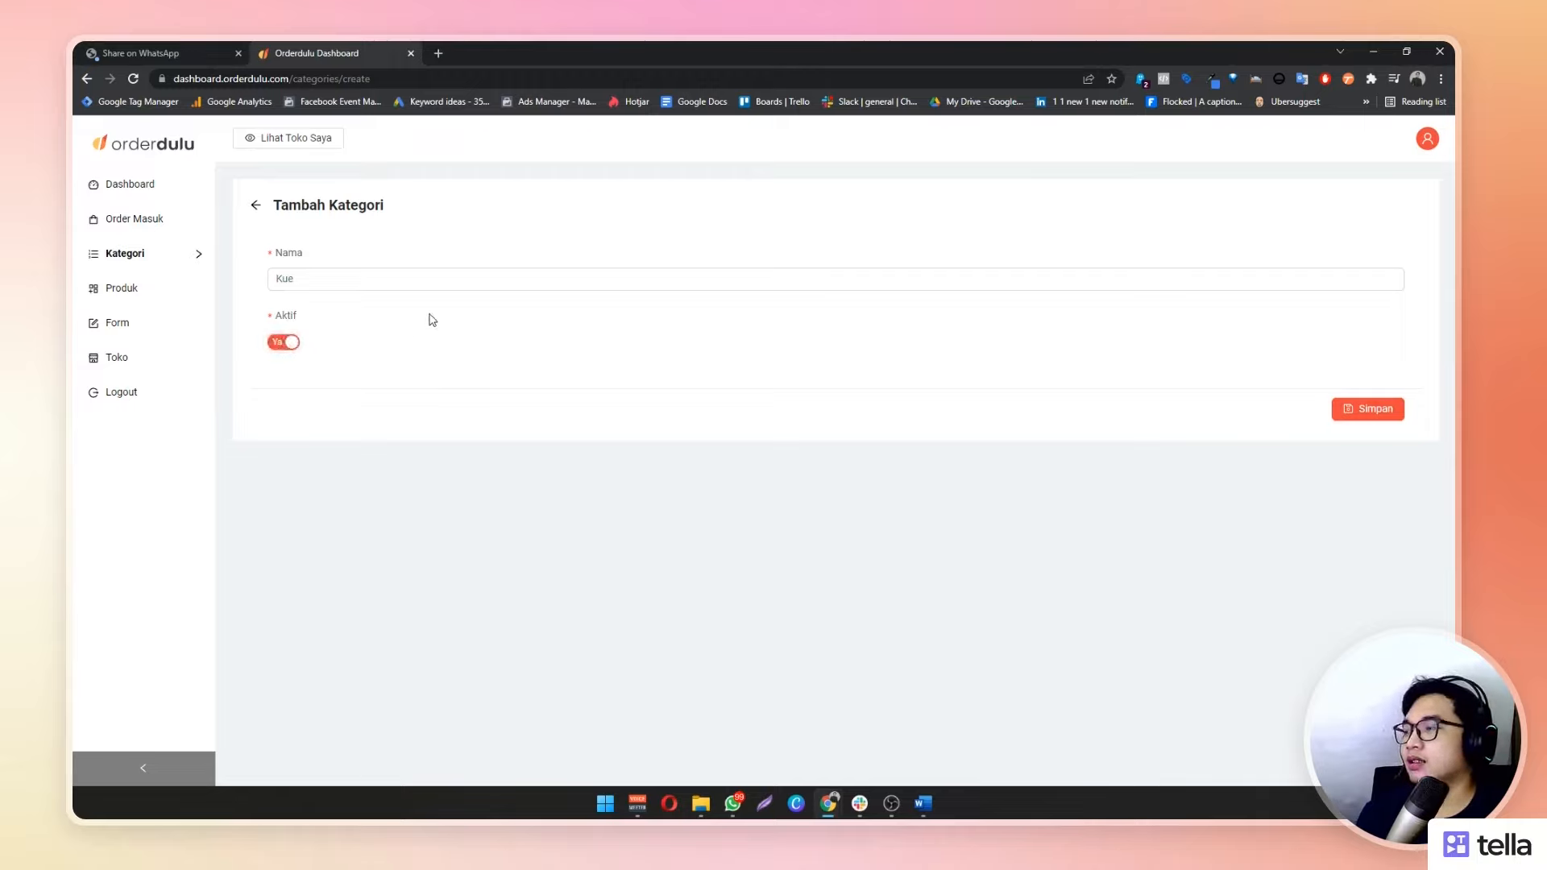
left_click(305, 276)
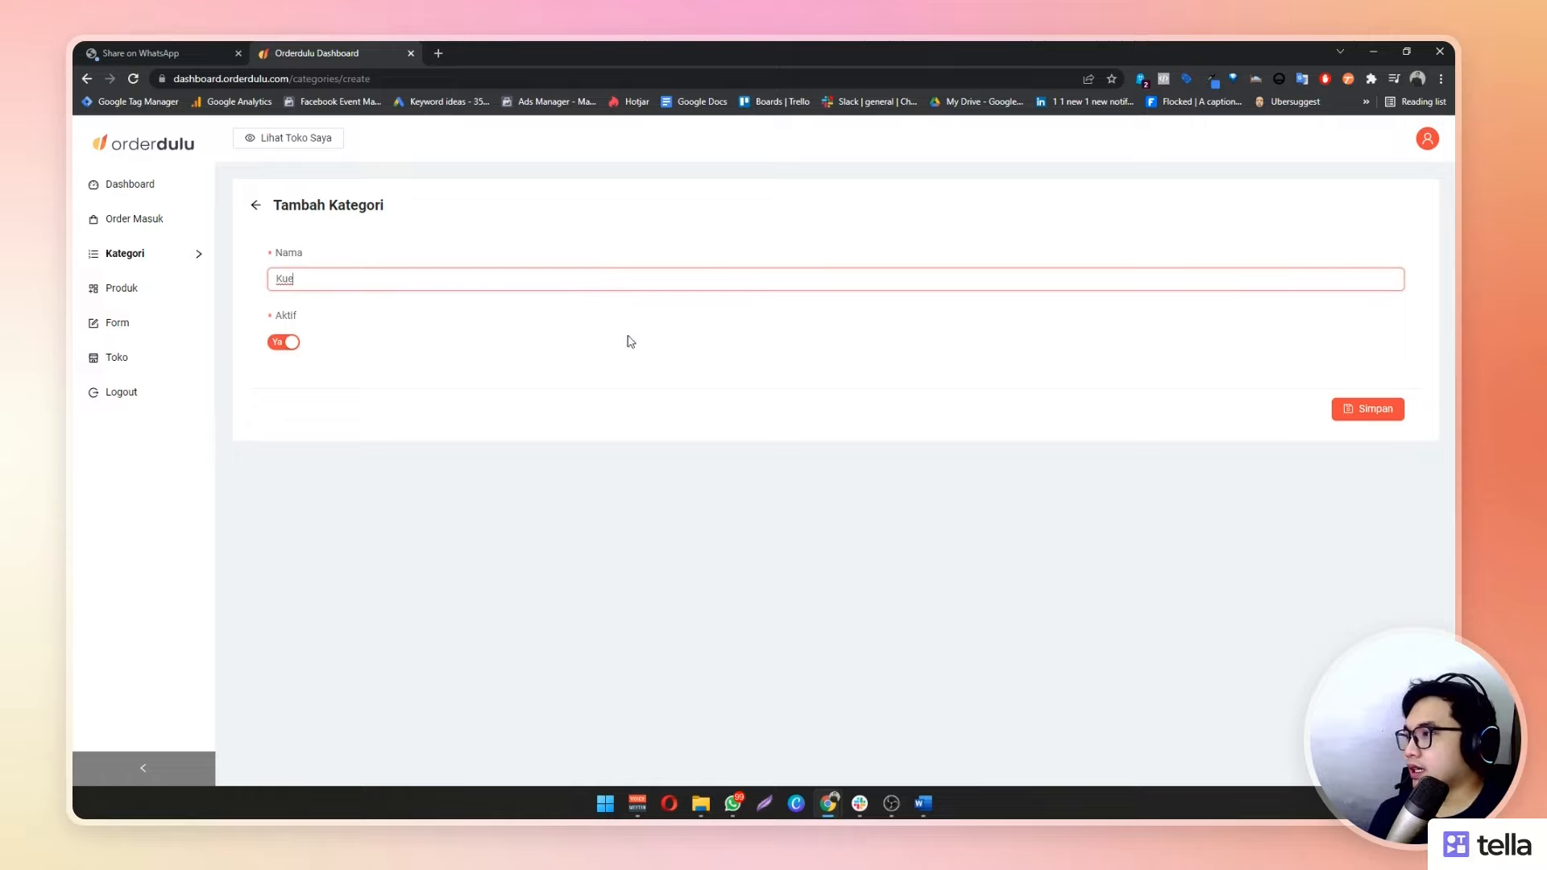
left_click(1364, 409)
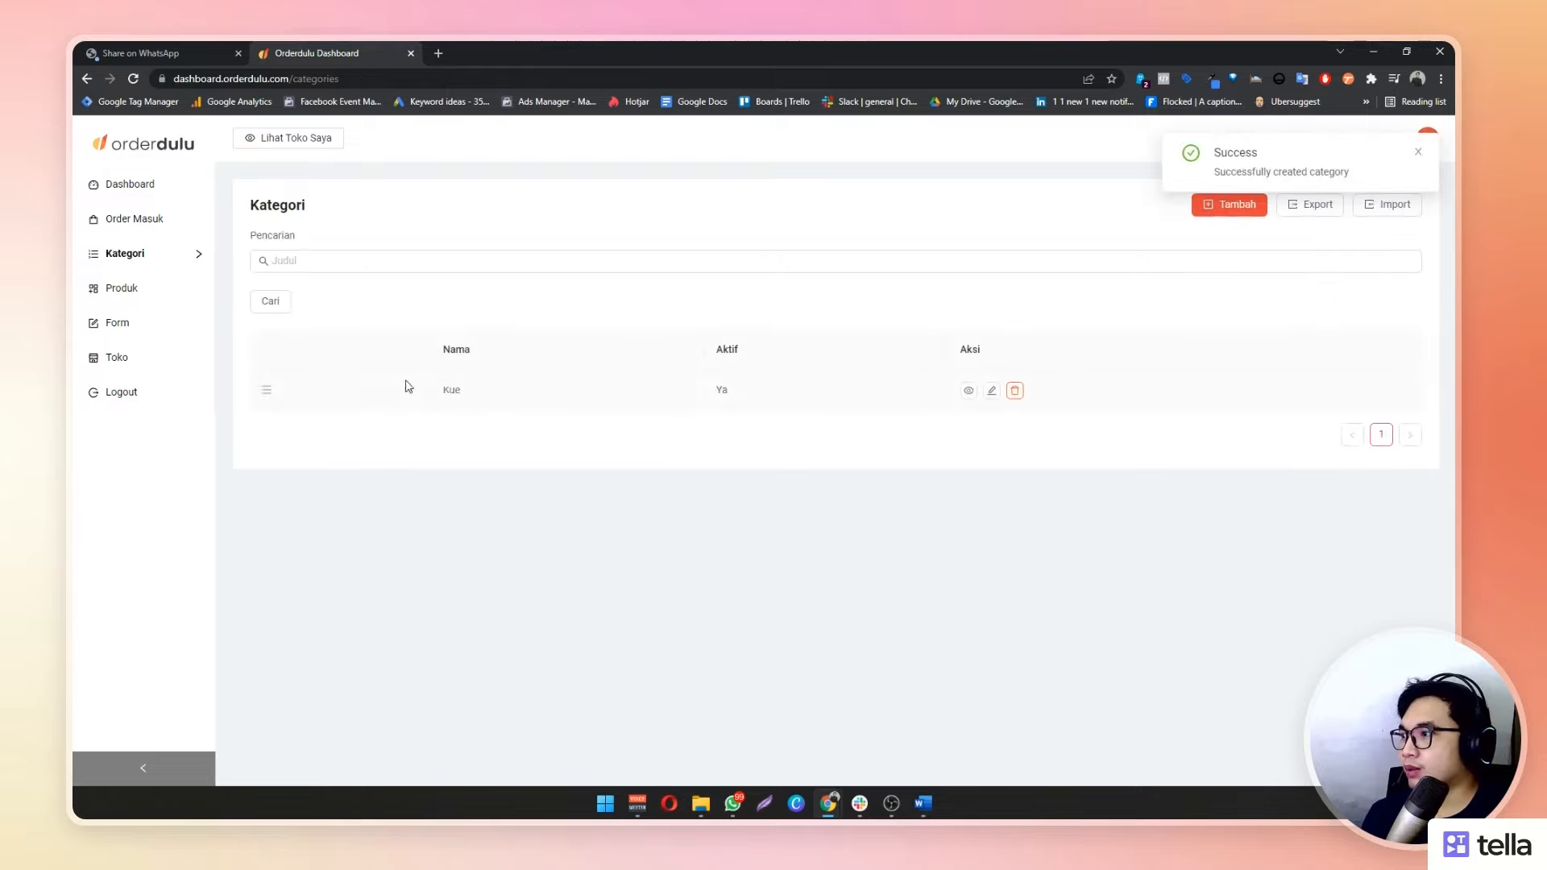
Highlight the new Kue row in the category list to check it
left_click_drag(436, 385, 822, 408)
left_click(746, 480)
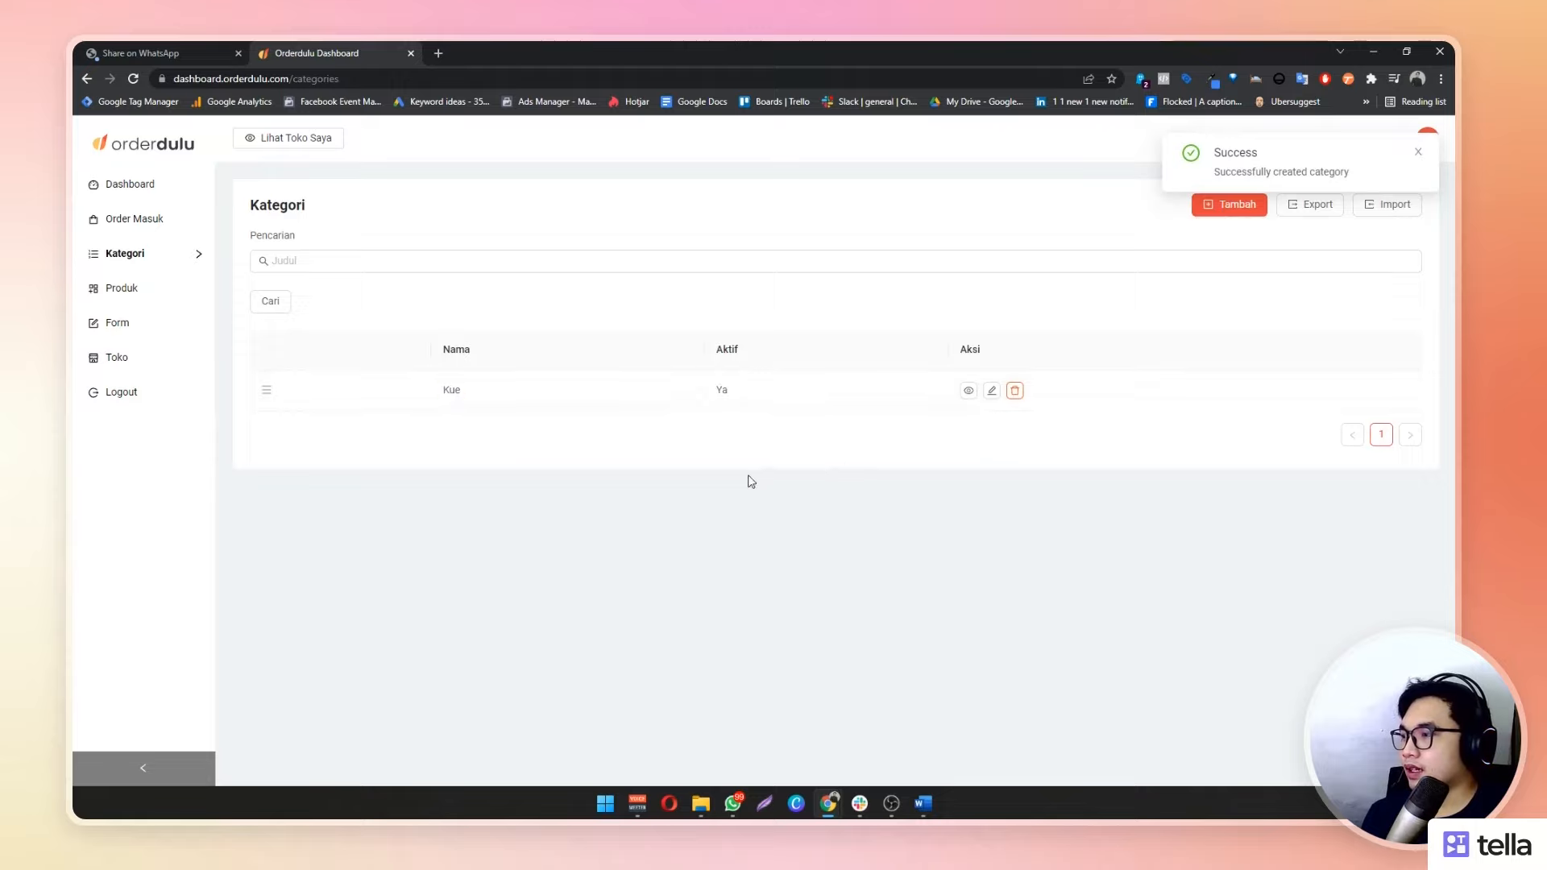
double_click(456, 389)
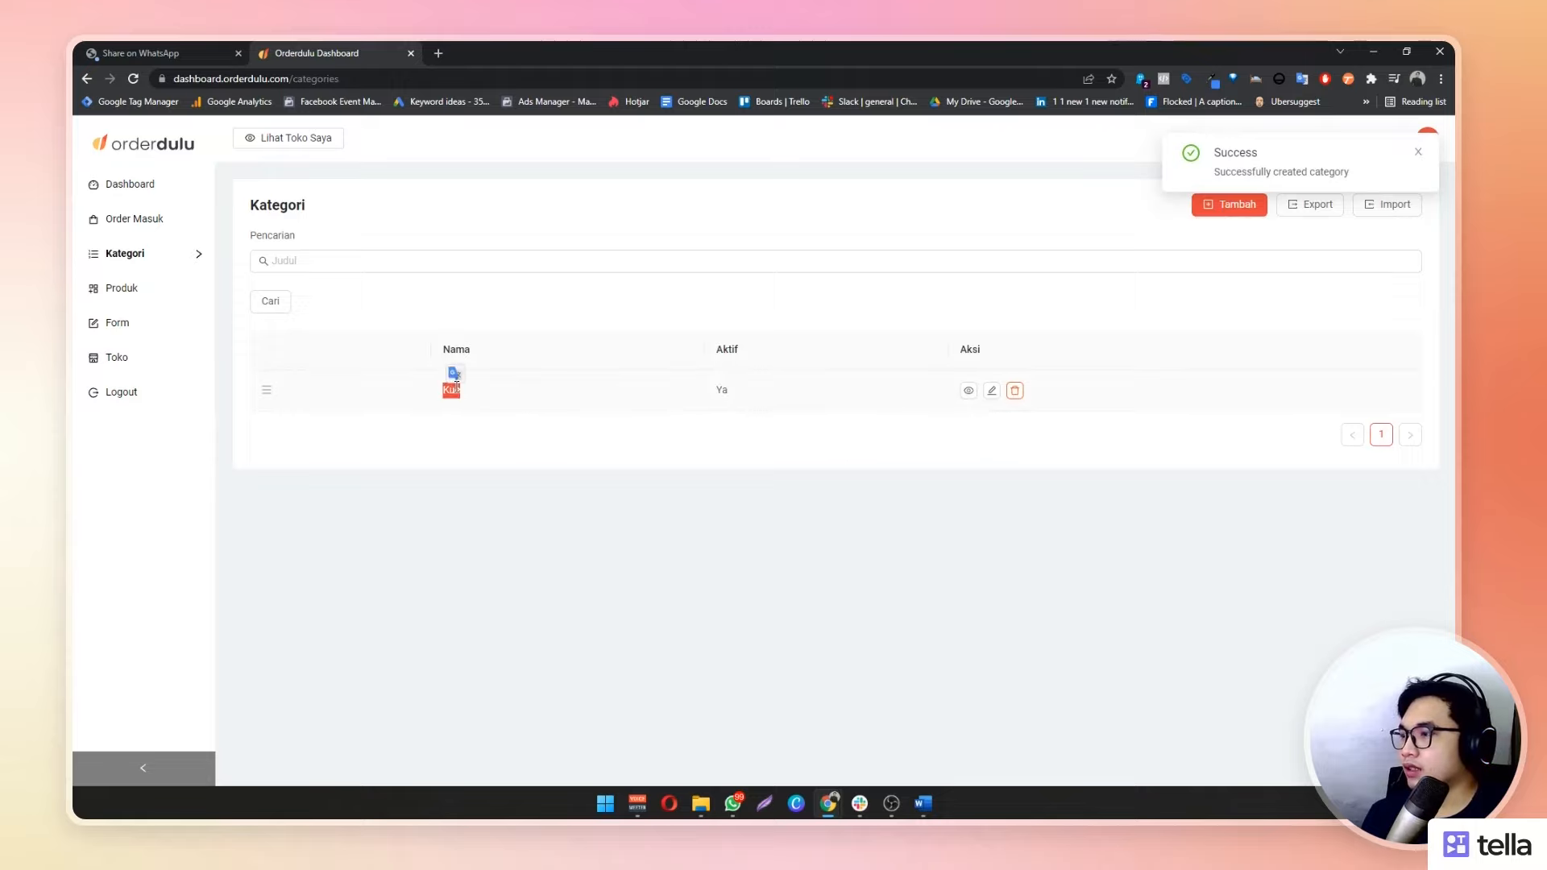
left_click(752, 421)
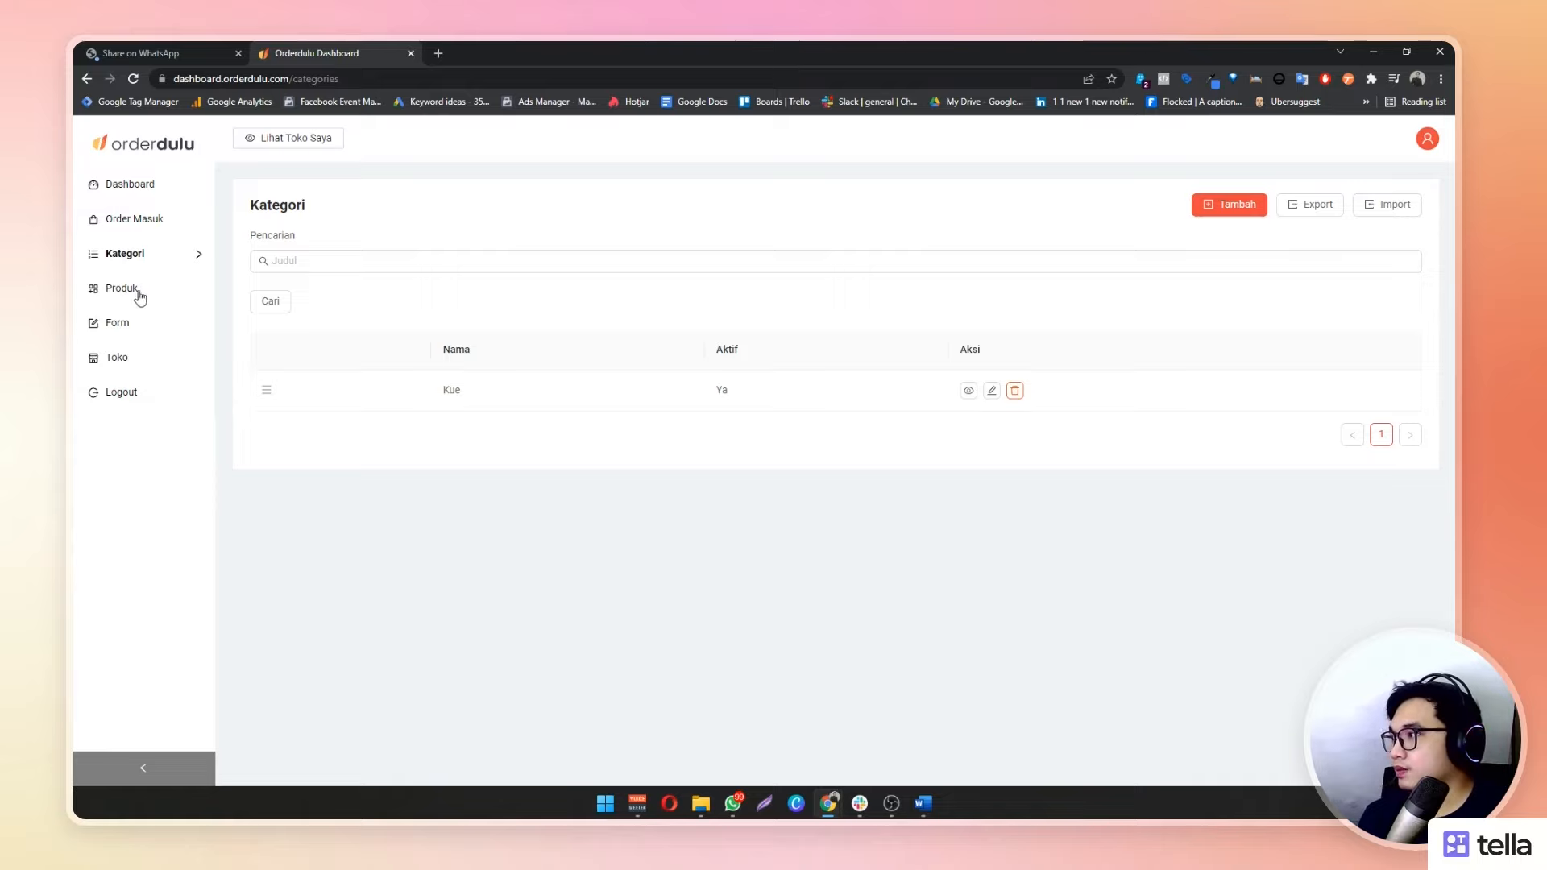
left_click(173, 300)
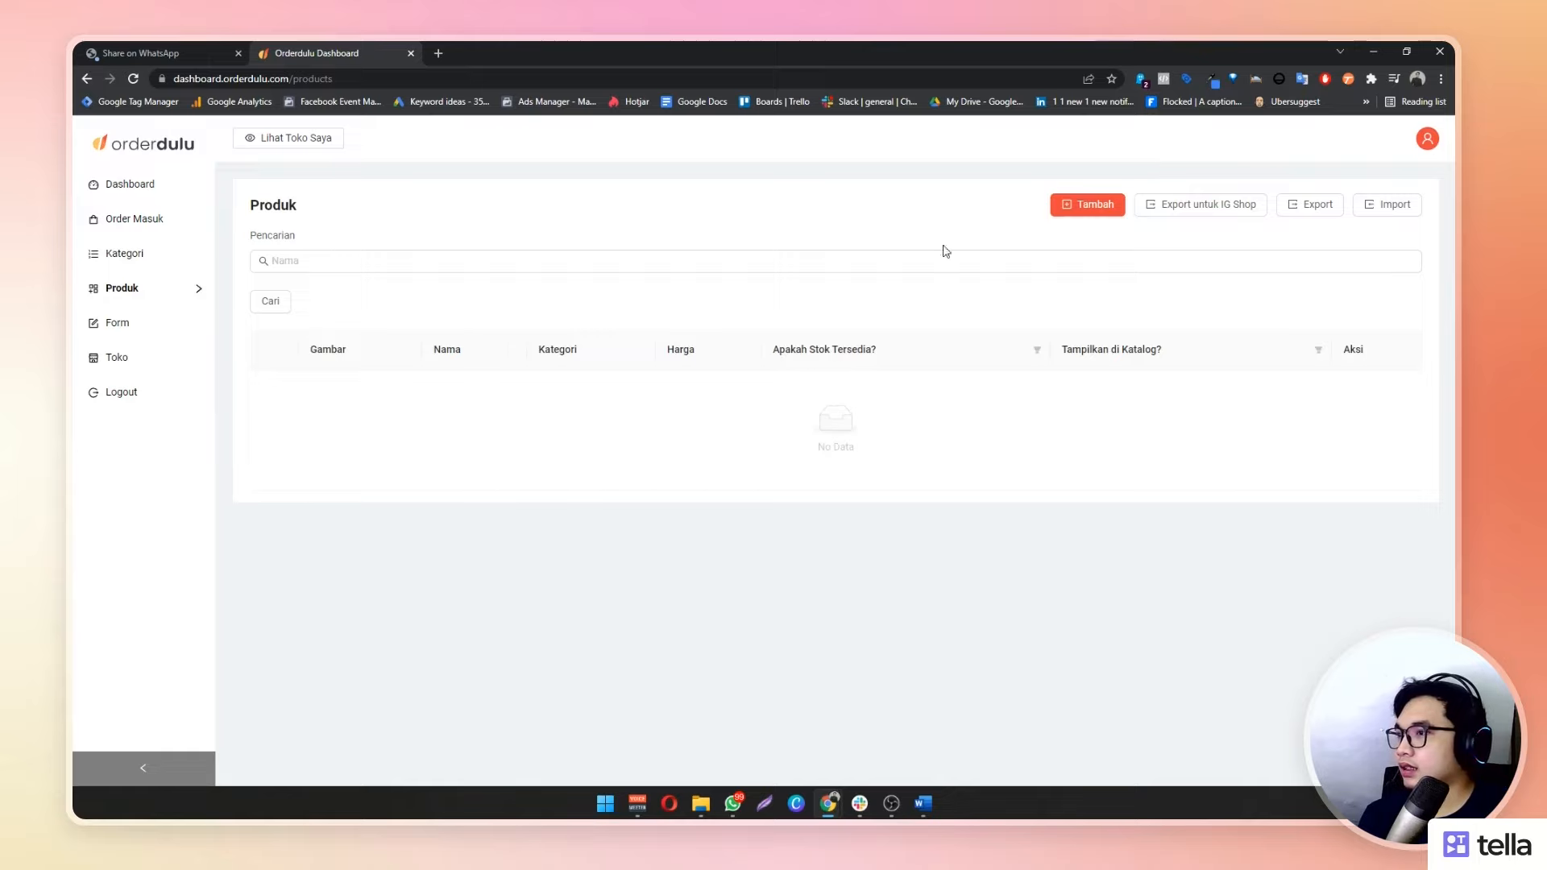
left_click(1076, 213)
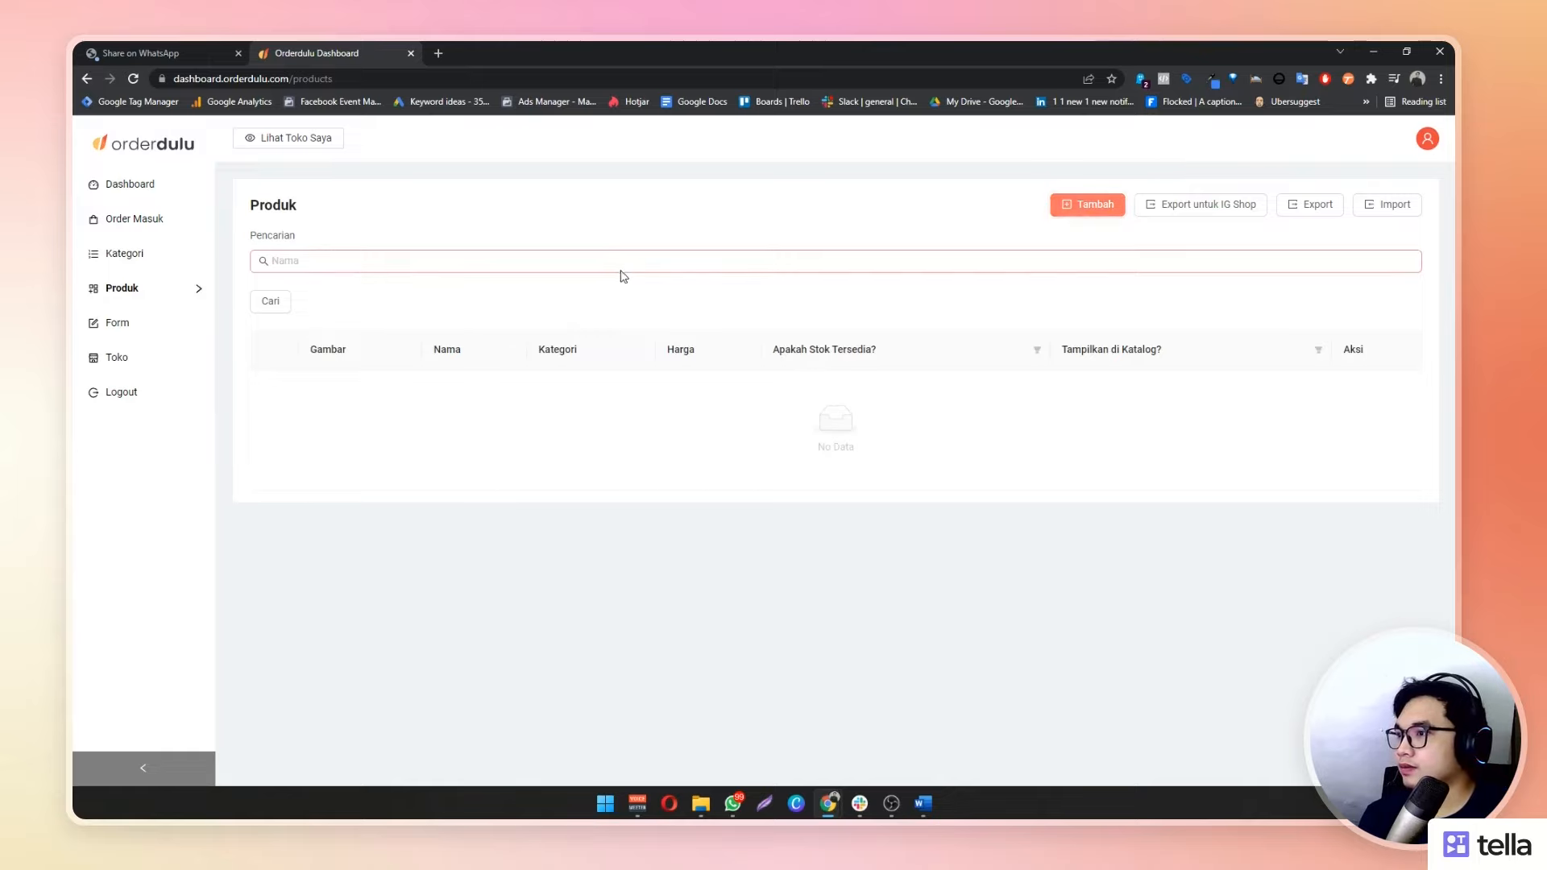
left_click(1055, 207)
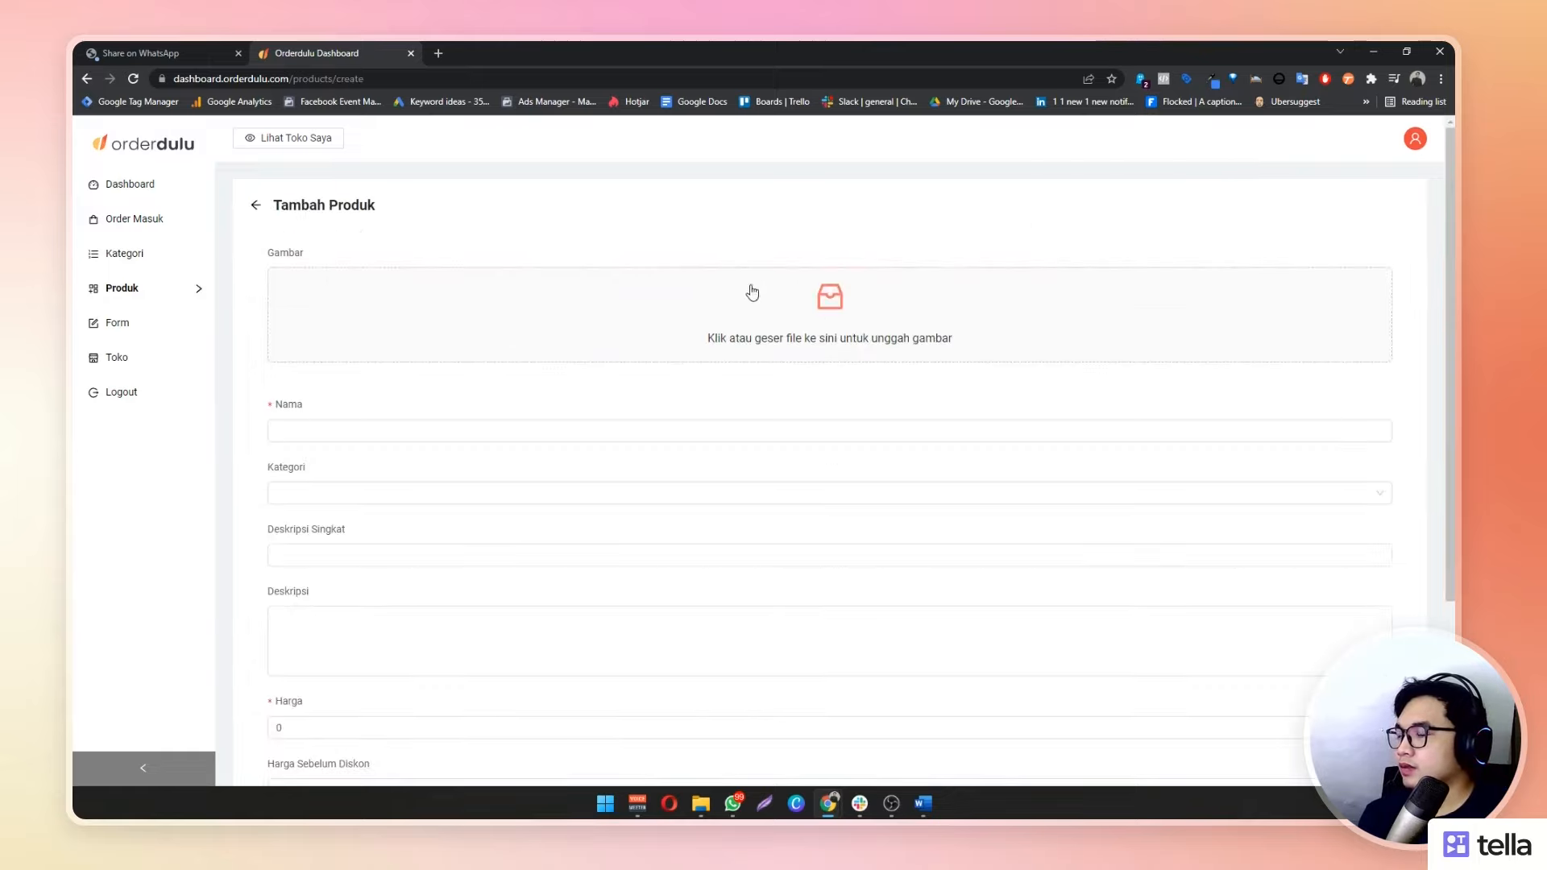
scroll(594, 462, "down", 2)
scroll(594, 459, "up", 2)
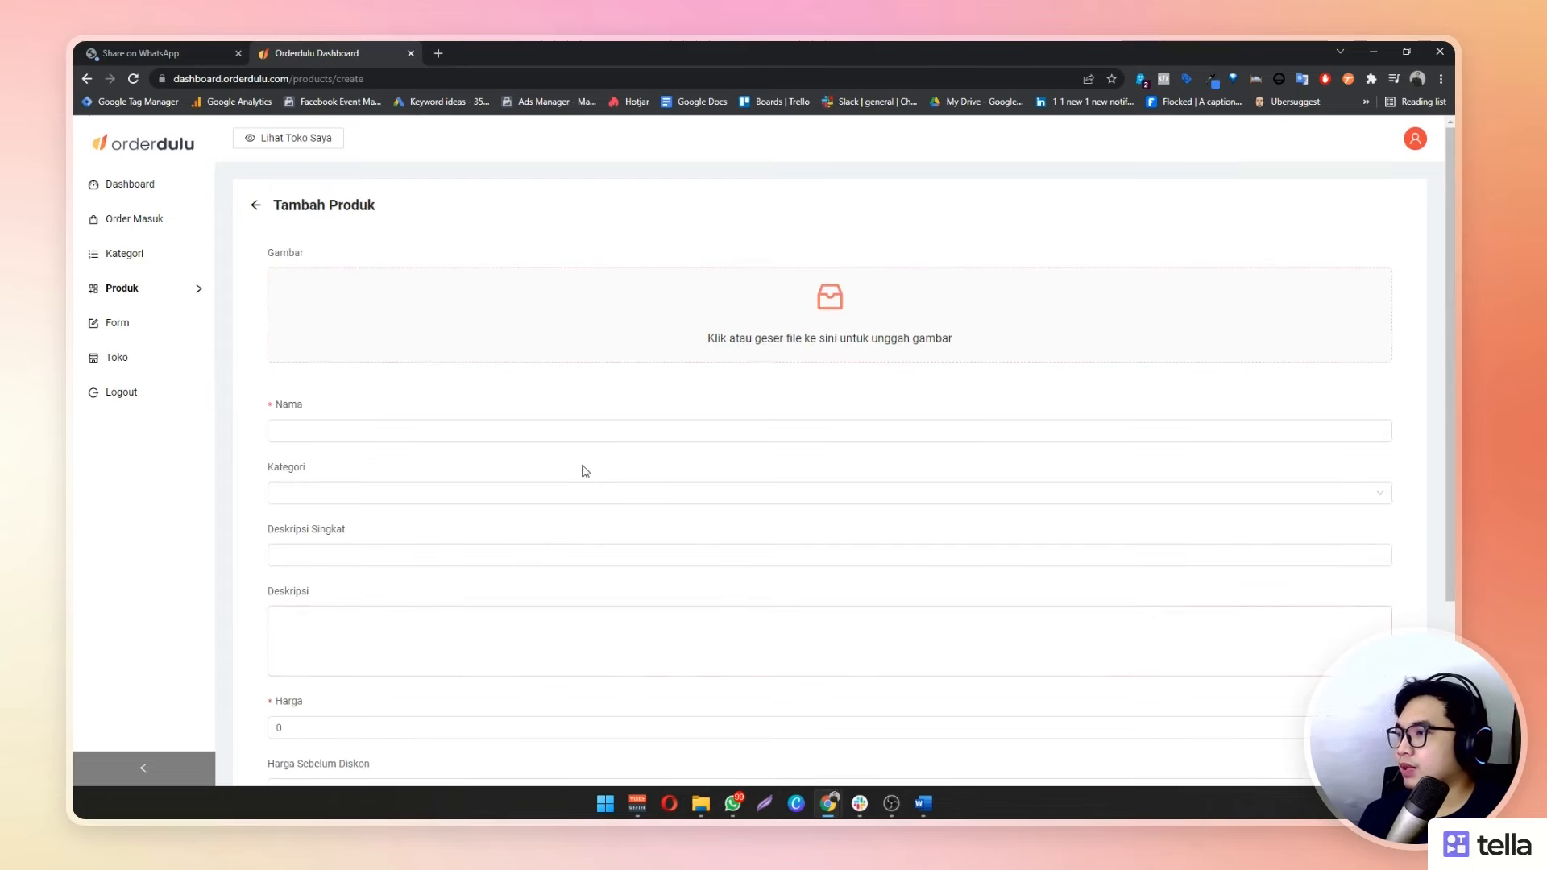
scroll(583, 463, "down", 2)
scroll(707, 266, "up", 1)
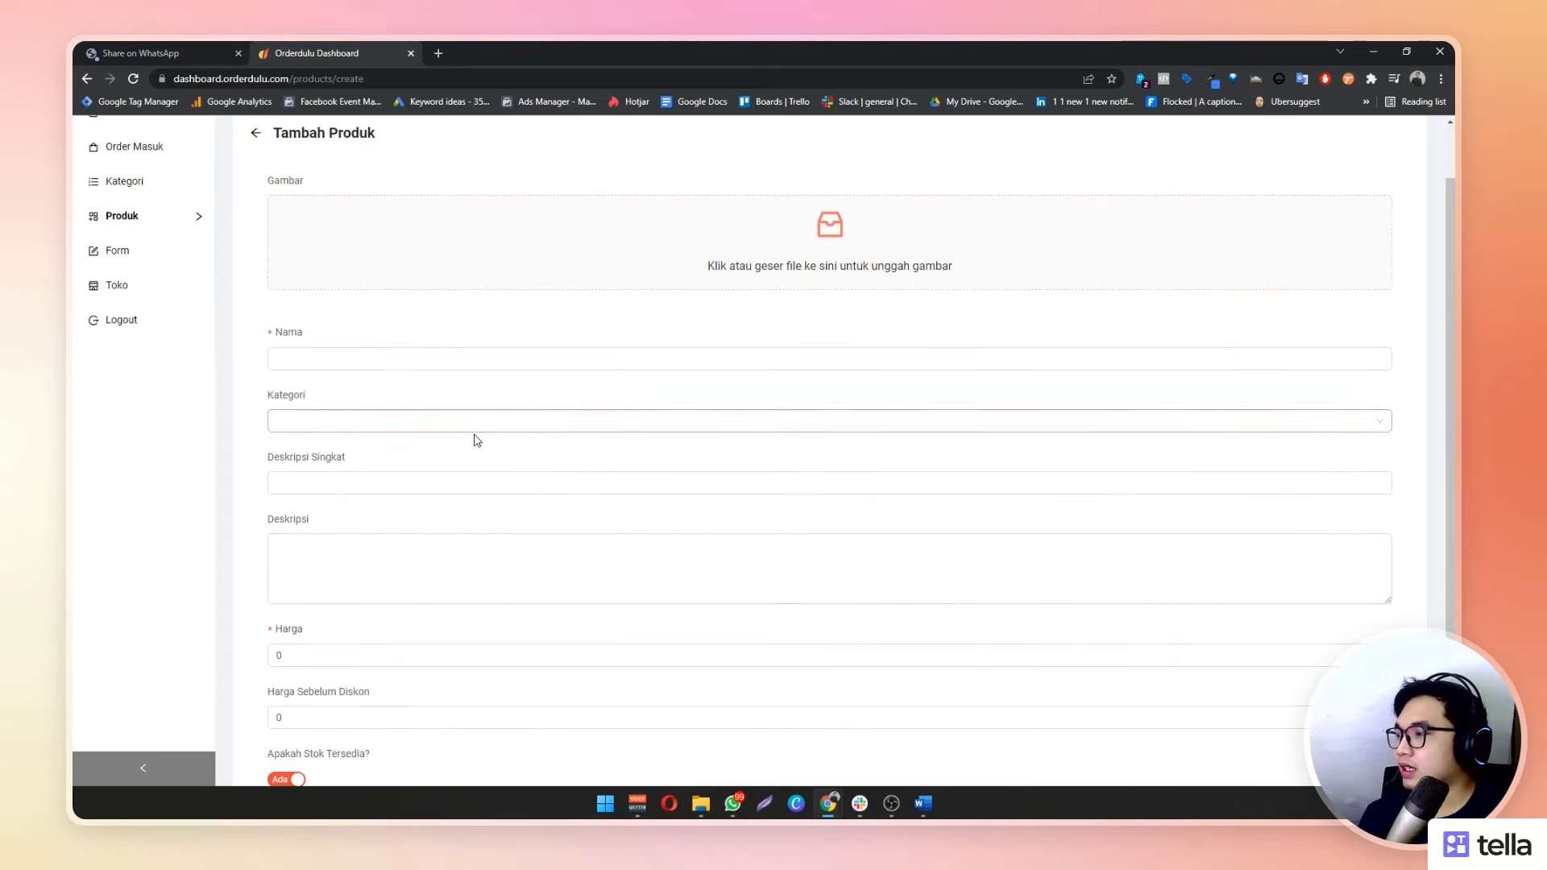
scroll(463, 426, "down", 2)
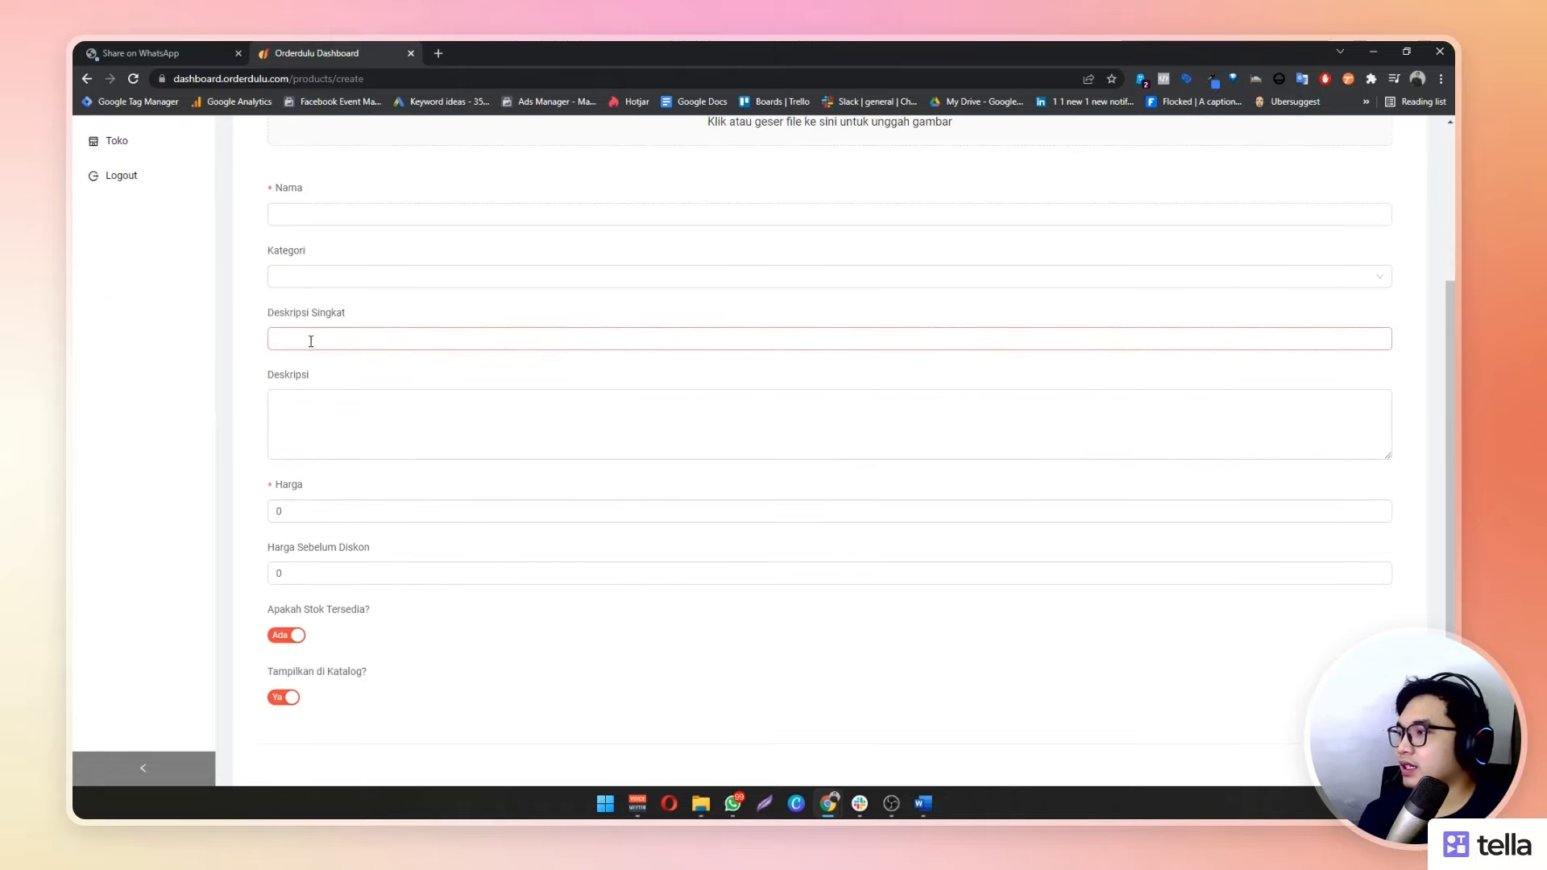
scroll(354, 436, "down", 1)
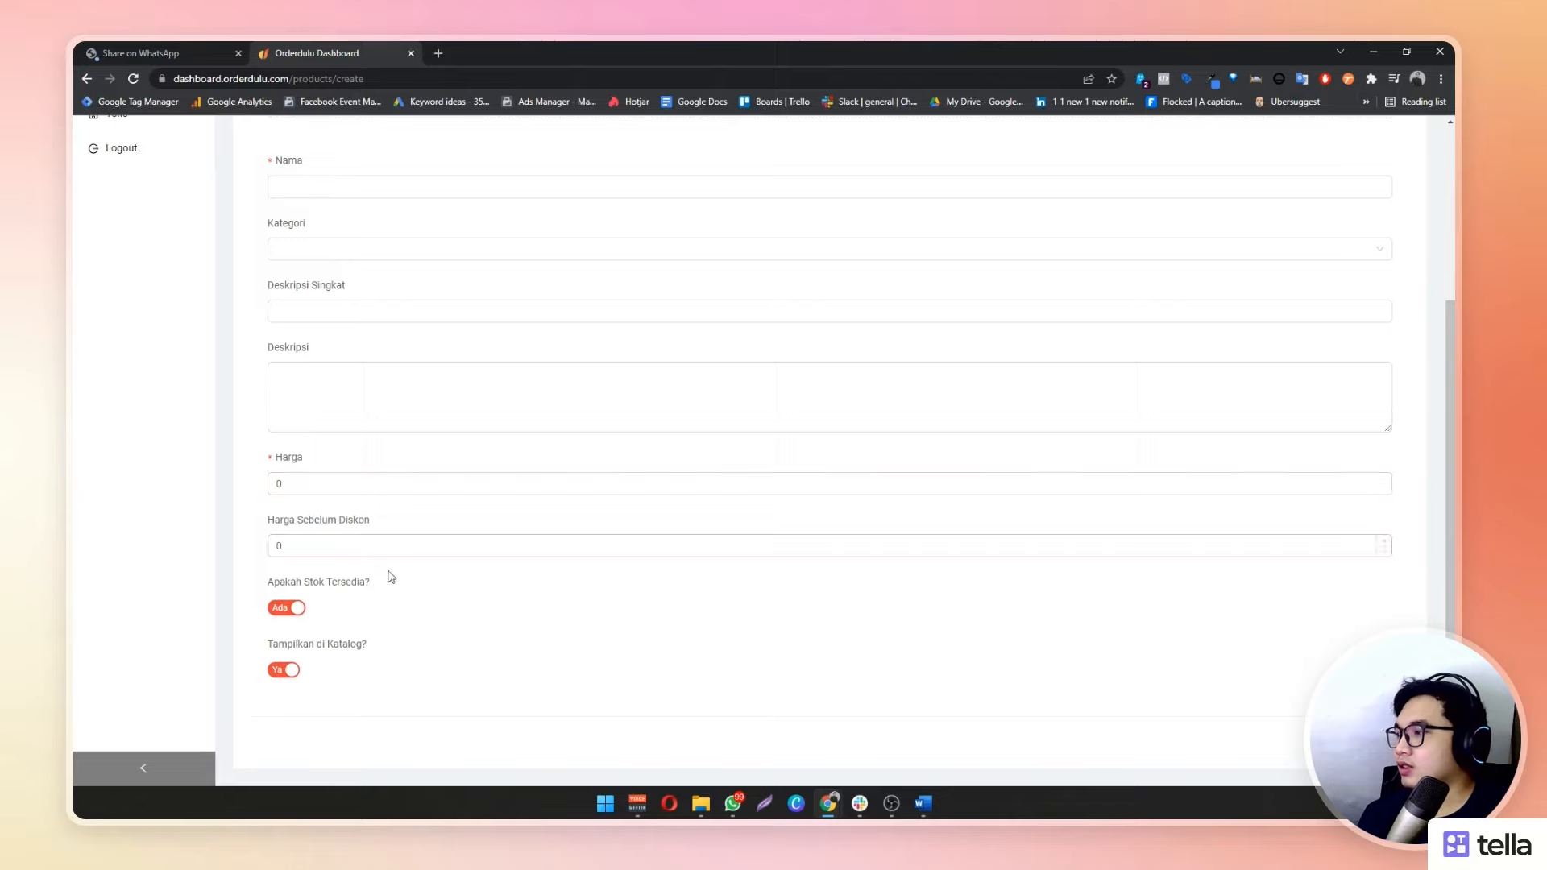
scroll(518, 653, "up", 3)
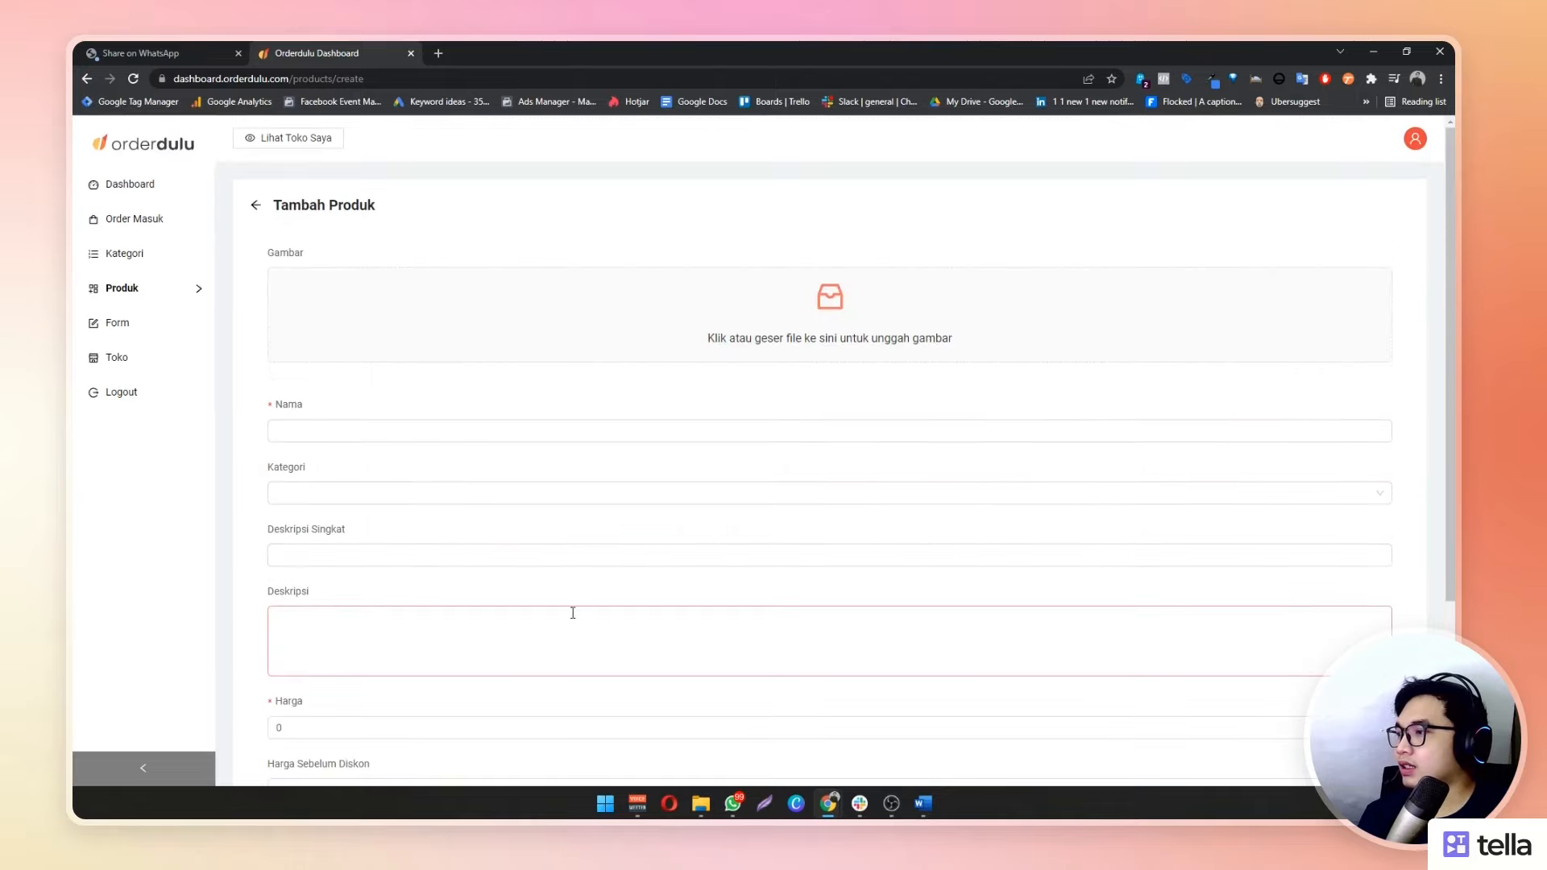
scroll(569, 612, "down", 3)
scroll(544, 615, "up", 3)
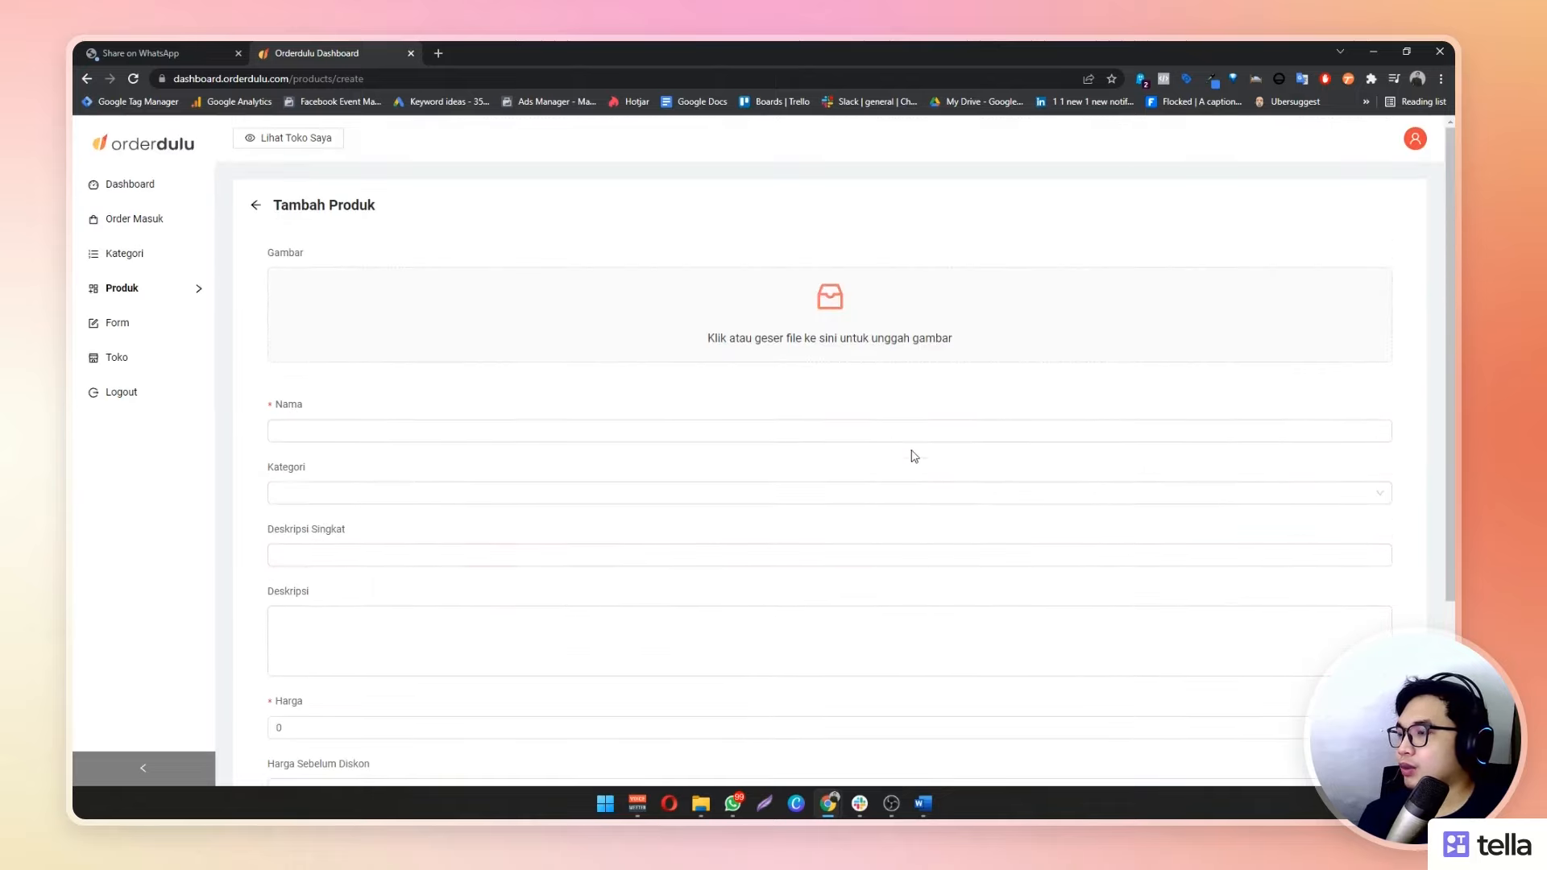
Add the cake photo, name the product 'Kue Stroberi', and set its category to Kue
left_click(276, 314)
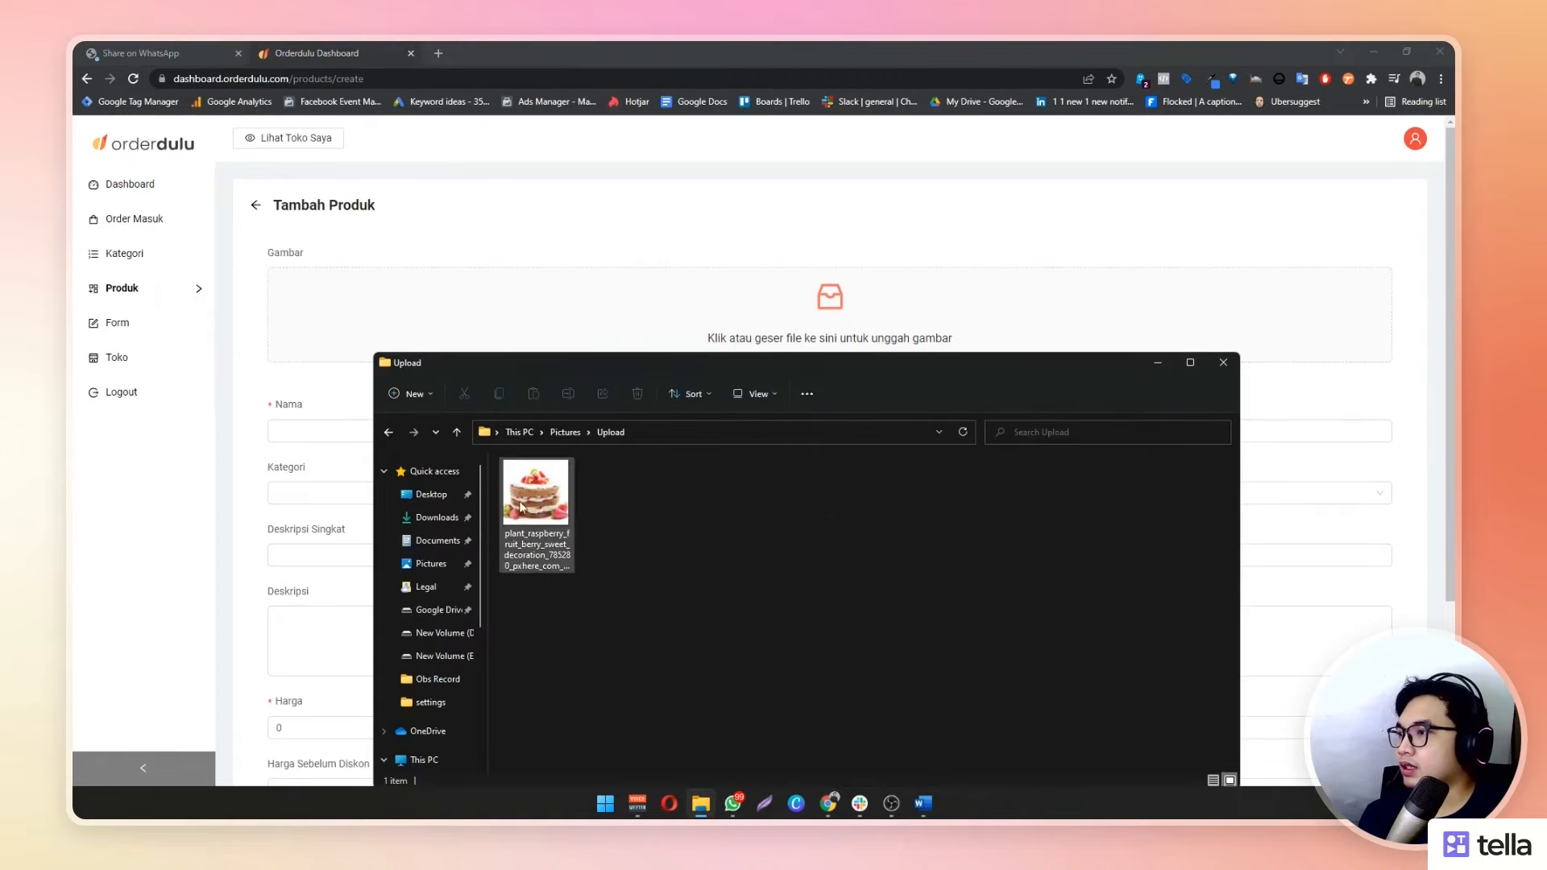
left_click_drag(522, 506, 780, 314)
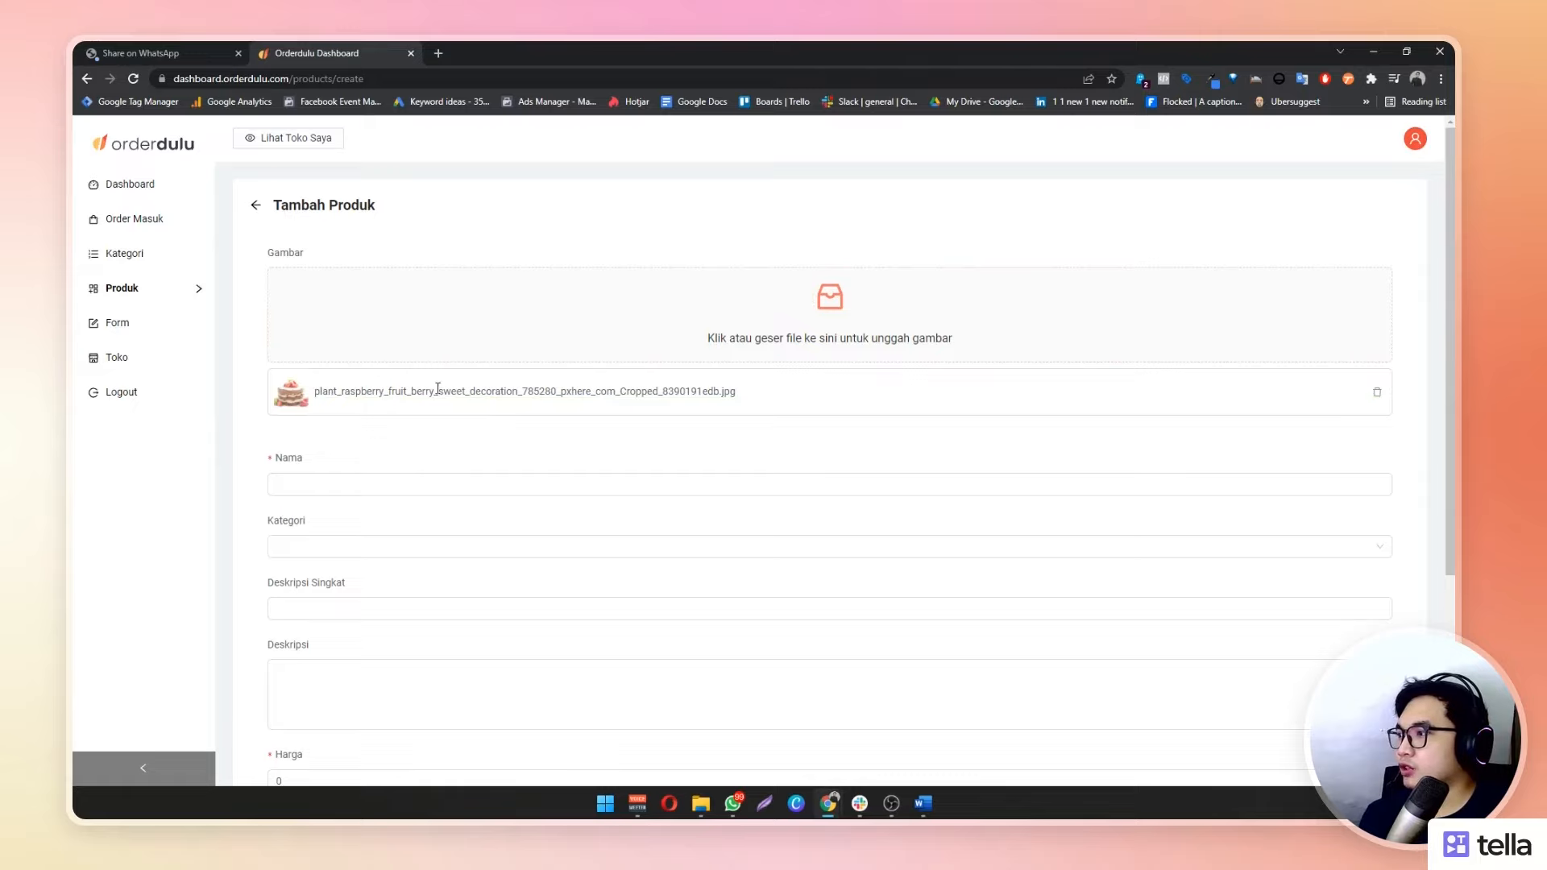
left_click(382, 488)
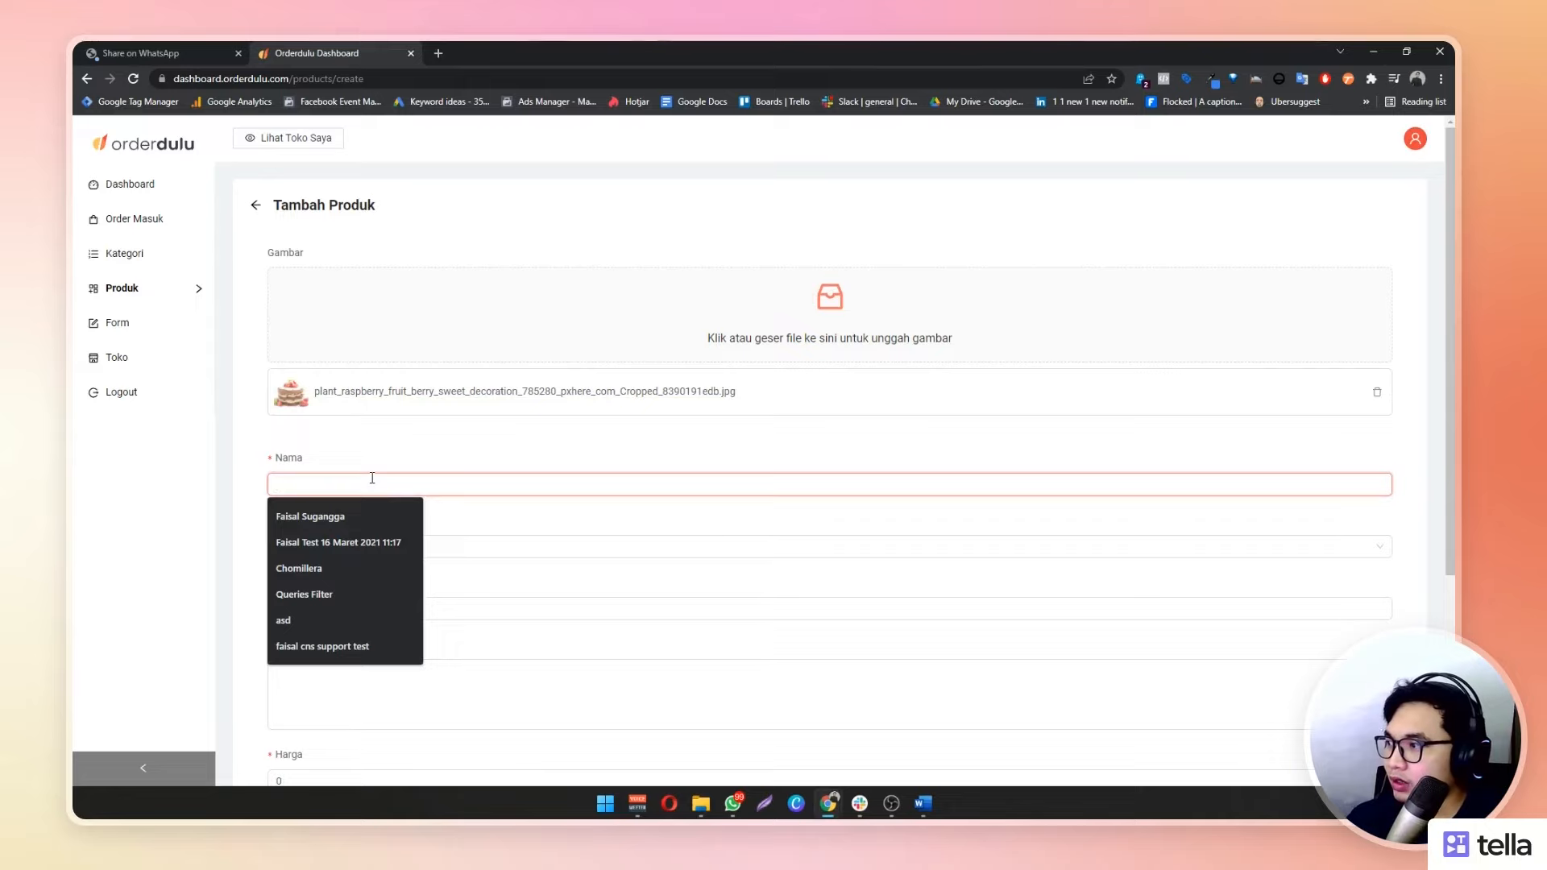
type("Kue Stroberi")
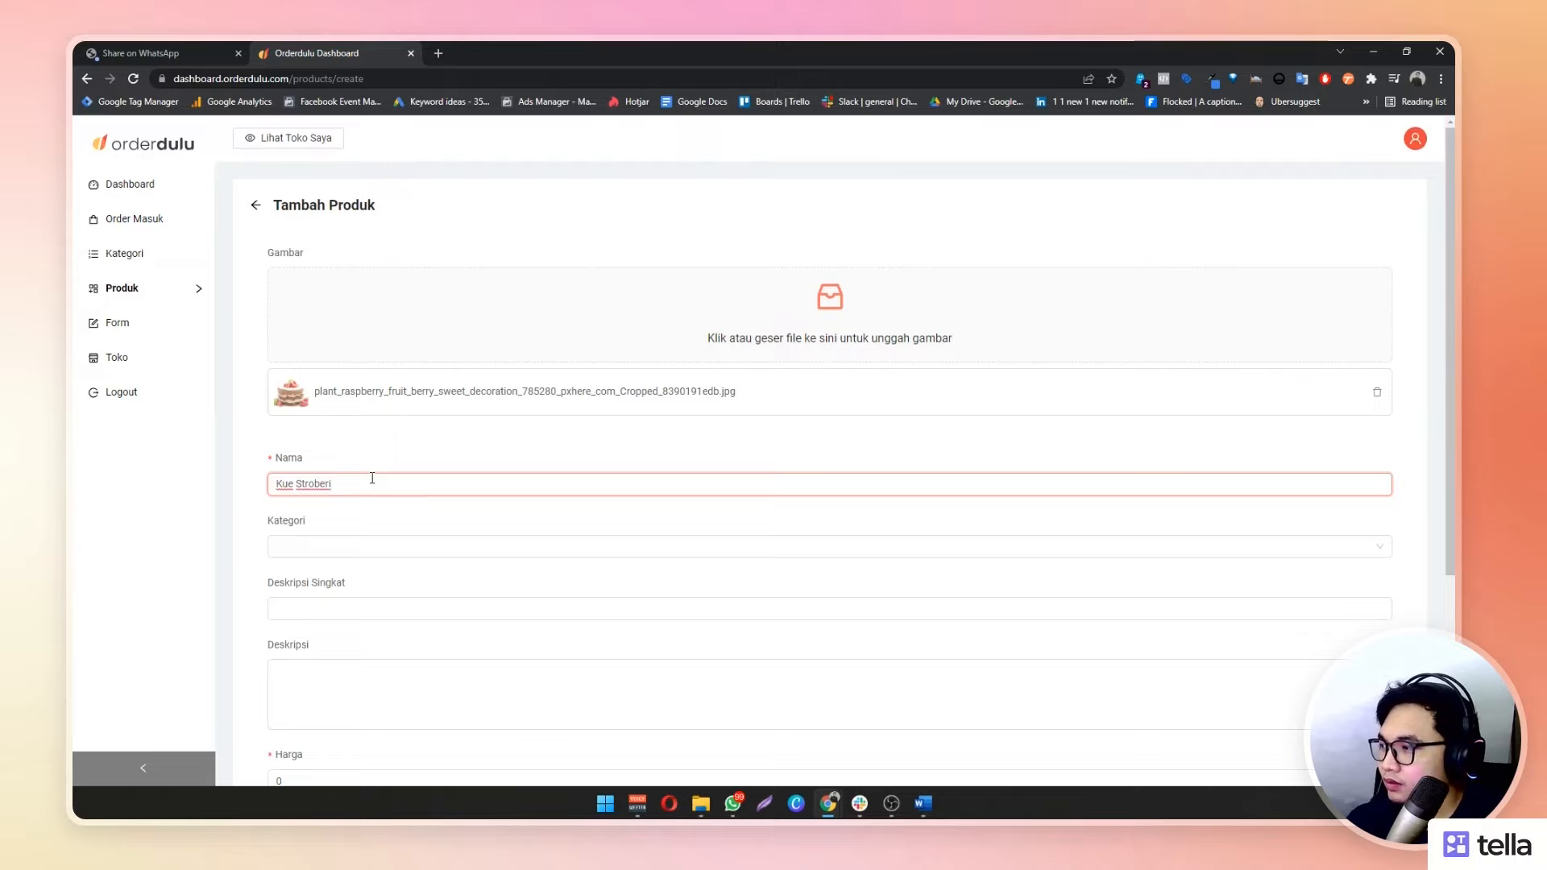
key("Tab")
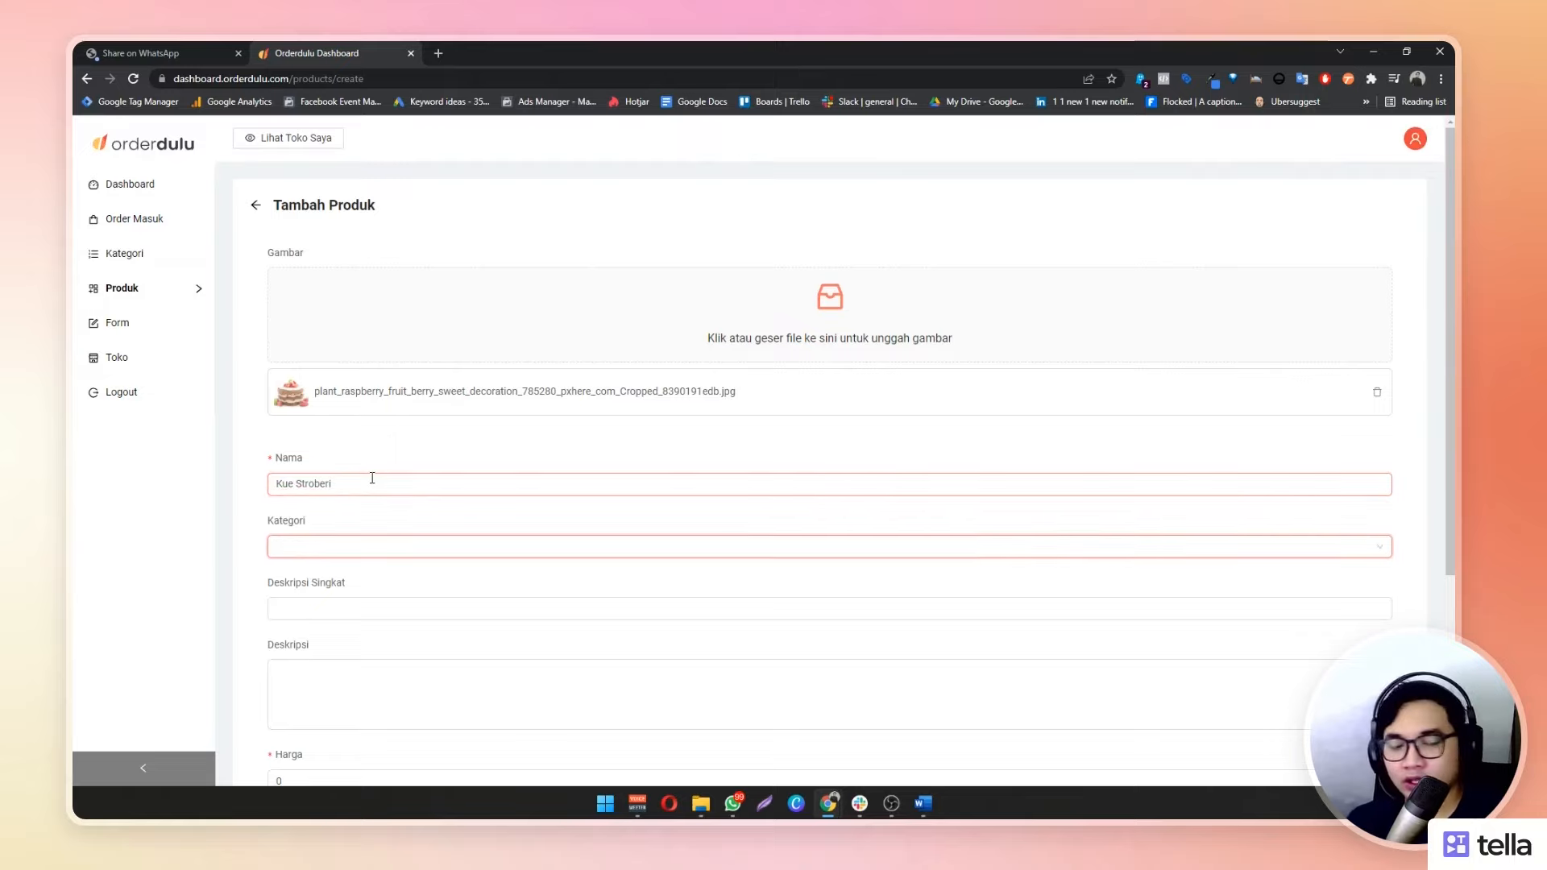
left_click(411, 544)
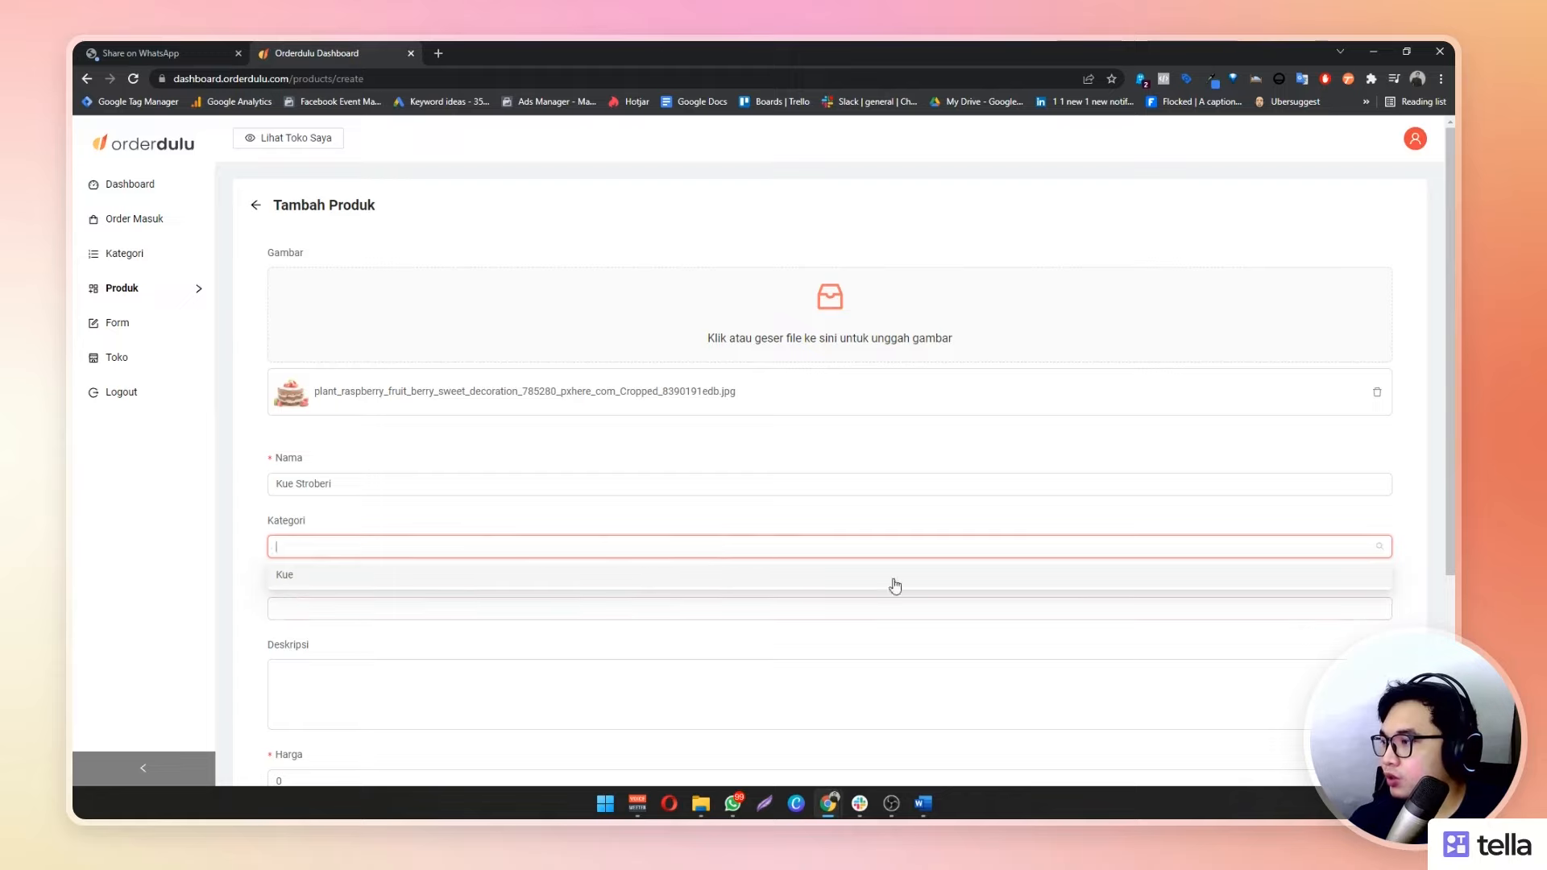
left_click(305, 576)
Write the short description with the cake's size: 10 cm long, 10 cm wide, 8 cm tall
scroll(278, 516, "down", 2)
left_click(285, 467)
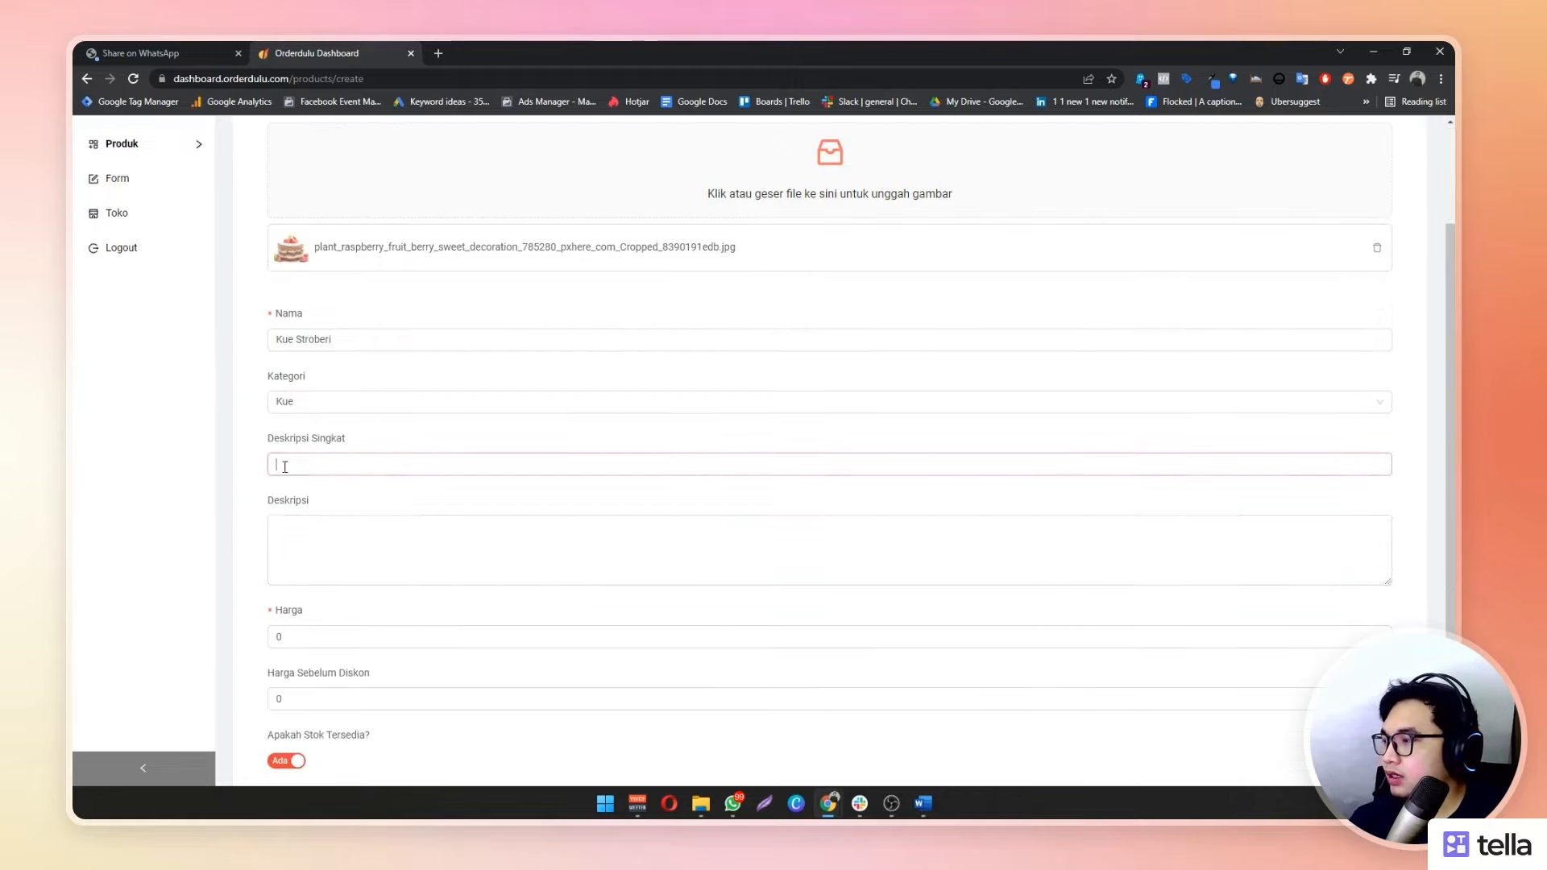
left_click(362, 528)
left_click(380, 464)
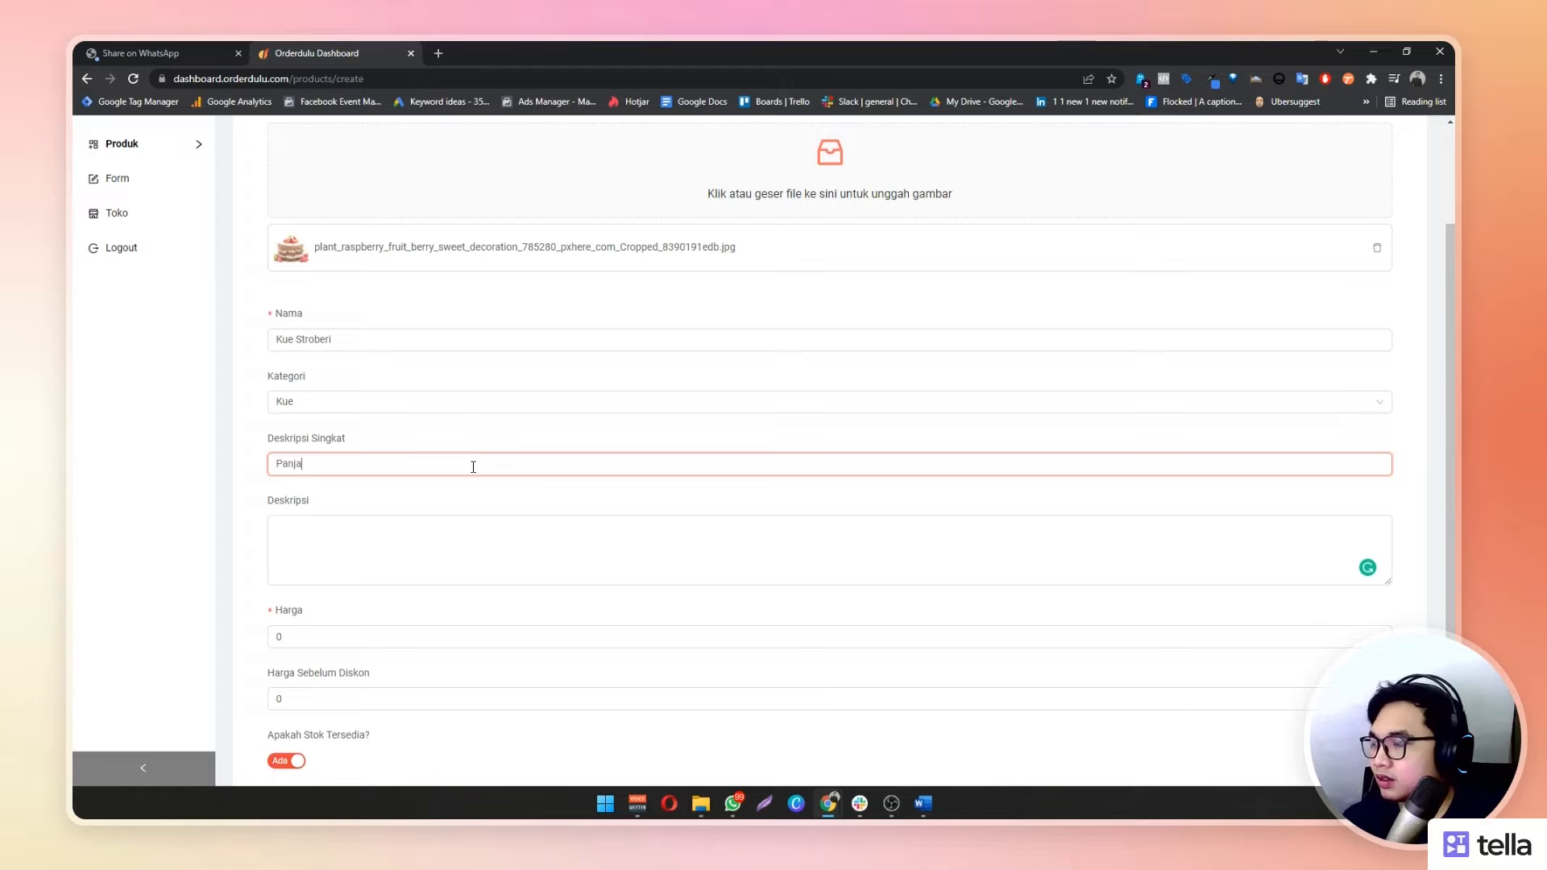
type("ng")
key("ctrl+a")
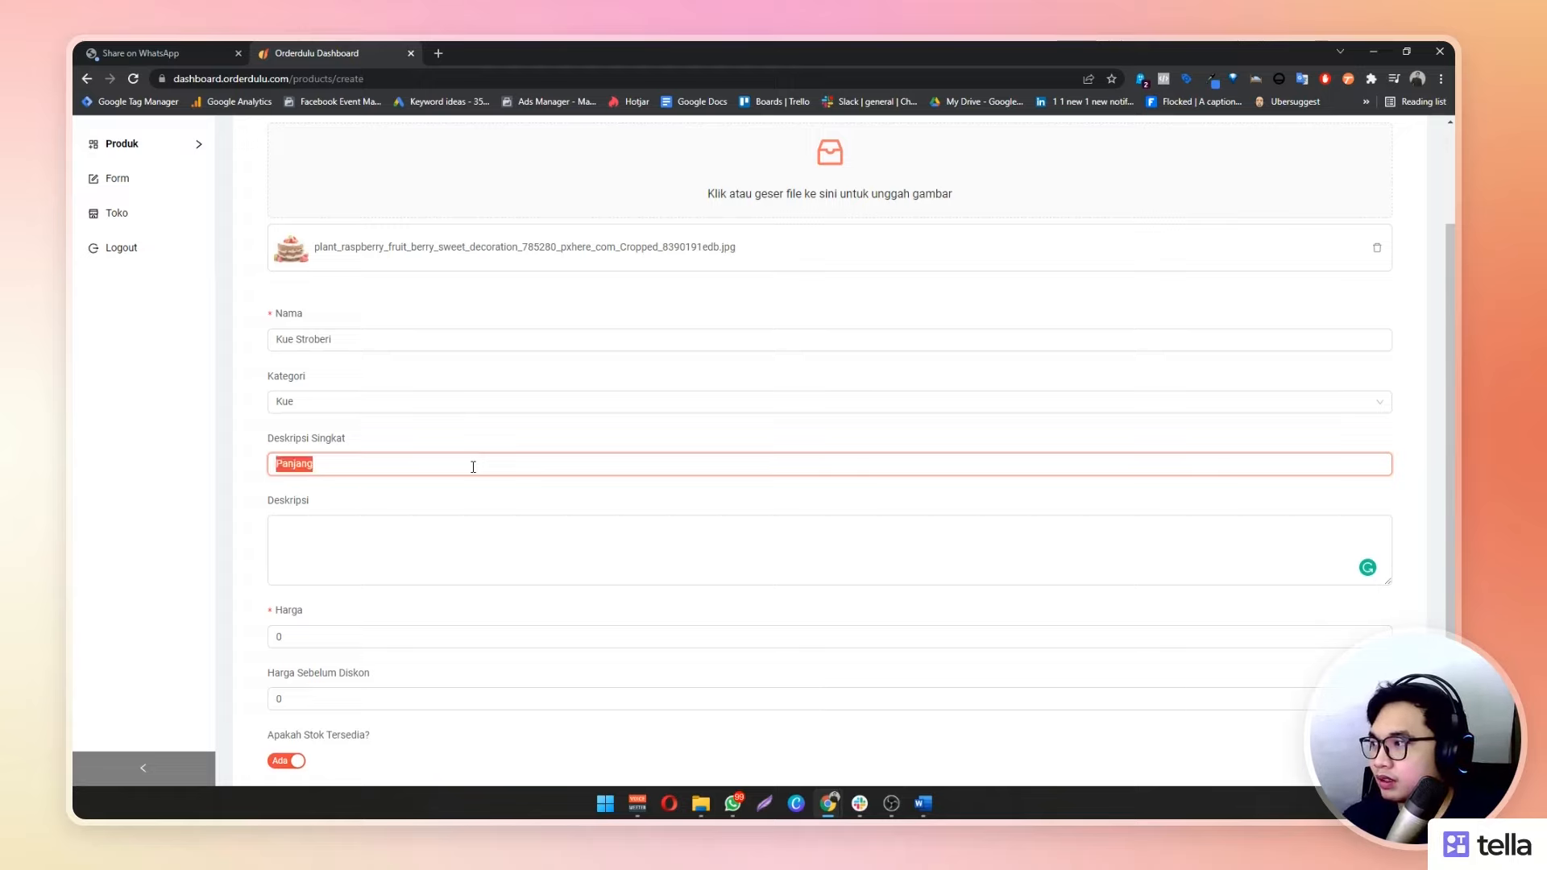
type("D")
type("anjangnya ")
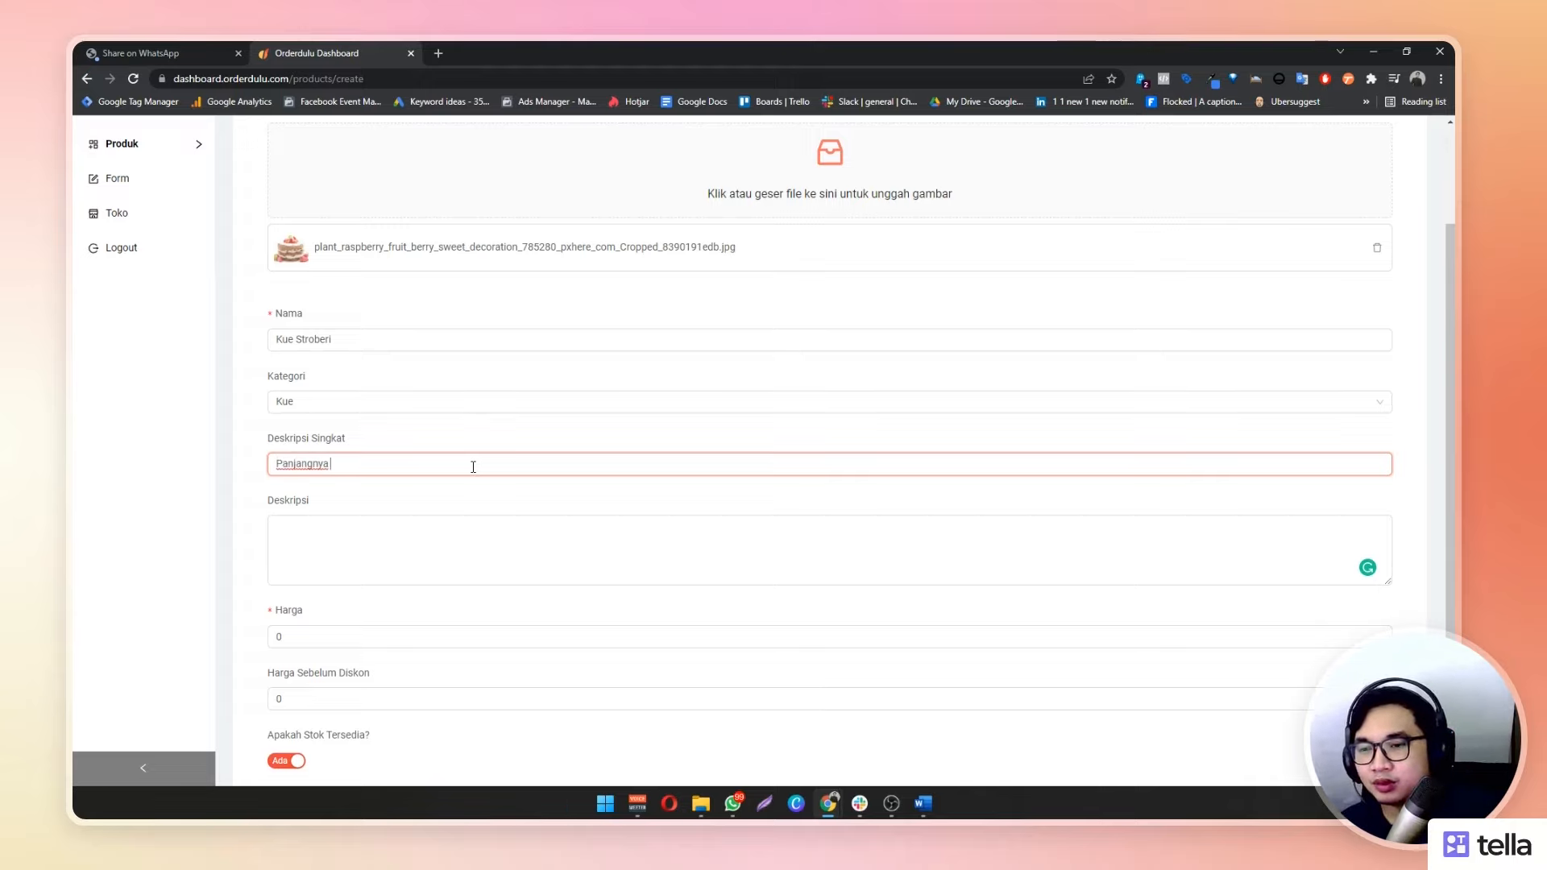
type("10 cm, leb")
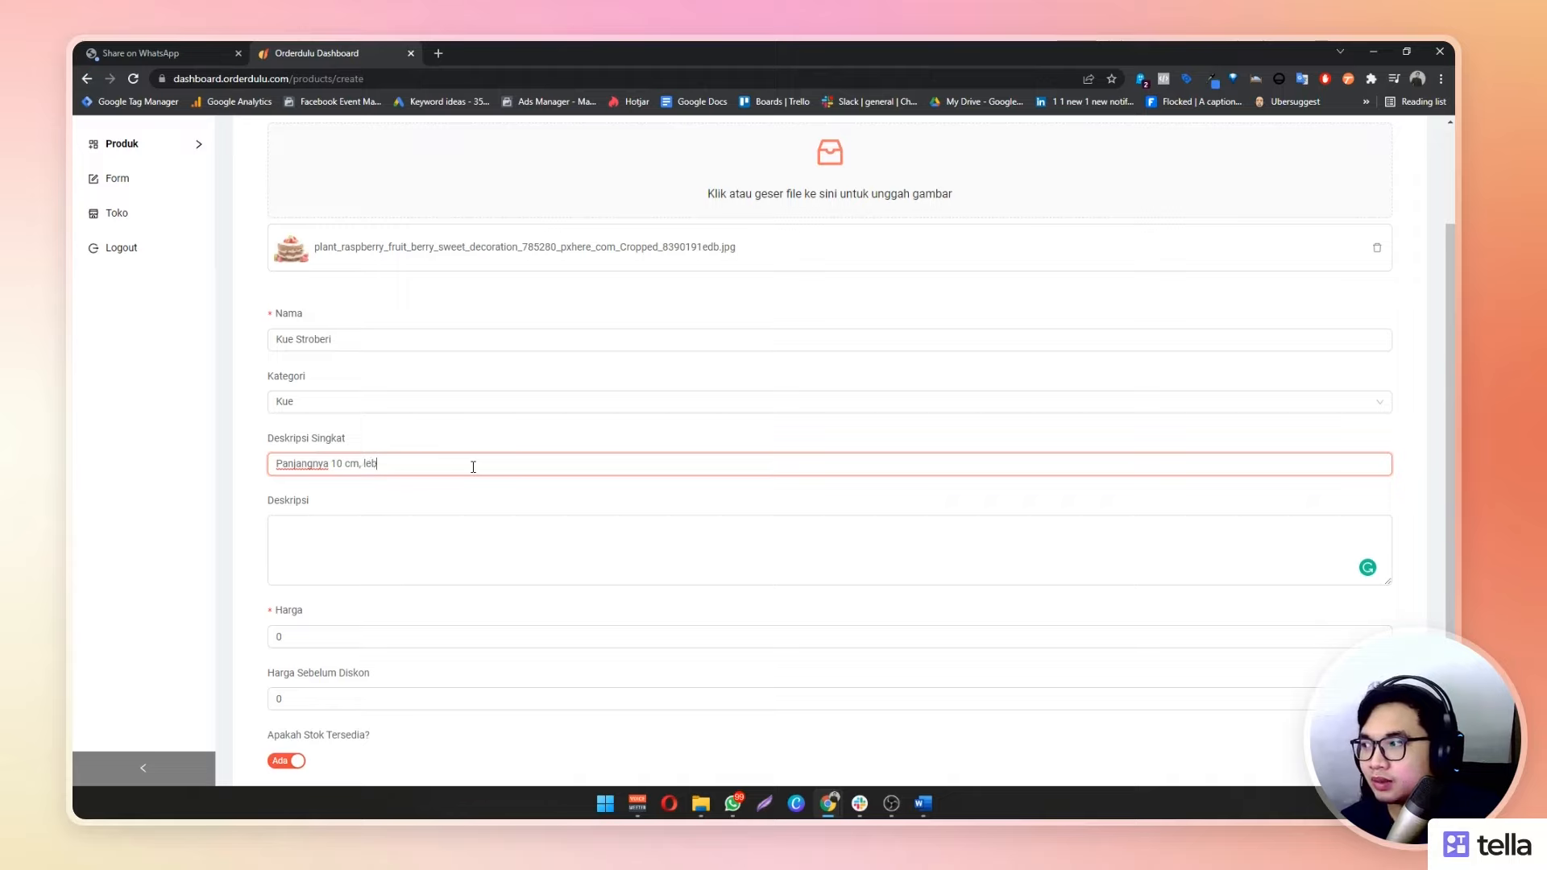
type("arnya 10cm dan ting")
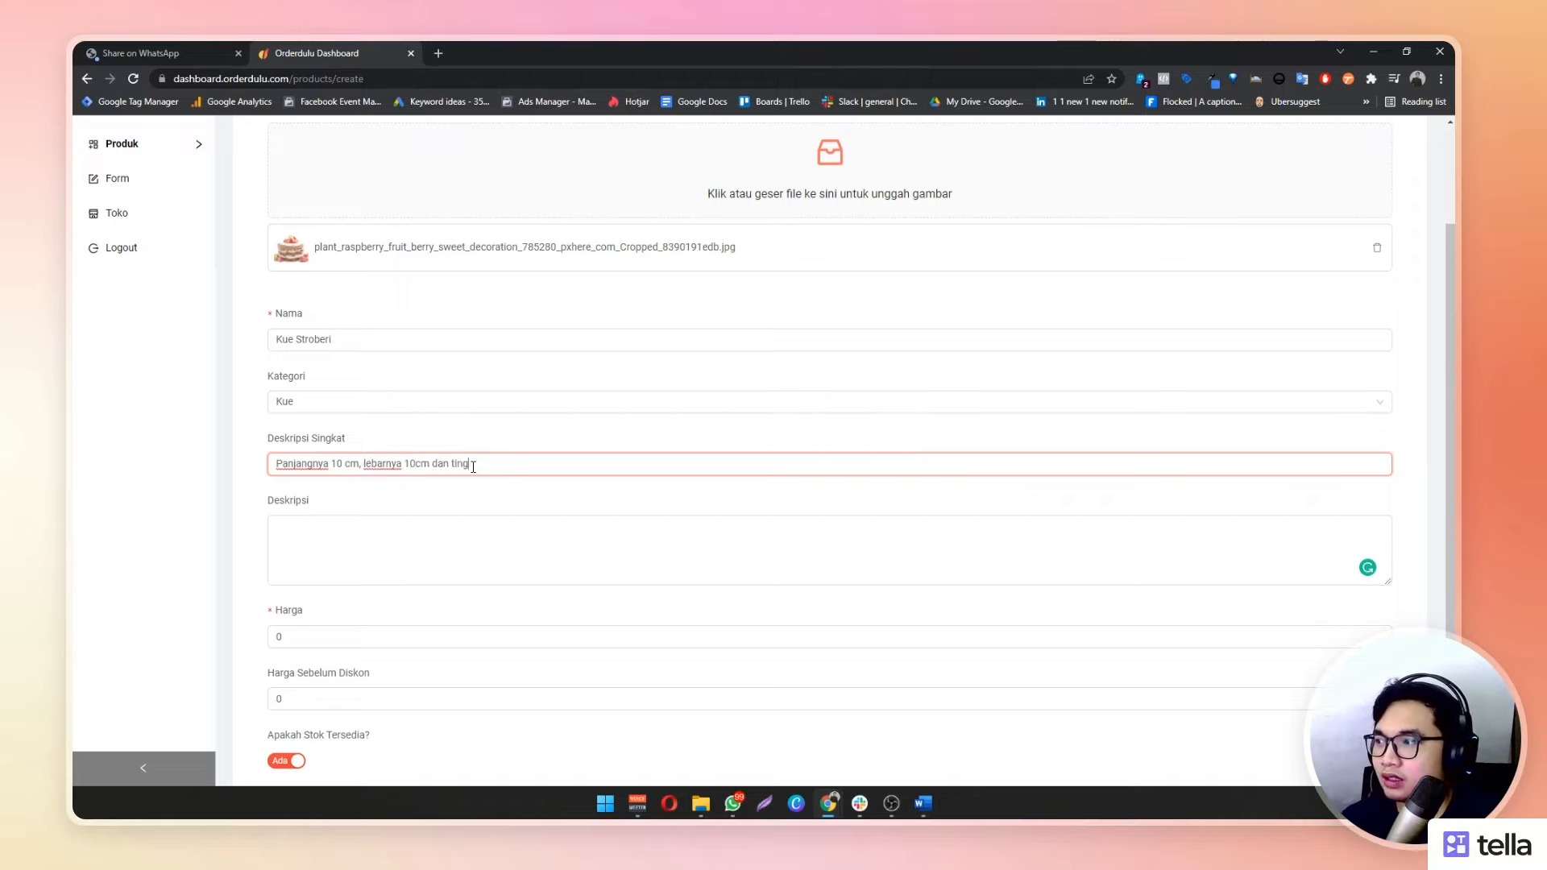
type("gi 8c")
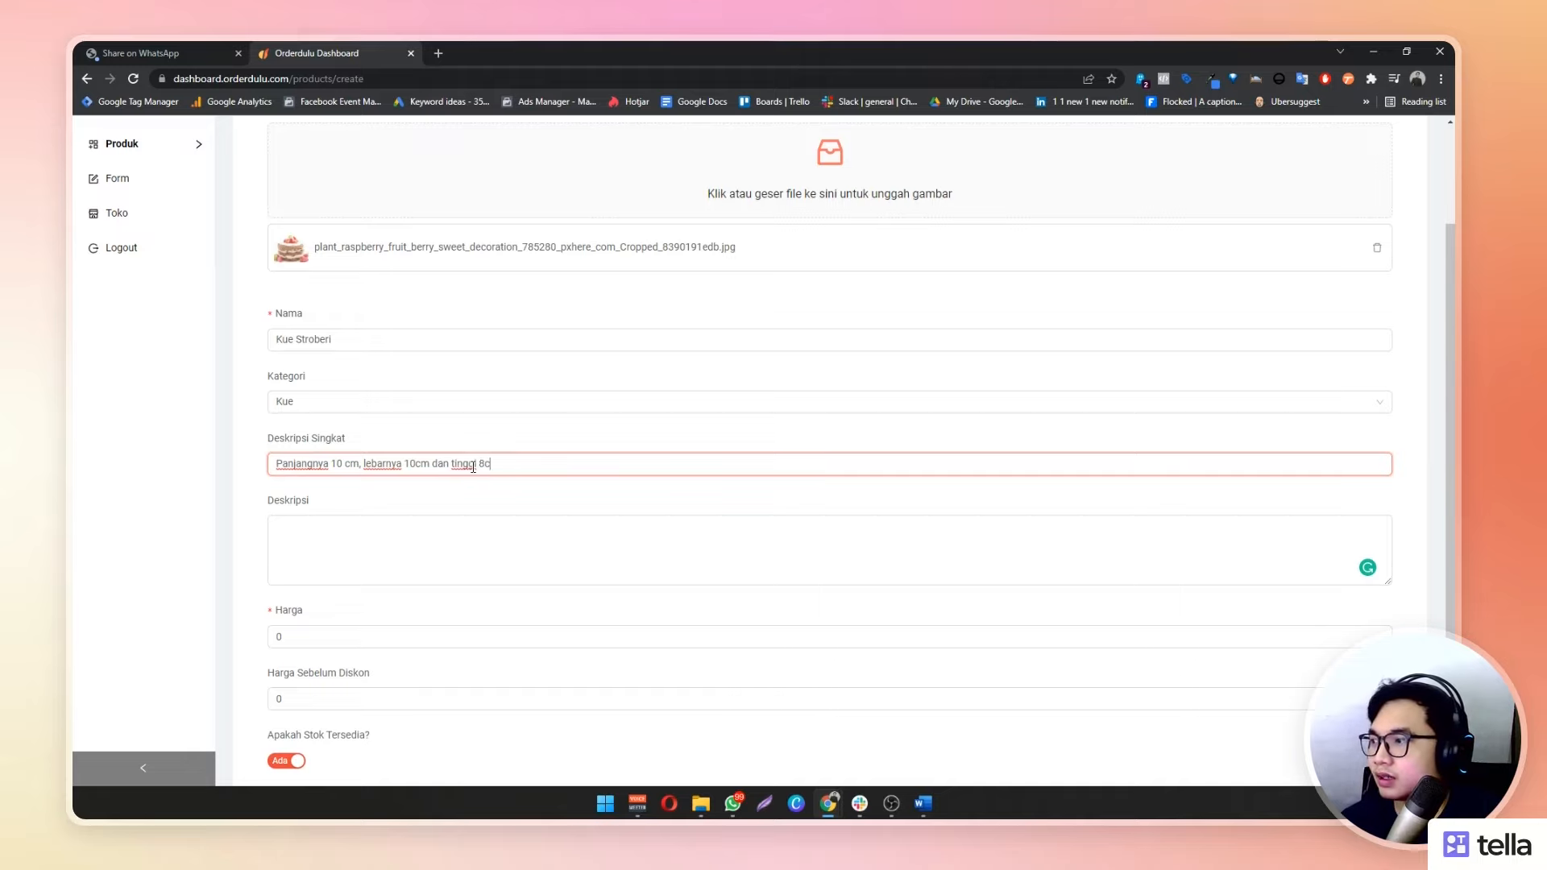
type("m")
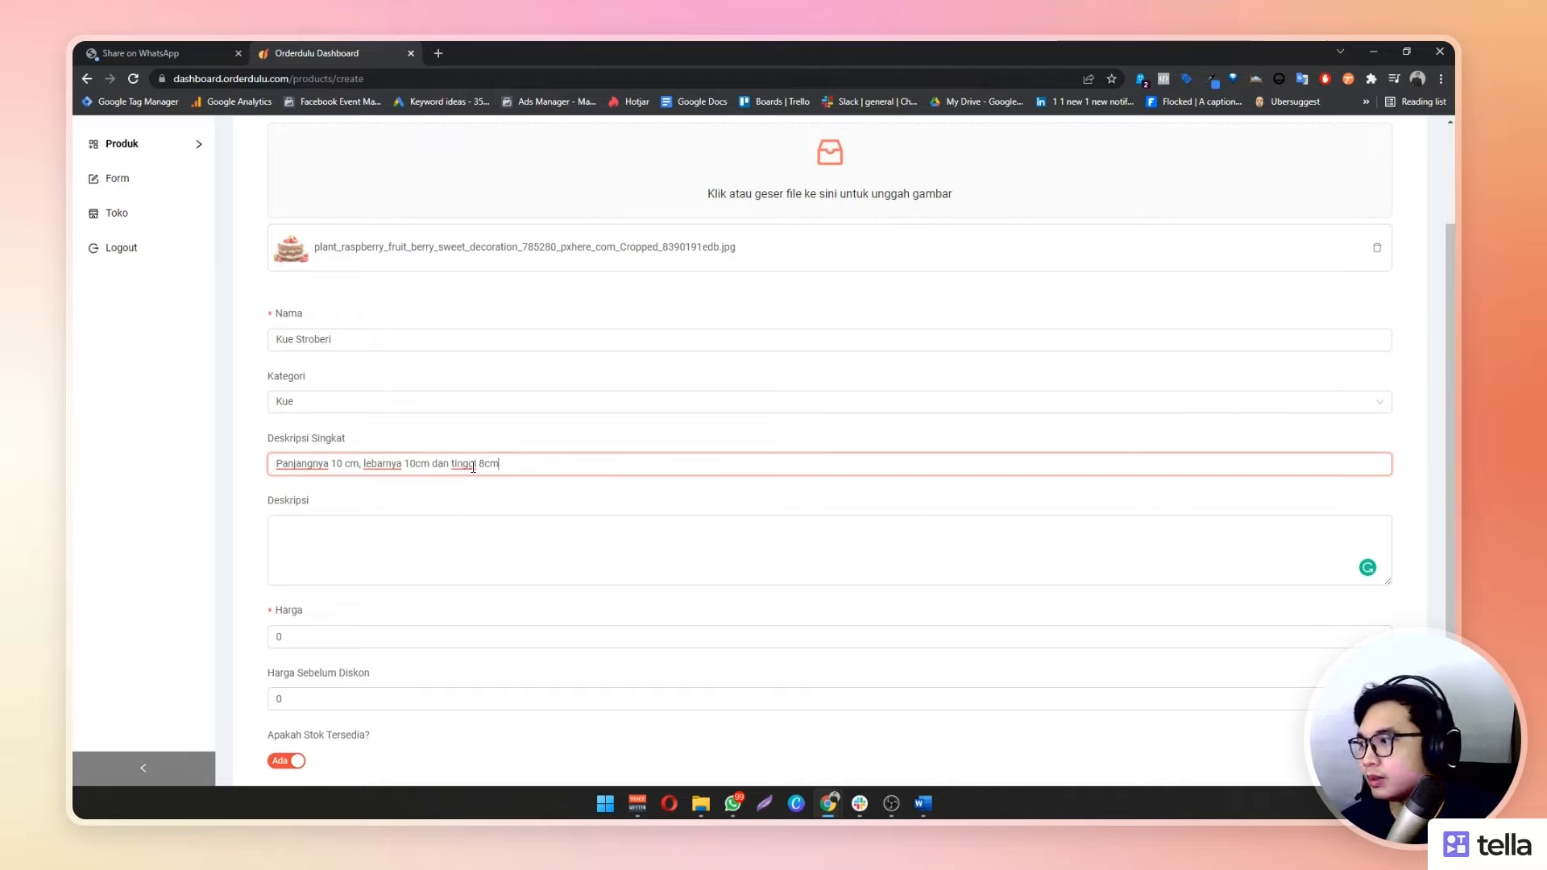
Write the full description: homemade cake for birthdays and weddings, made from quality-guaranteed chosen fruit
left_click(614, 555)
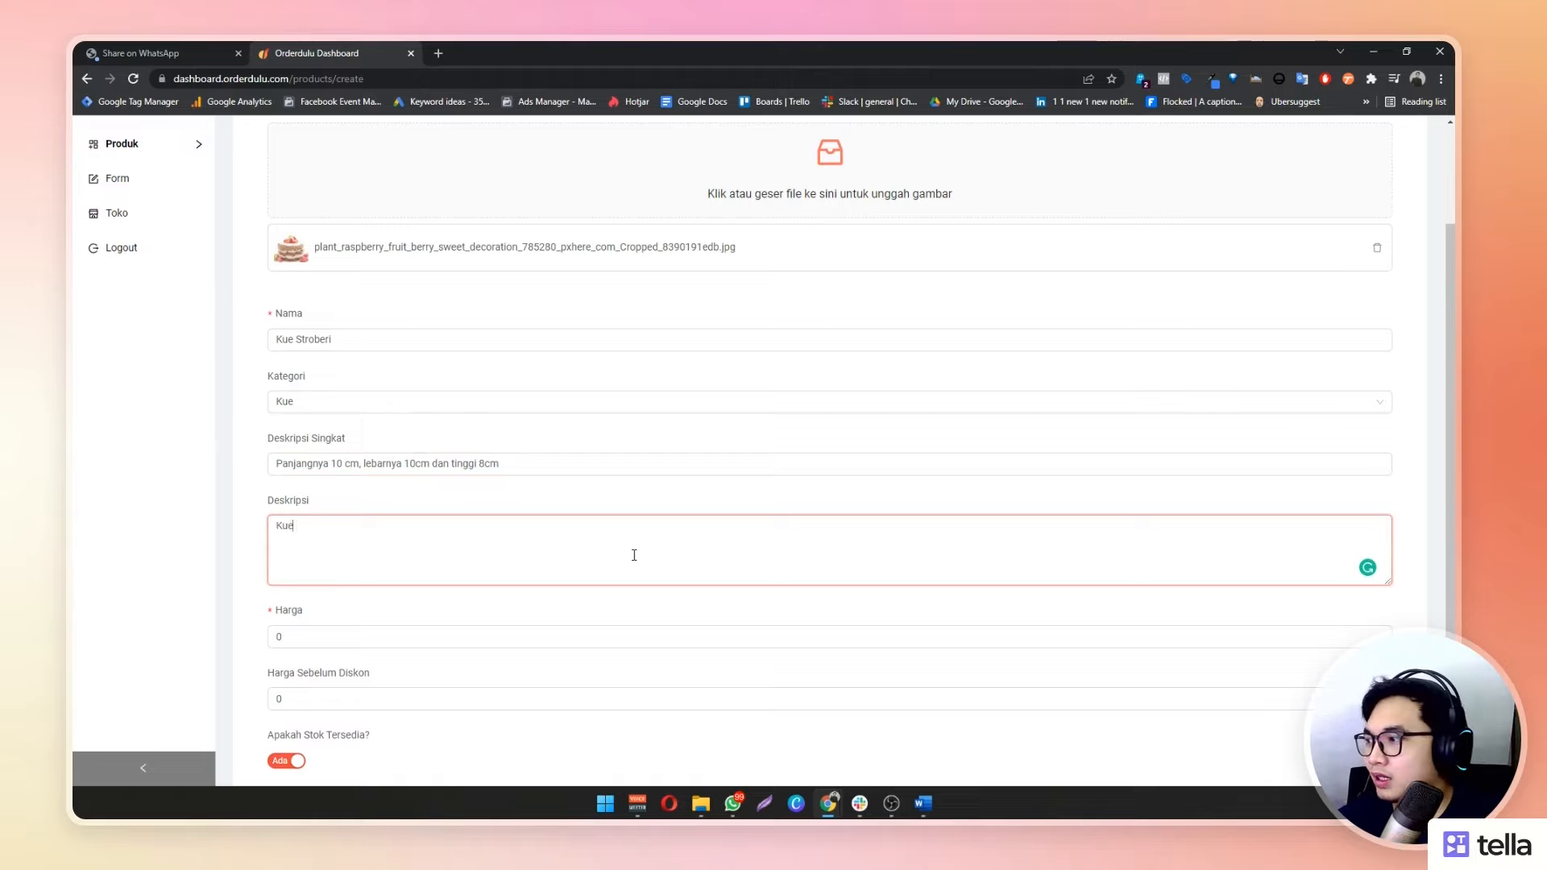
type("Kue buatan ")
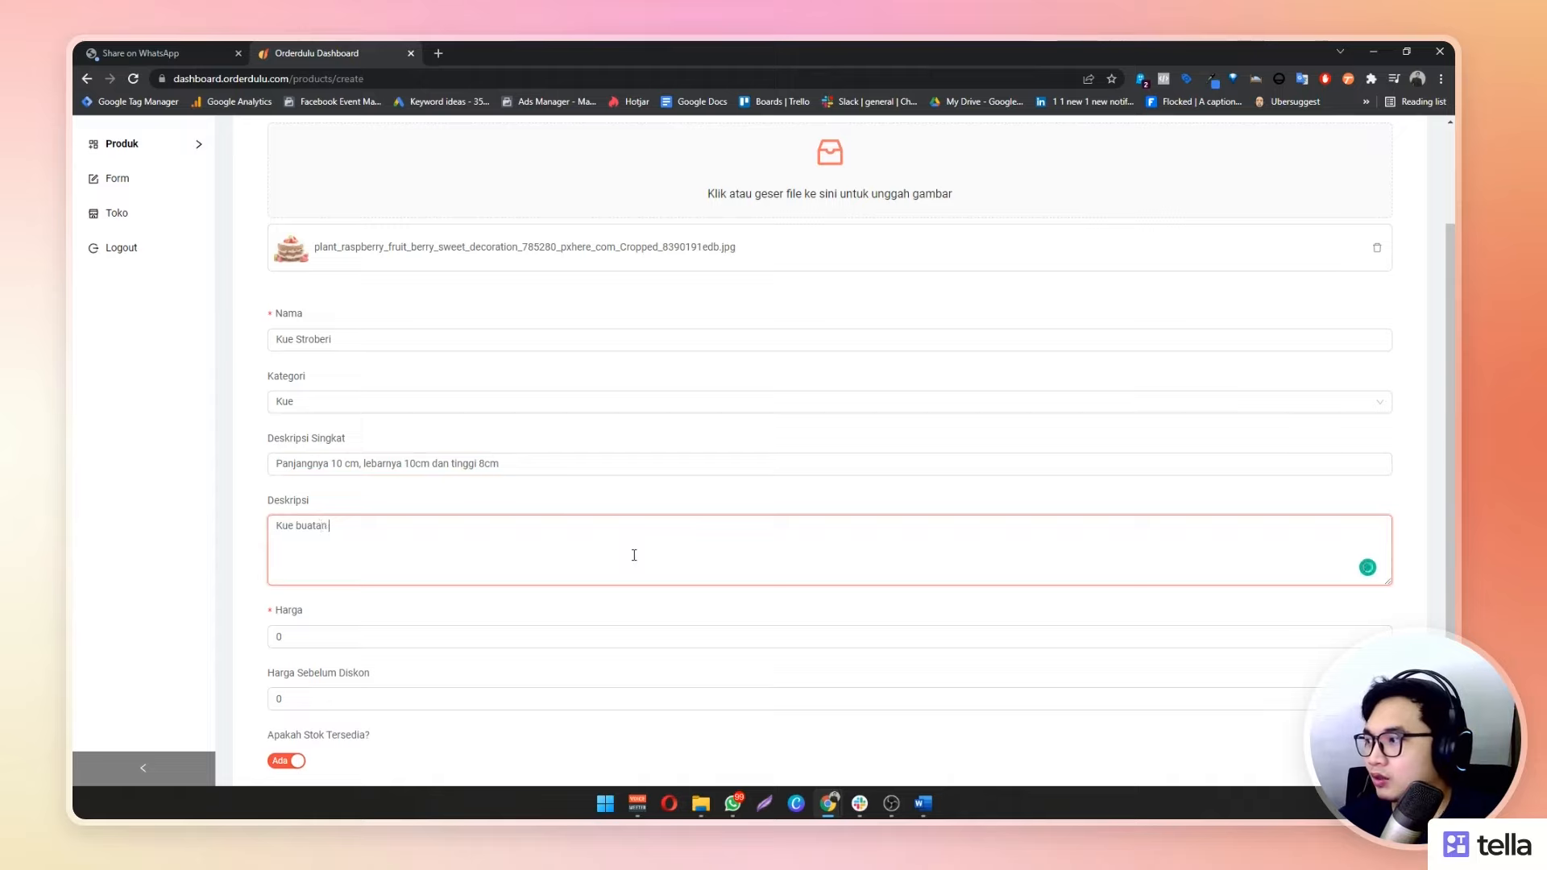
type("rumah ul")
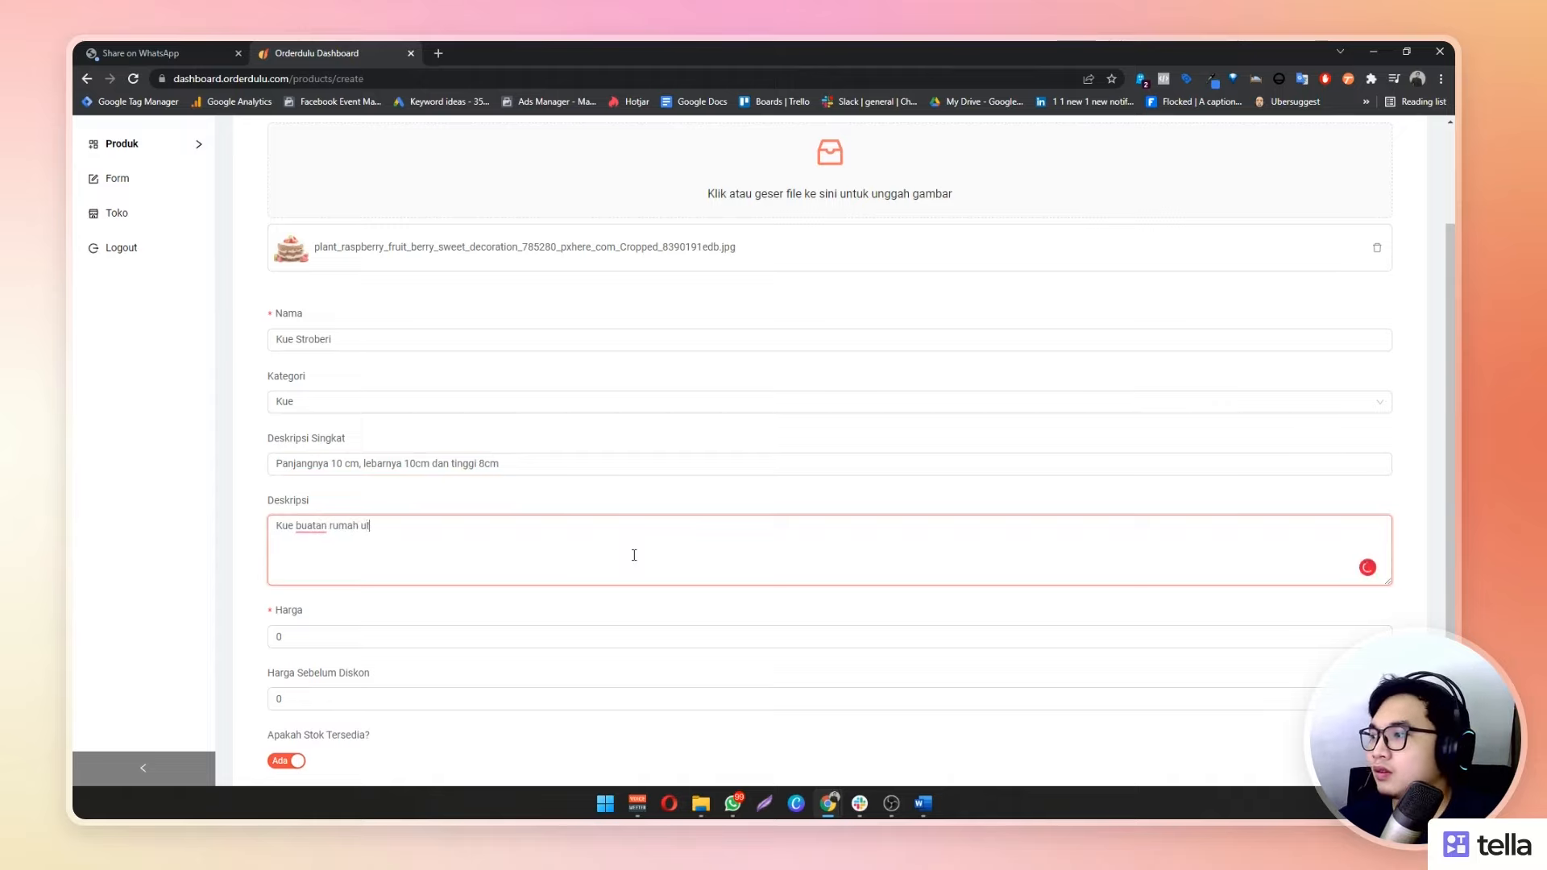
type(" untuk berbagai c")
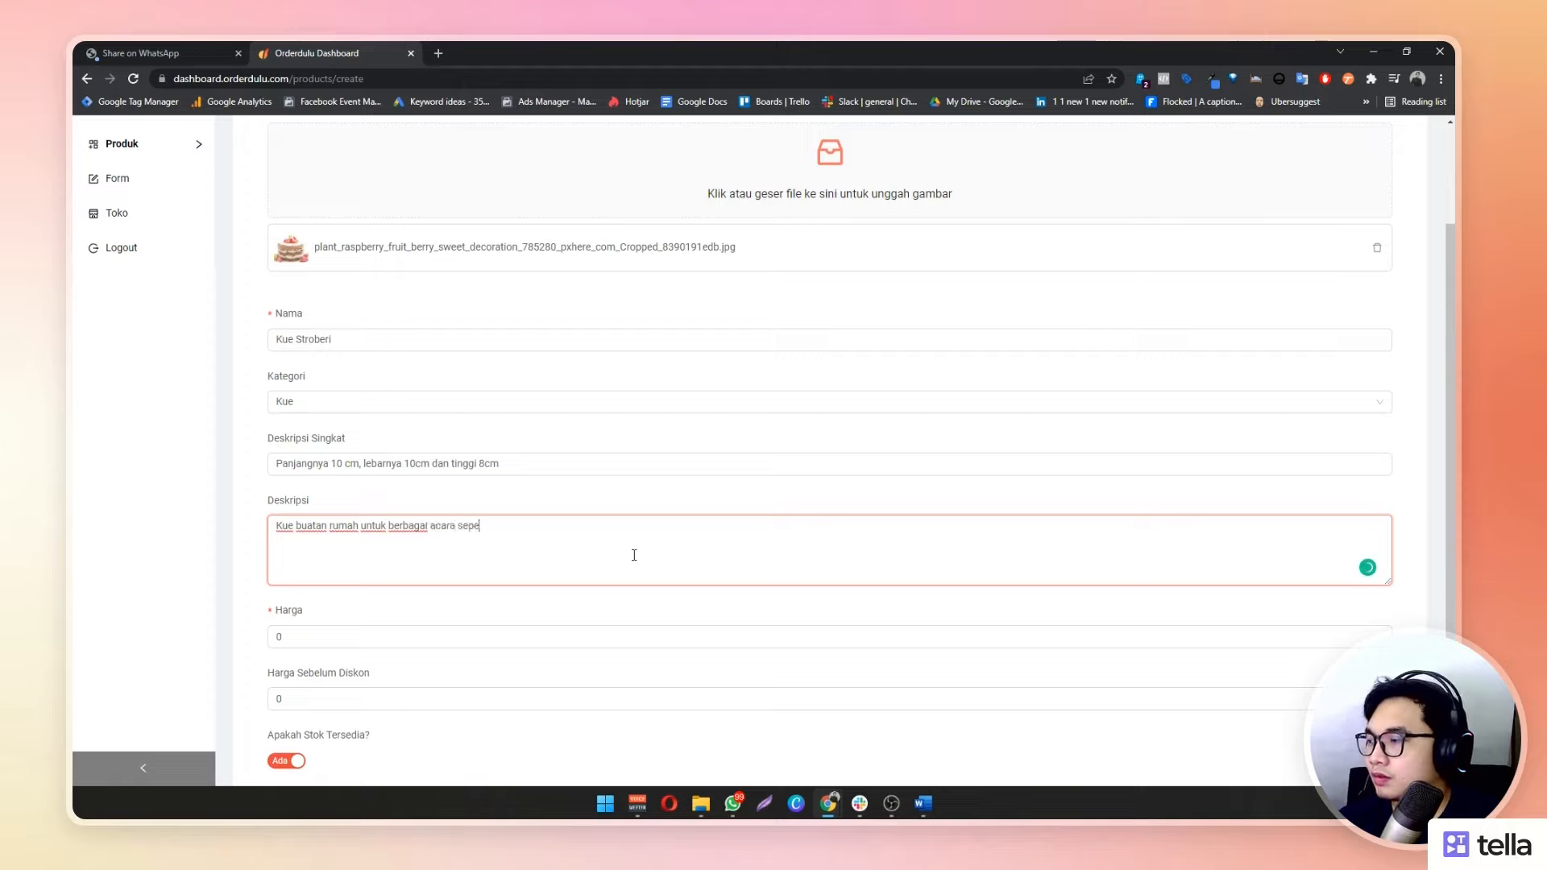
type("cara seperti ulang tahun")
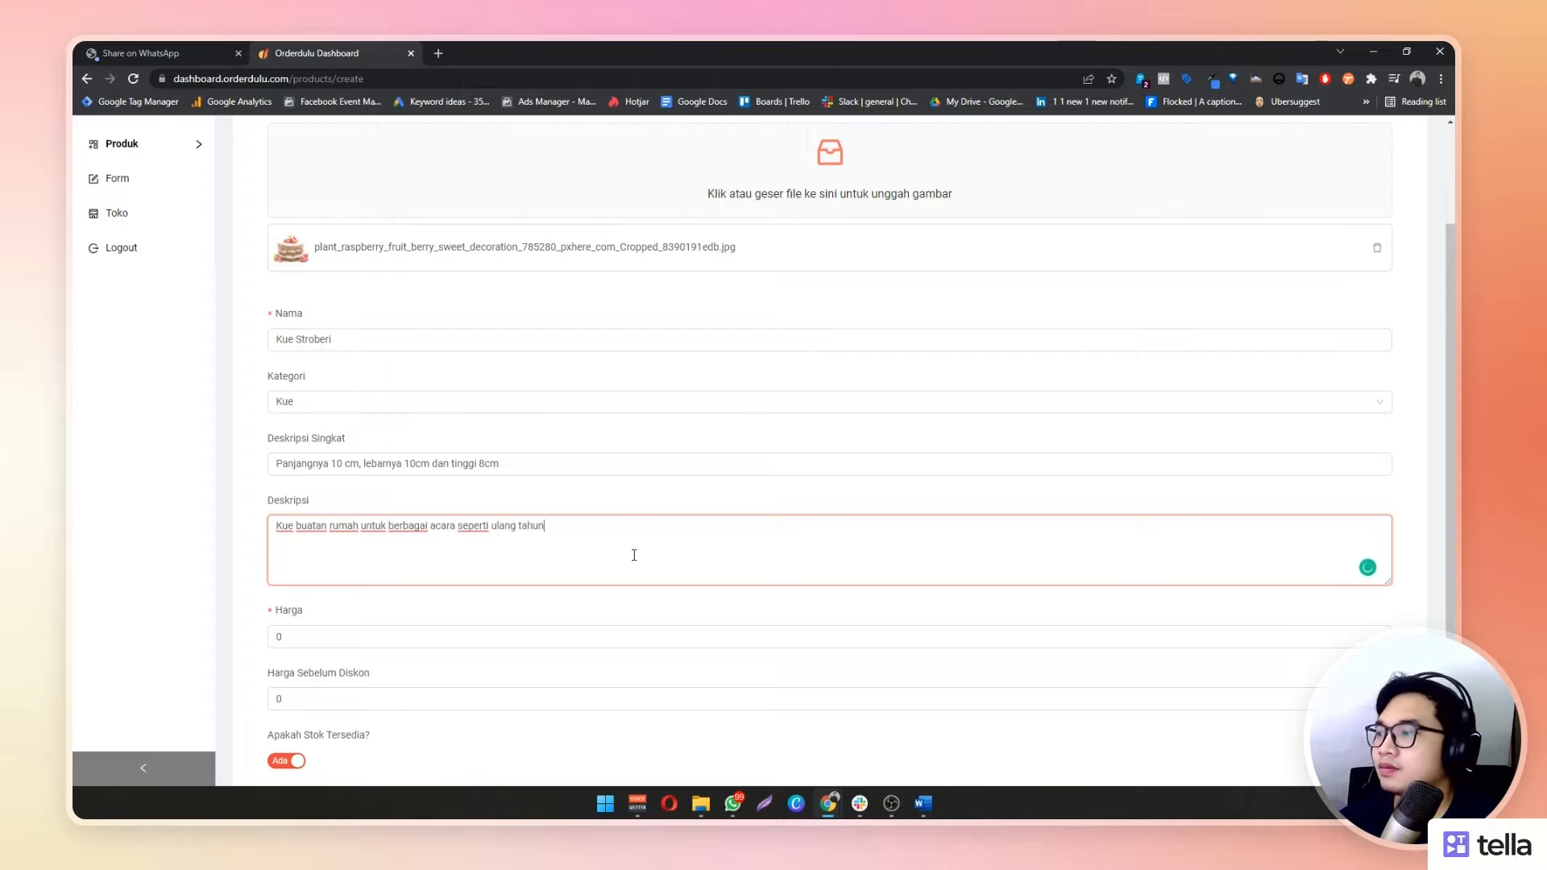
type(", ")
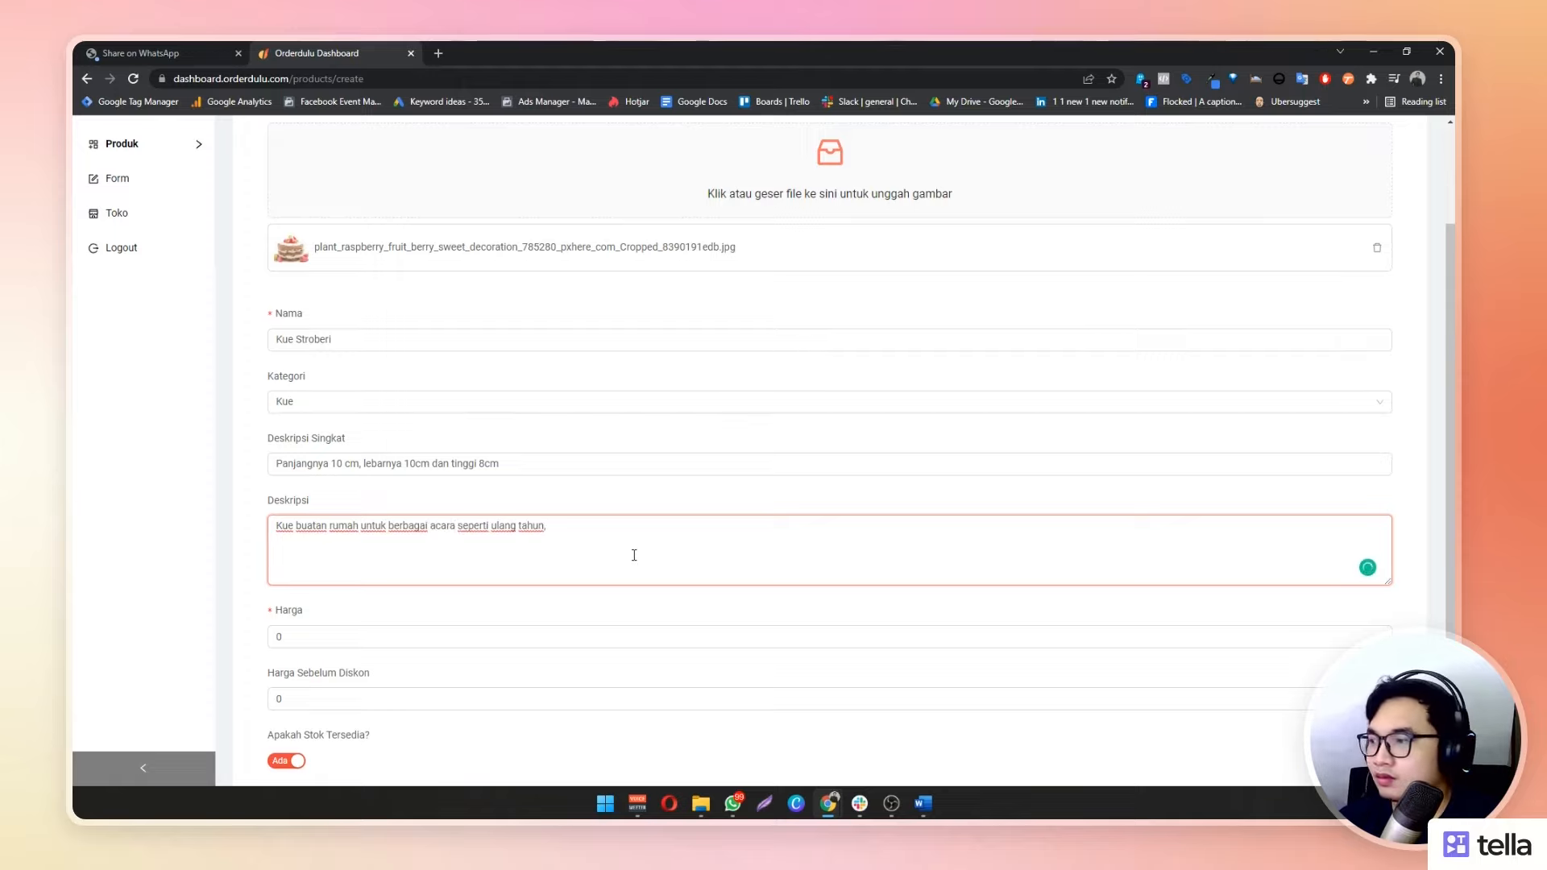
type("pernikahan da")
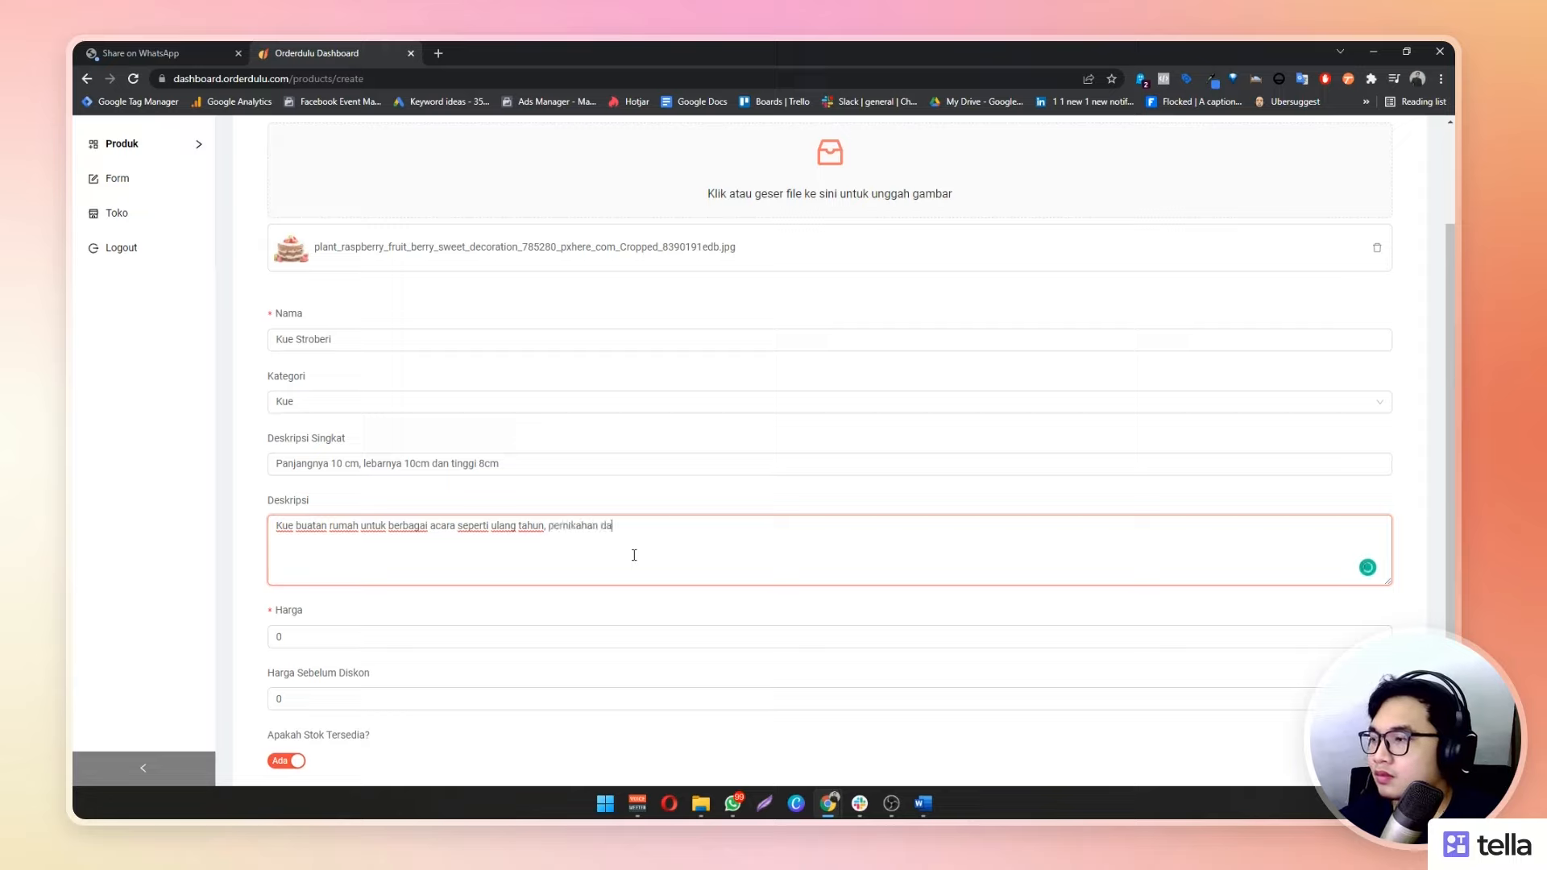
type("n lain")
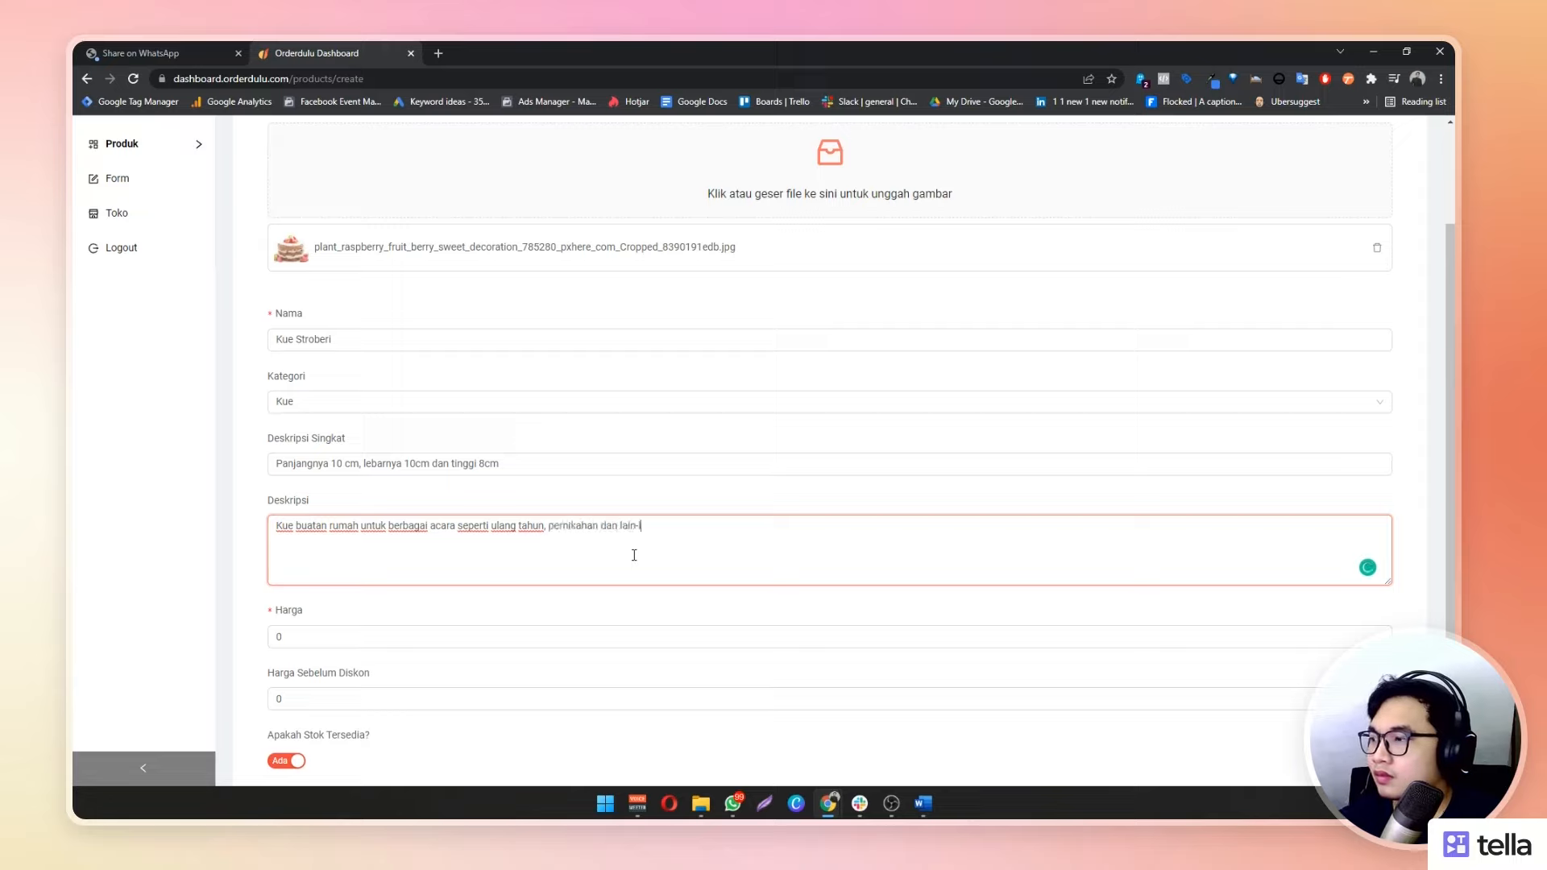
type("-lain")
key("Return")
key("Return")
type("Terbuat da")
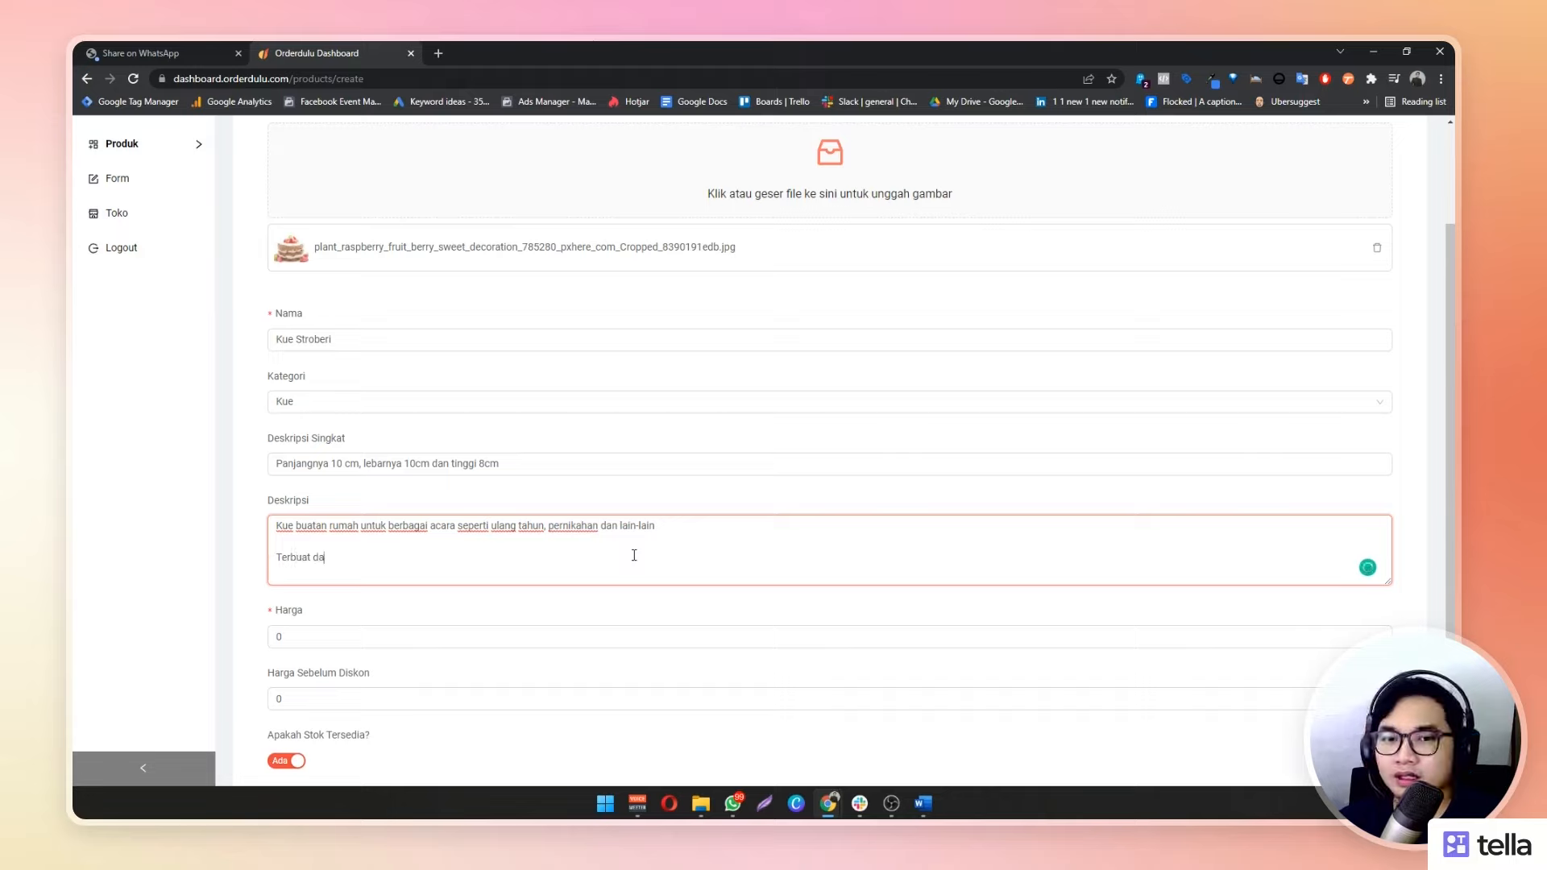
type("ri buah s")
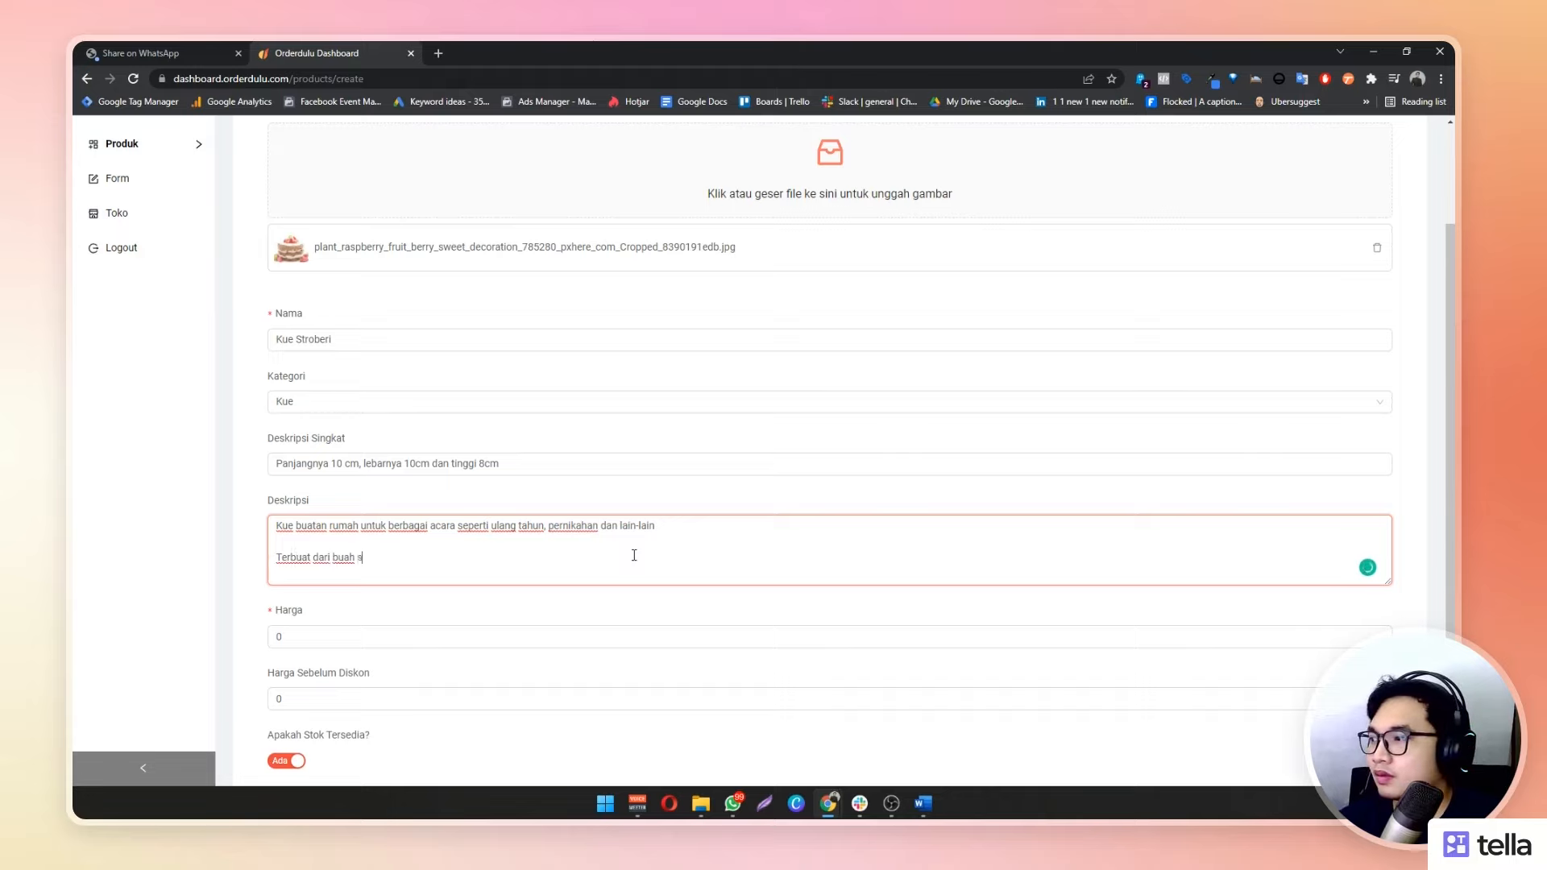
key("BackSpace")
key("BackSpace")
key("BackSpace")
key("BackSpace")
key("BackSpace")
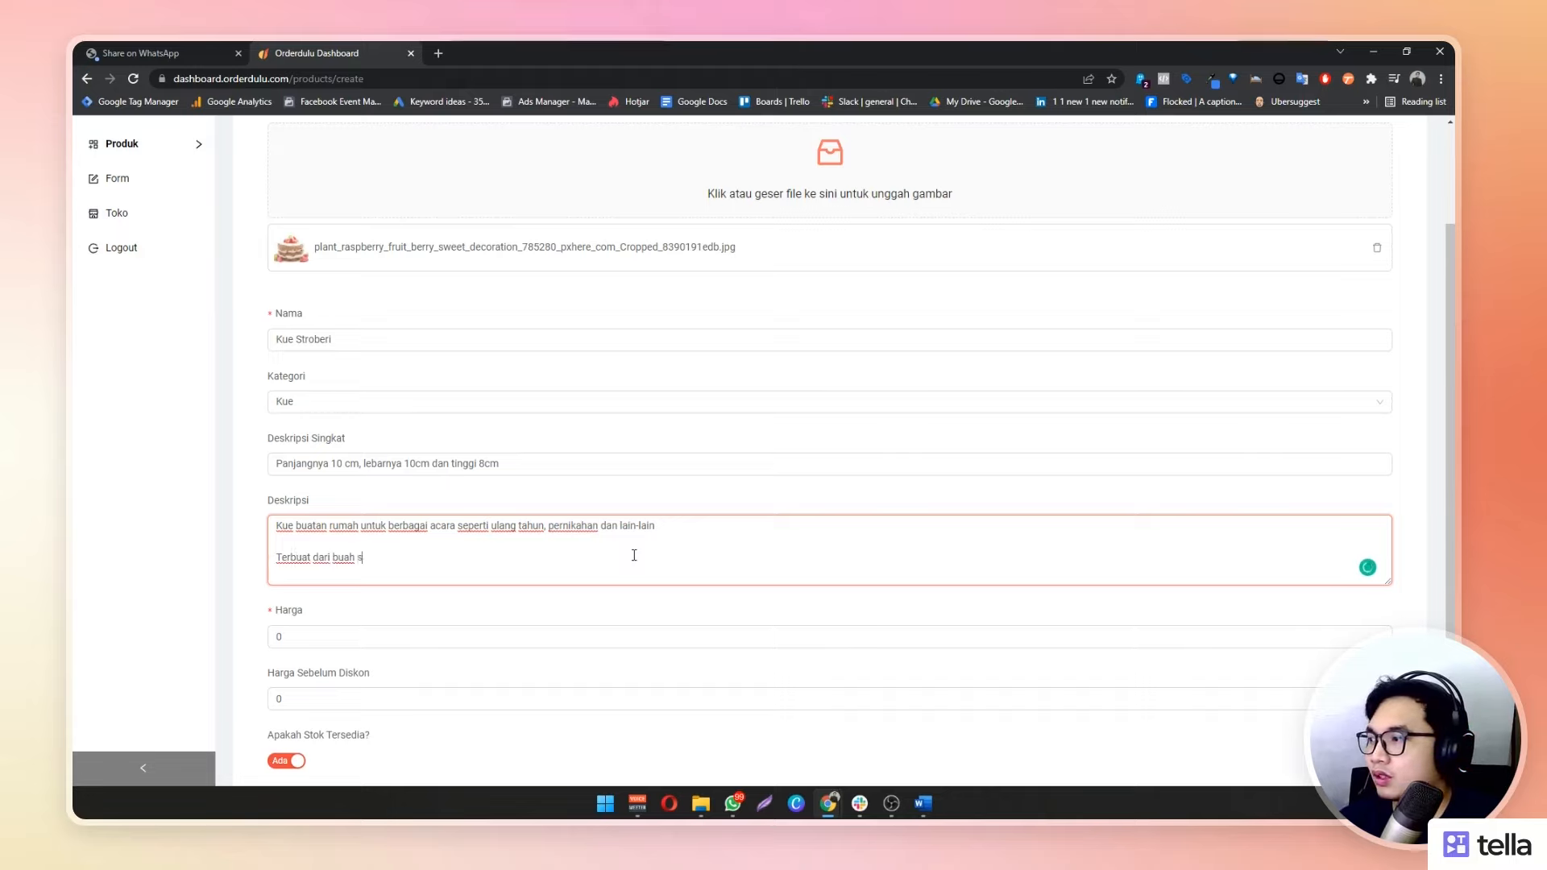
type("piliha")
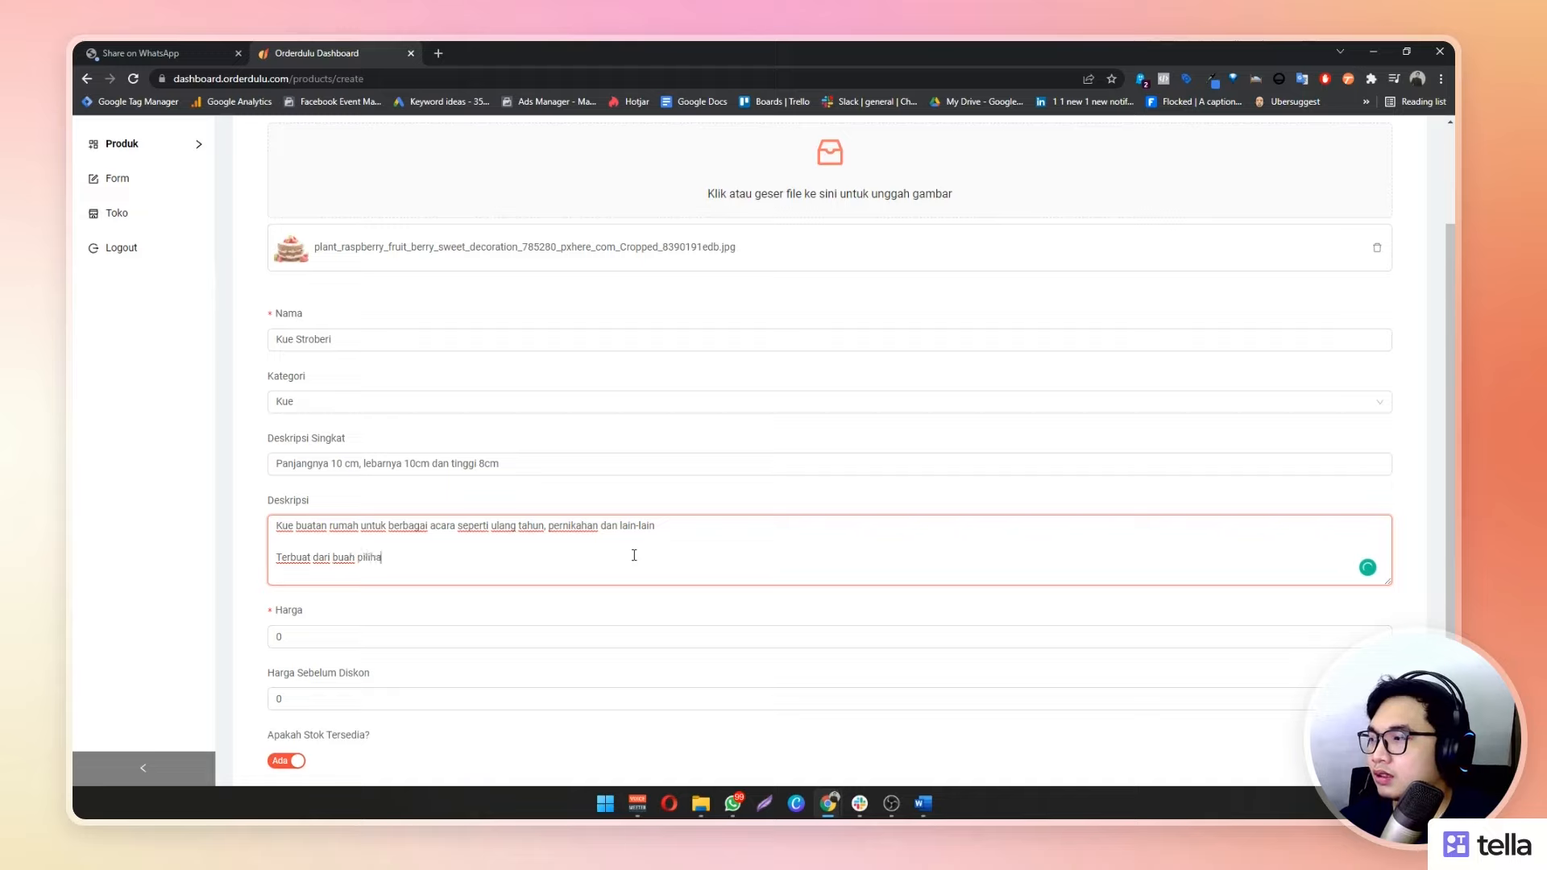
type("n yang dijamin k")
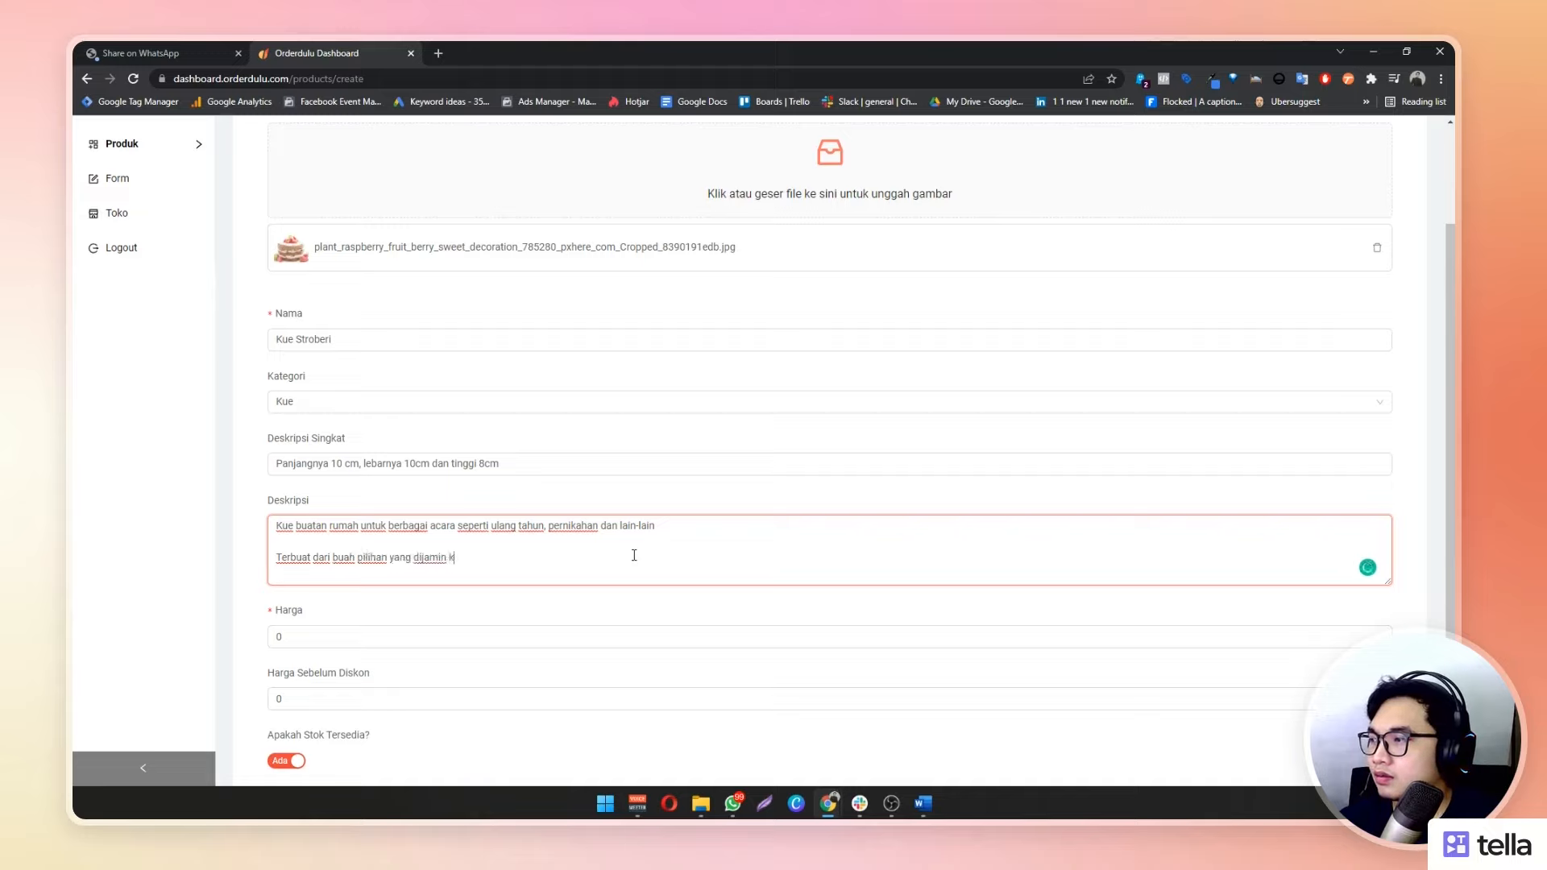
type("ualitasnya")
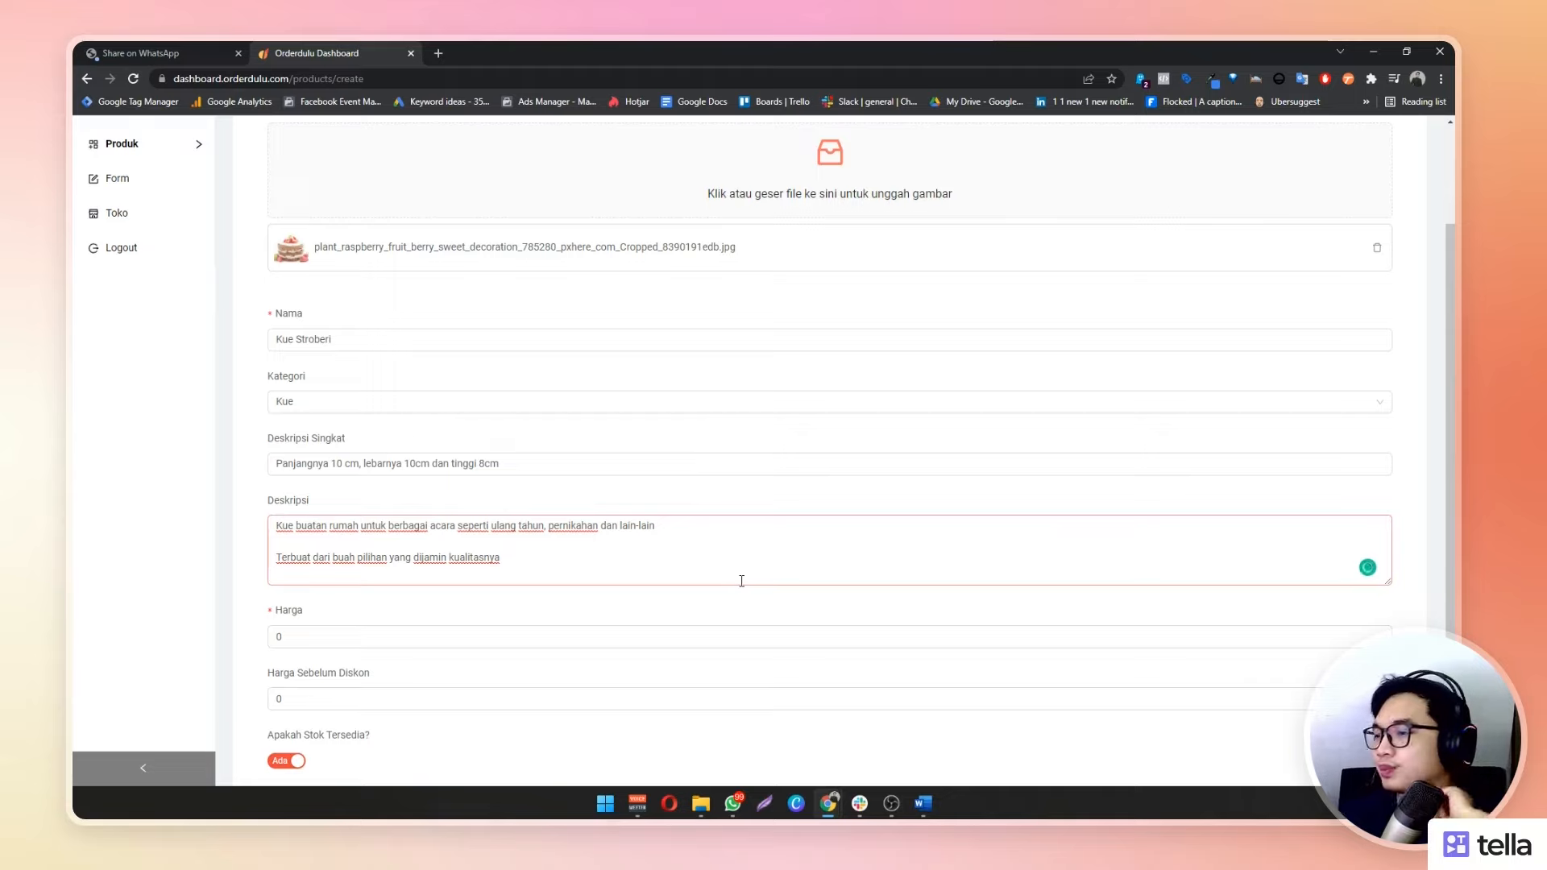
Enter 100.000 as Harga and 120.000 as Harga Sebelum Diskon for Kue Stroberi
left_click(559, 637)
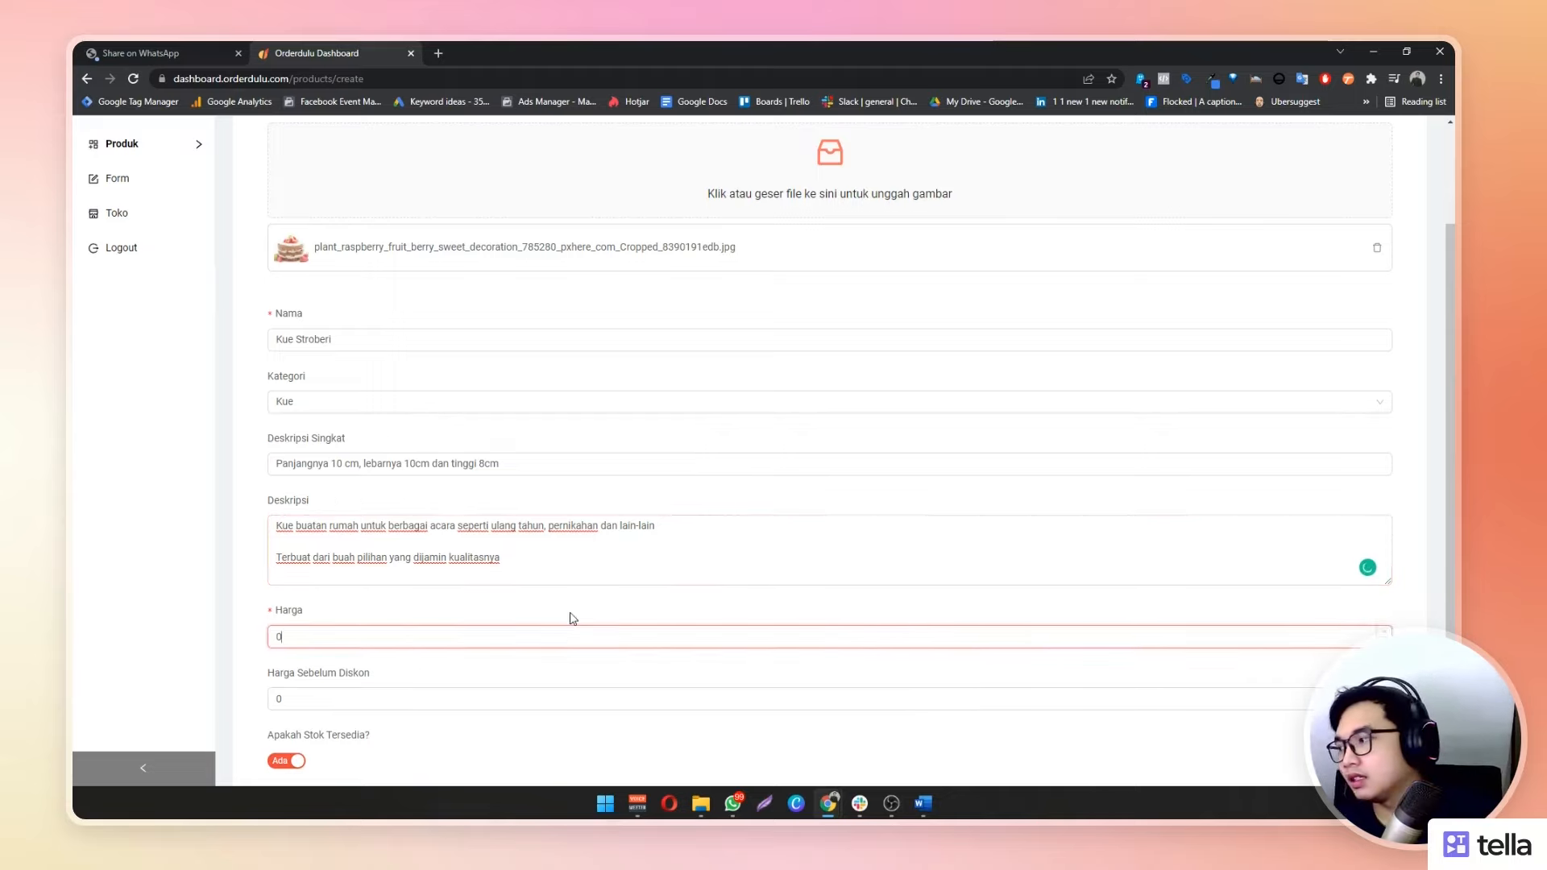
type("10")
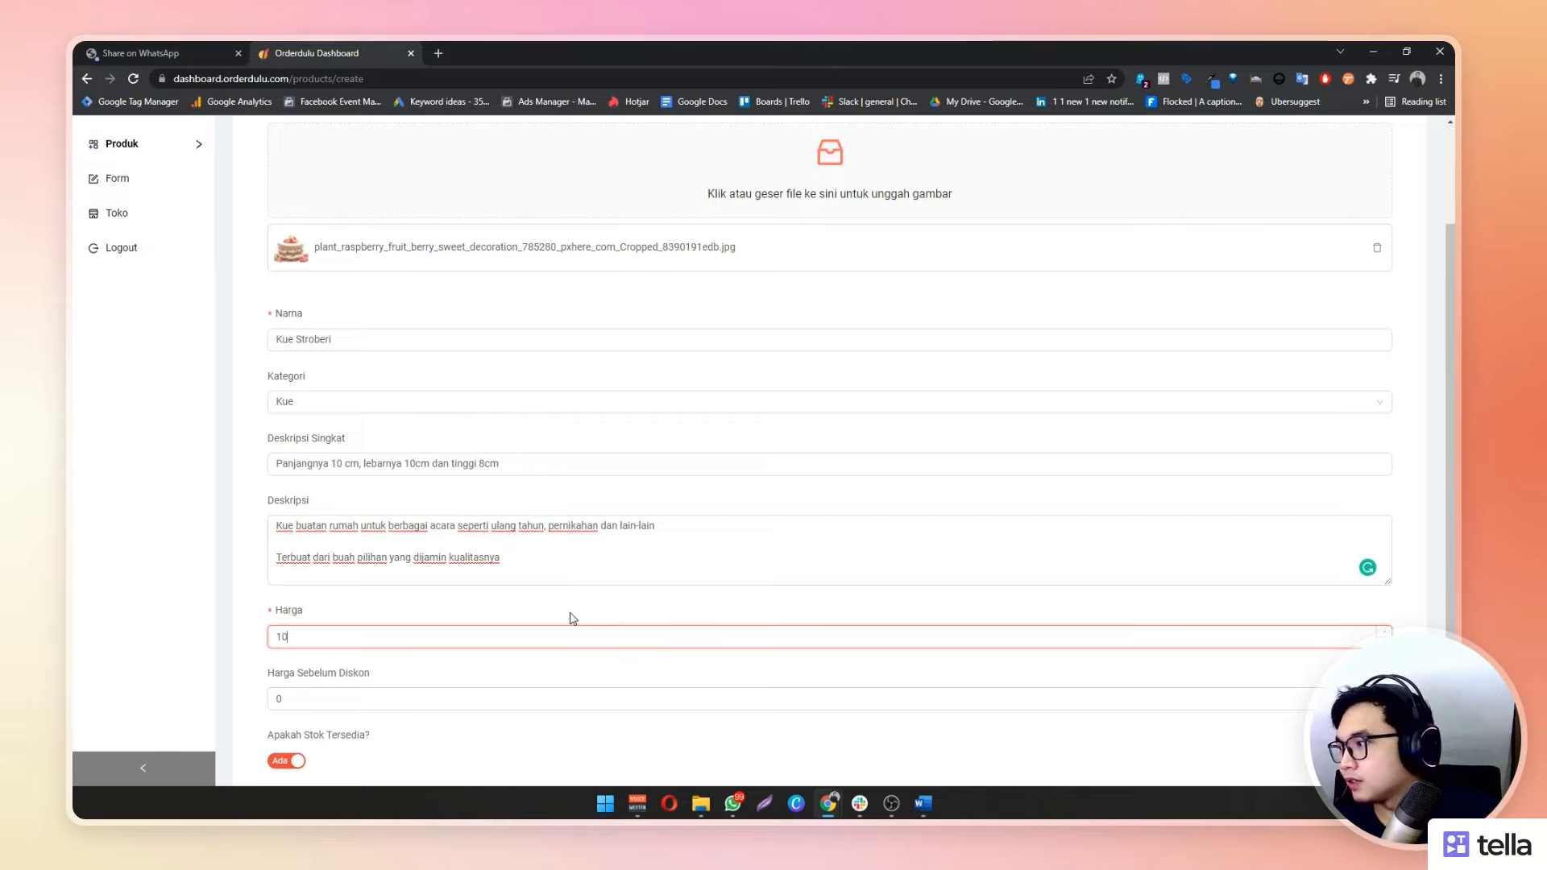
type("0.000")
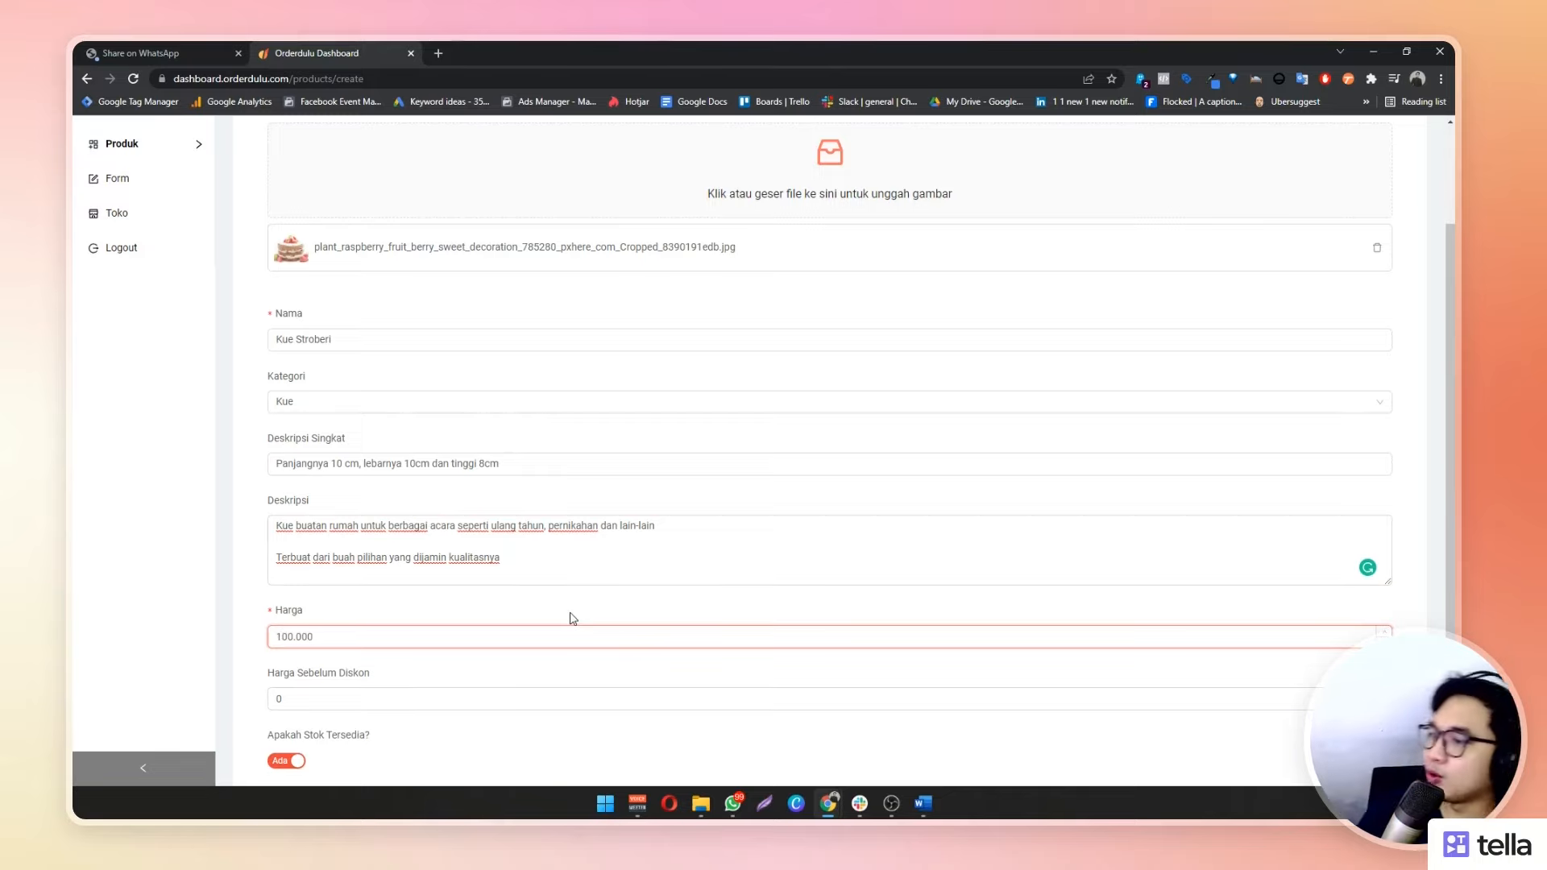
left_click(601, 700)
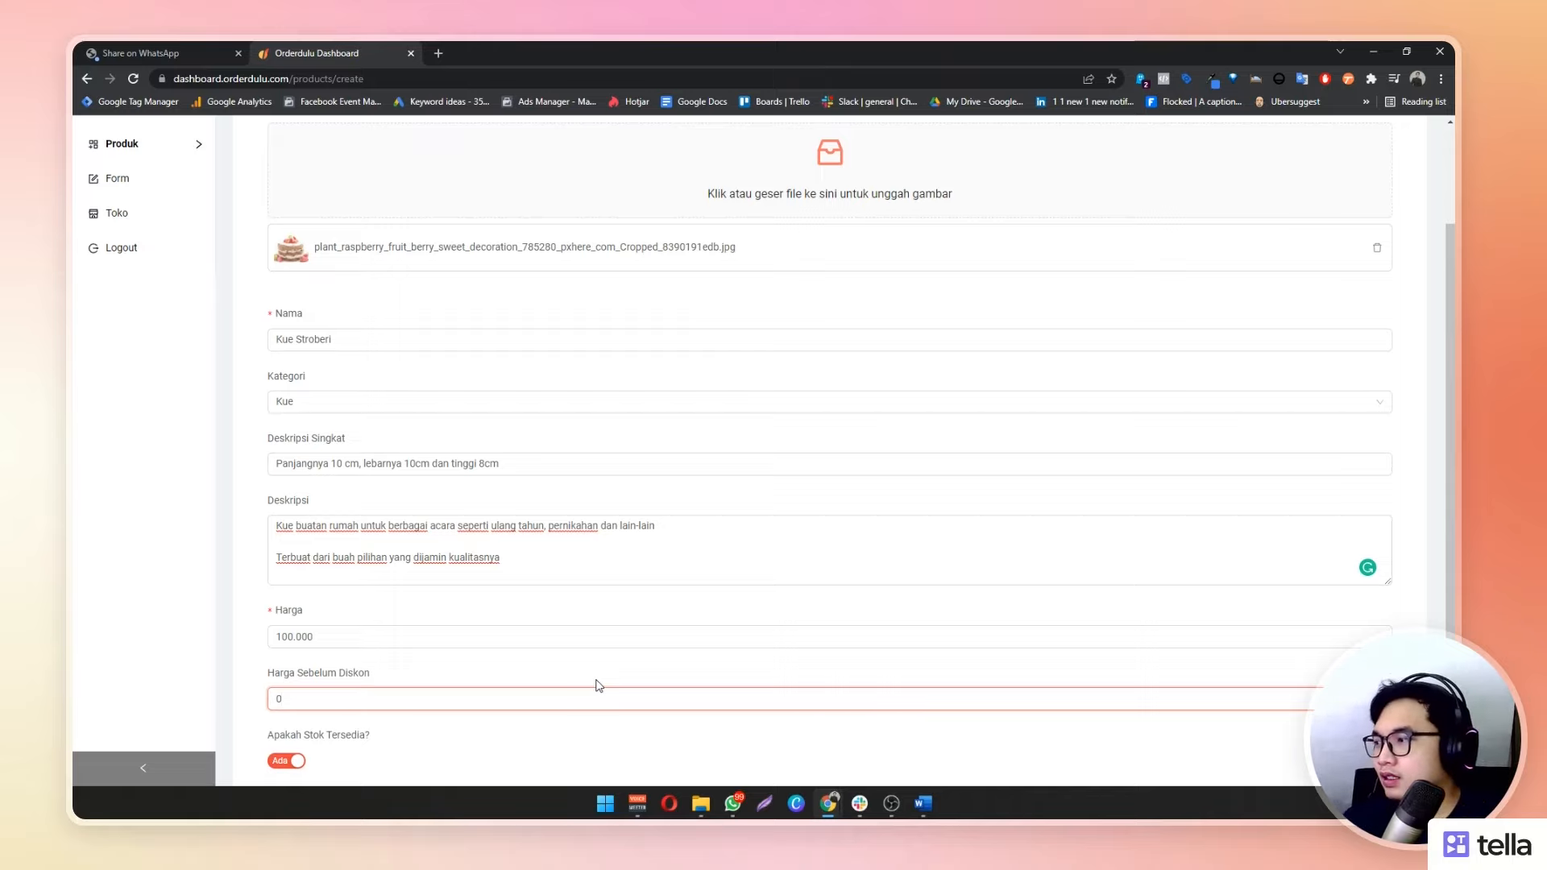
type("120.")
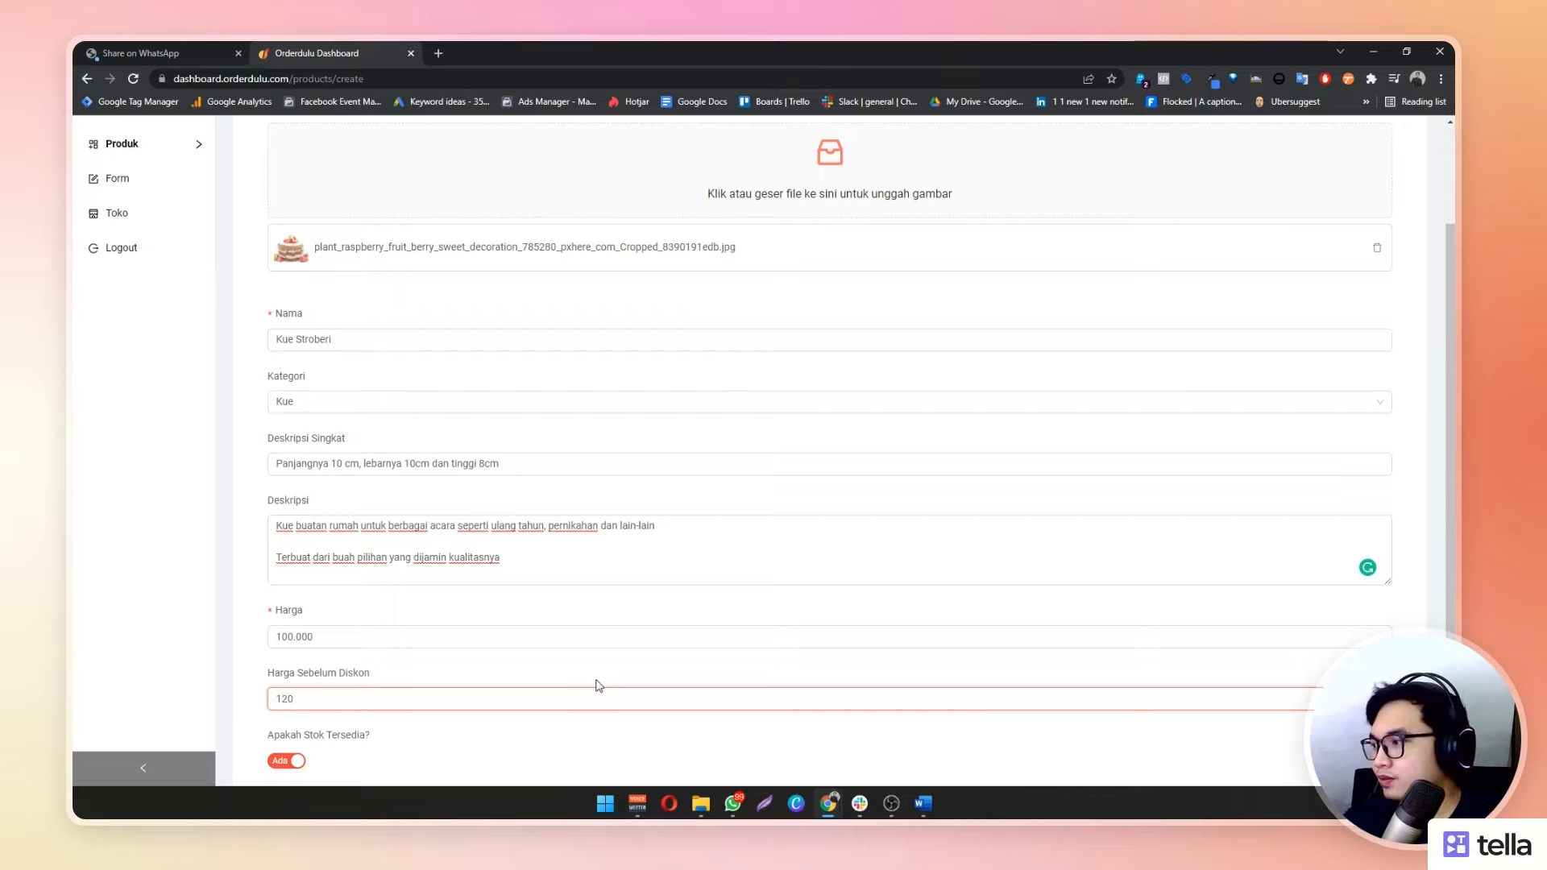
type("000")
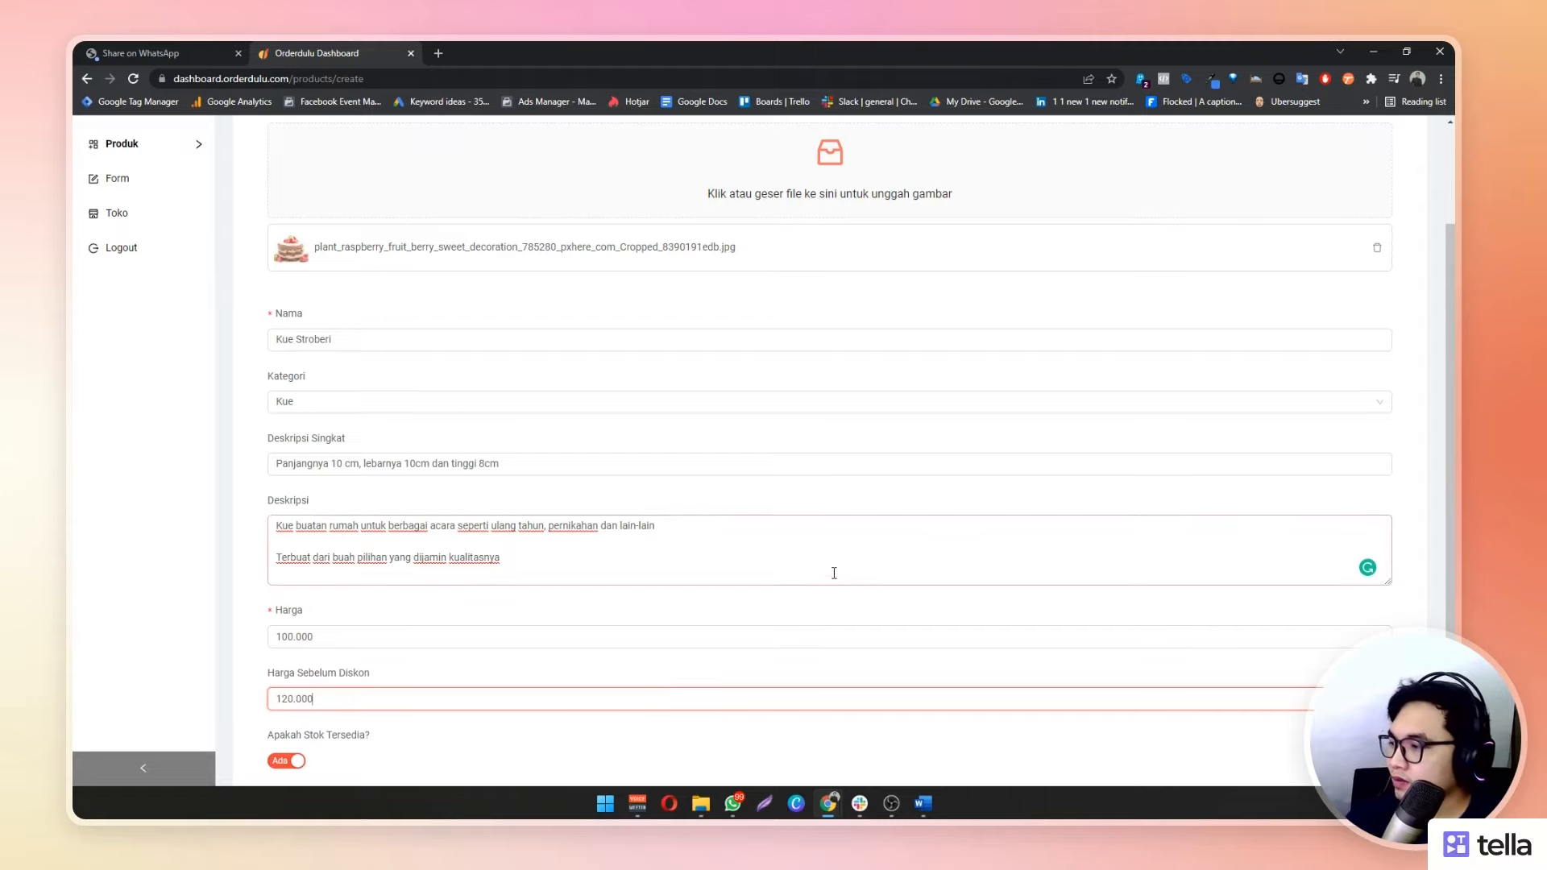
scroll(601, 618, "down", 2)
left_click(543, 594)
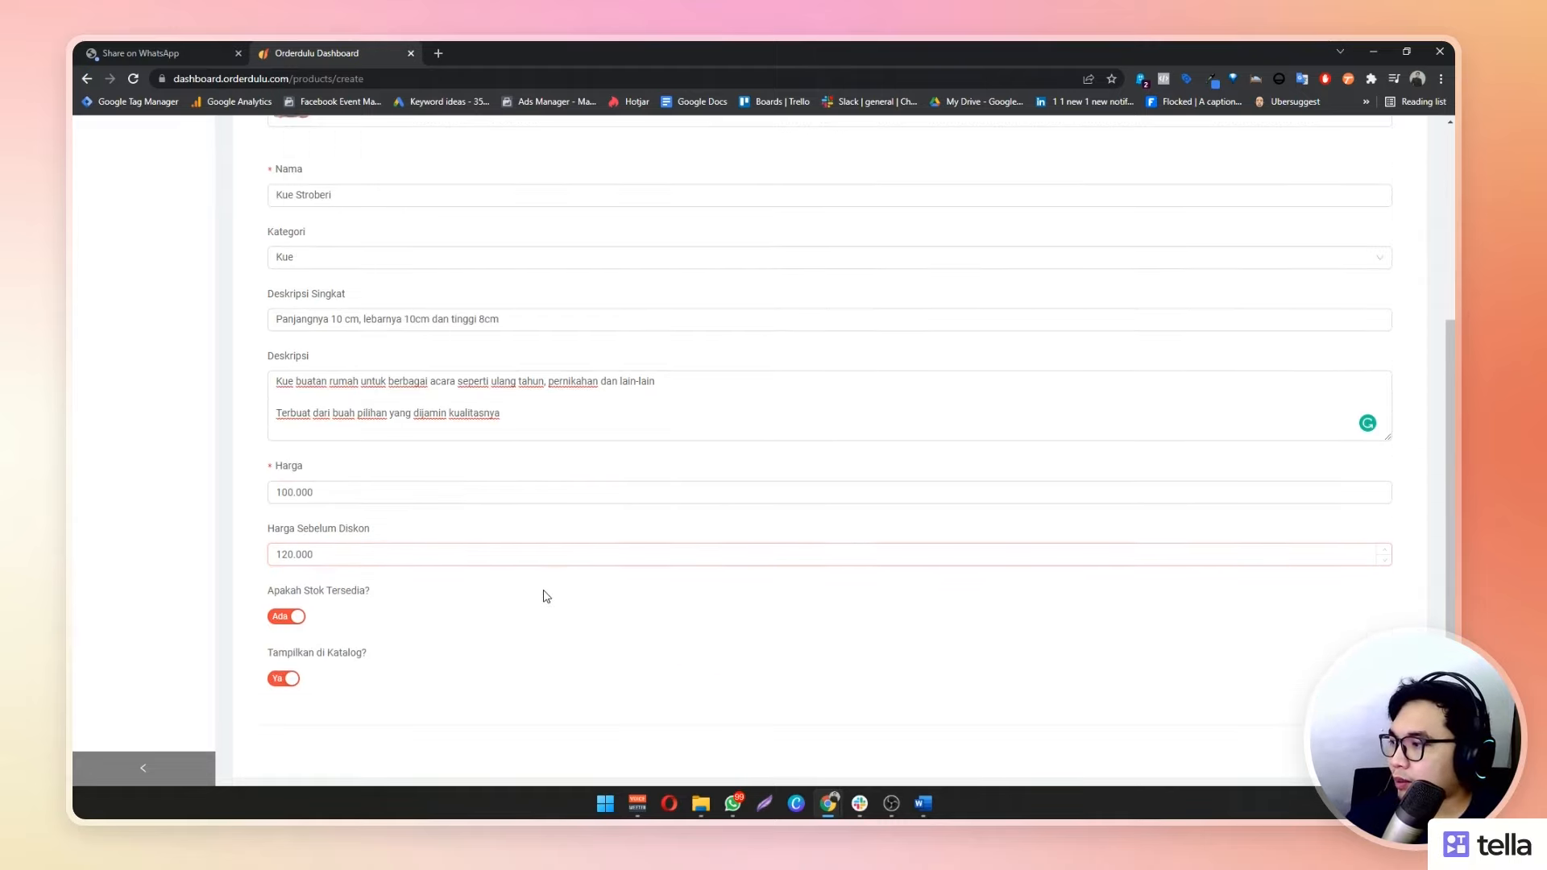
Toggle Apakah Stok Tersedia and Tampilkan di Katalog off and back on so both end enabled
left_click(295, 617)
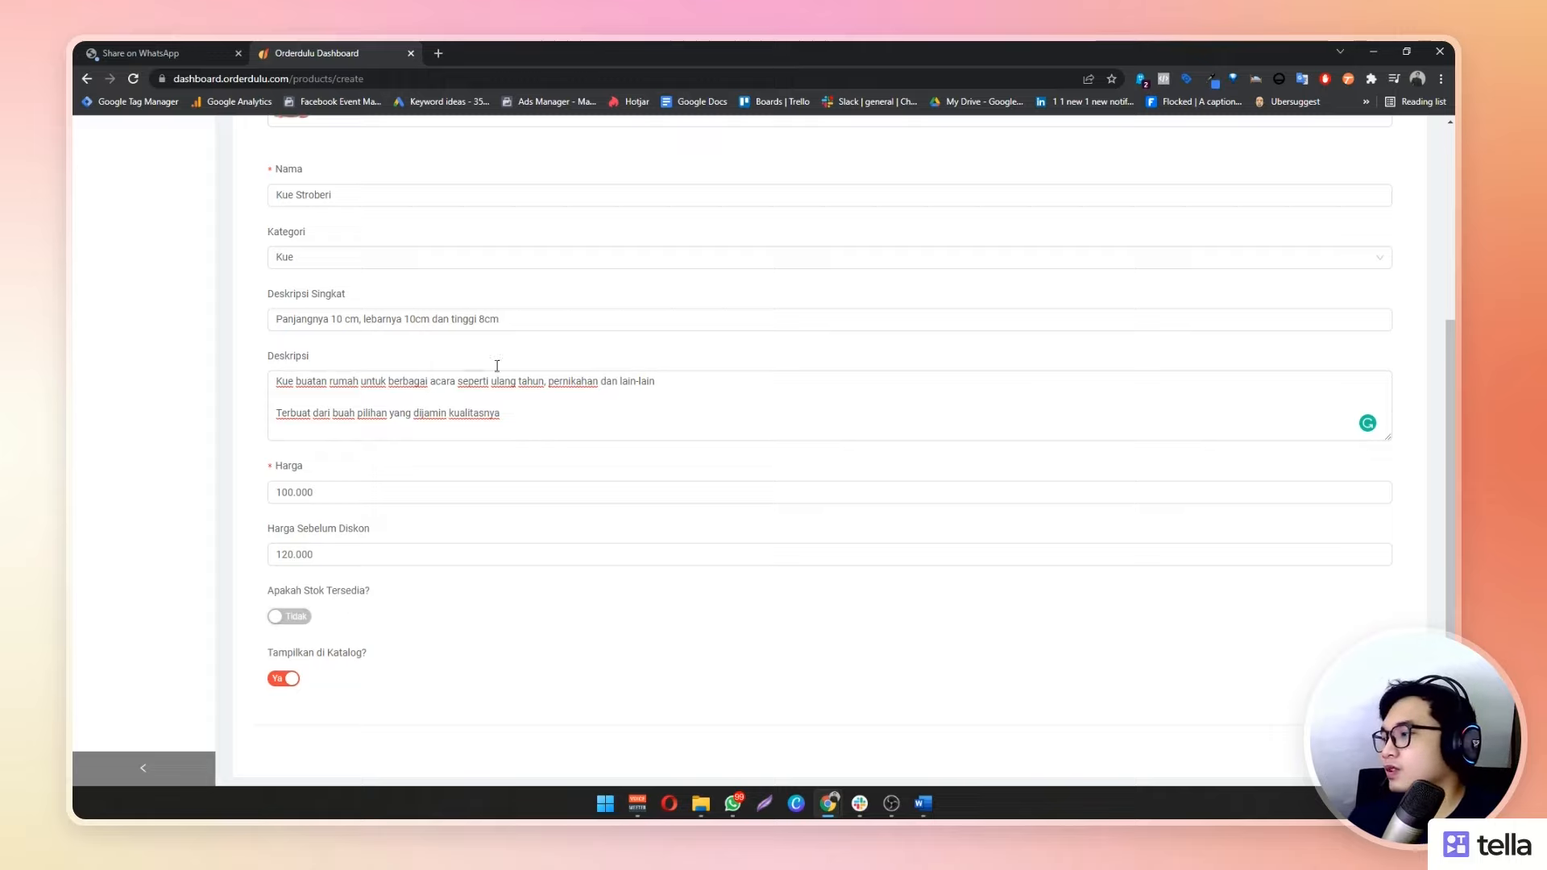
left_click(307, 618)
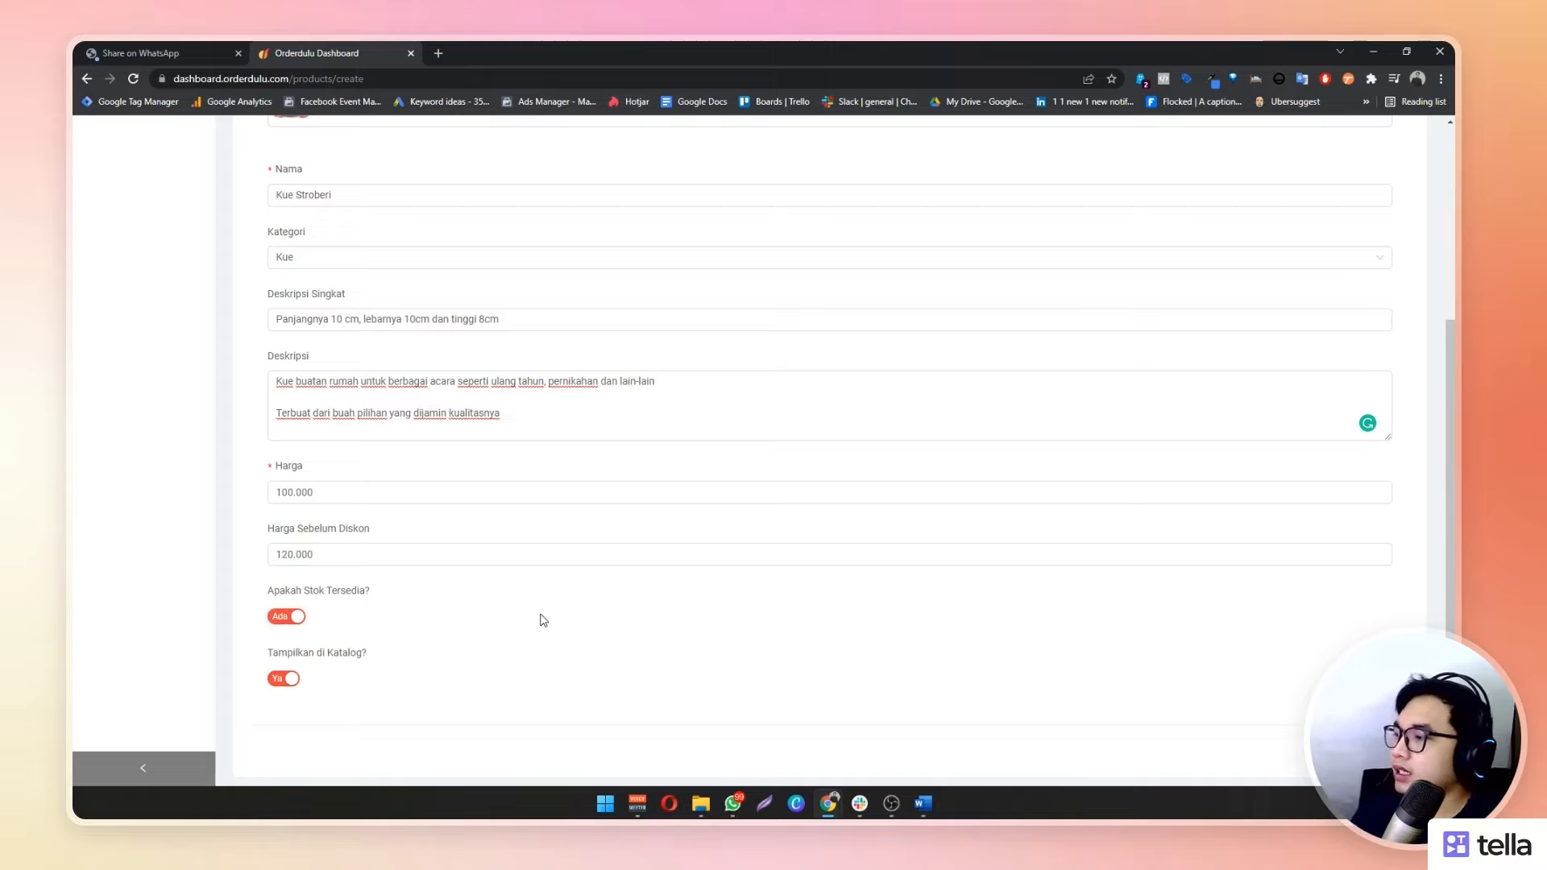
left_click(290, 681)
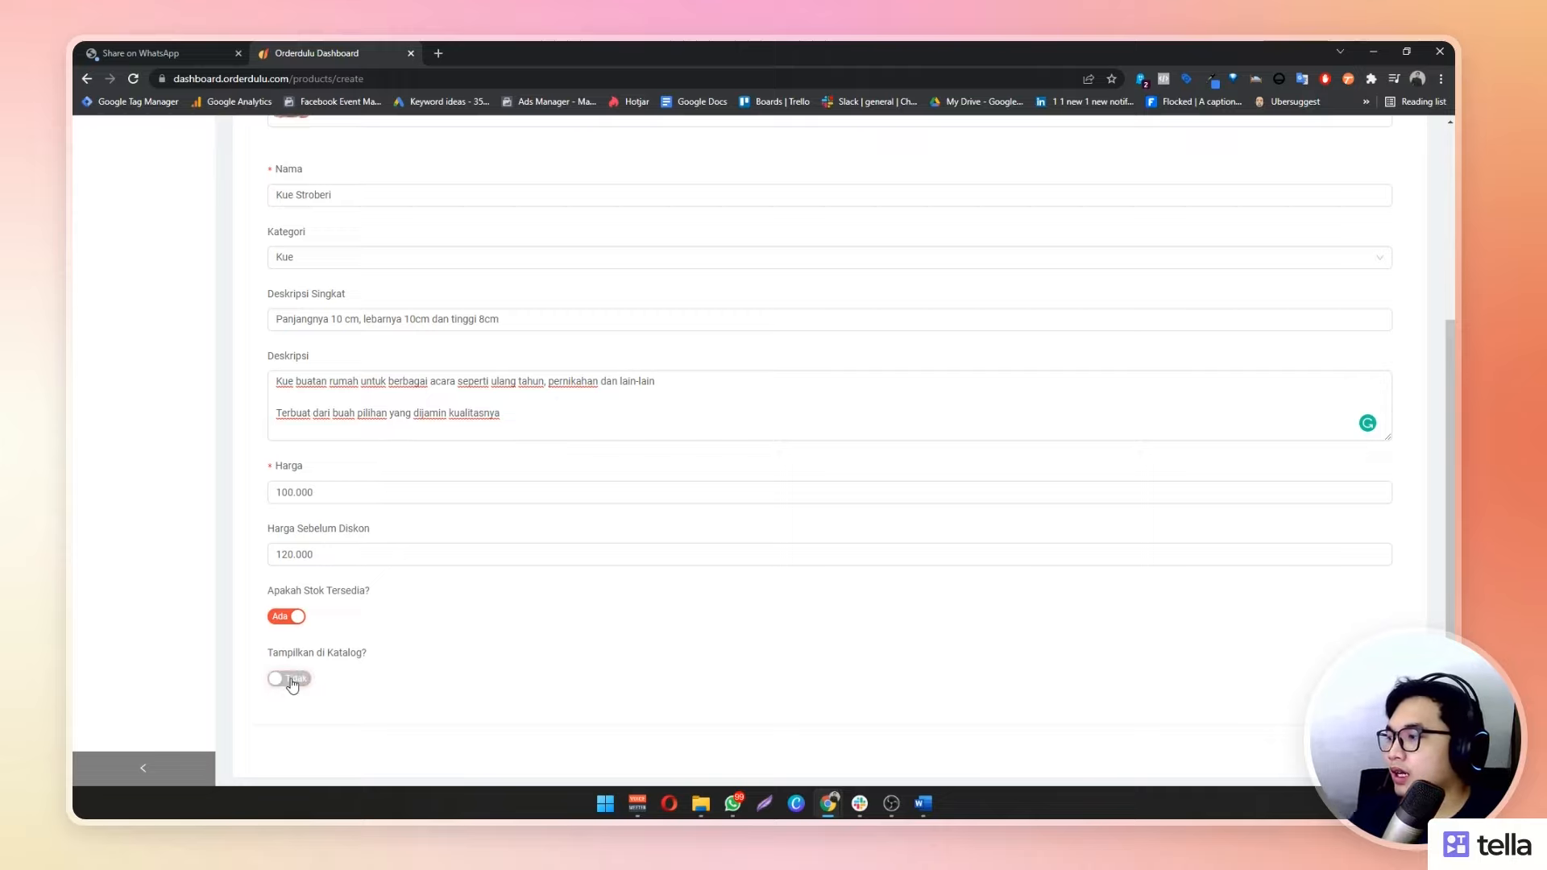
left_click(290, 679)
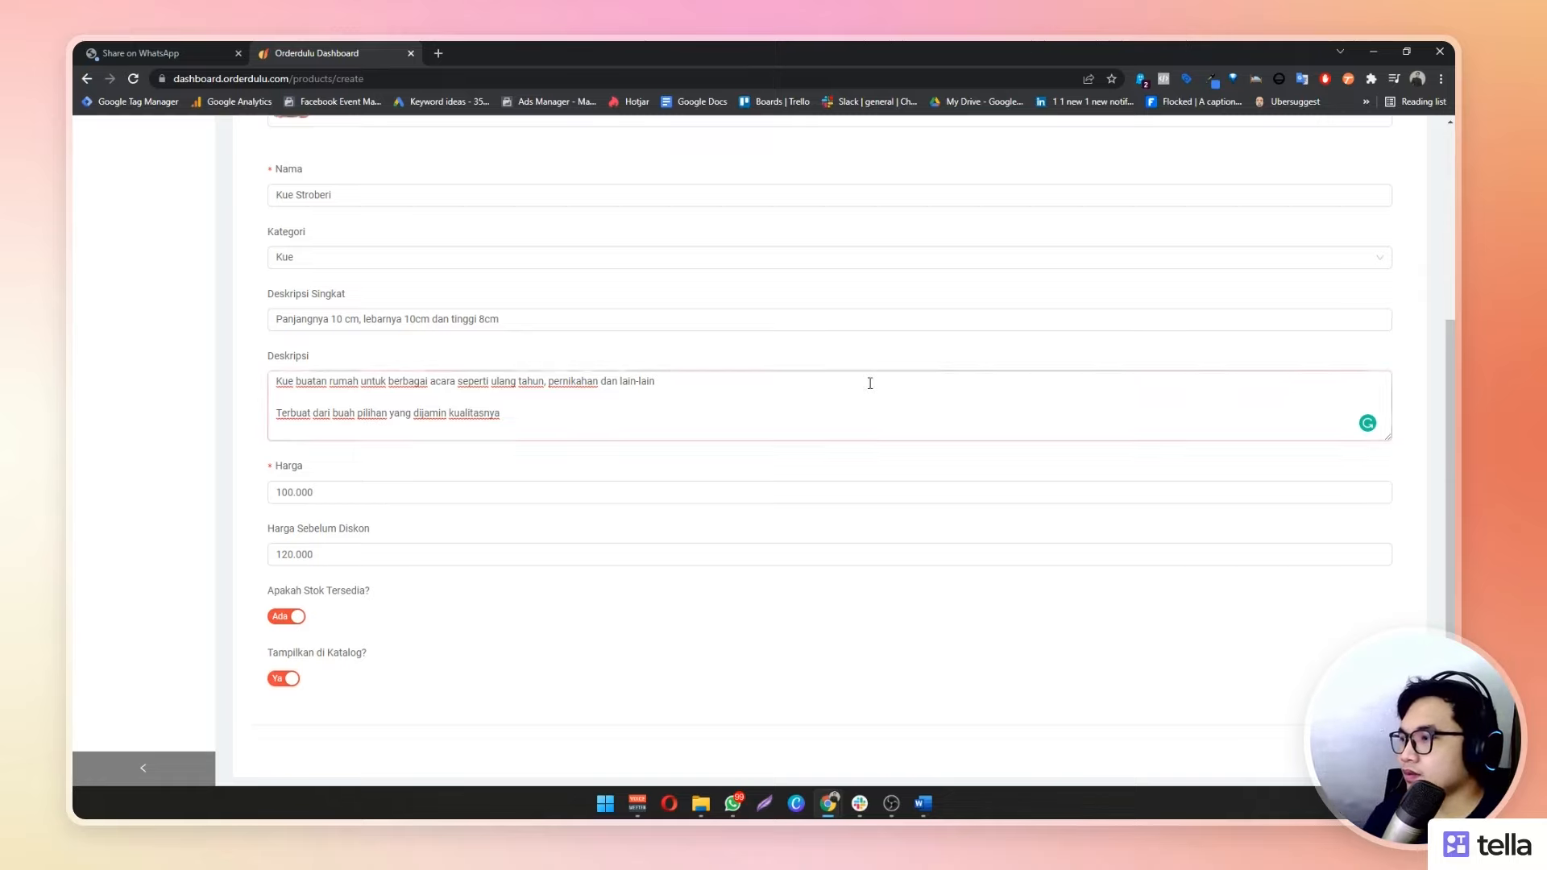
scroll(855, 374, "up", 4)
scroll(553, 345, "down", 4)
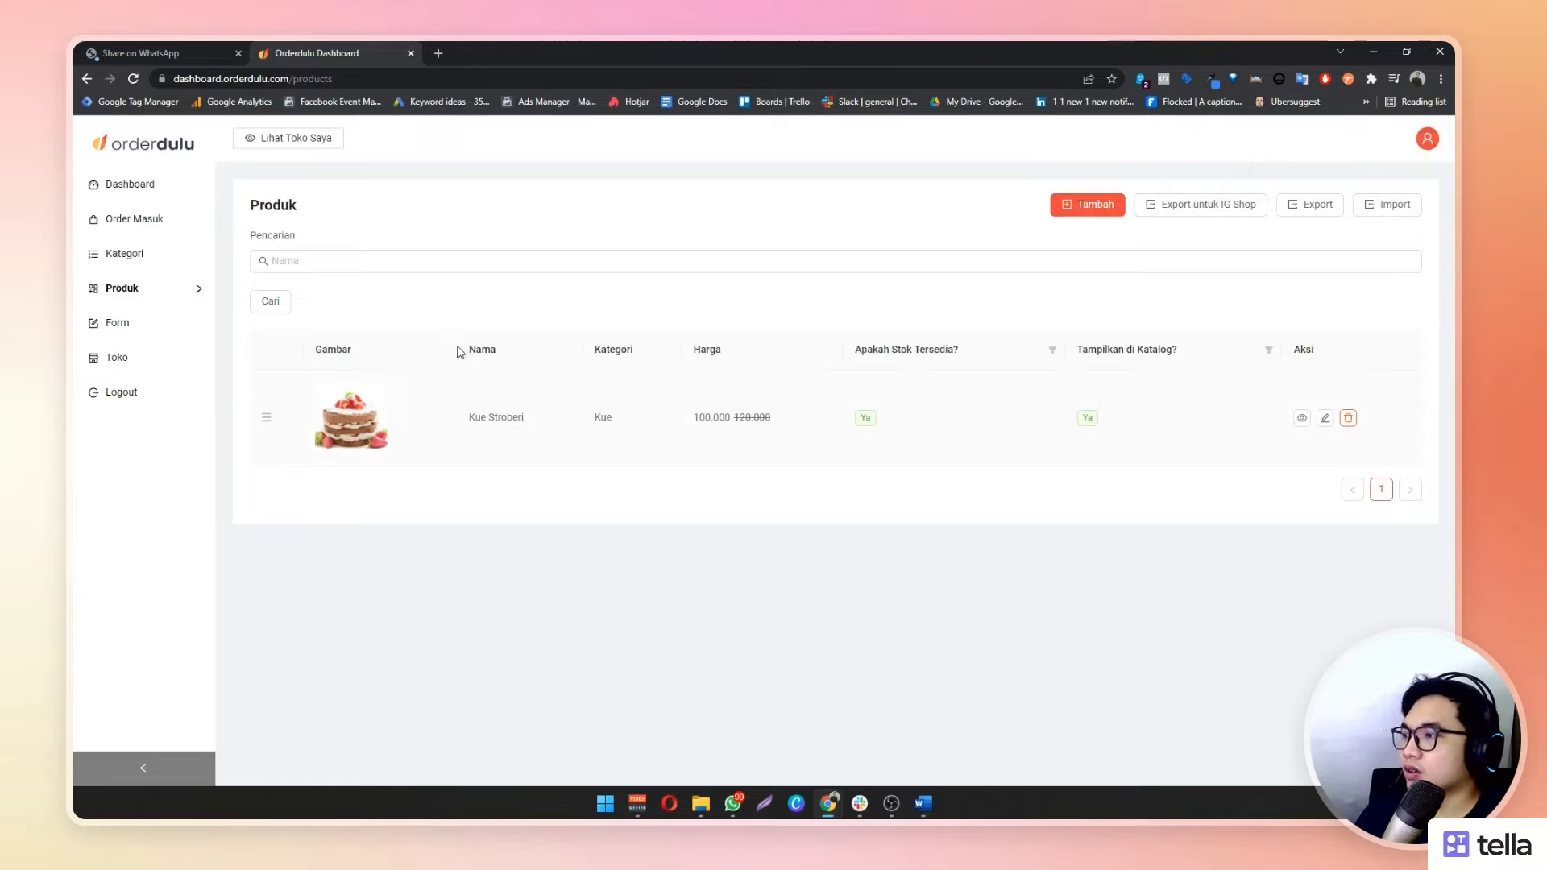
Check Kue Stroberi's Kue category and 100.000/120.000 prices in Produk, then go to Form
left_click_drag(586, 421, 802, 409)
left_click(713, 434)
left_click(863, 482)
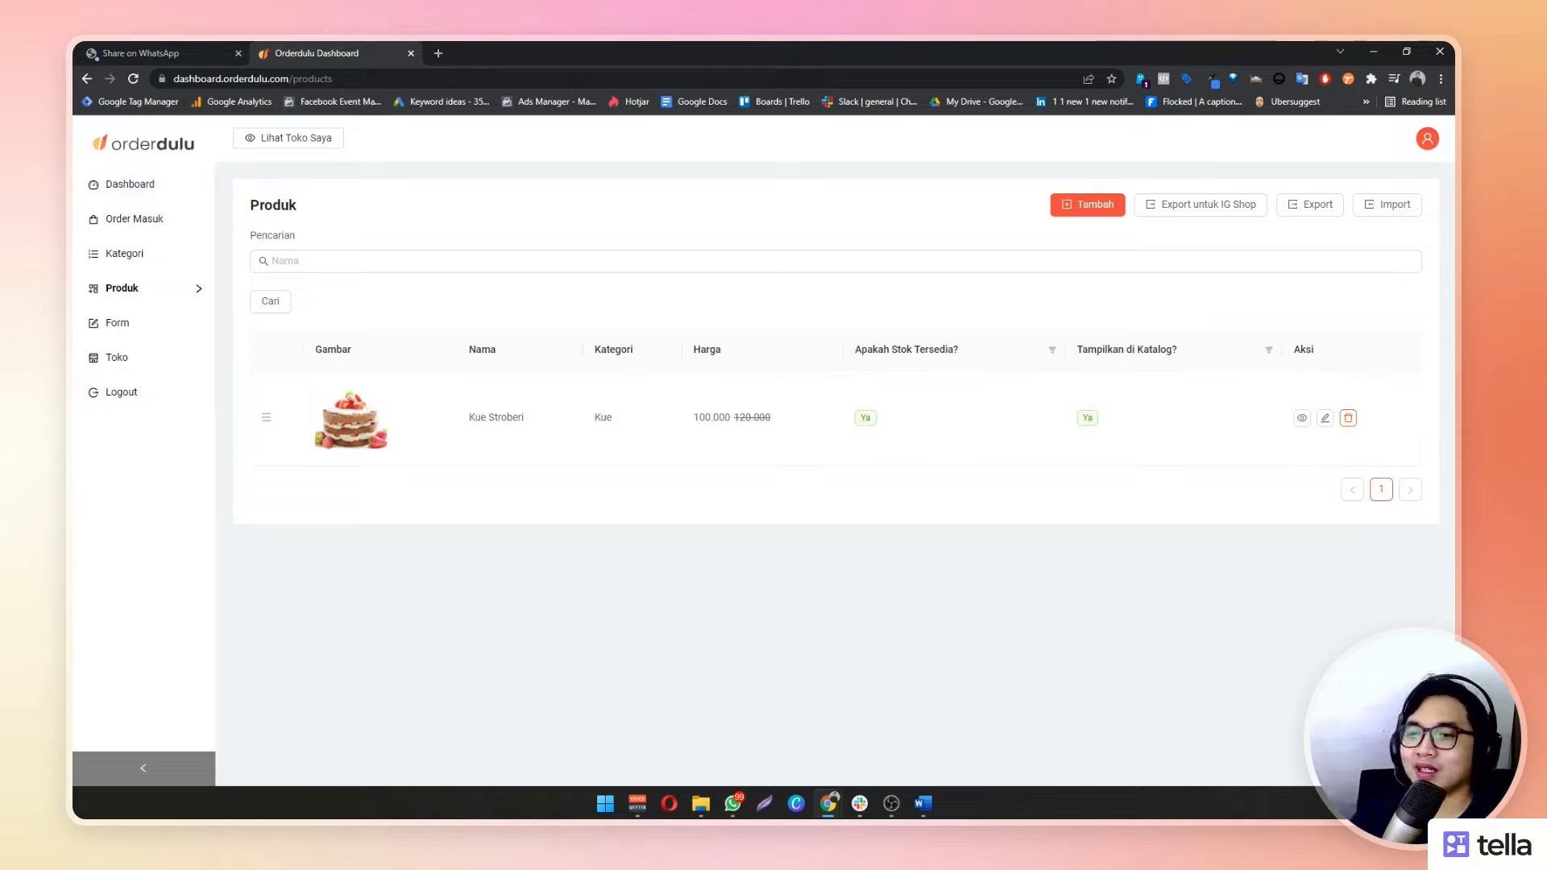
left_click(143, 328)
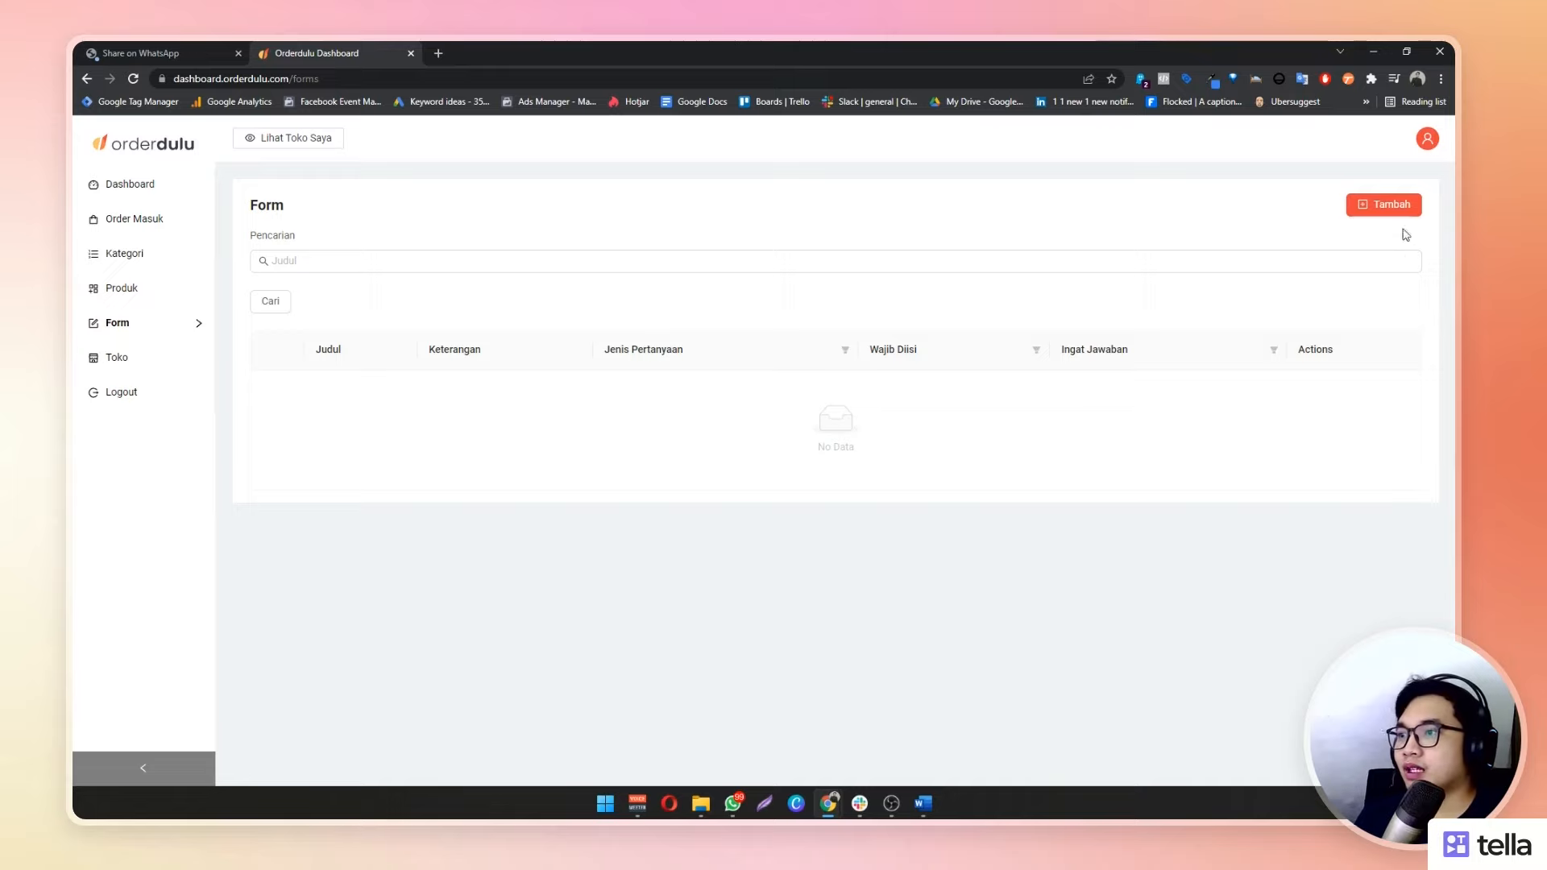
Add a new form question whose title asks for the words to write on top of the cake
left_click(1371, 208)
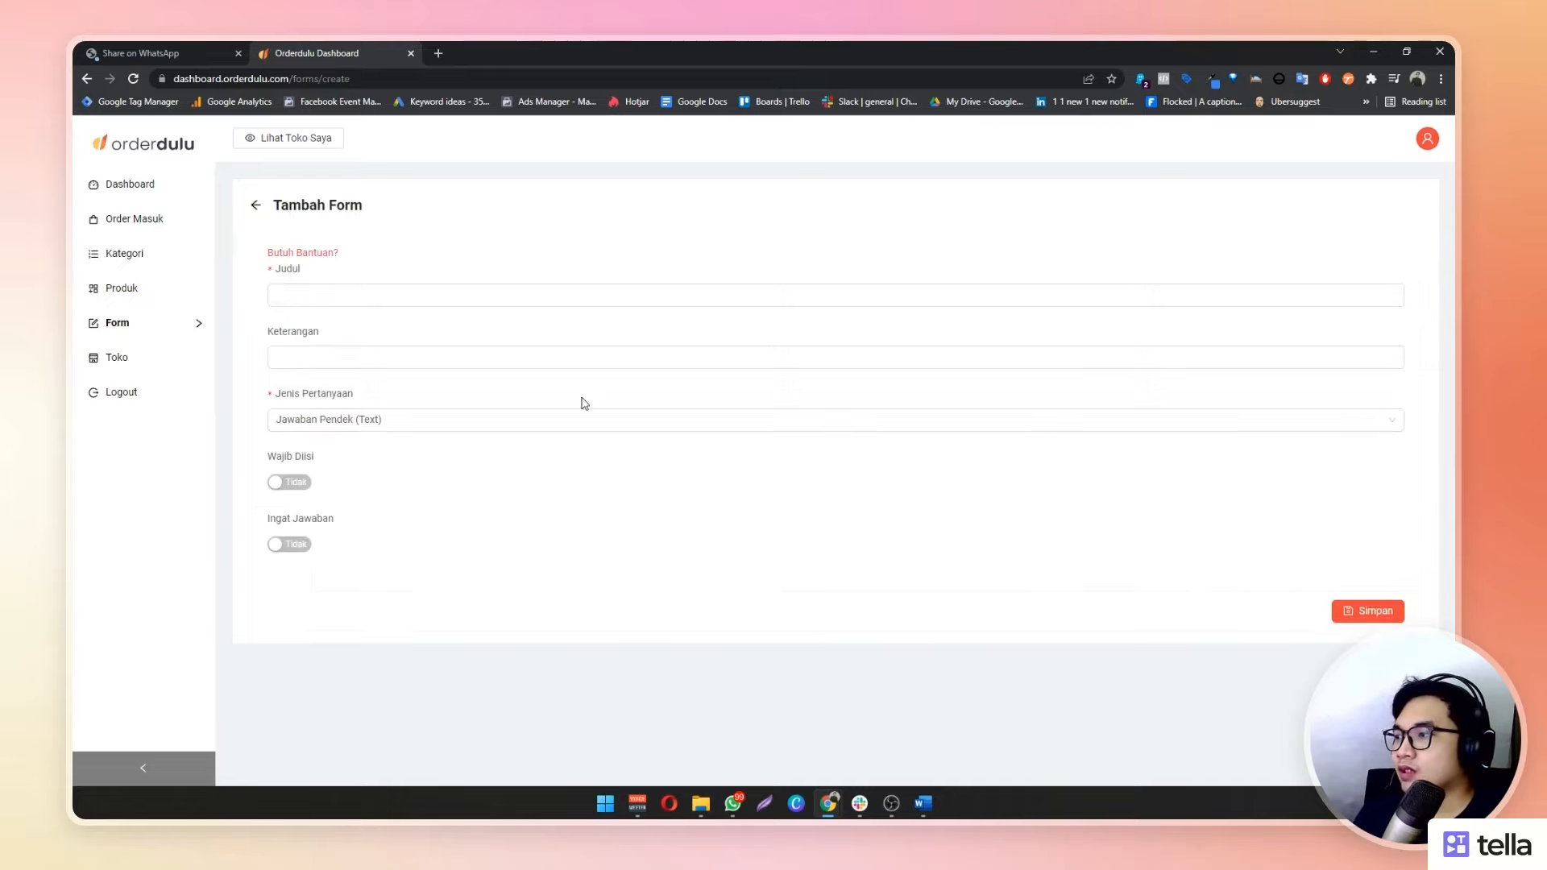
left_click(492, 294)
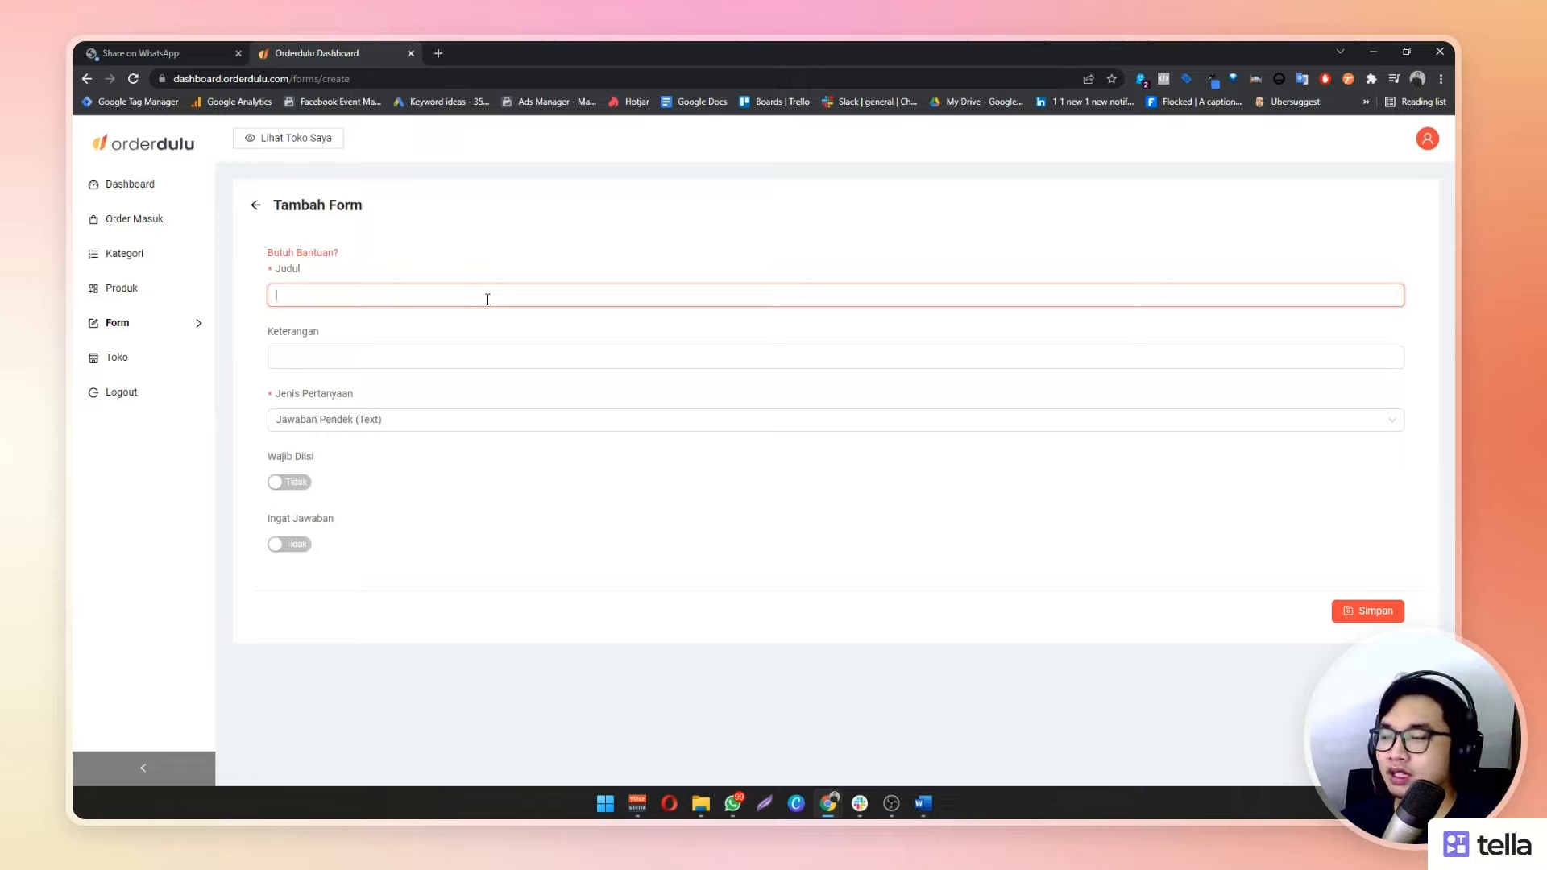
type("Tulisan")
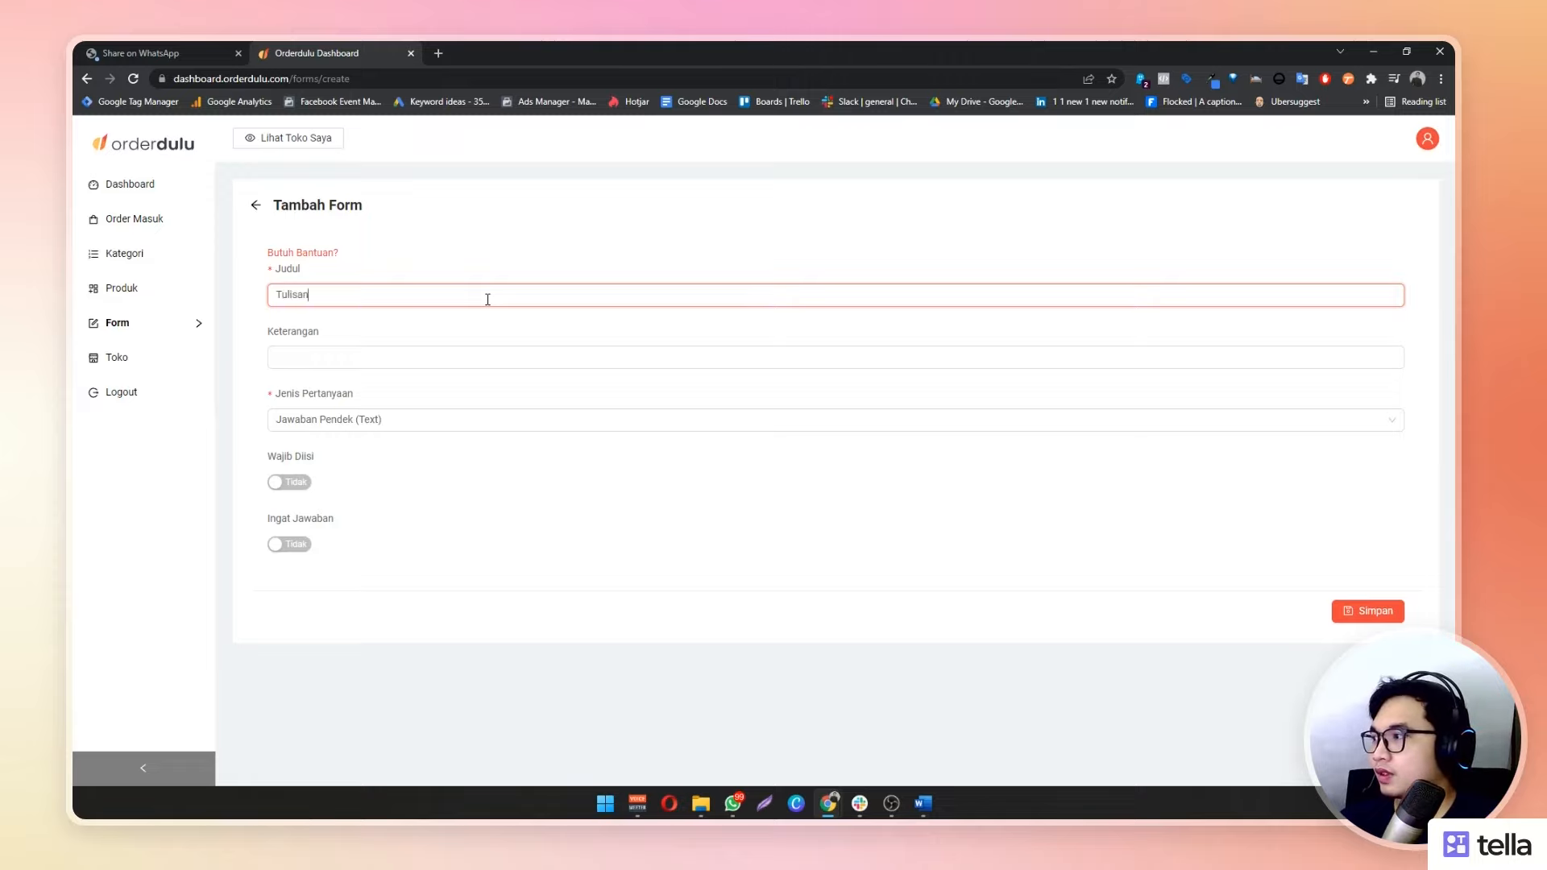
key("BackSpace")
key("BackSpace")
key("BackSpace")
key("BackSpace")
key("BackSpace")
key("BackSpace")
key("BackSpace")
type("T")
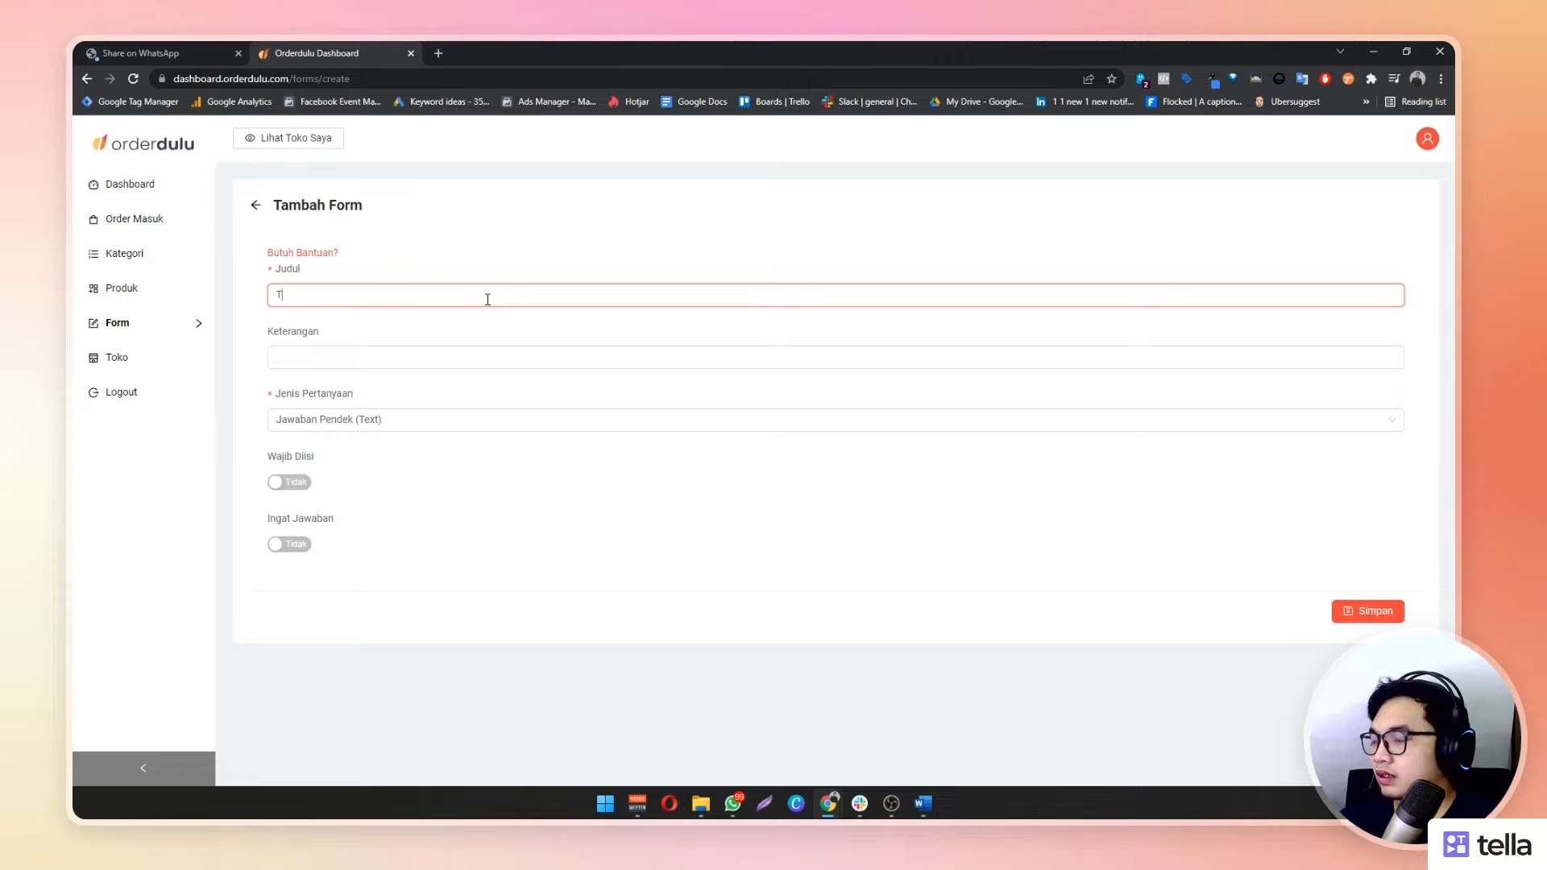
key("BackSpace")
type("Silahkan isis t")
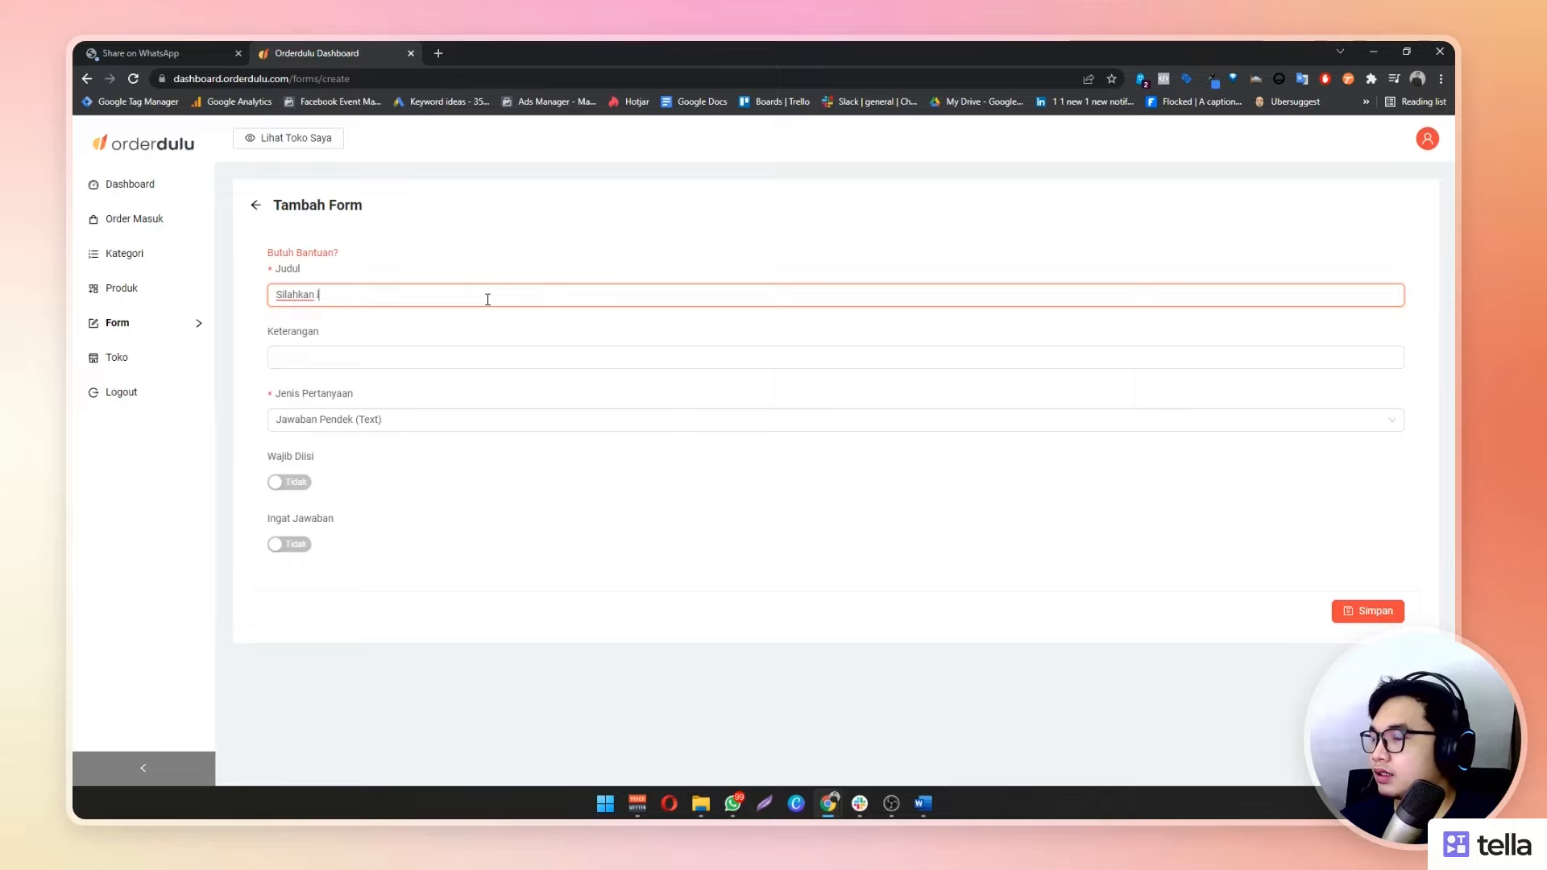
key("BackSpace")
key("BackSpace")
key("BackSpace")
type("t")
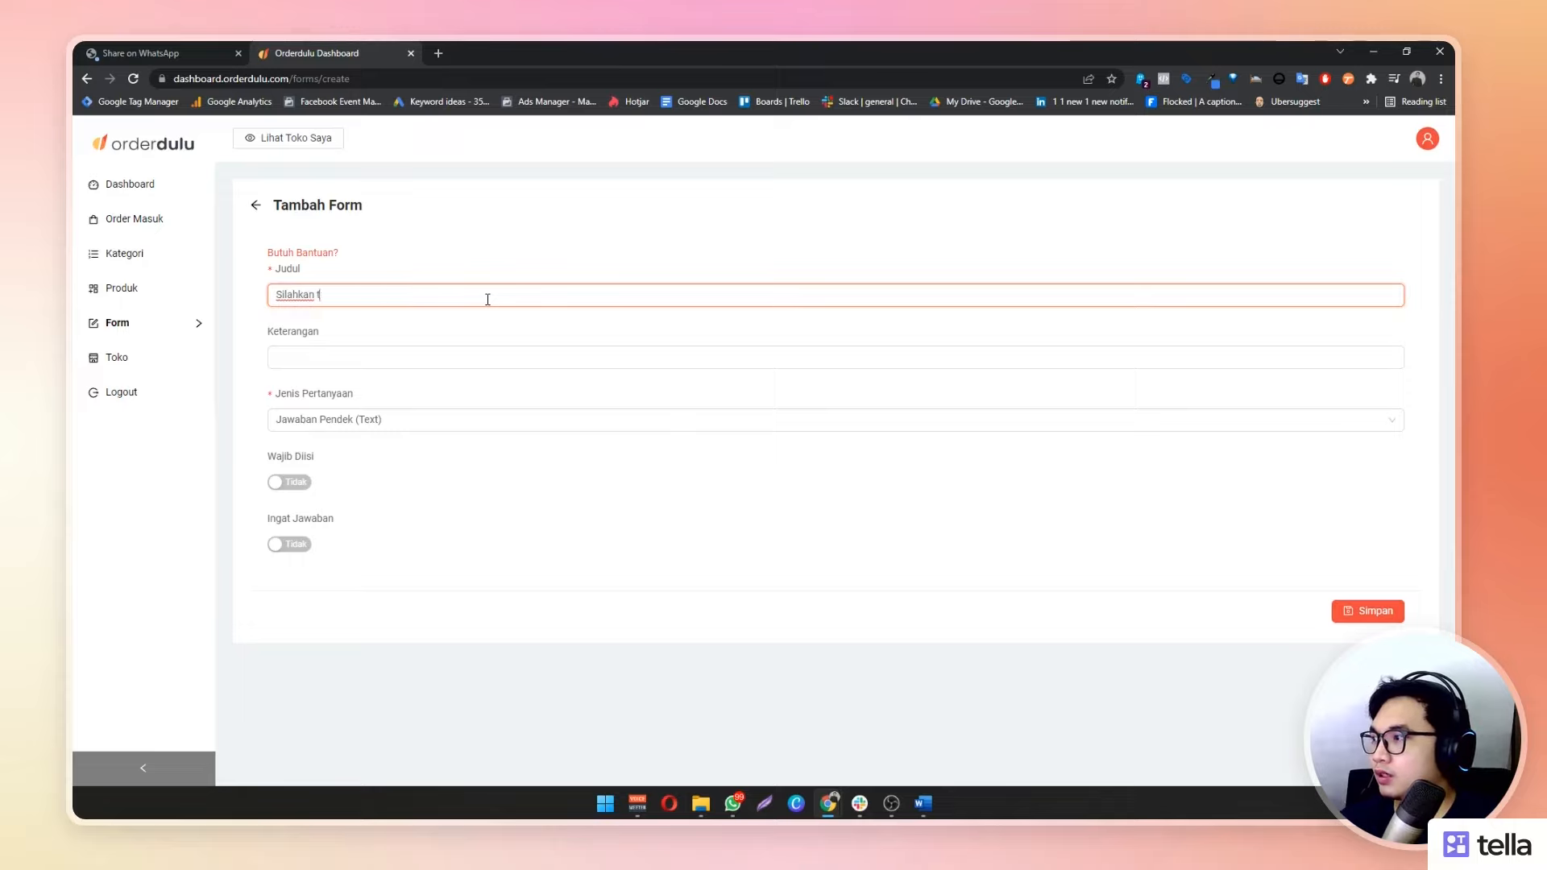
type("ulis ")
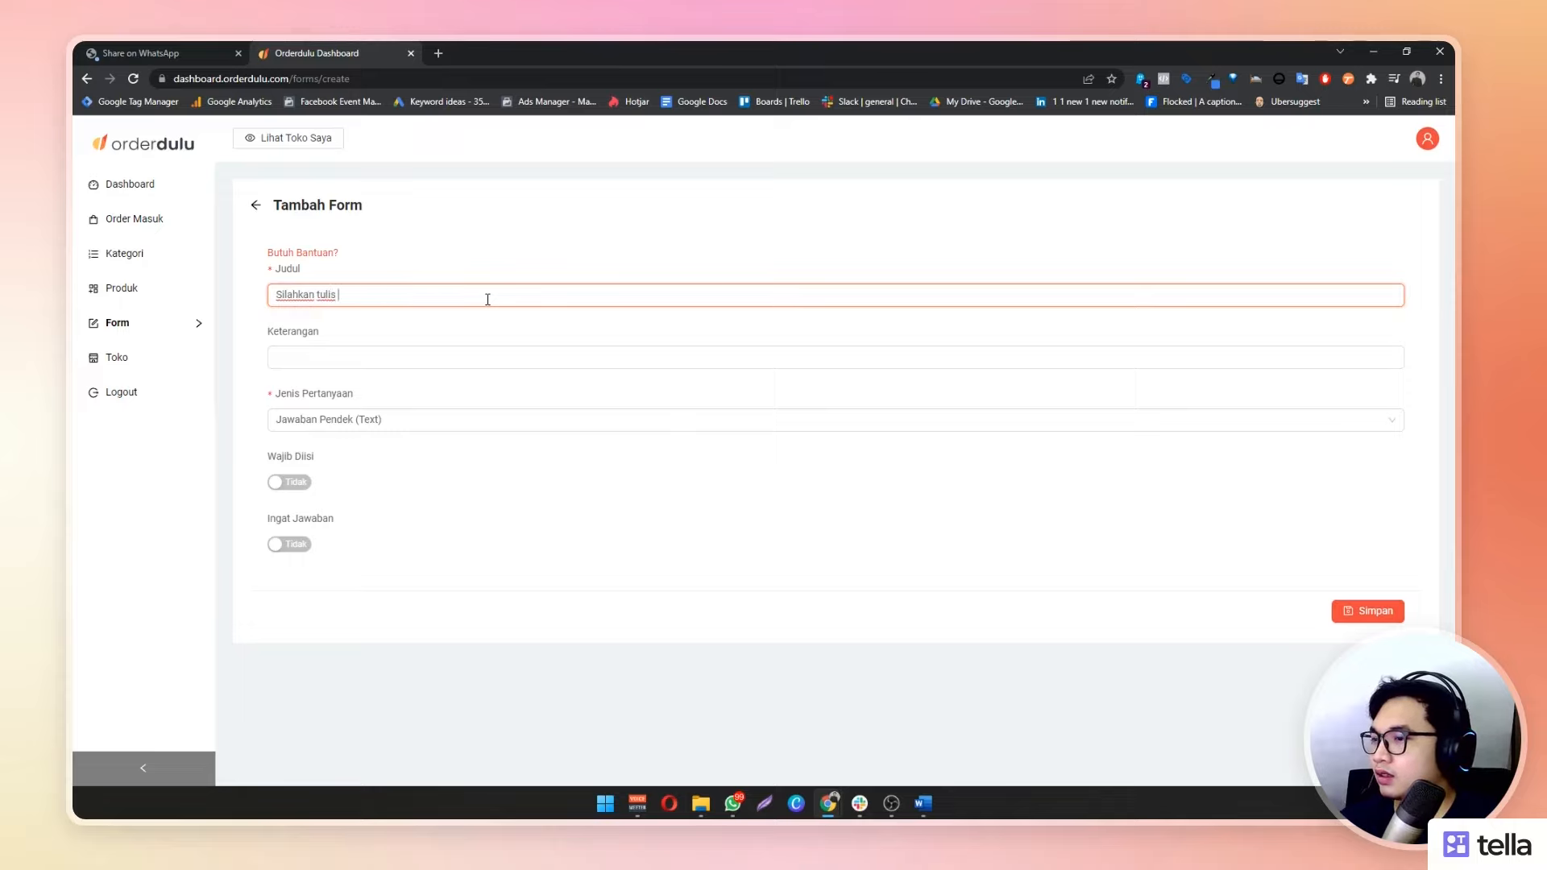
type("kata-k")
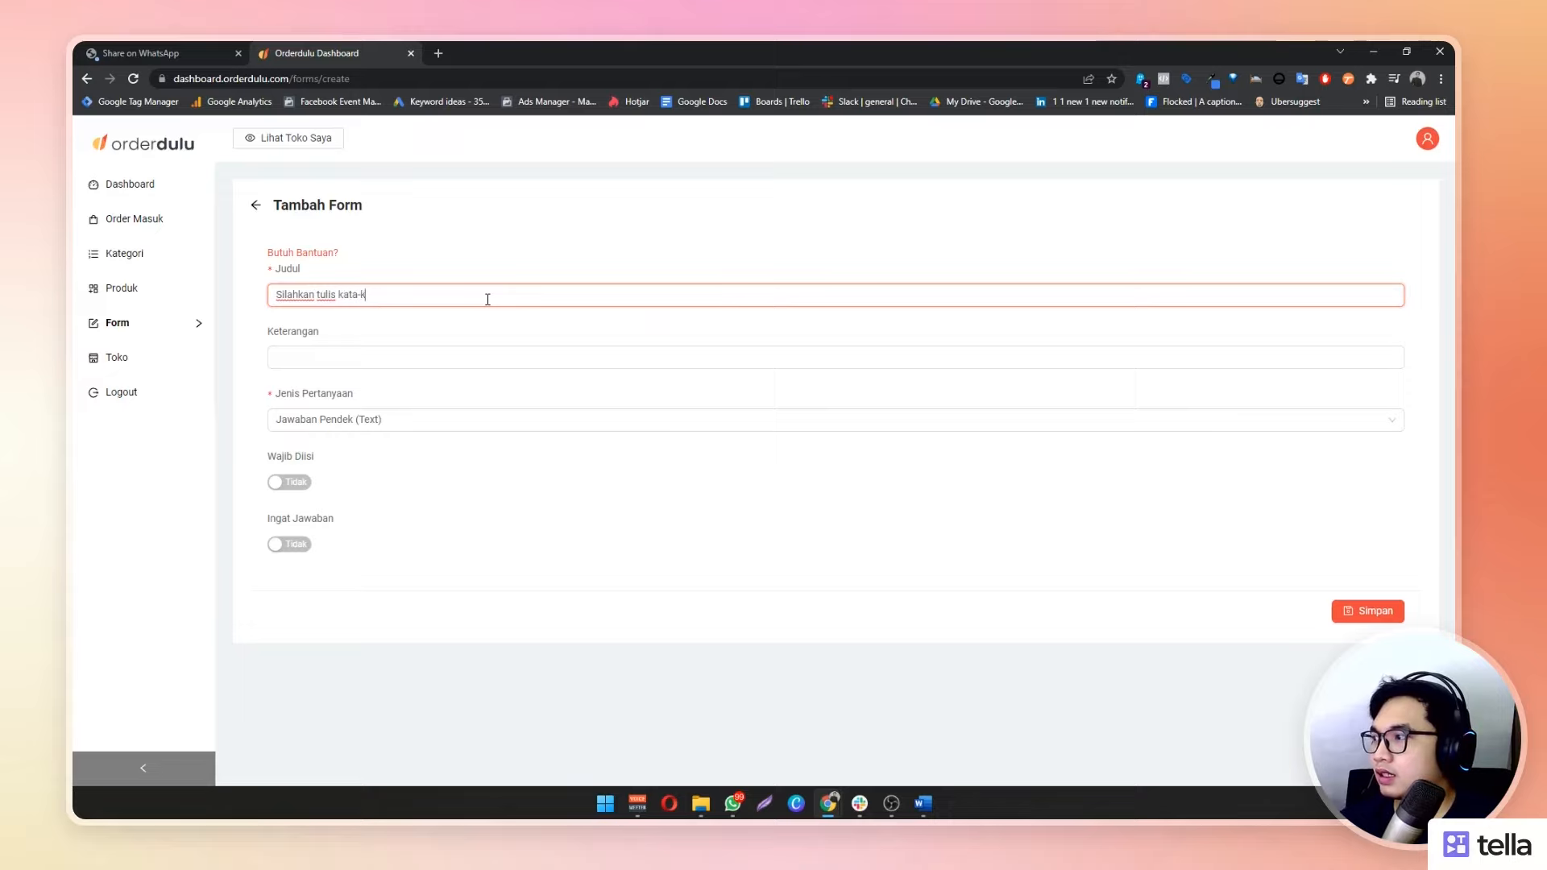
type("ata yang ingin dimunculkan di atas")
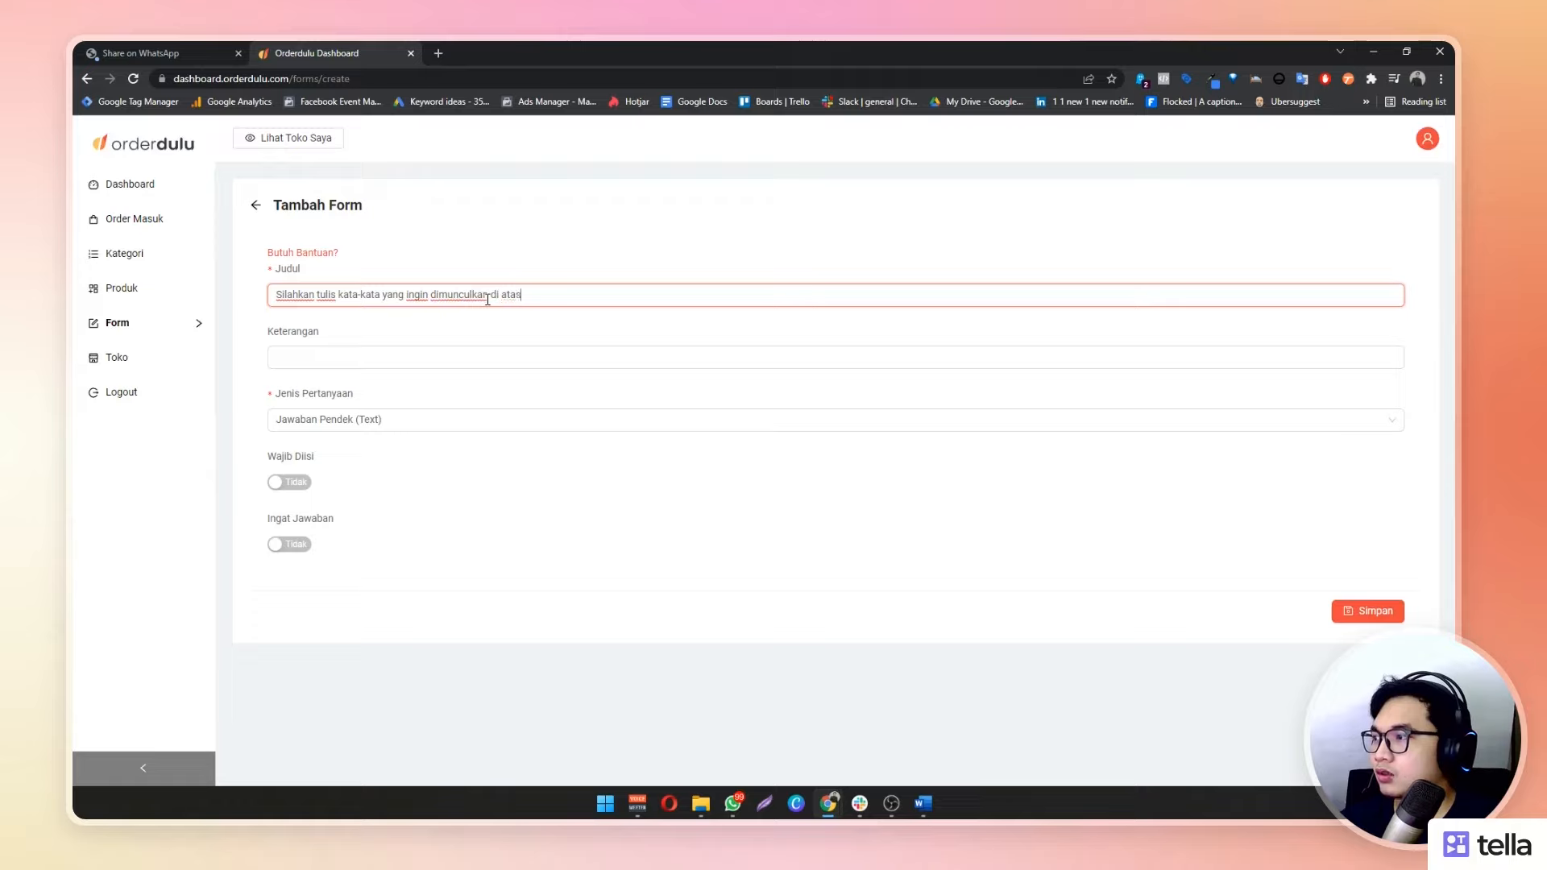
type(" kue")
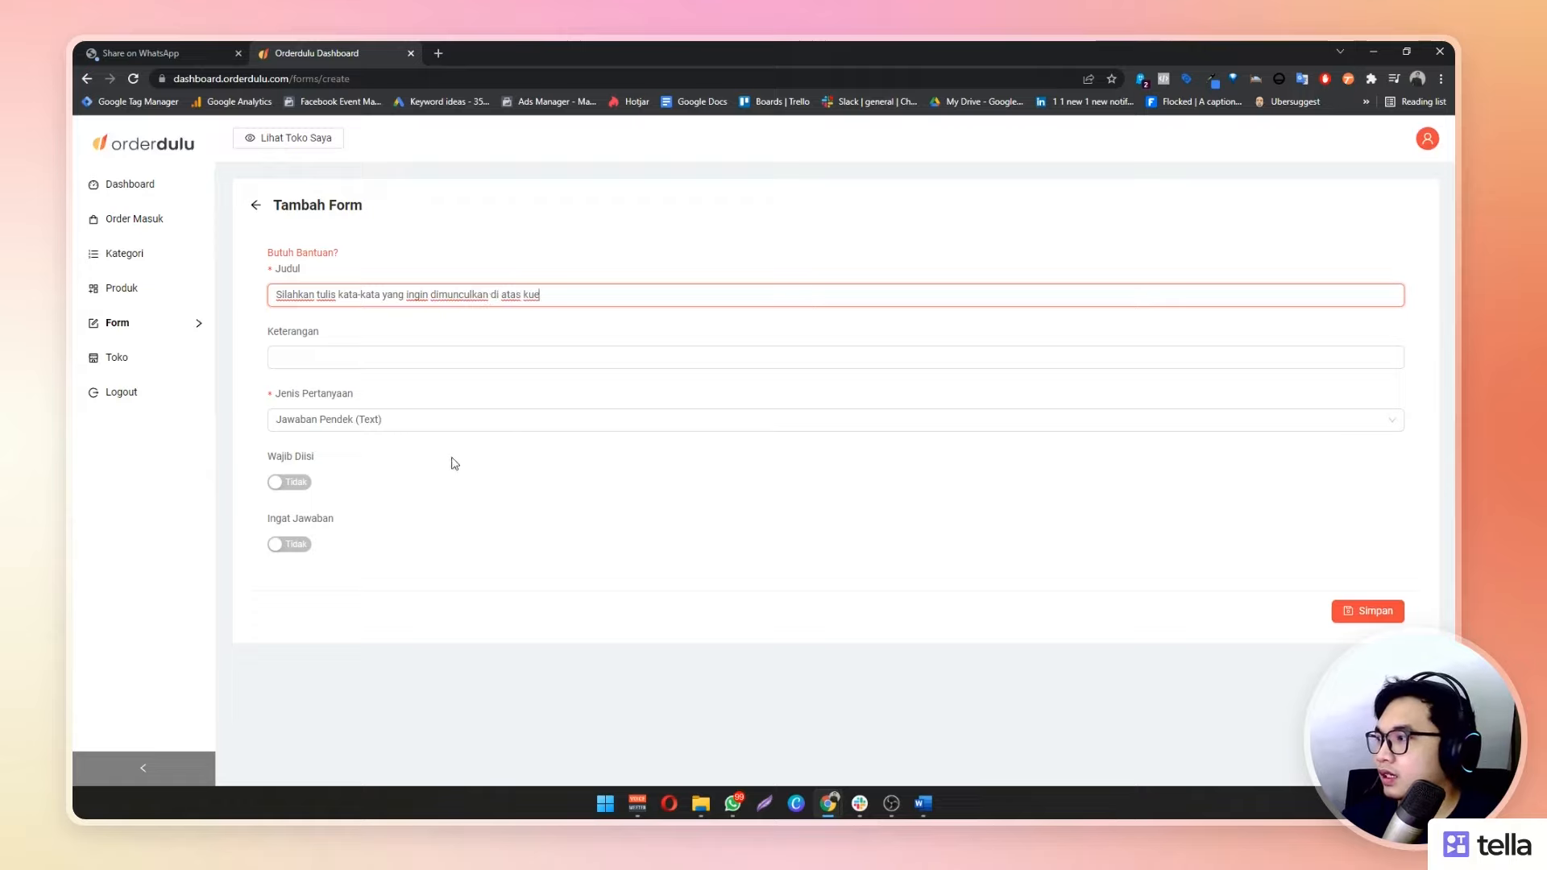
Set the Keterangan to 'Tidak lebih dari 15 Kata'
left_click(362, 354)
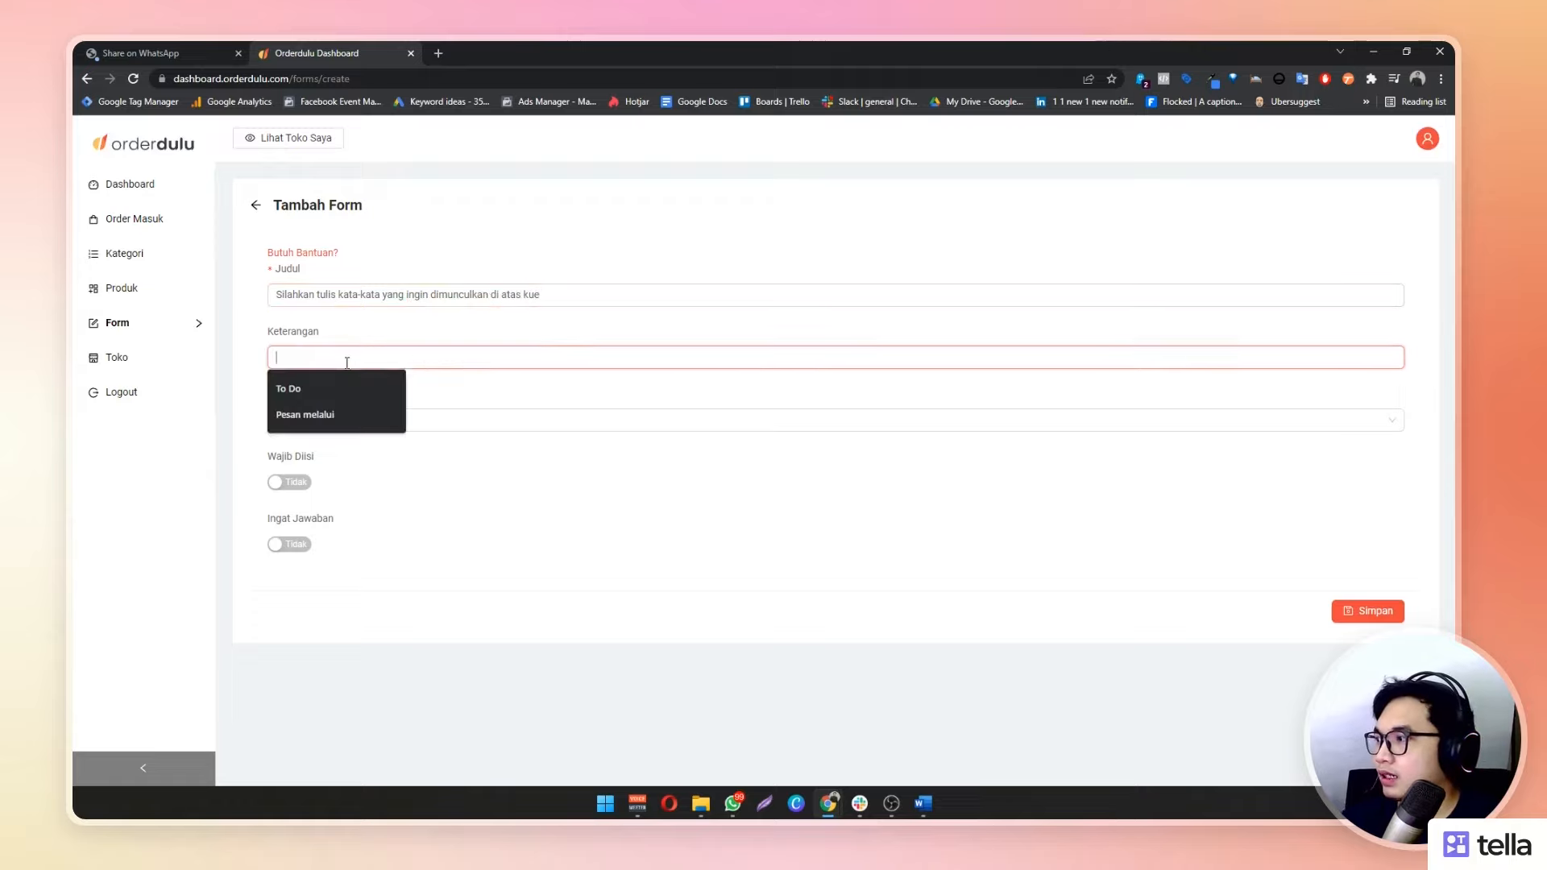
left_click(562, 351)
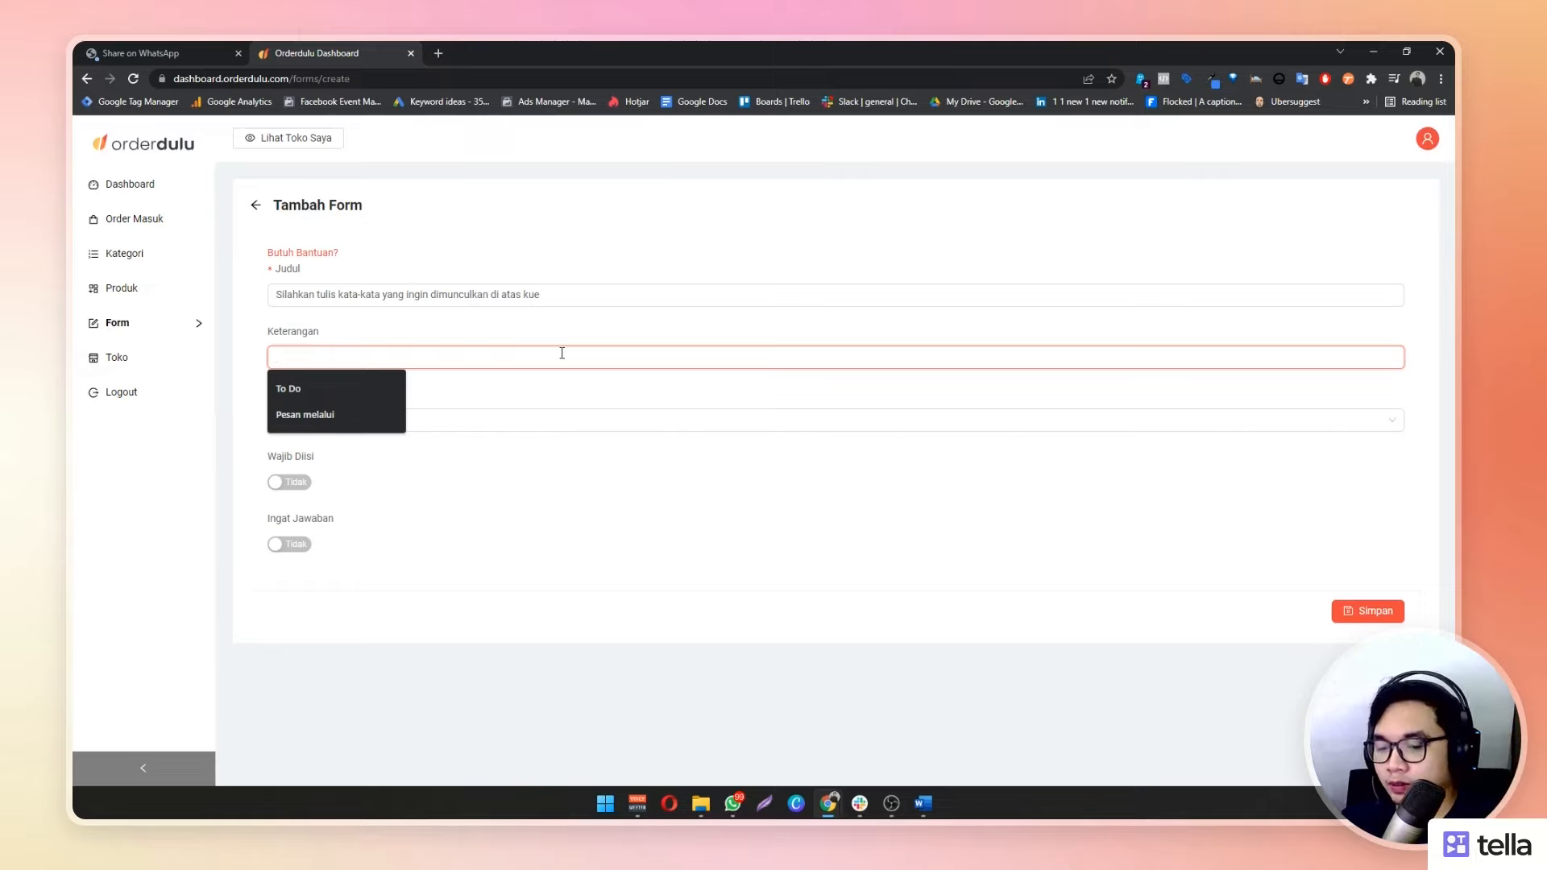
type("S")
key("BackSpace")
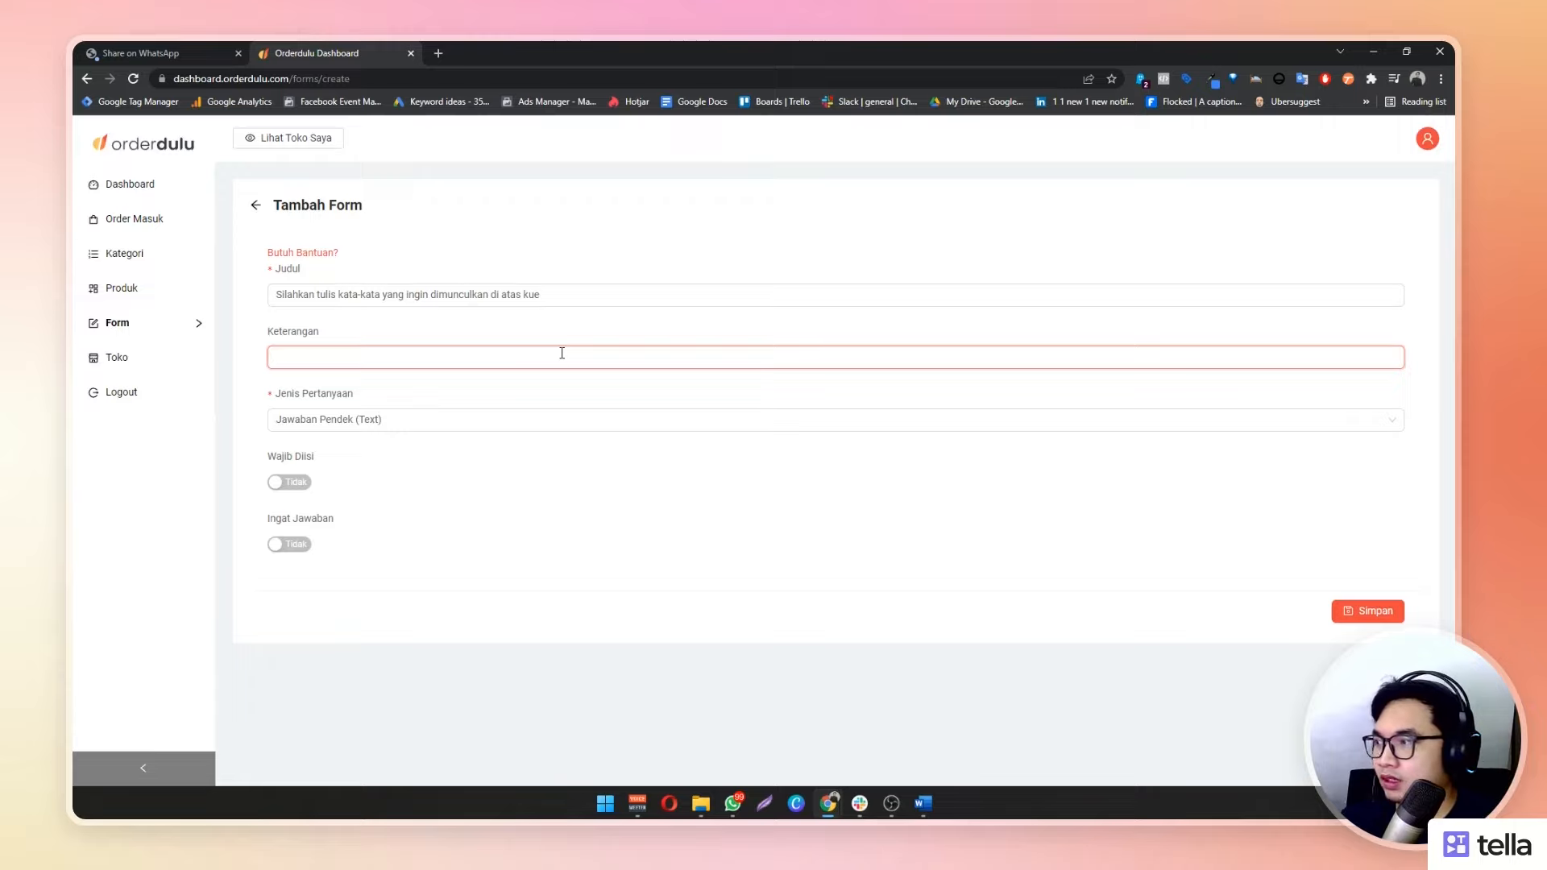
type("Tidak lebih")
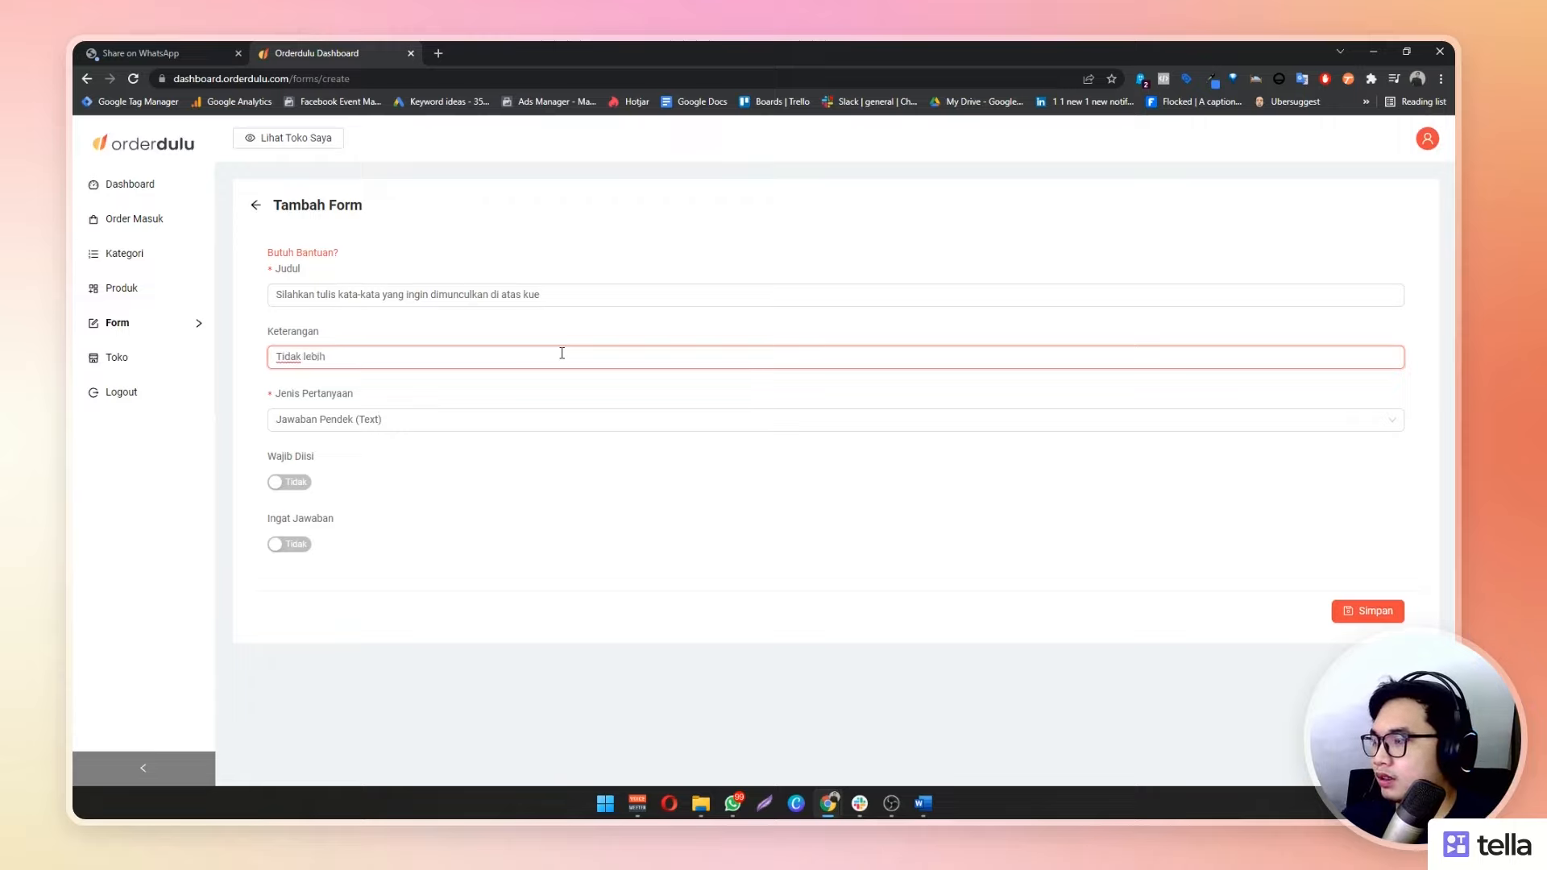
type(" dari 200 ")
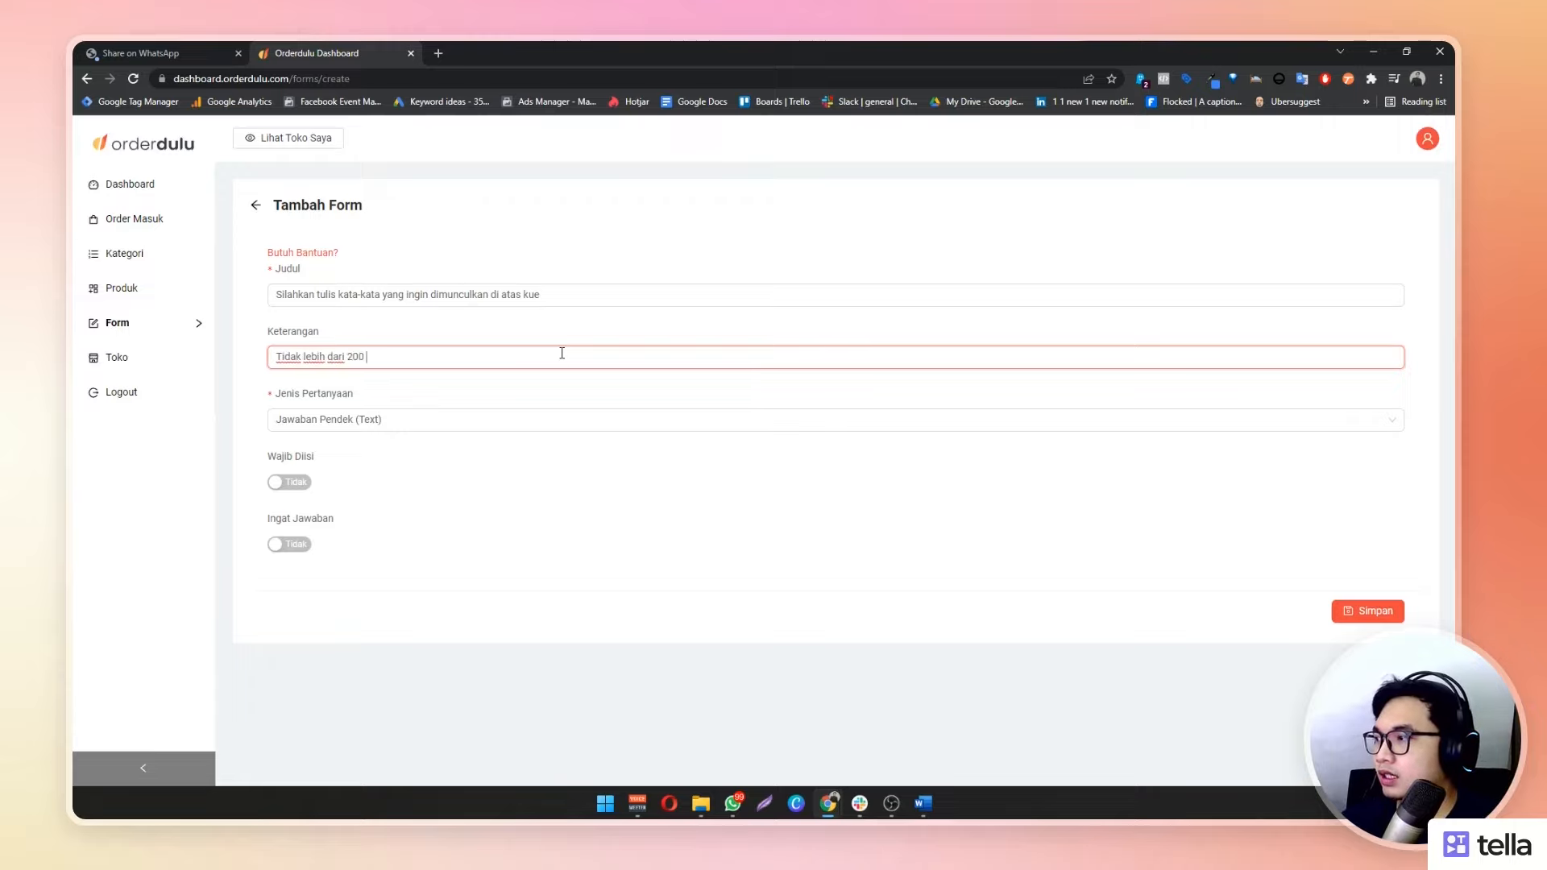
type("Kata")
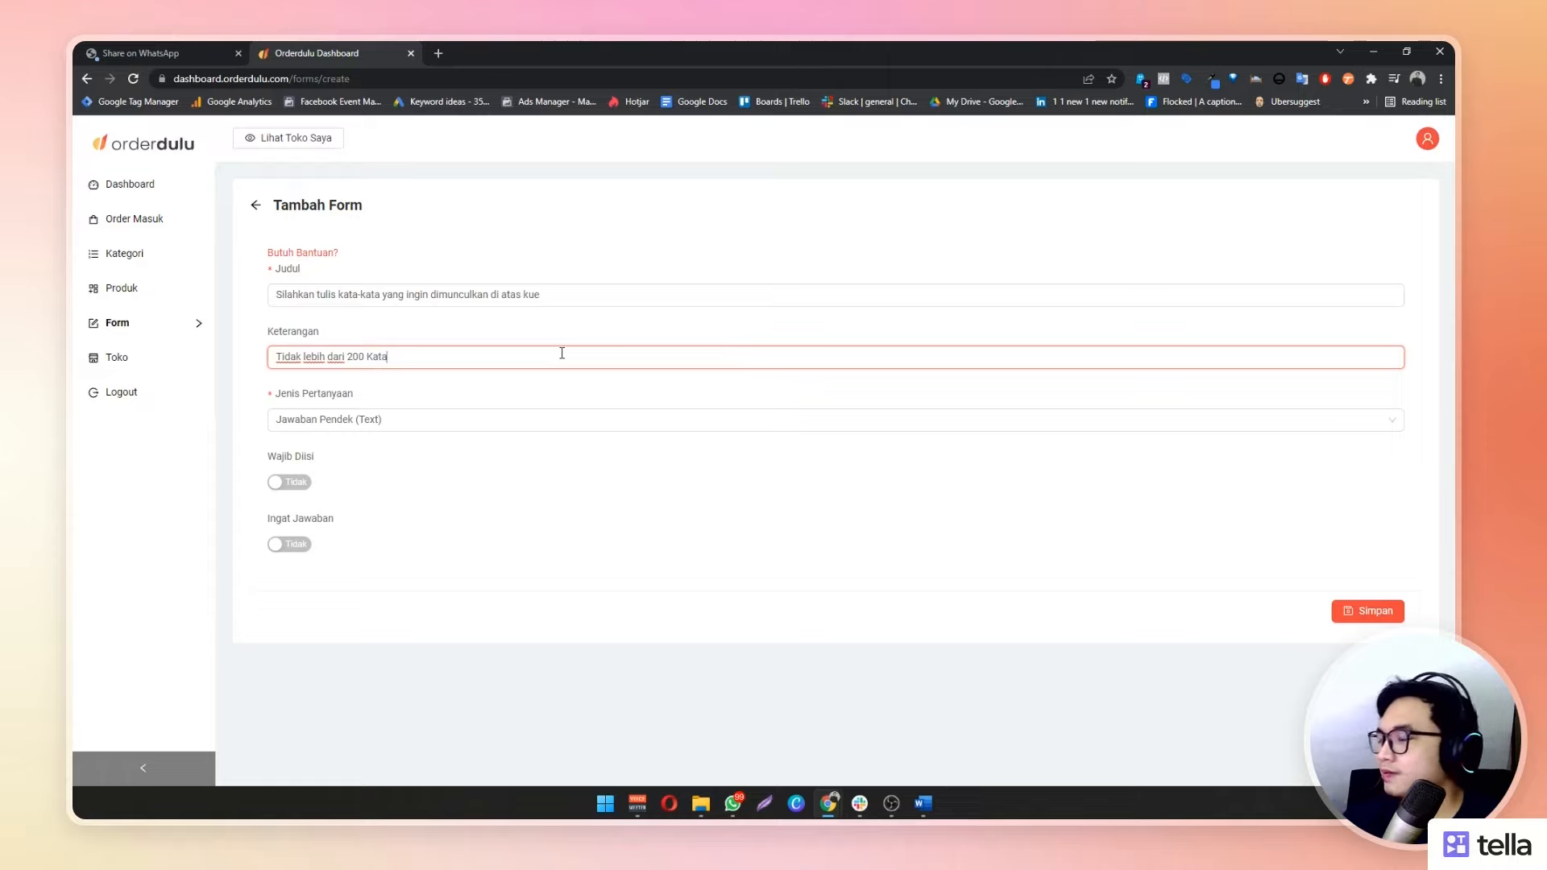
double_click(357, 357)
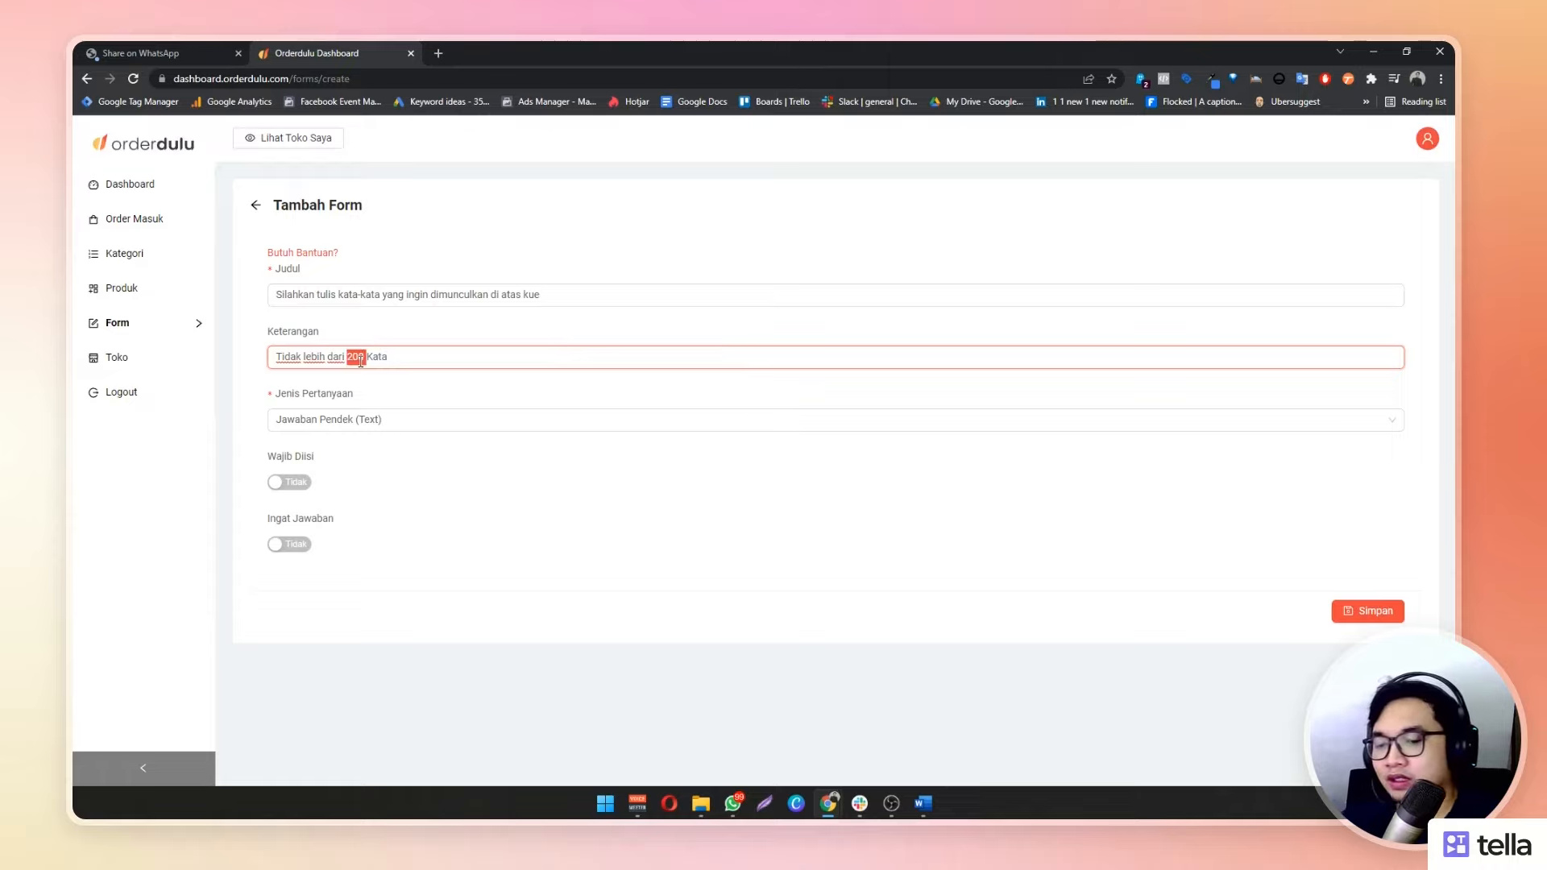
key("BackSpace")
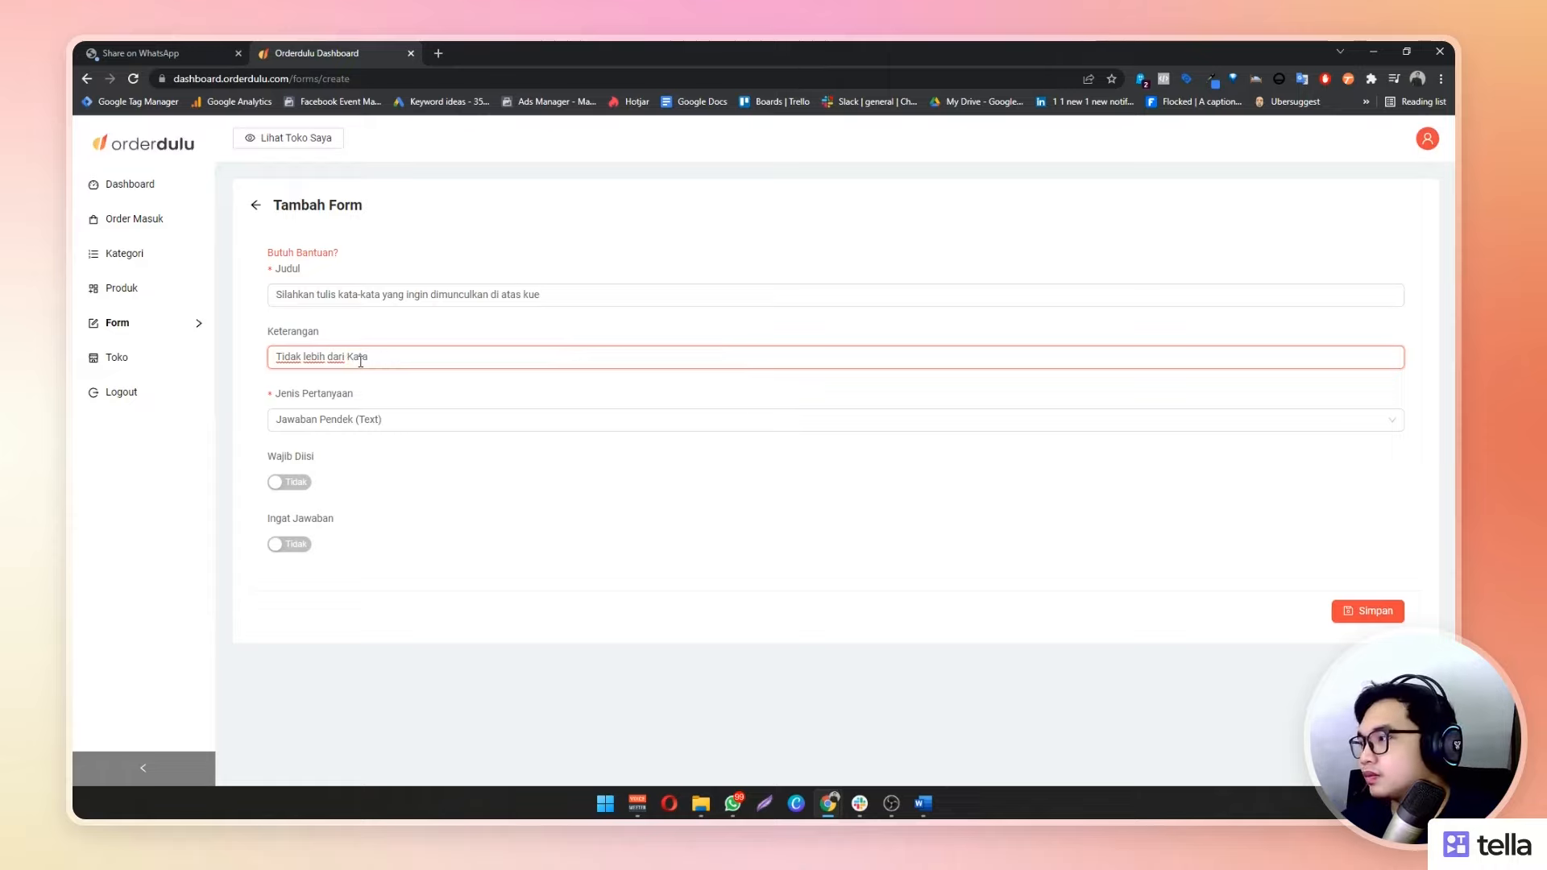
type("15")
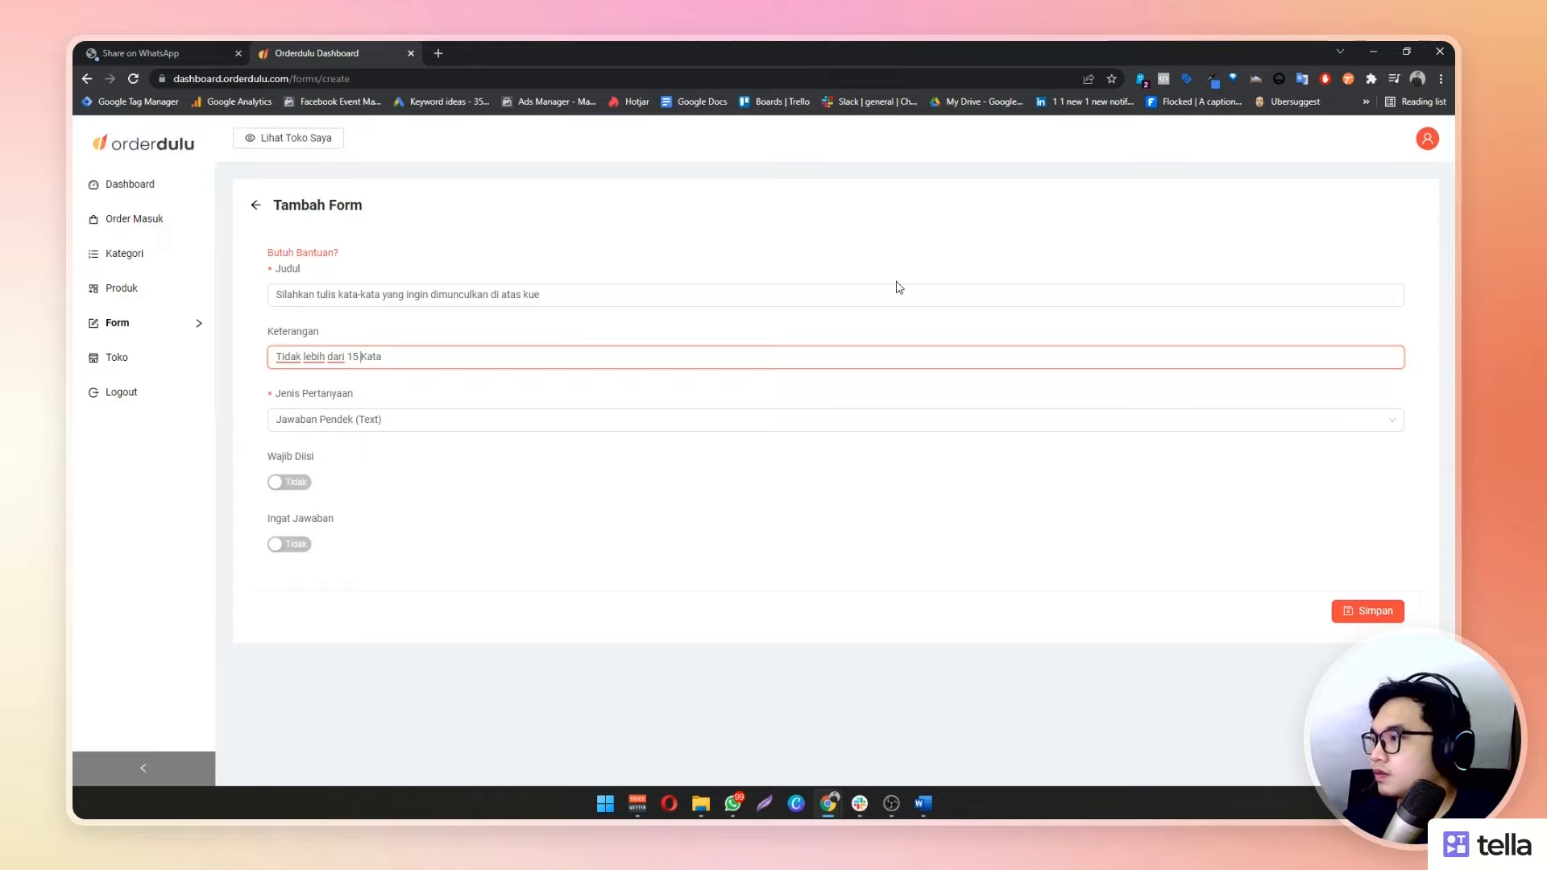
Choose Jawaban Pendek (Text) as the question type and turn on Wajib Diisi
left_click(380, 425)
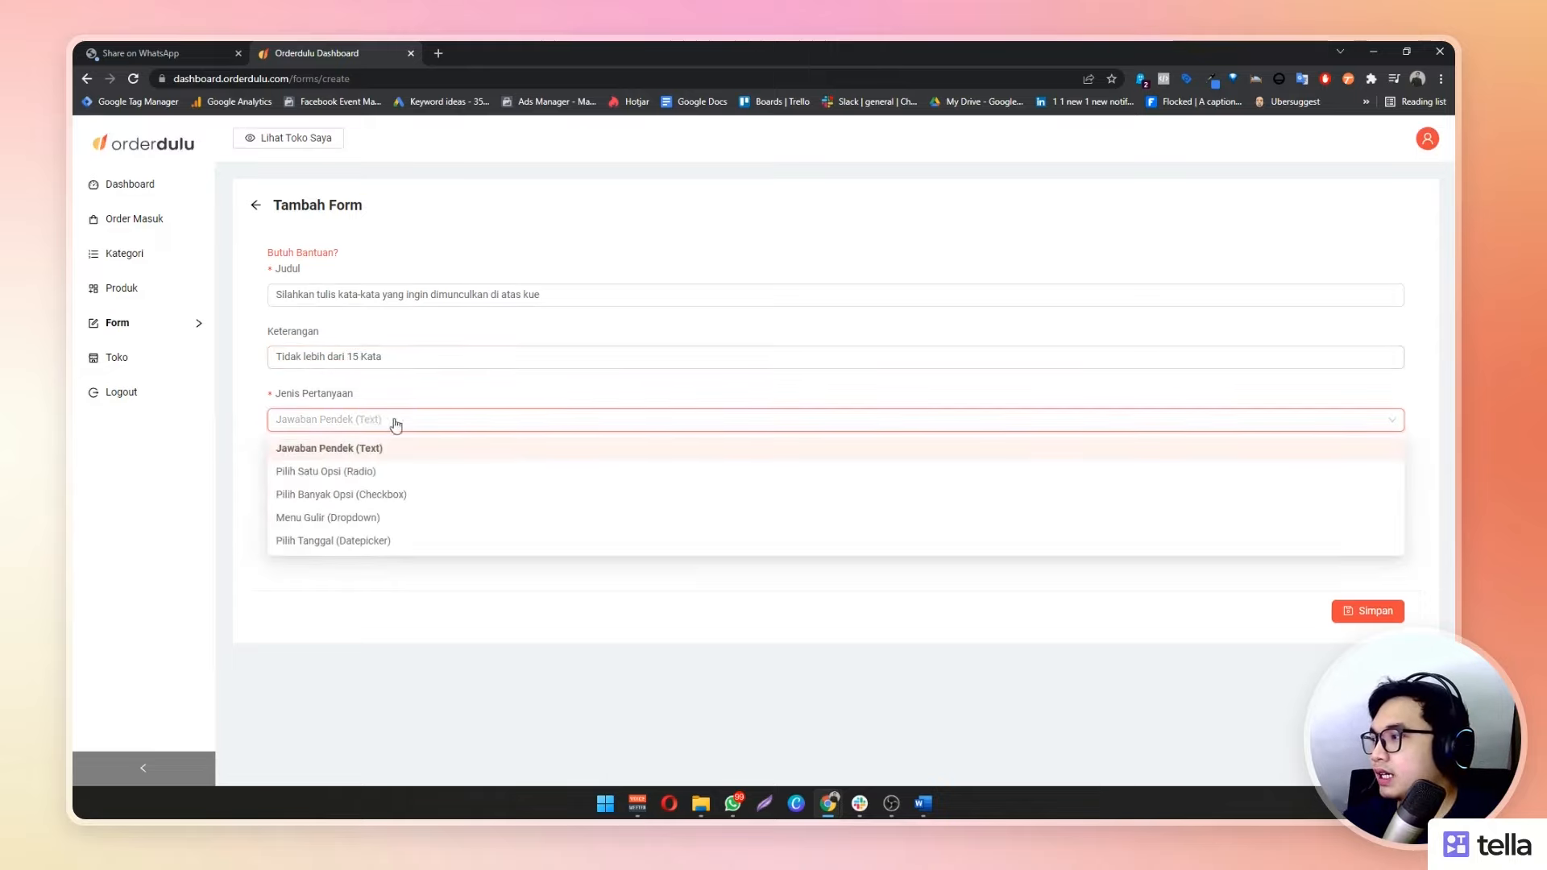
left_click(597, 415)
left_click(594, 418)
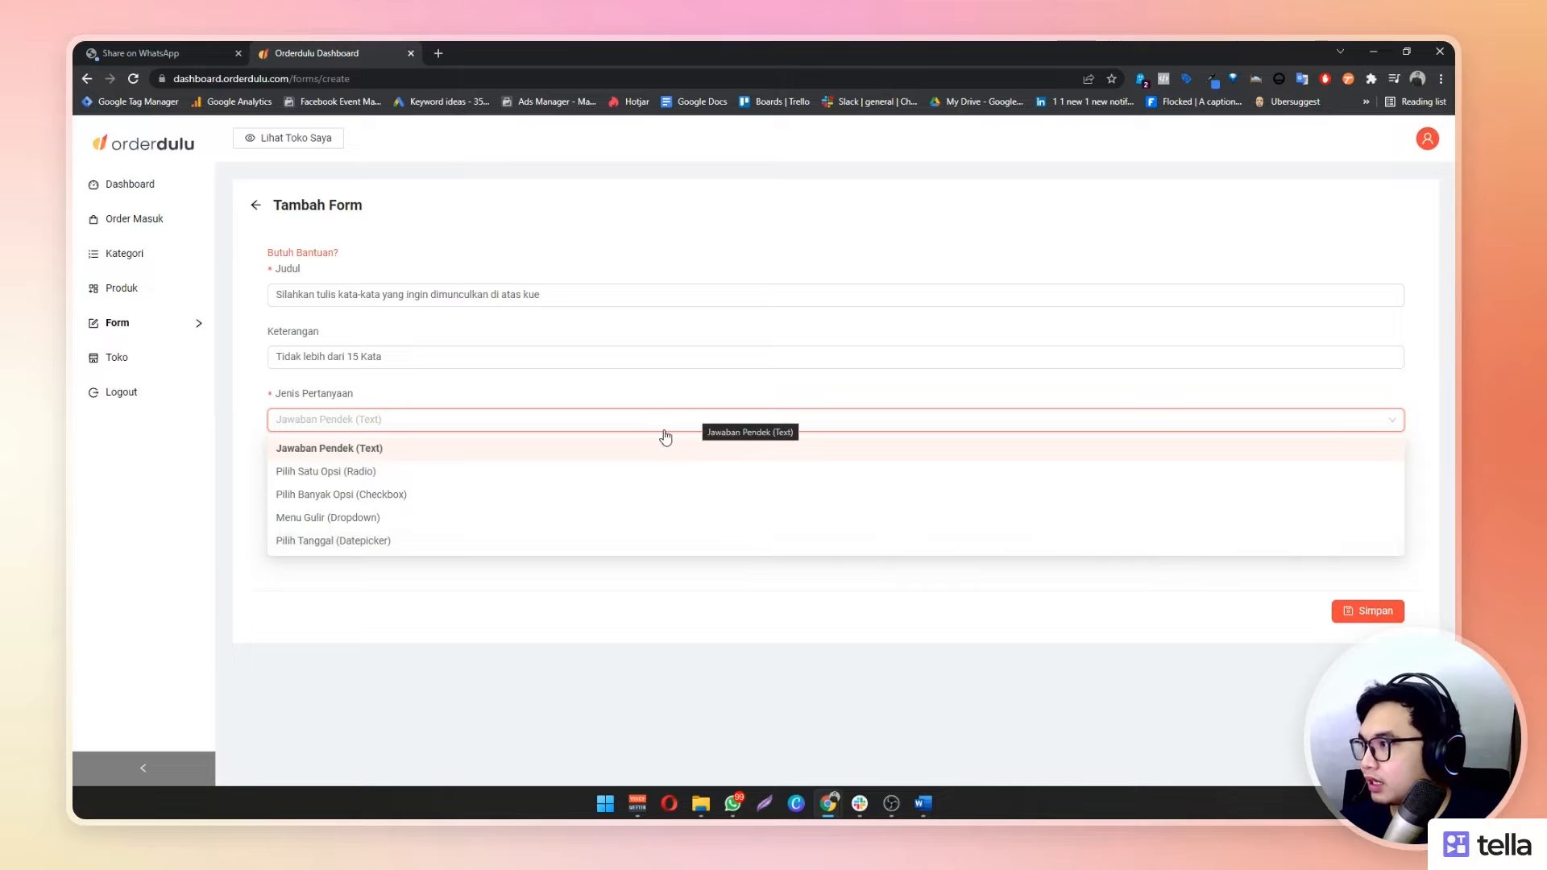
left_click(407, 456)
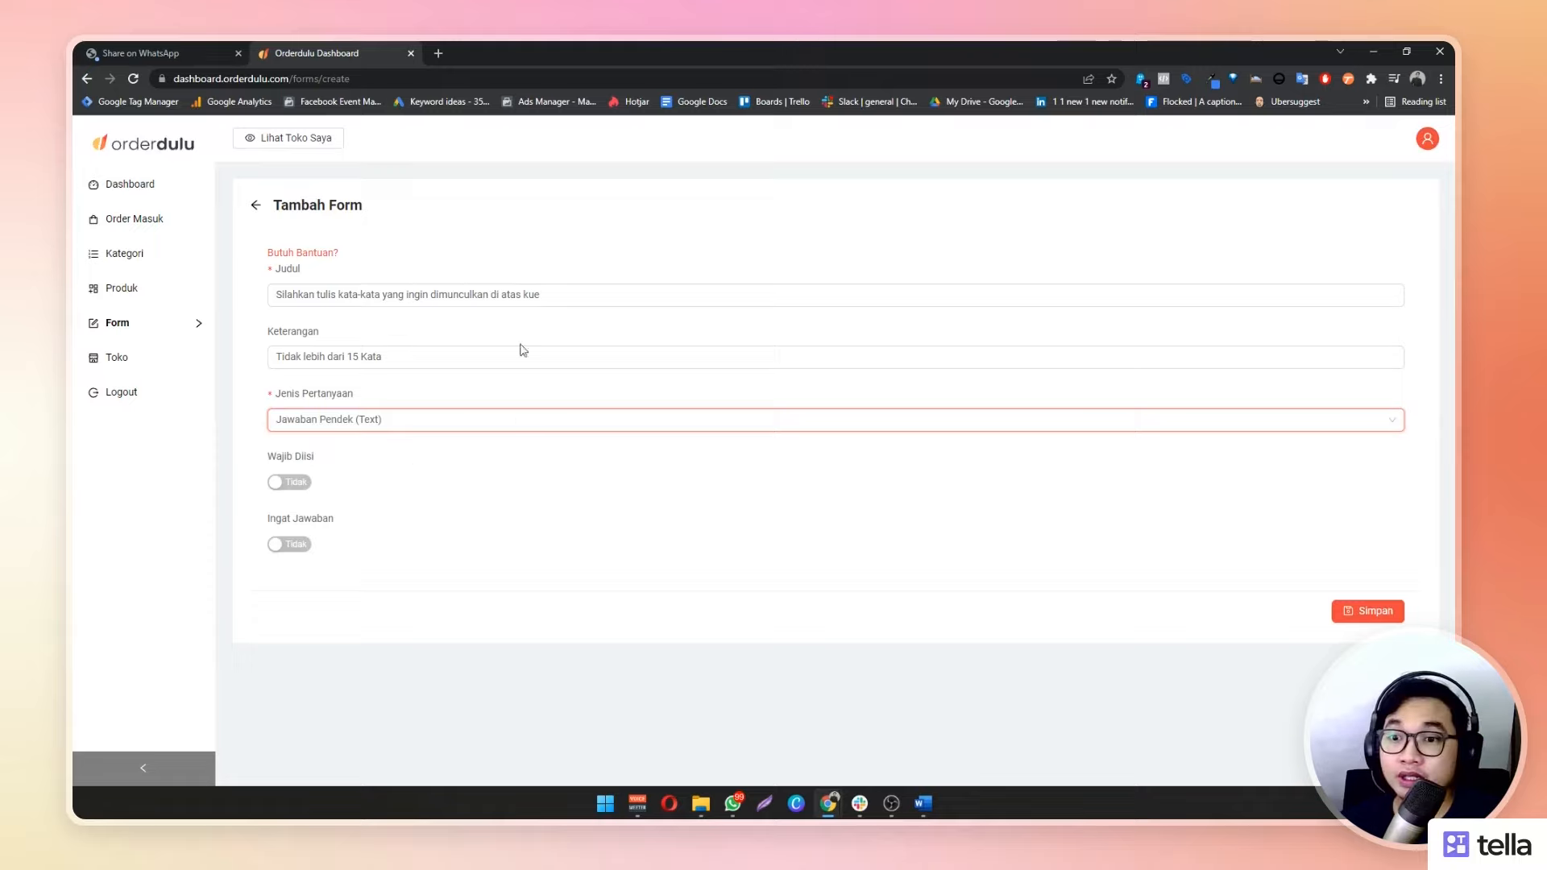
left_click(304, 483)
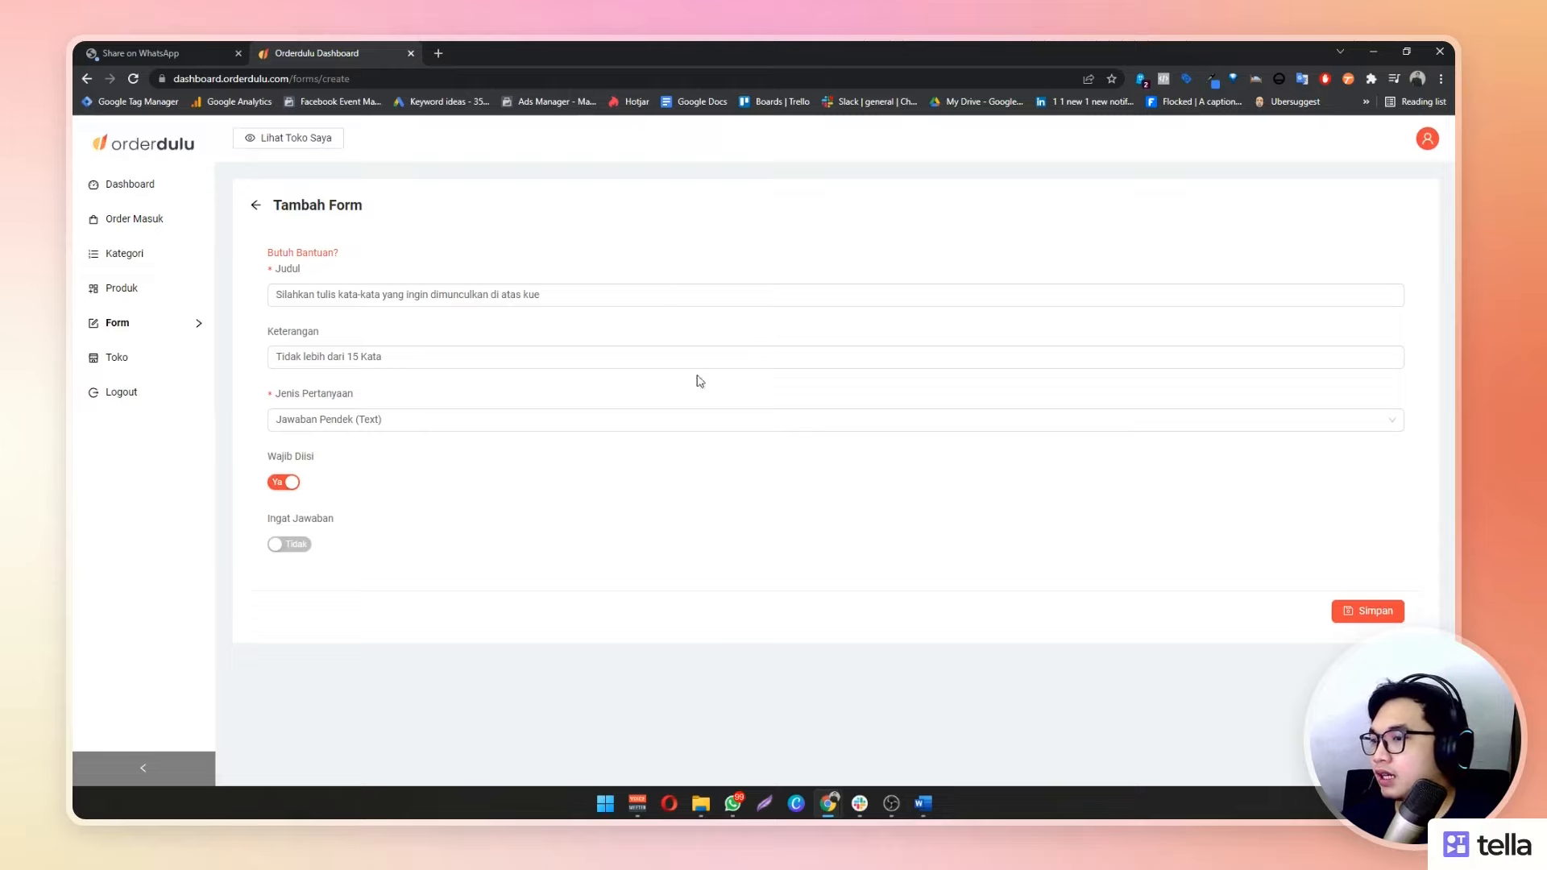
Save the cake-message question, check its row in the Form table, and go to Toko
left_click(1378, 614)
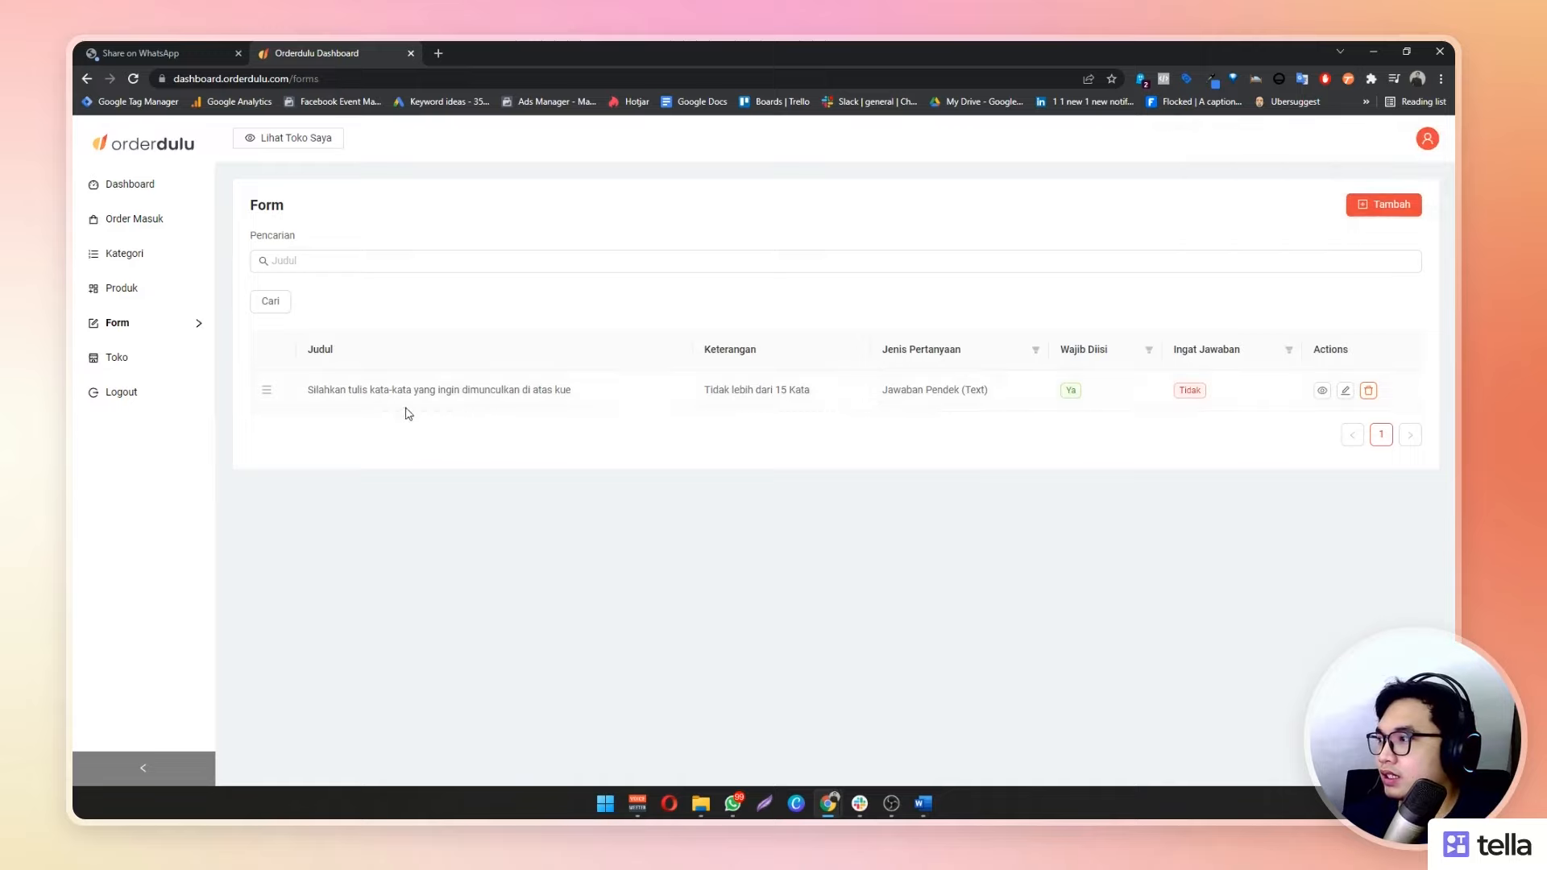
left_click_drag(307, 390, 1330, 398)
left_click(1304, 525)
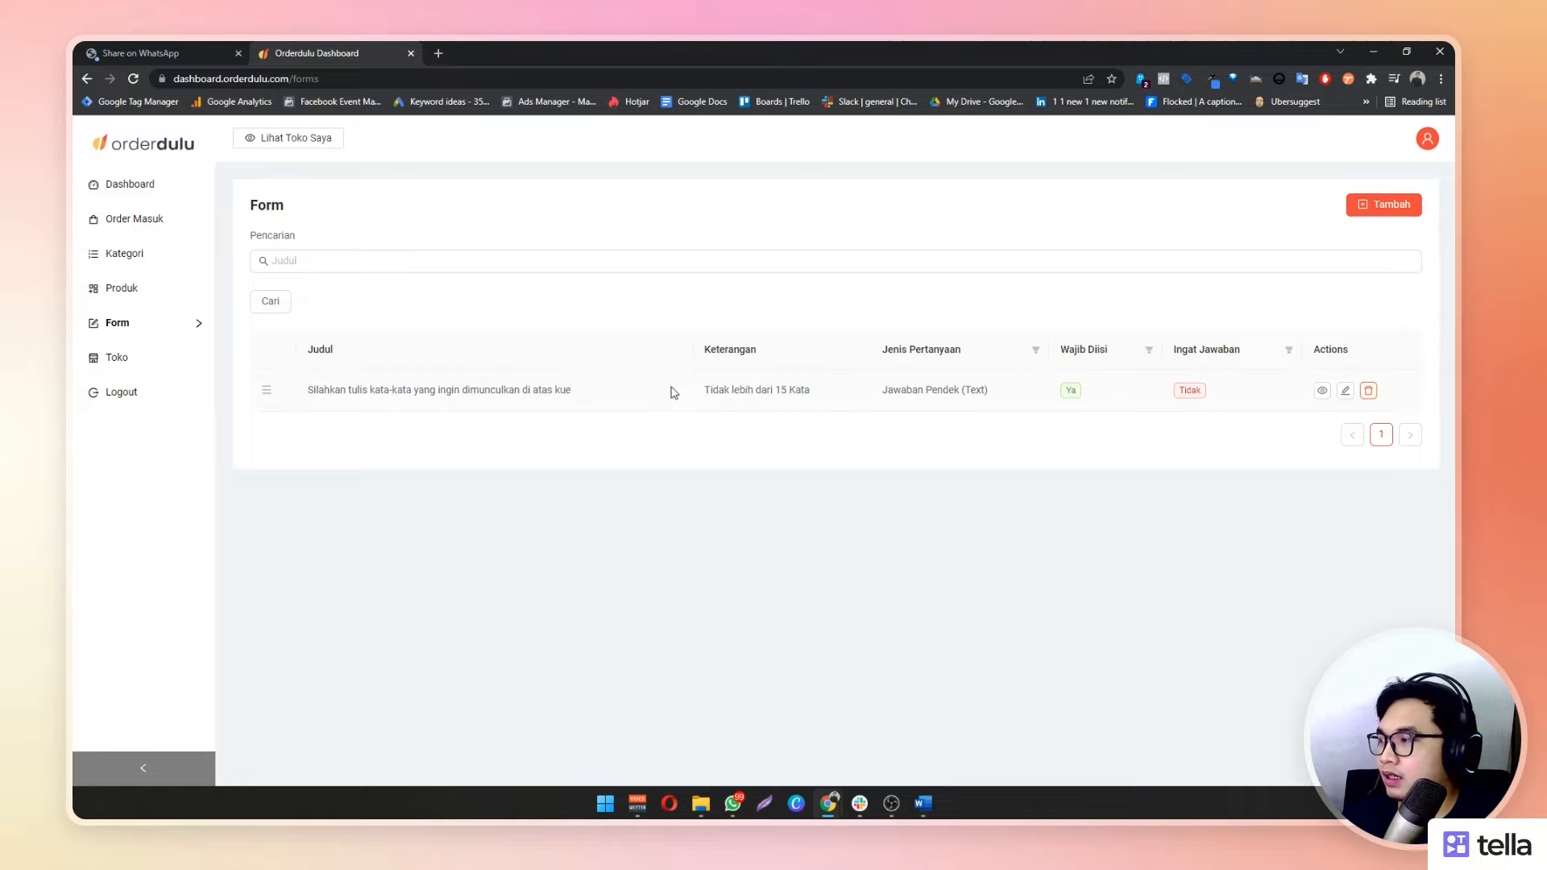
left_click(196, 369)
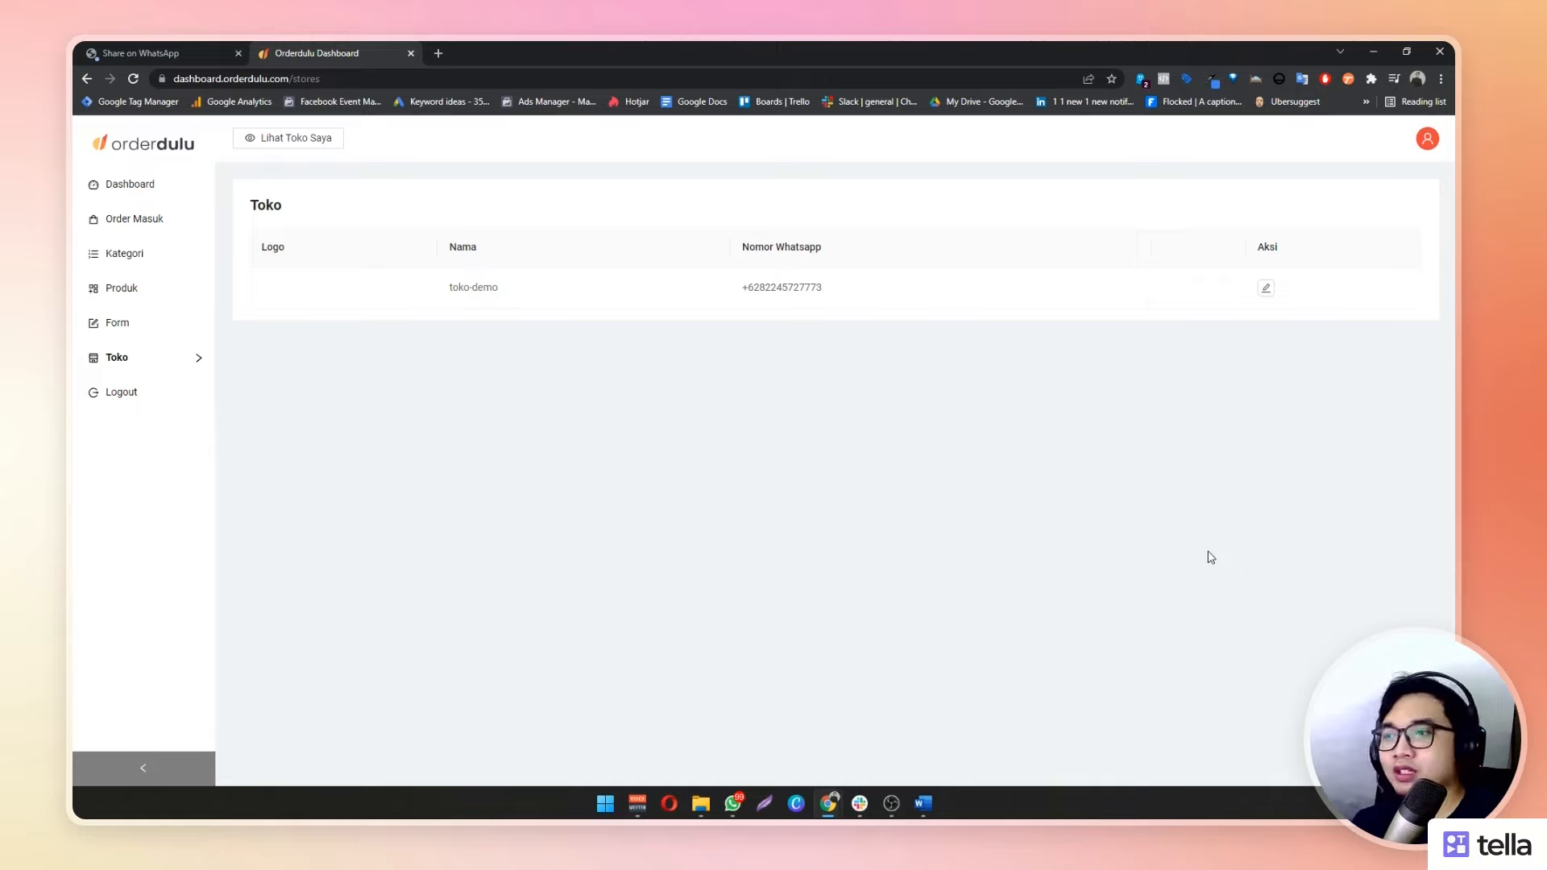
Open toko-demo's Edit Toko form and begin typing the description 'Toko Kue Enak berdiri sejak tahun'
left_click(1266, 289)
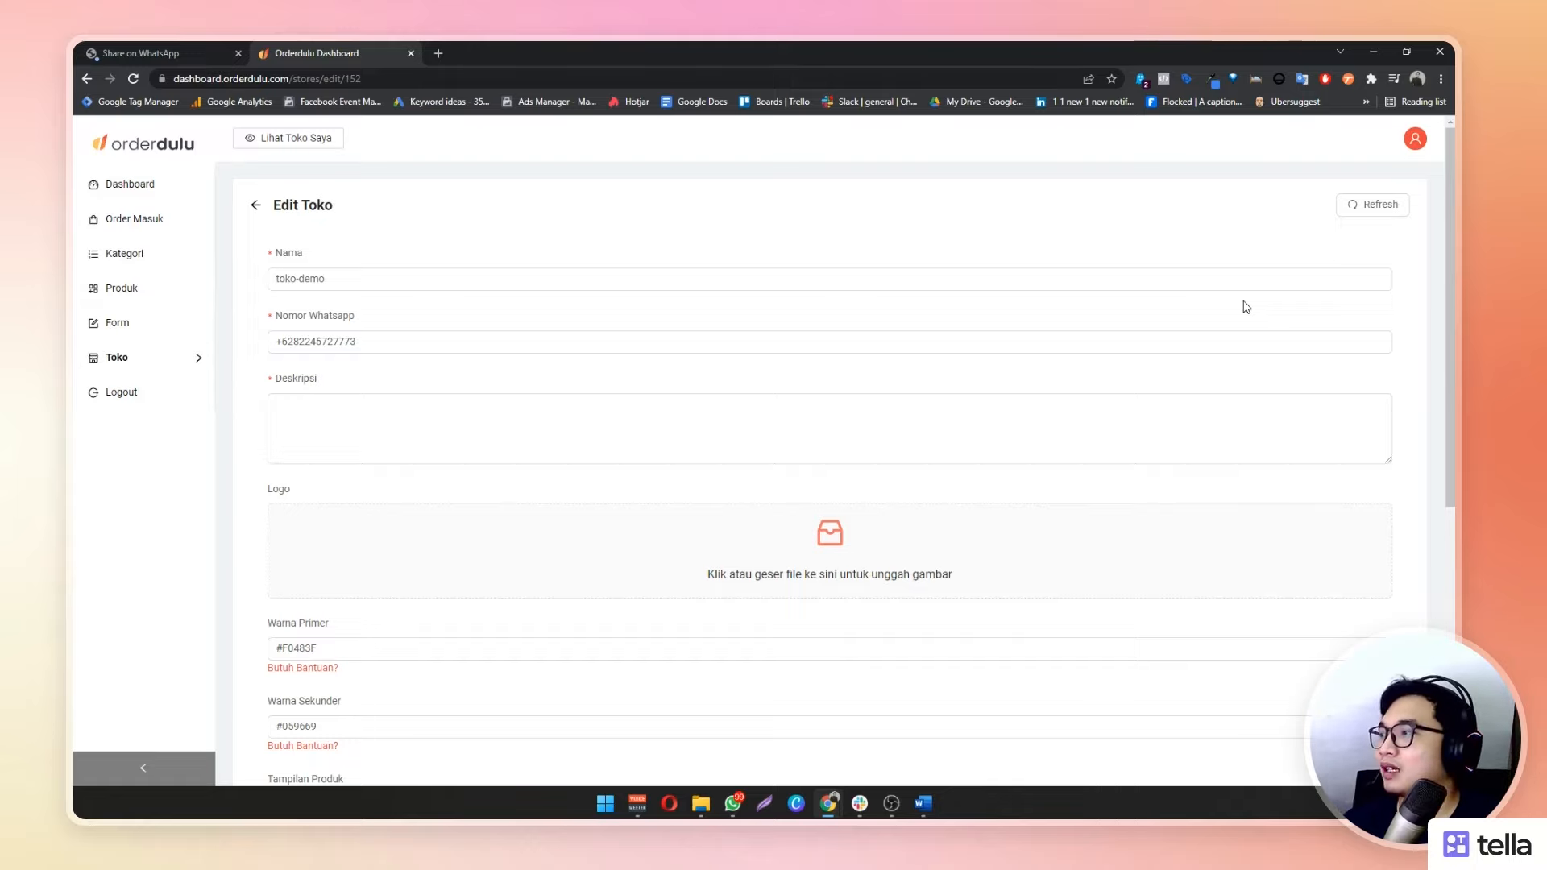
left_click(380, 341)
left_click_drag(379, 341, 75, 303)
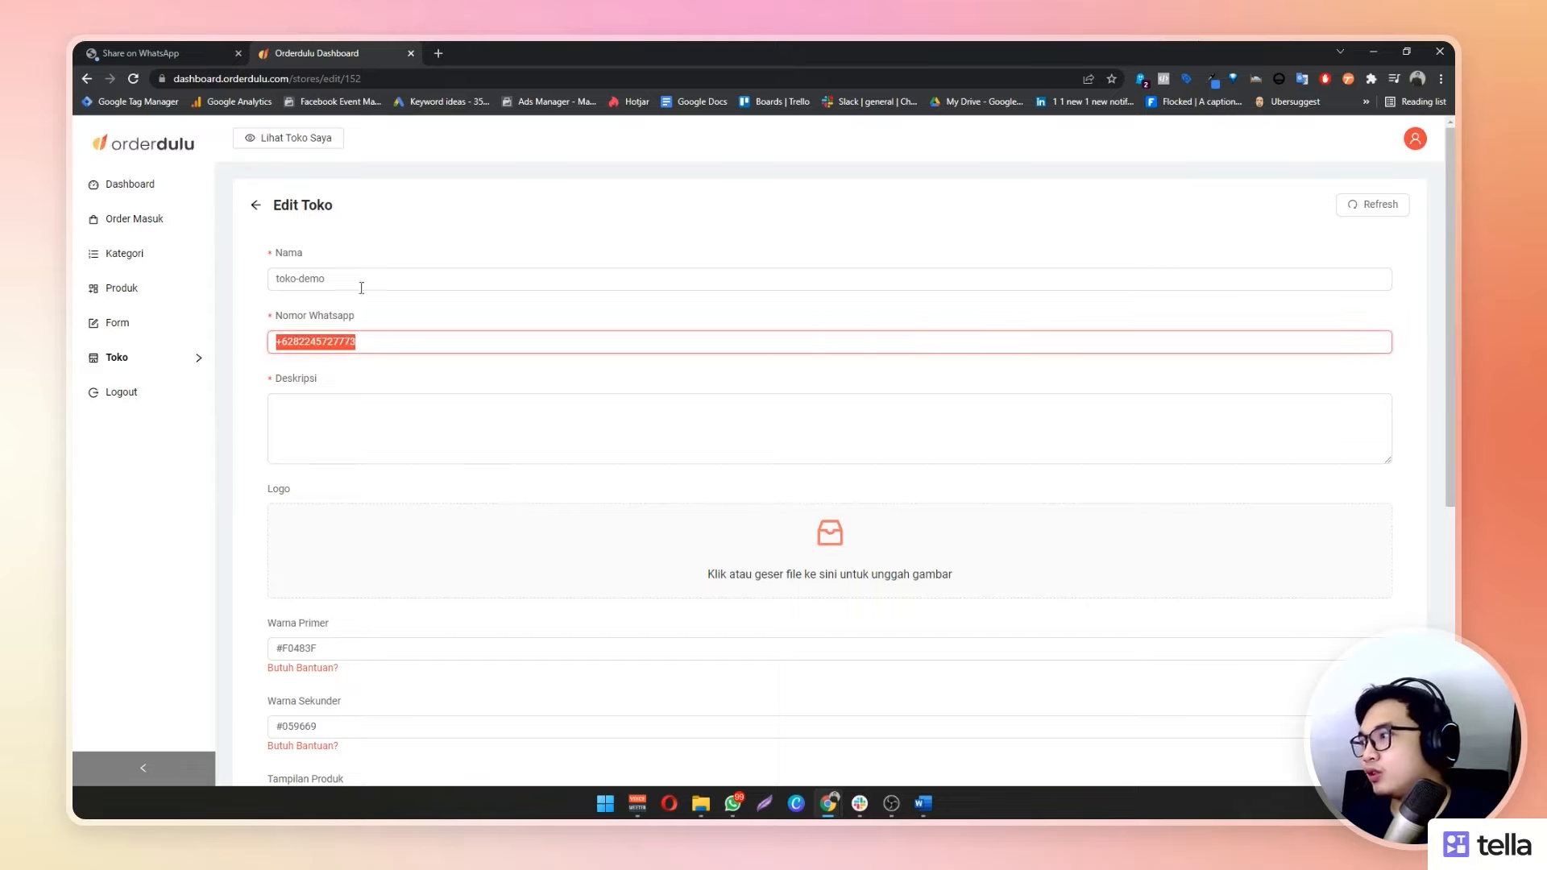
left_click(393, 336)
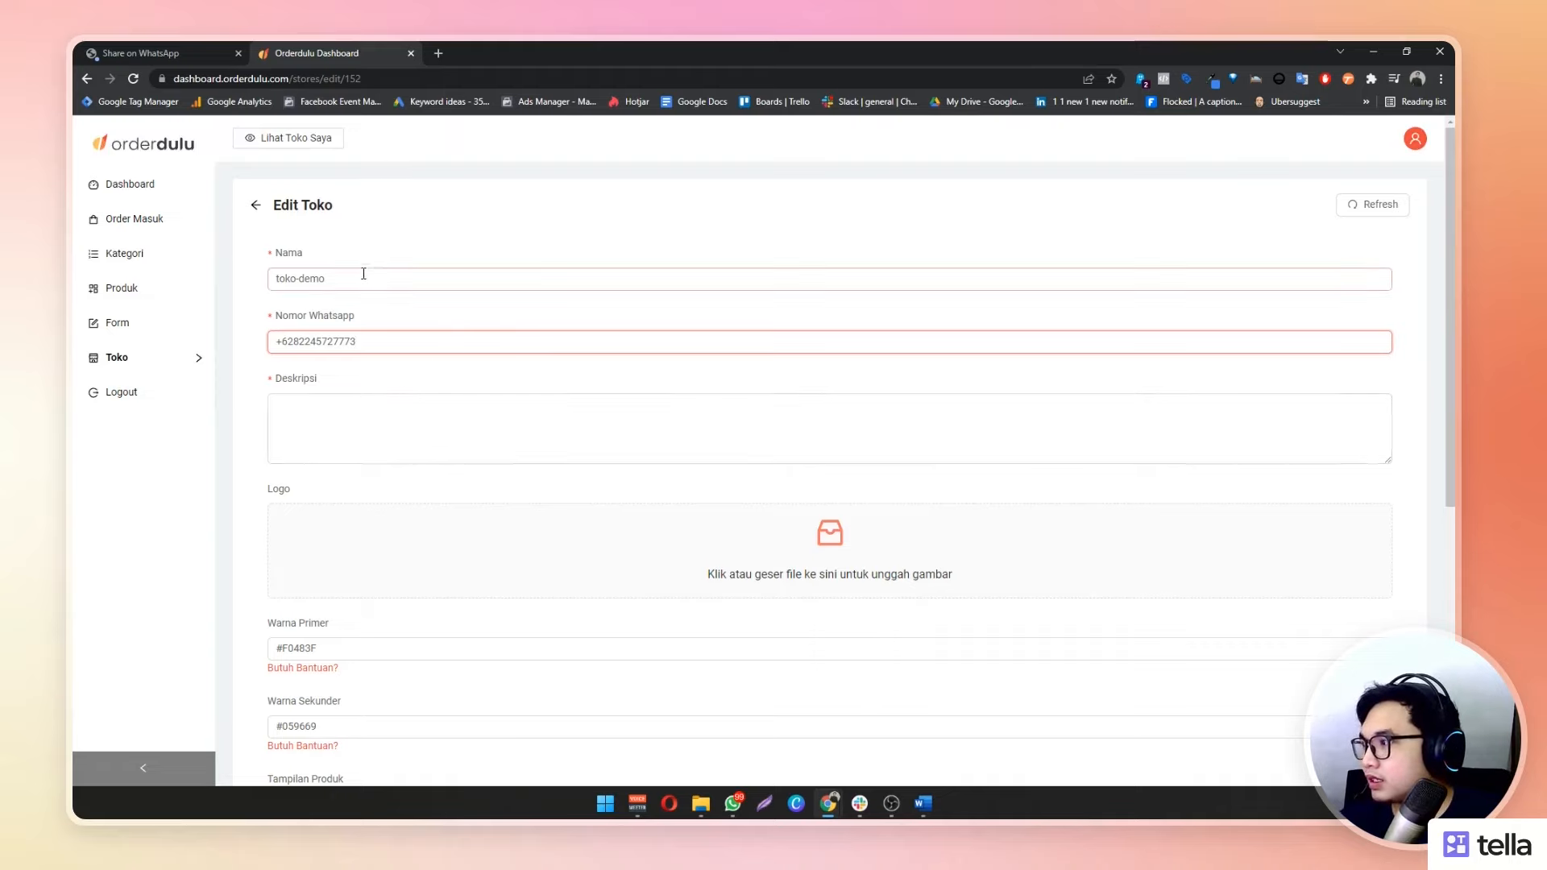
left_click(505, 421)
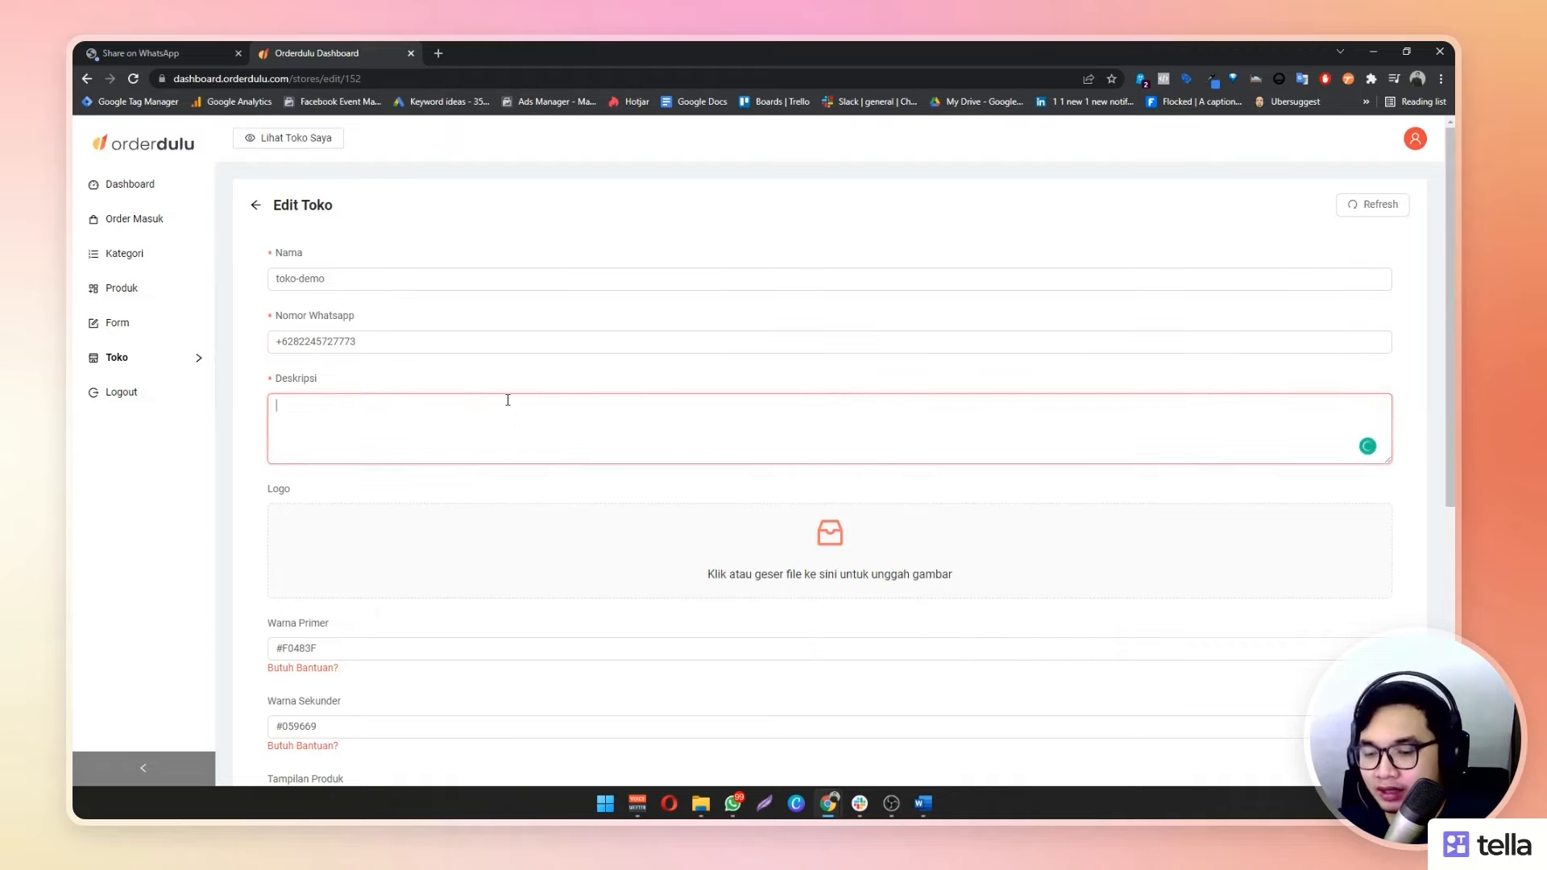
type("Tok")
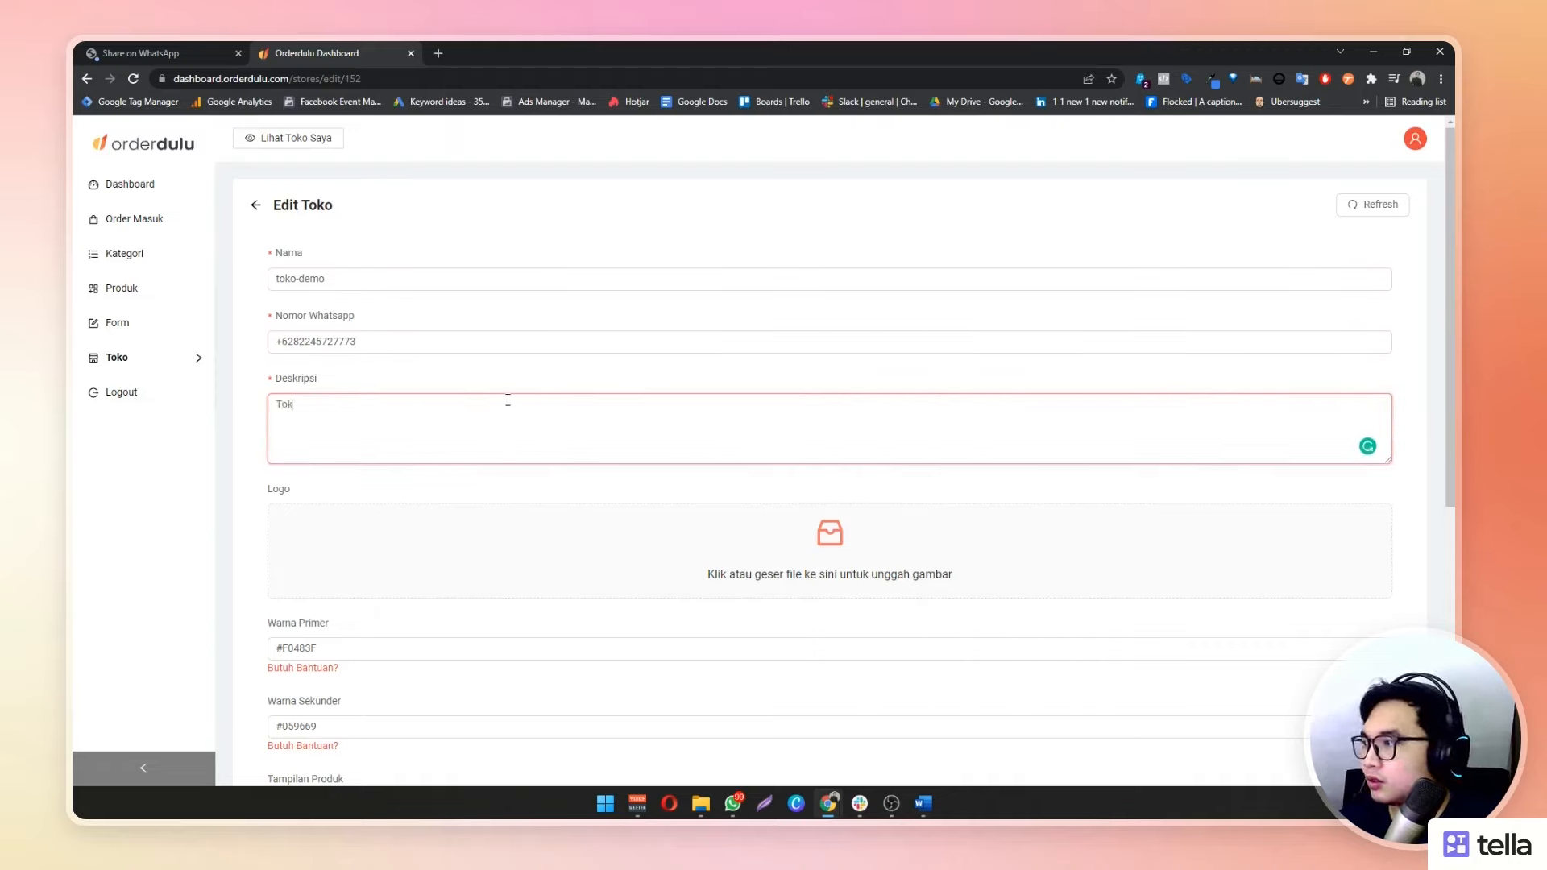
type("o Kue Enak ")
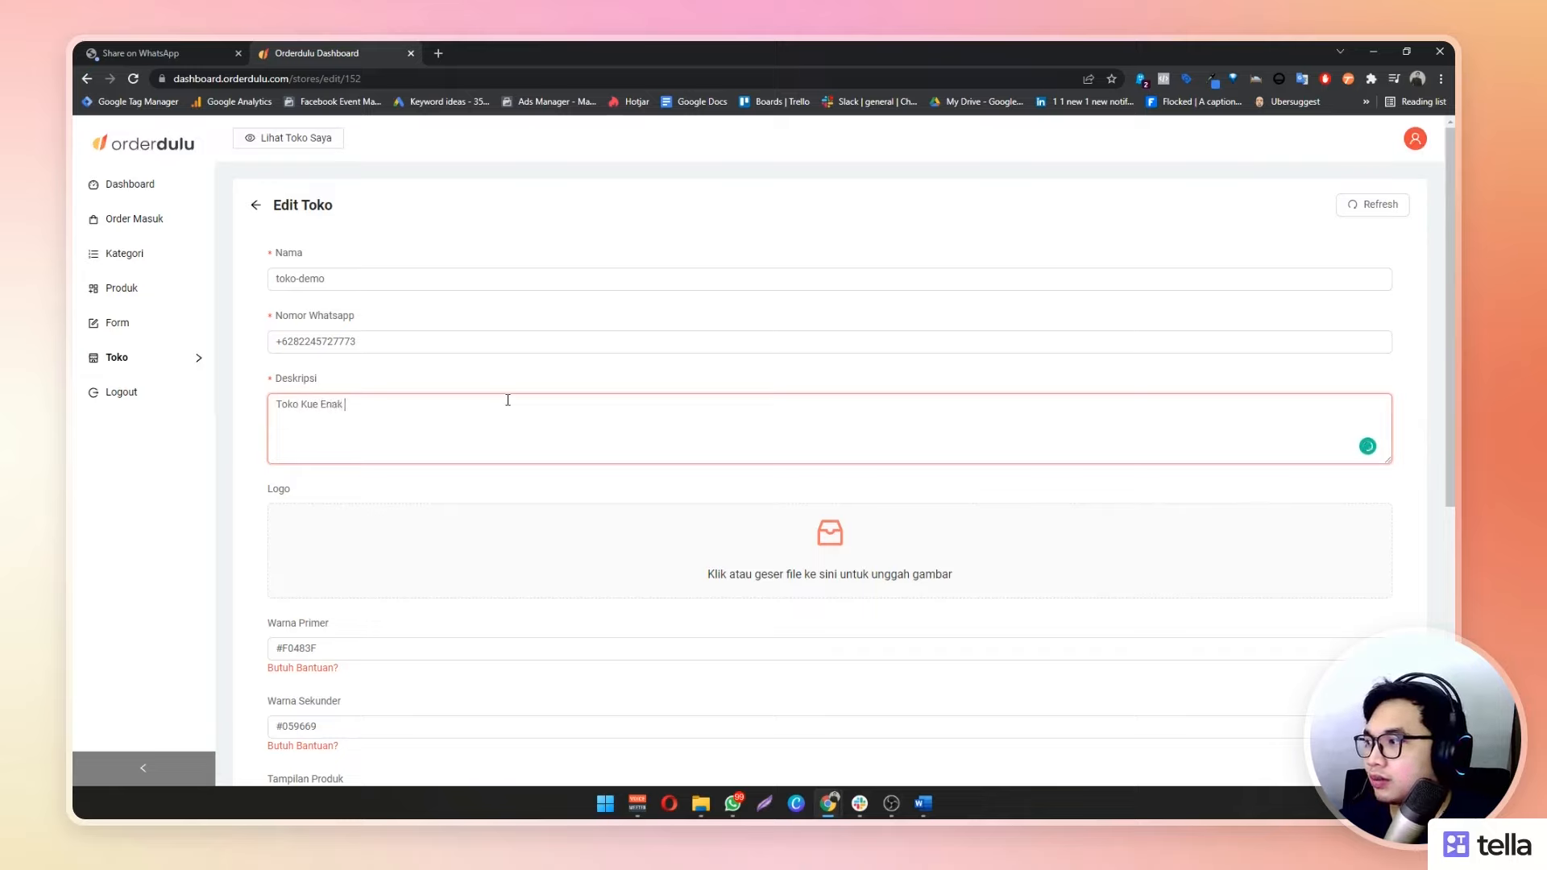
type("berdiri sejak tah")
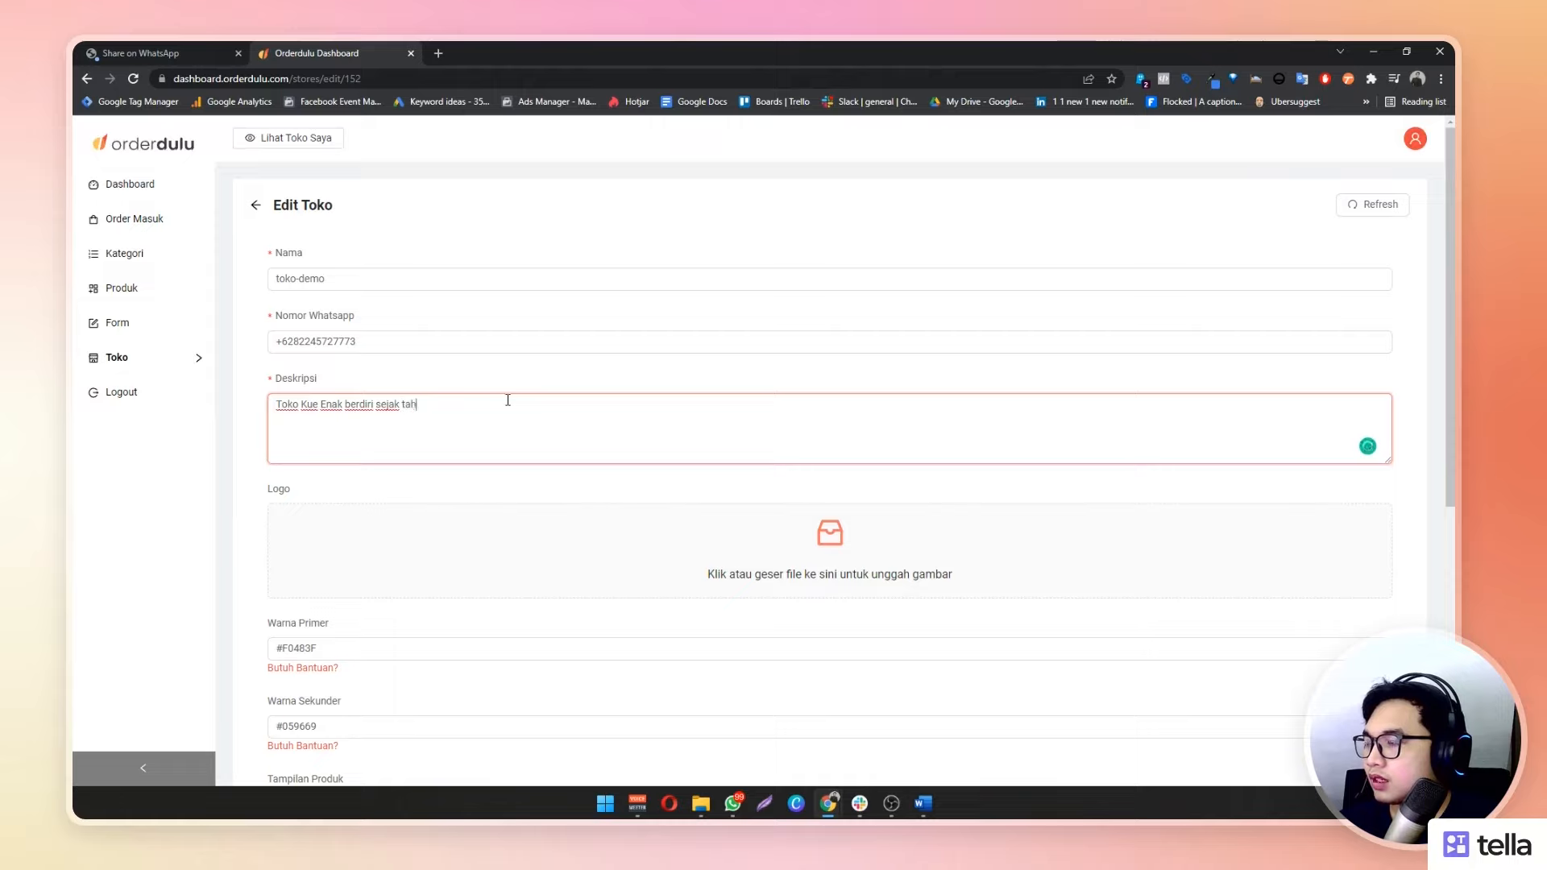
type("un 1999")
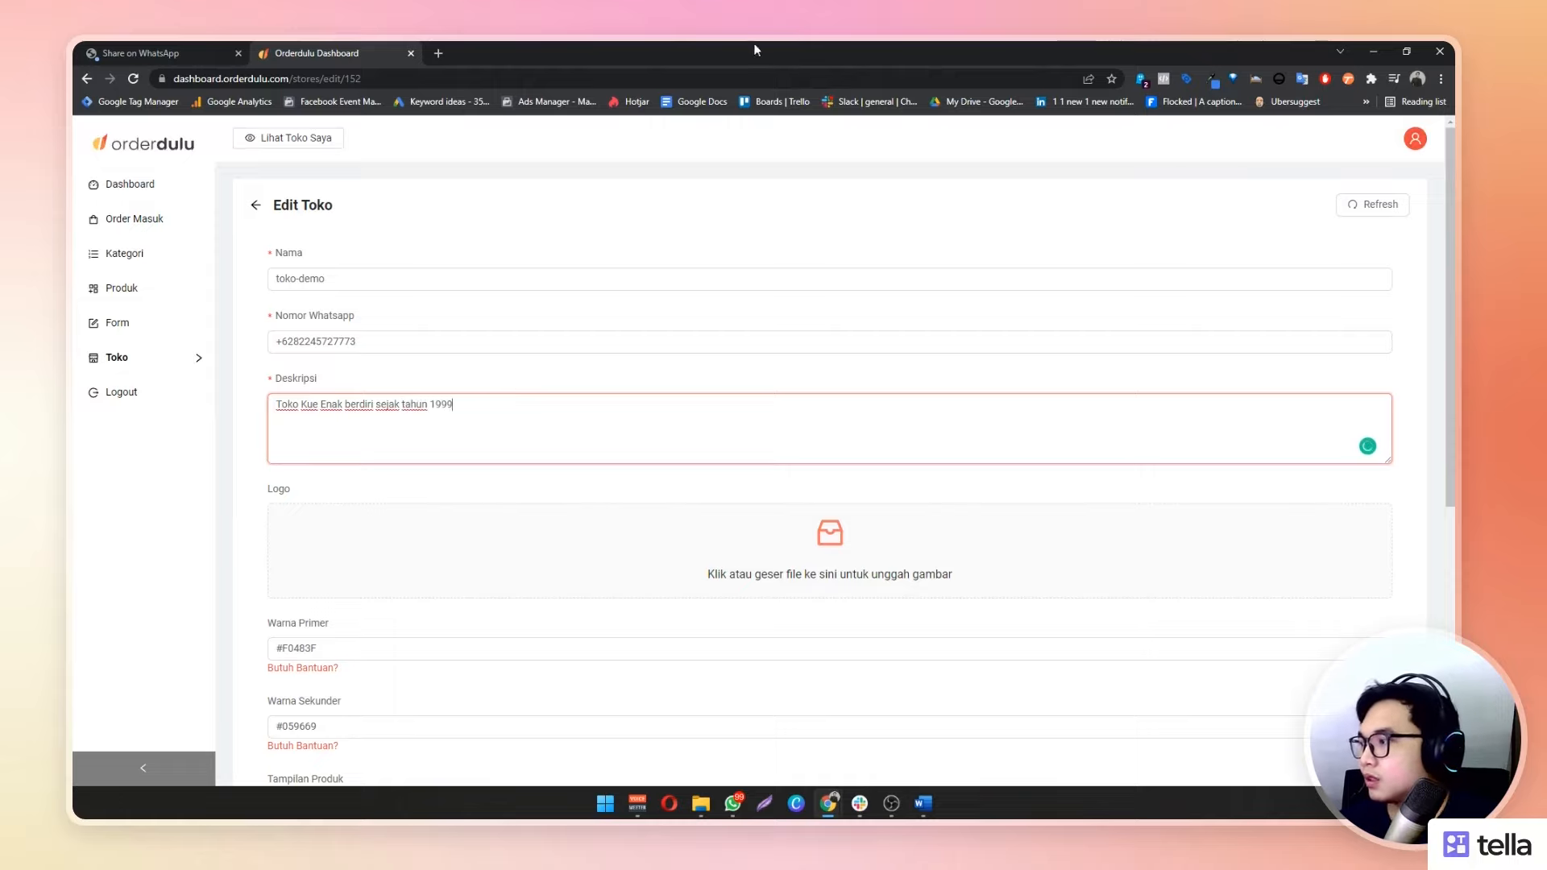
Upload the cake picture from the file folder as the store logo
left_click(701, 805)
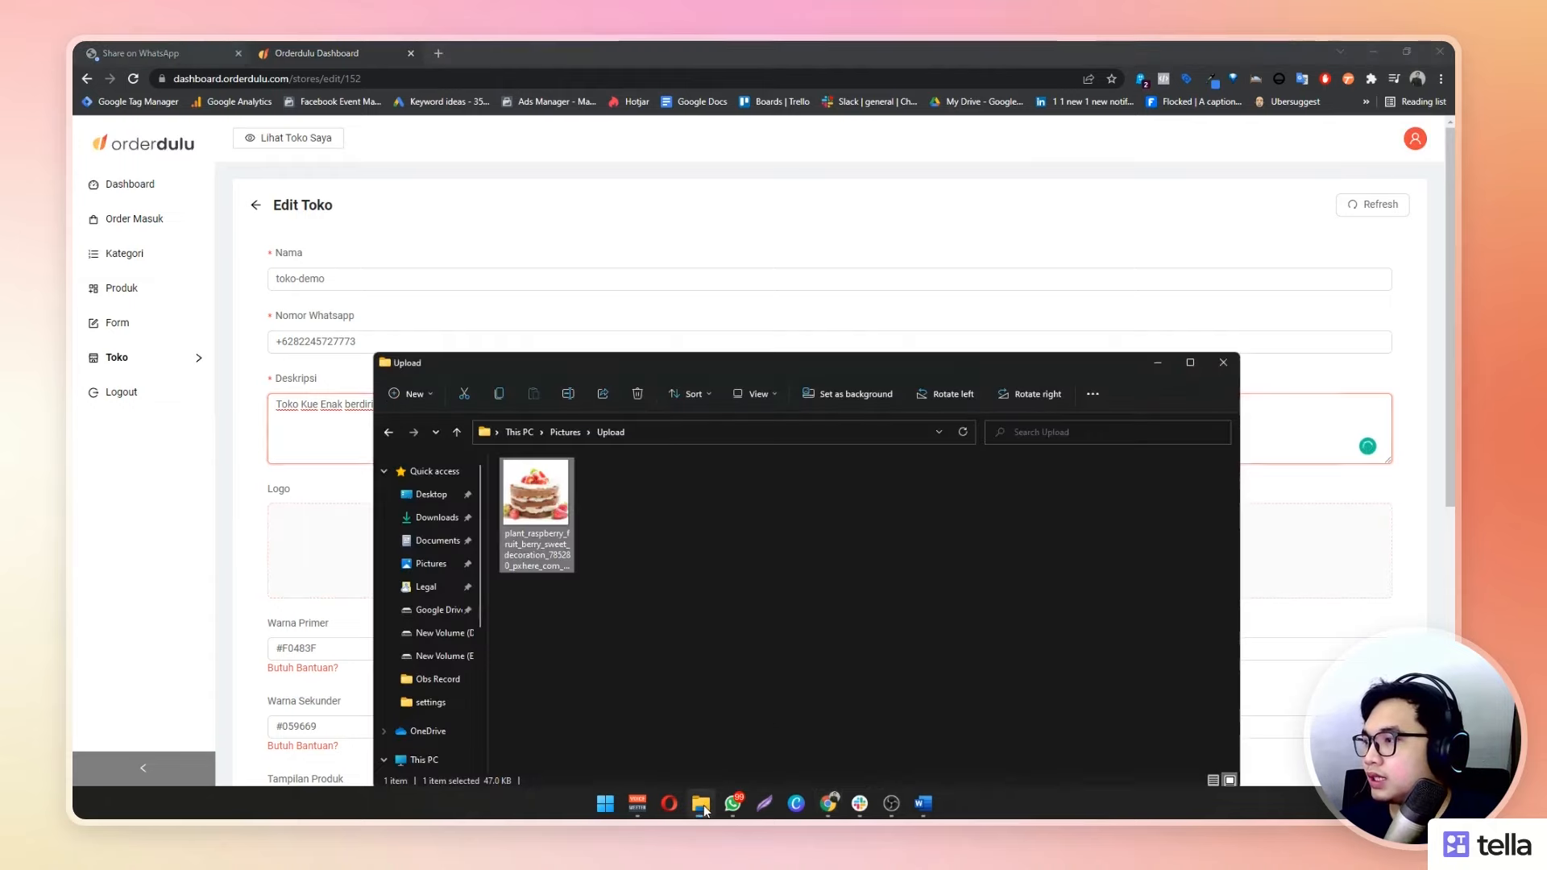
left_click_drag(701, 371, 925, 549)
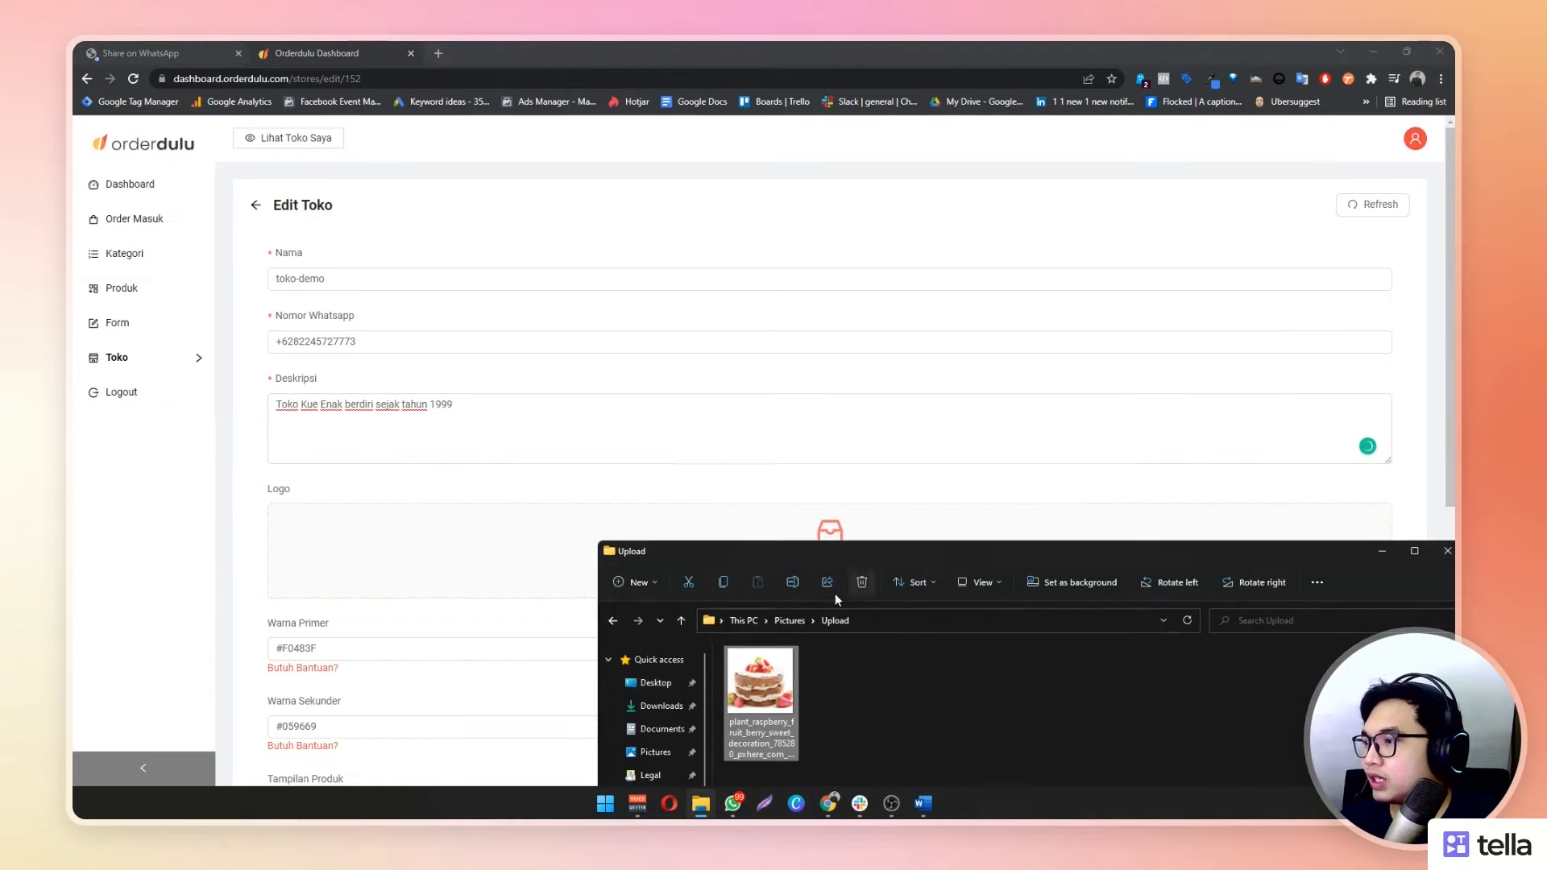
left_click_drag(760, 683, 493, 557)
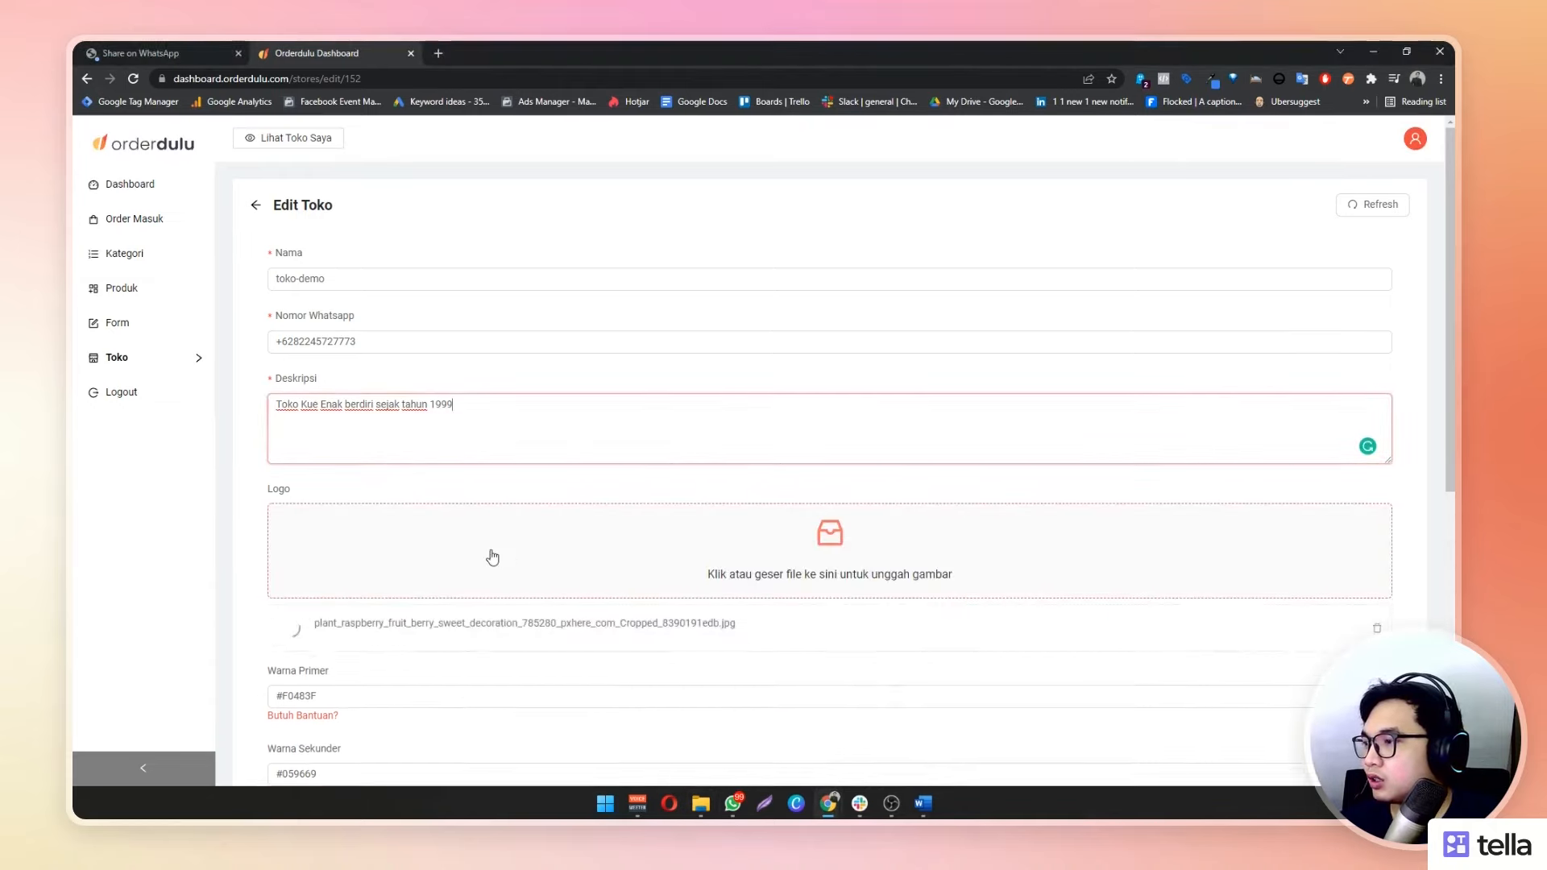
Inspect the primary #F0483F and secondary #059669 colour codes, then open a new browser tab
scroll(878, 568, "down", 2)
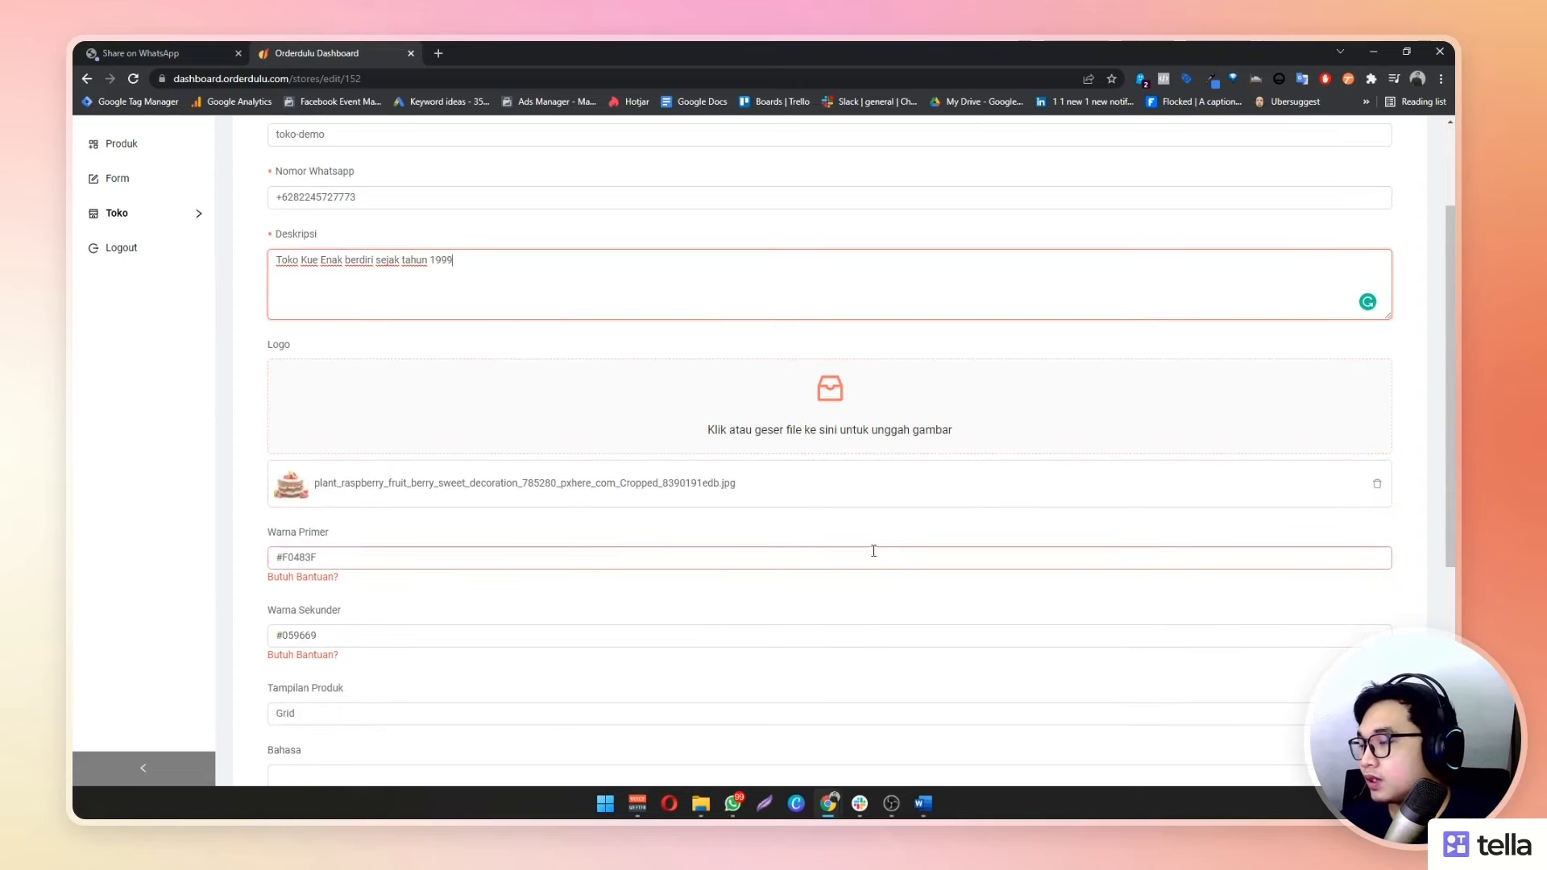
scroll(873, 551, "down", 1)
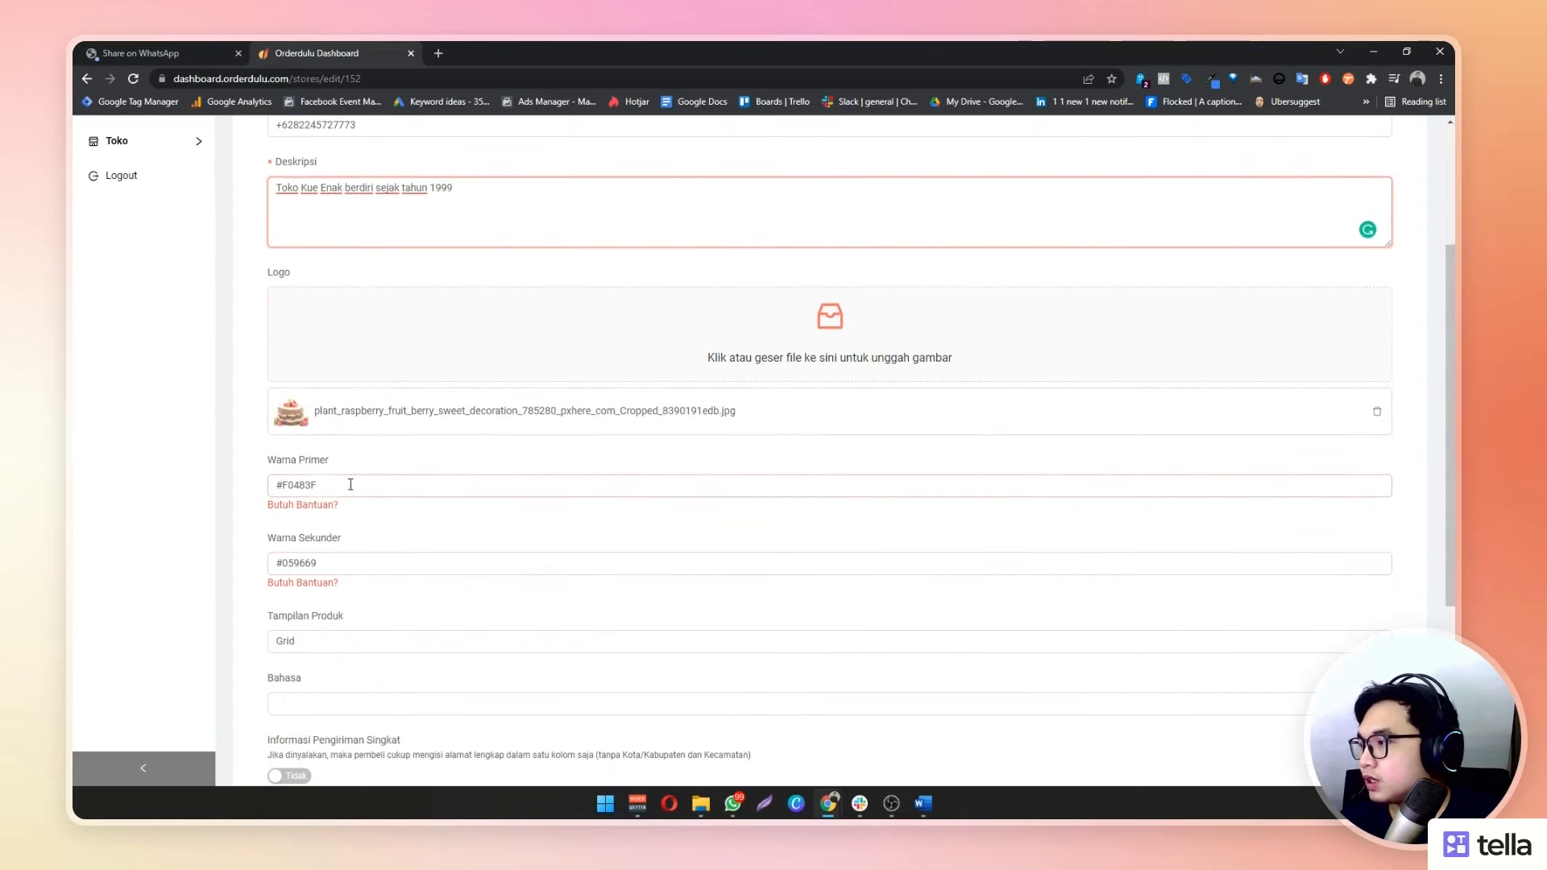
mouse_move(319, 484)
left_mouse_down()
mouse_move(280, 484)
mouse_move(318, 484)
left_mouse_up()
left_click_drag(344, 561, 241, 563)
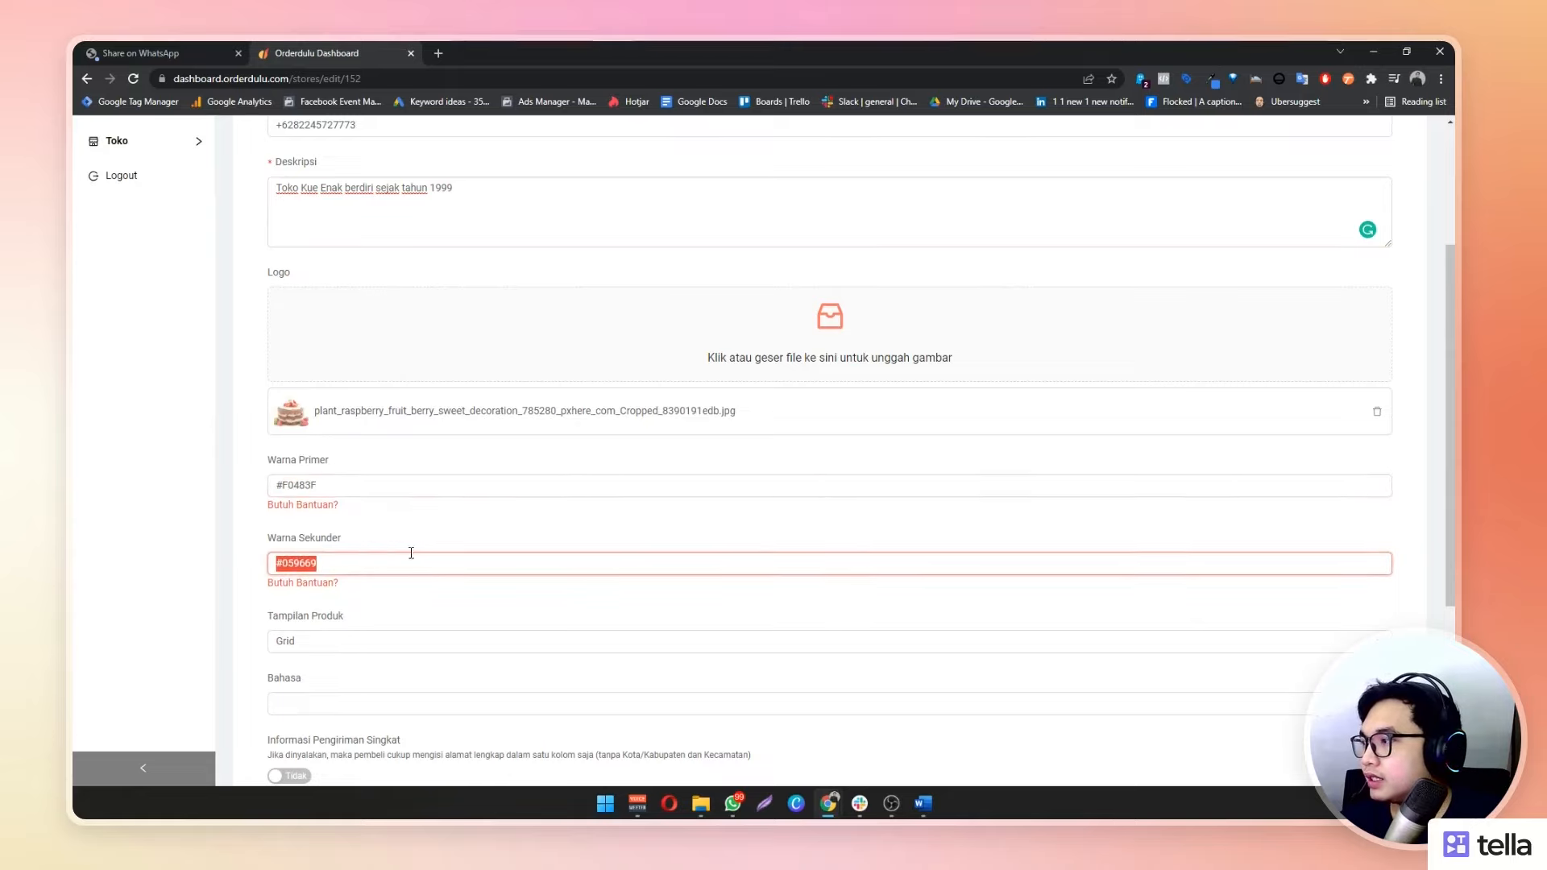
left_click(485, 526)
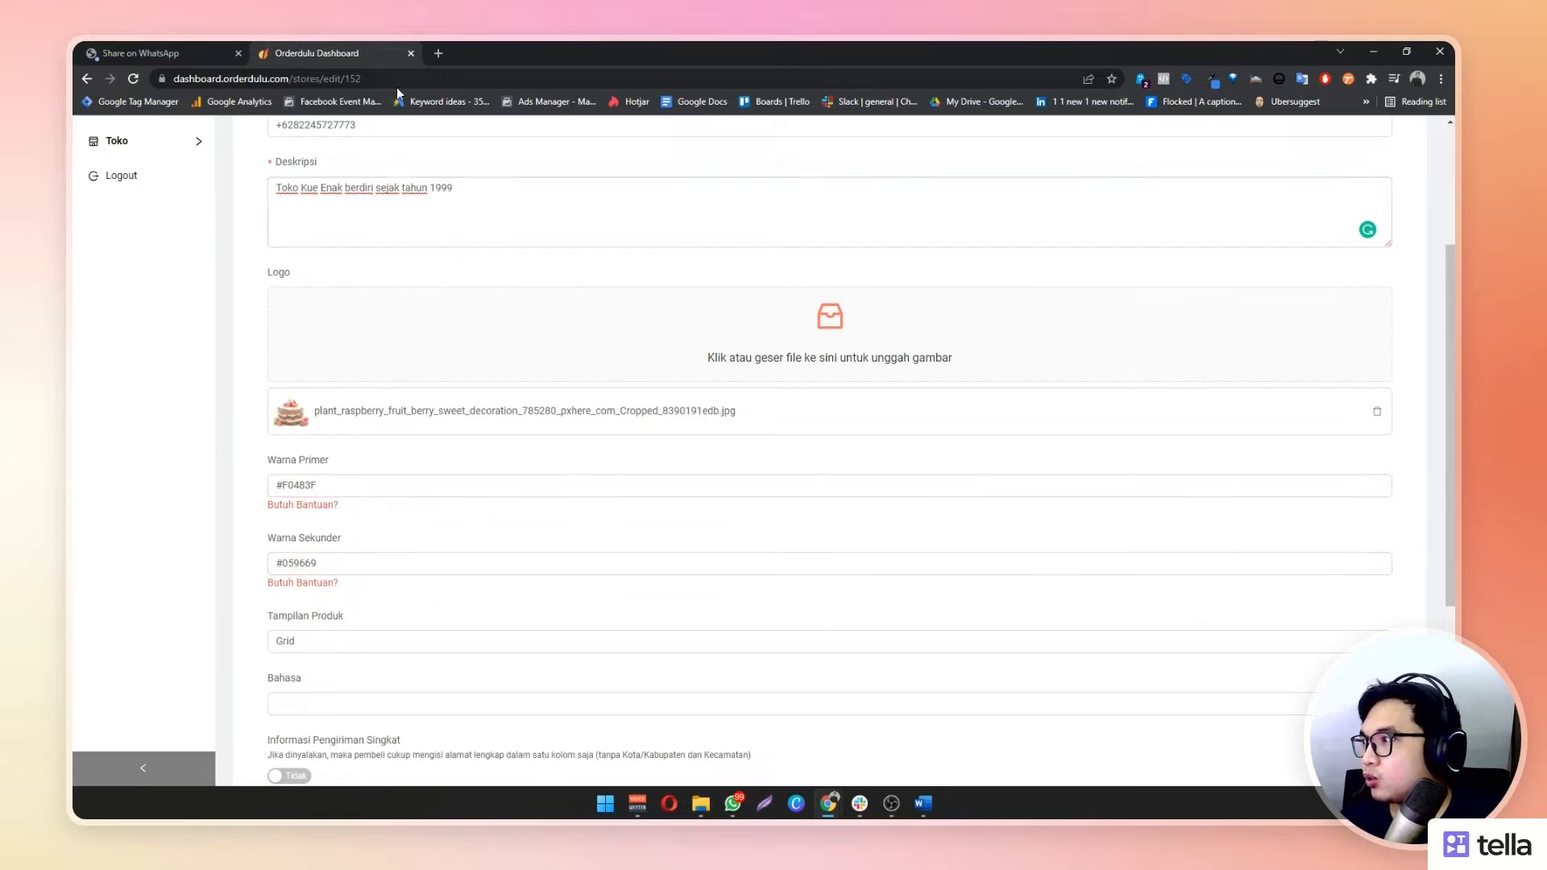
scroll(502, 397, "up", 3)
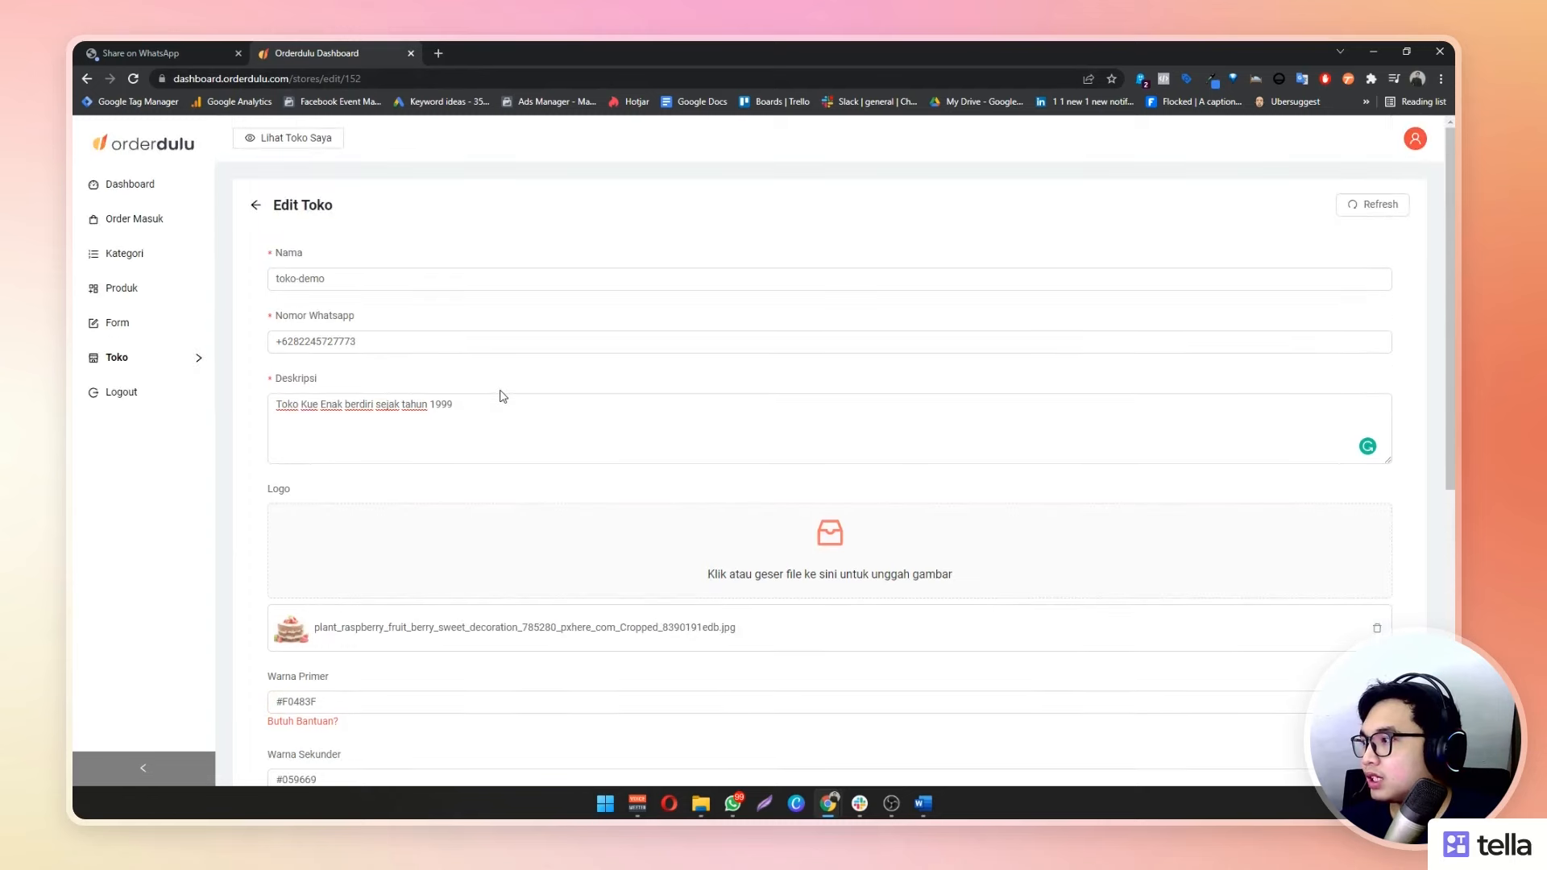
scroll(501, 397, "down", 3)
left_click_drag(317, 485, 286, 487)
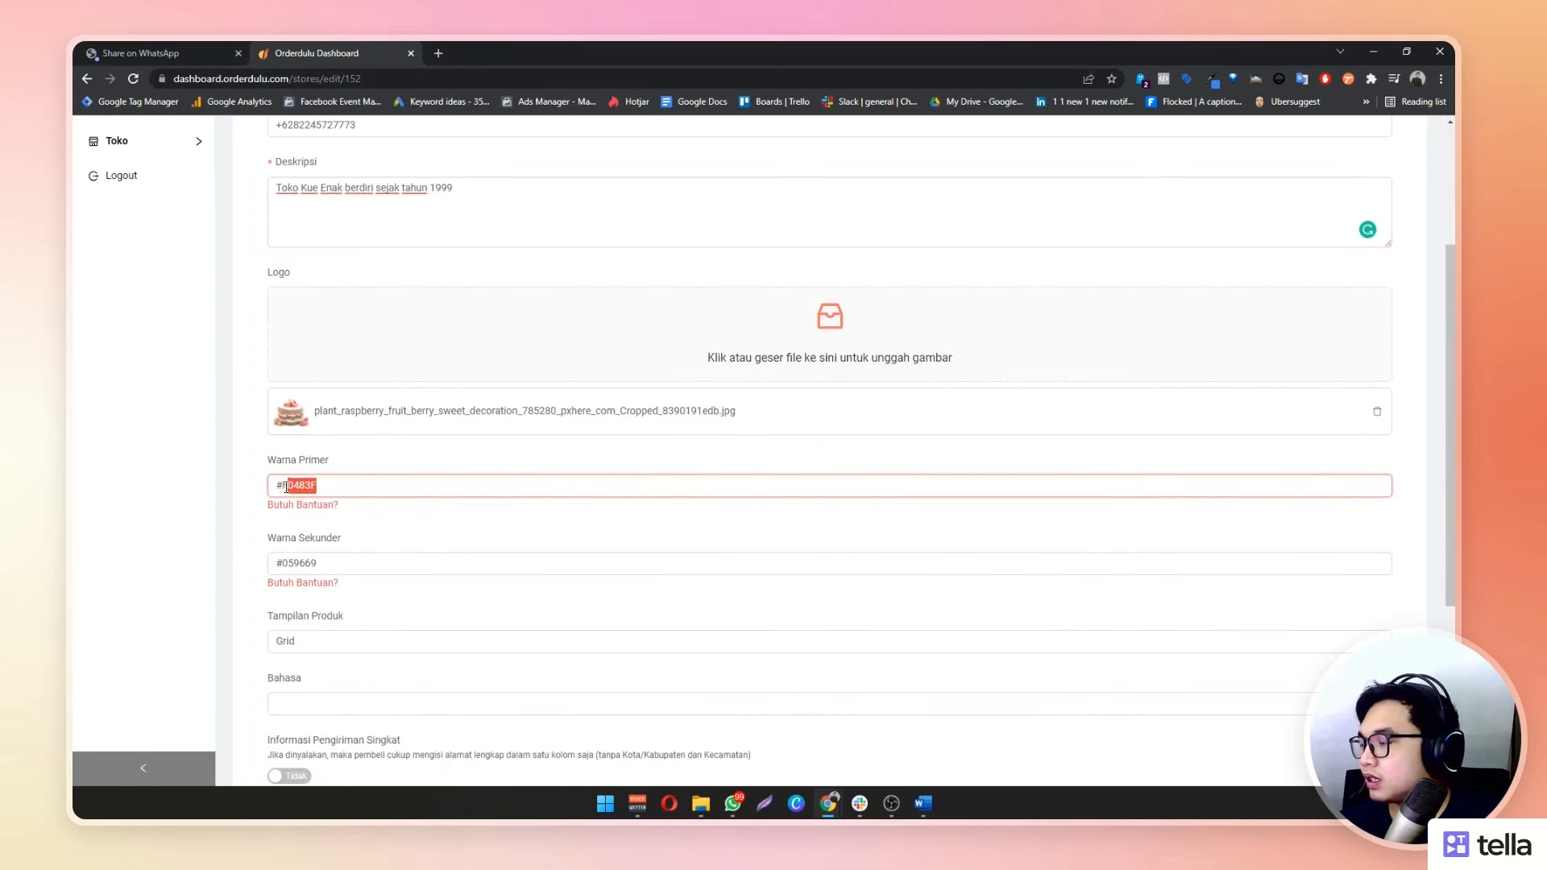
left_click_drag(319, 563, 283, 564)
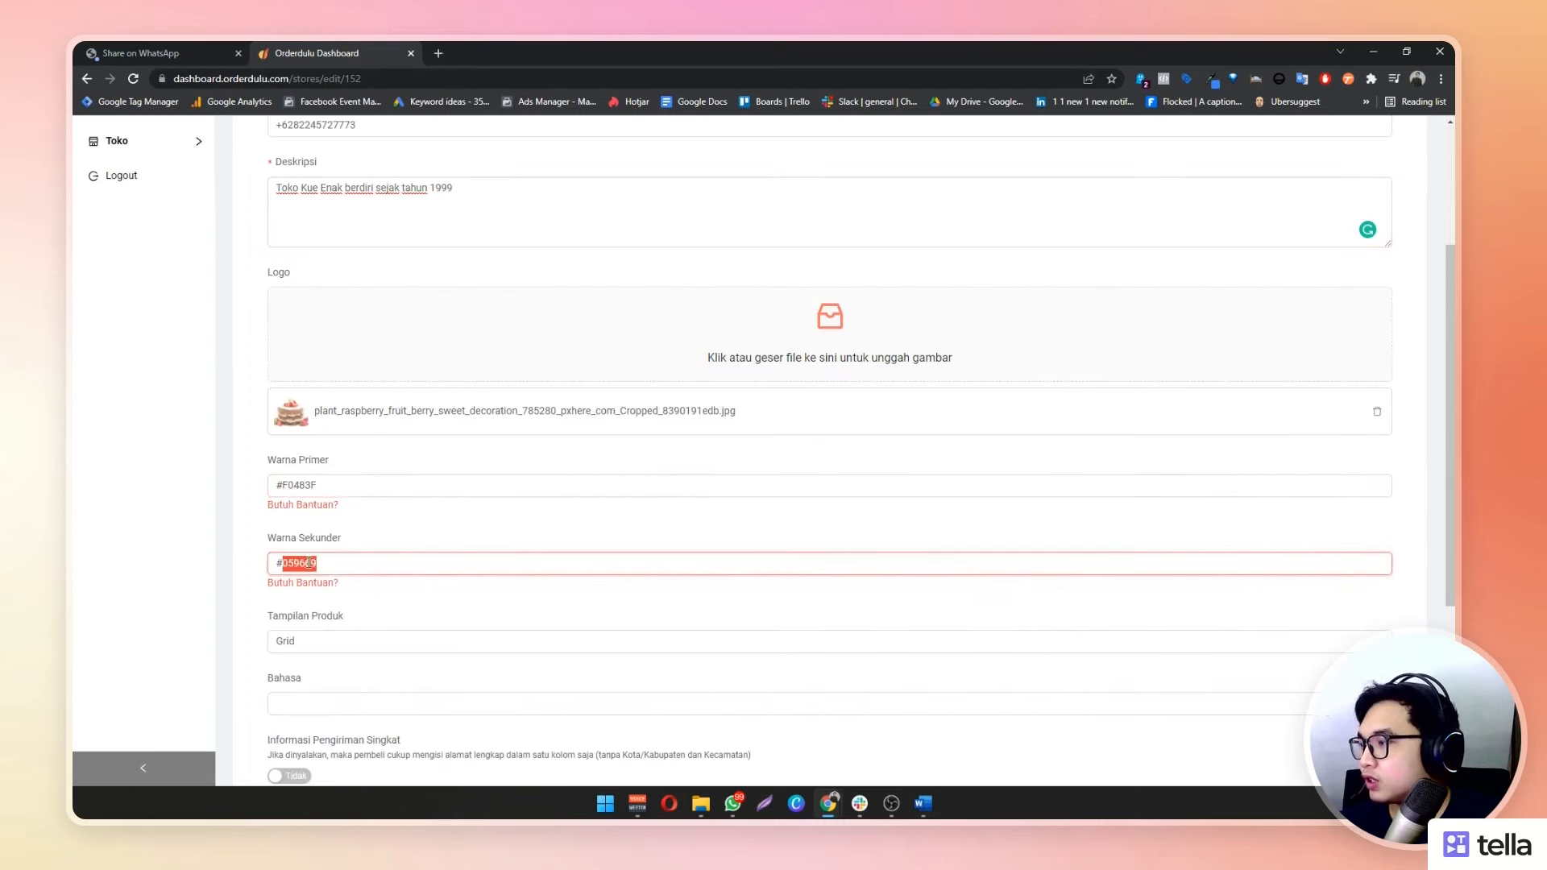
scroll(350, 539, "up", 1)
triple_click(287, 559)
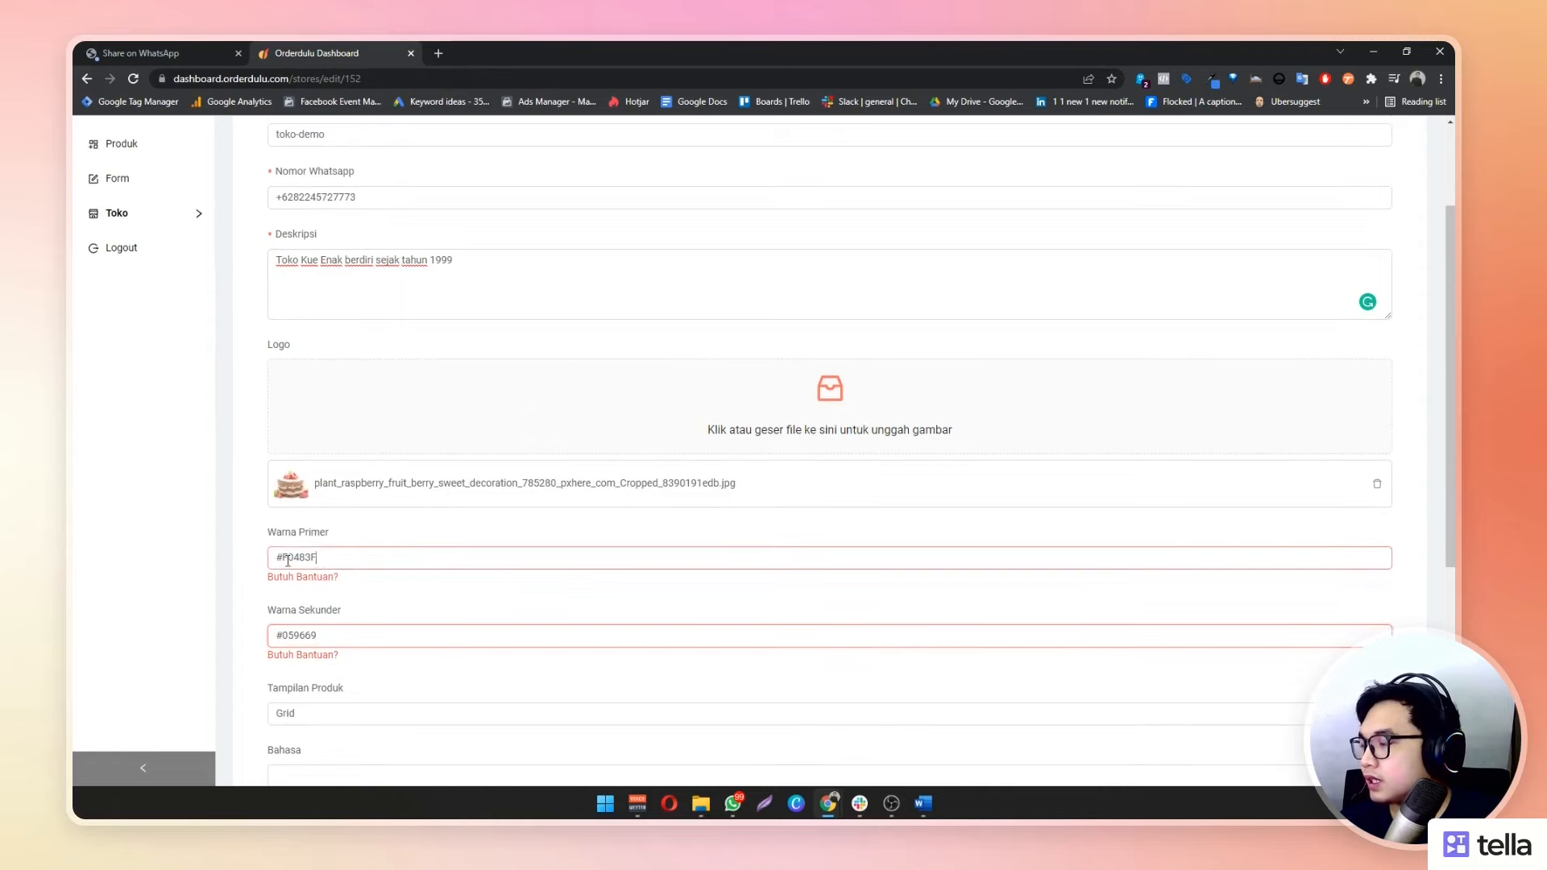
left_click(382, 656)
left_click_drag(382, 656, 330, 641)
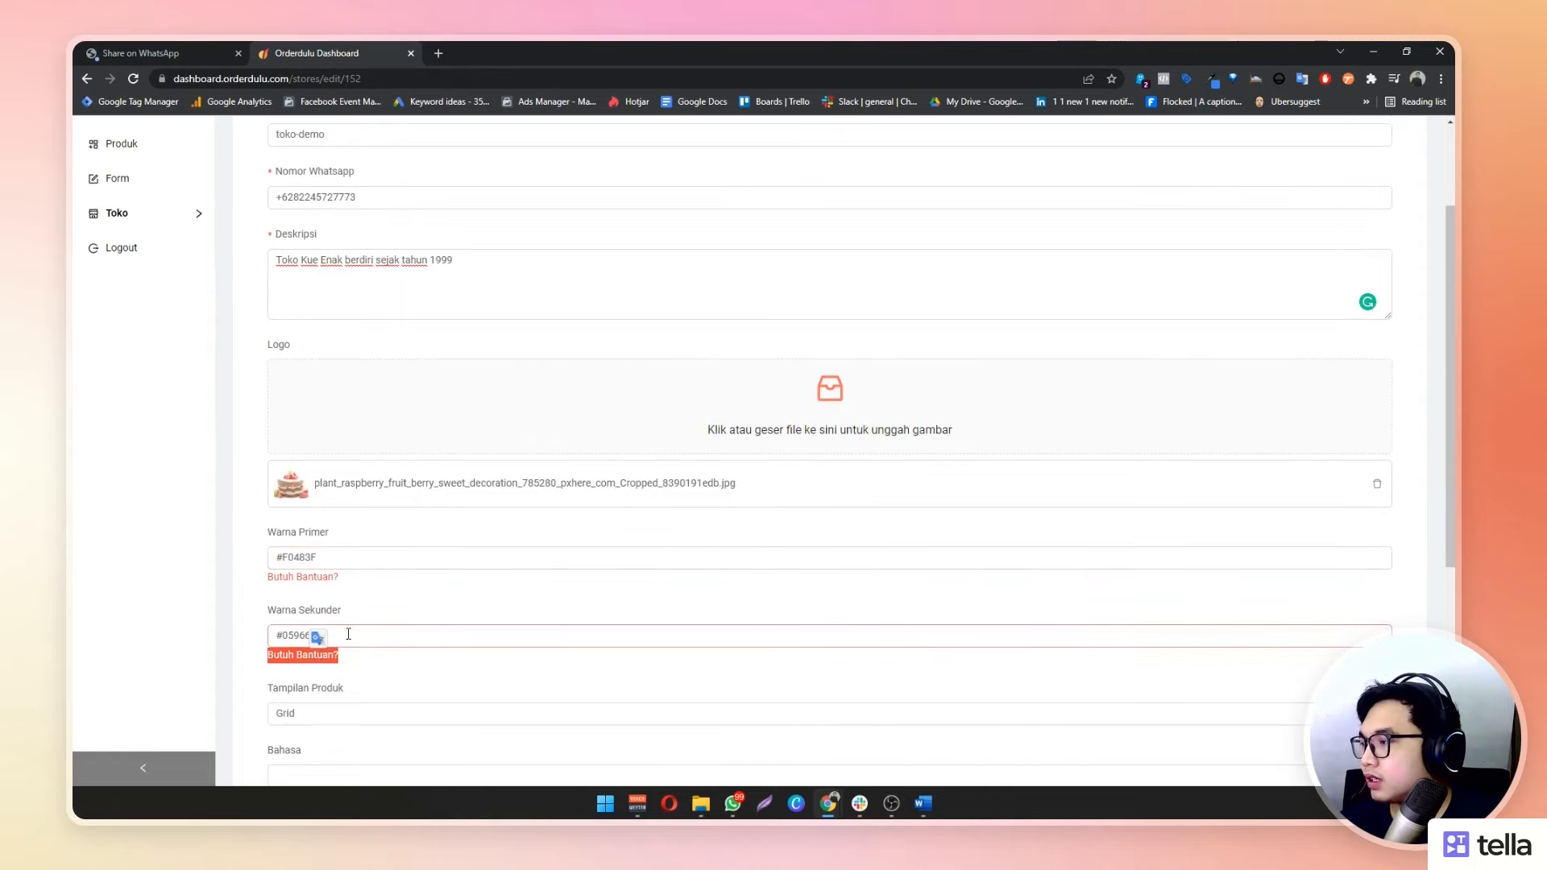
left_click(192, 607)
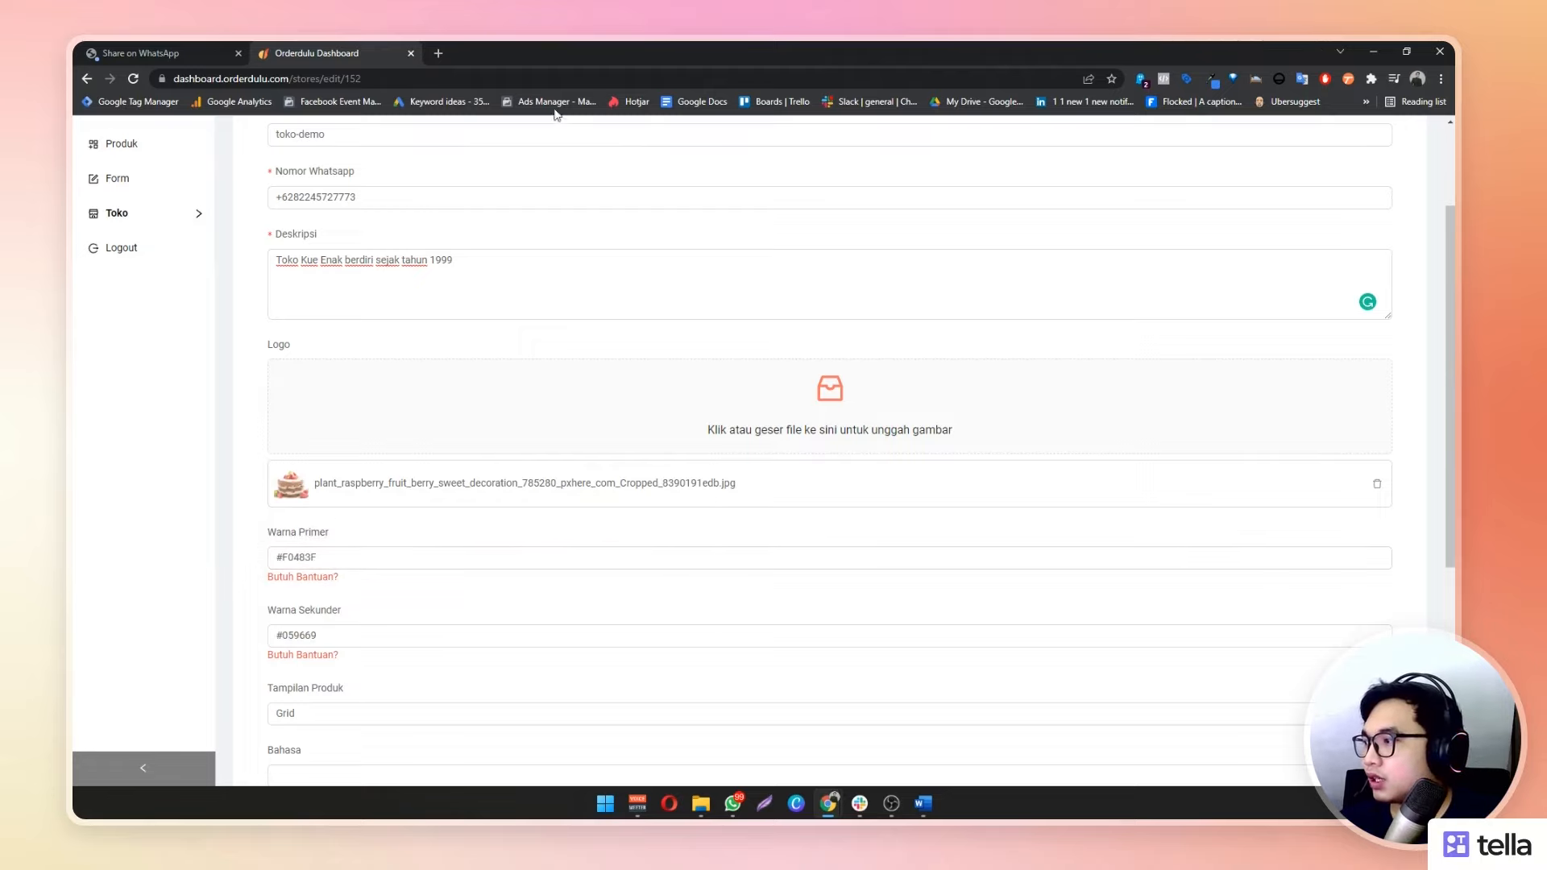
left_click(438, 54)
Search Google for 'hex color' and copy the bright blue #1e05ff from its colour picker
type("hex color")
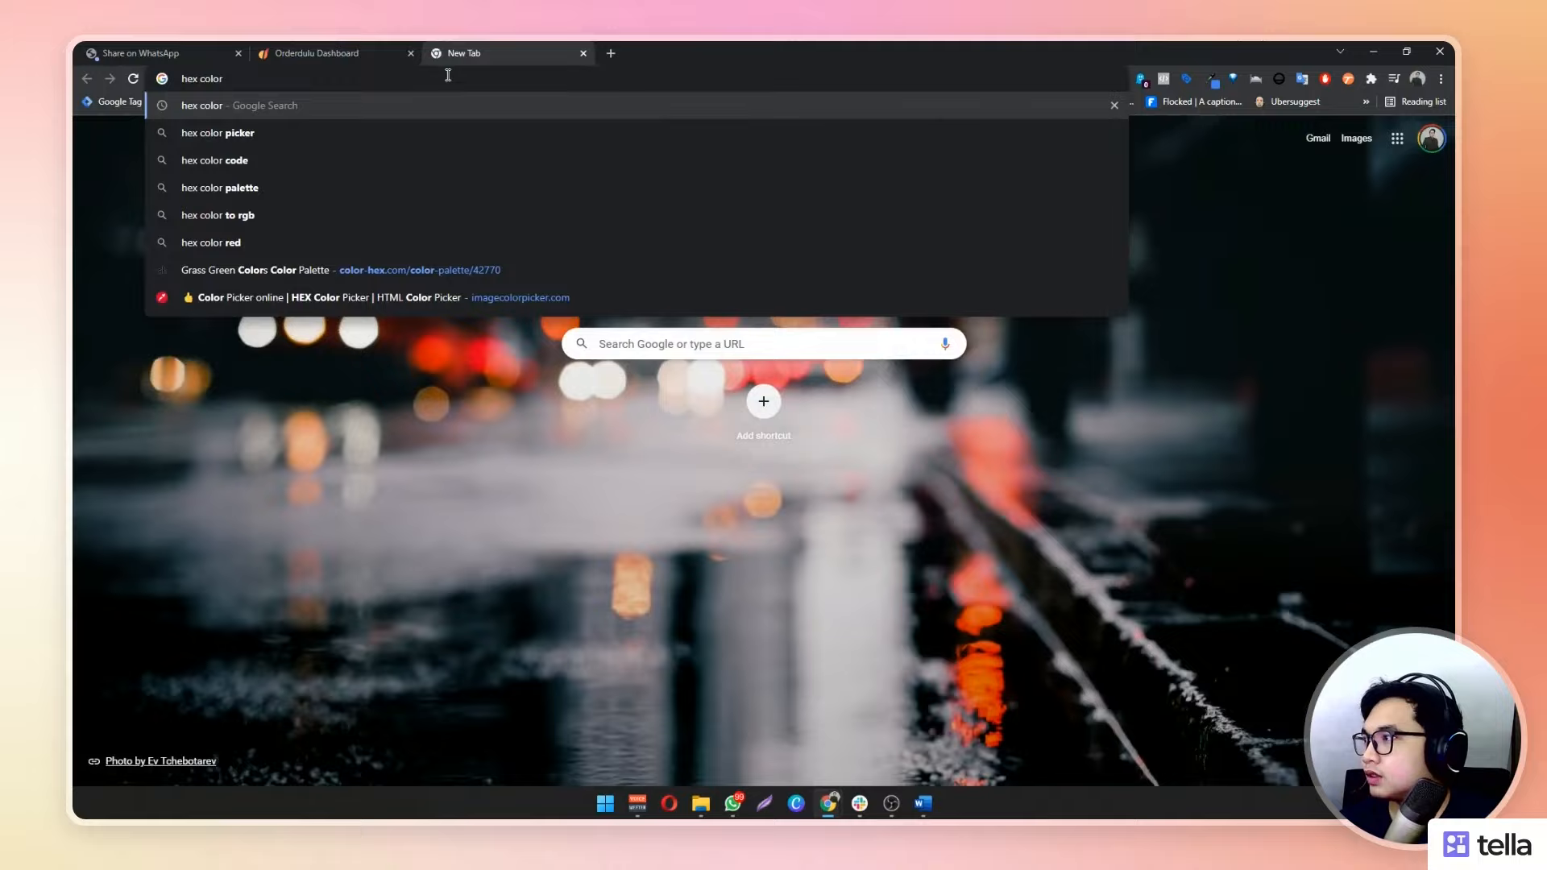
key("Return")
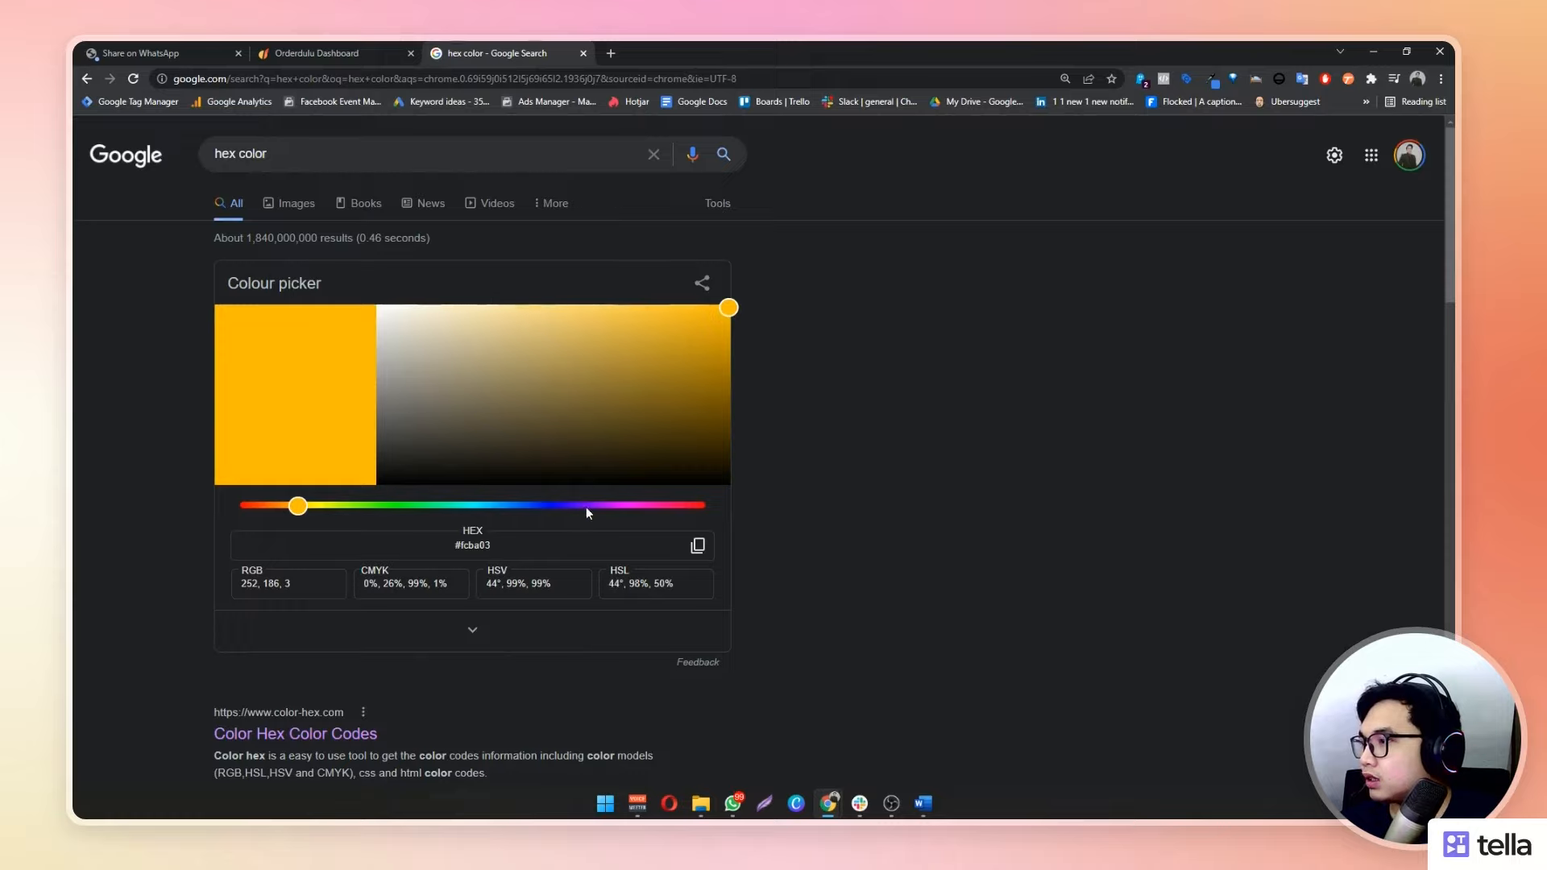
left_click(559, 506)
left_click(730, 305)
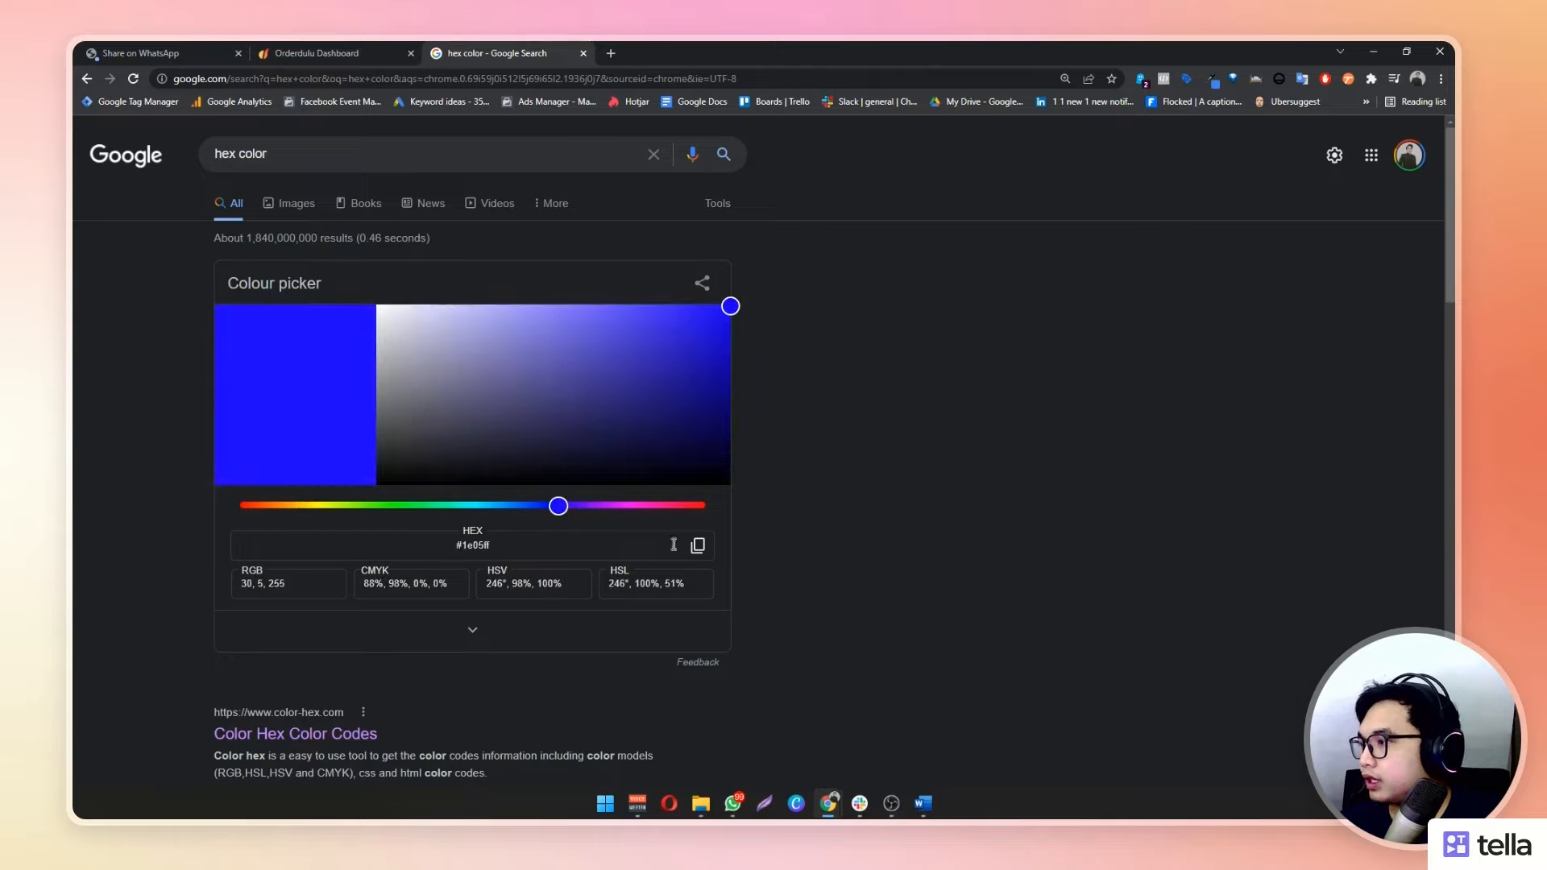
left_click(698, 548)
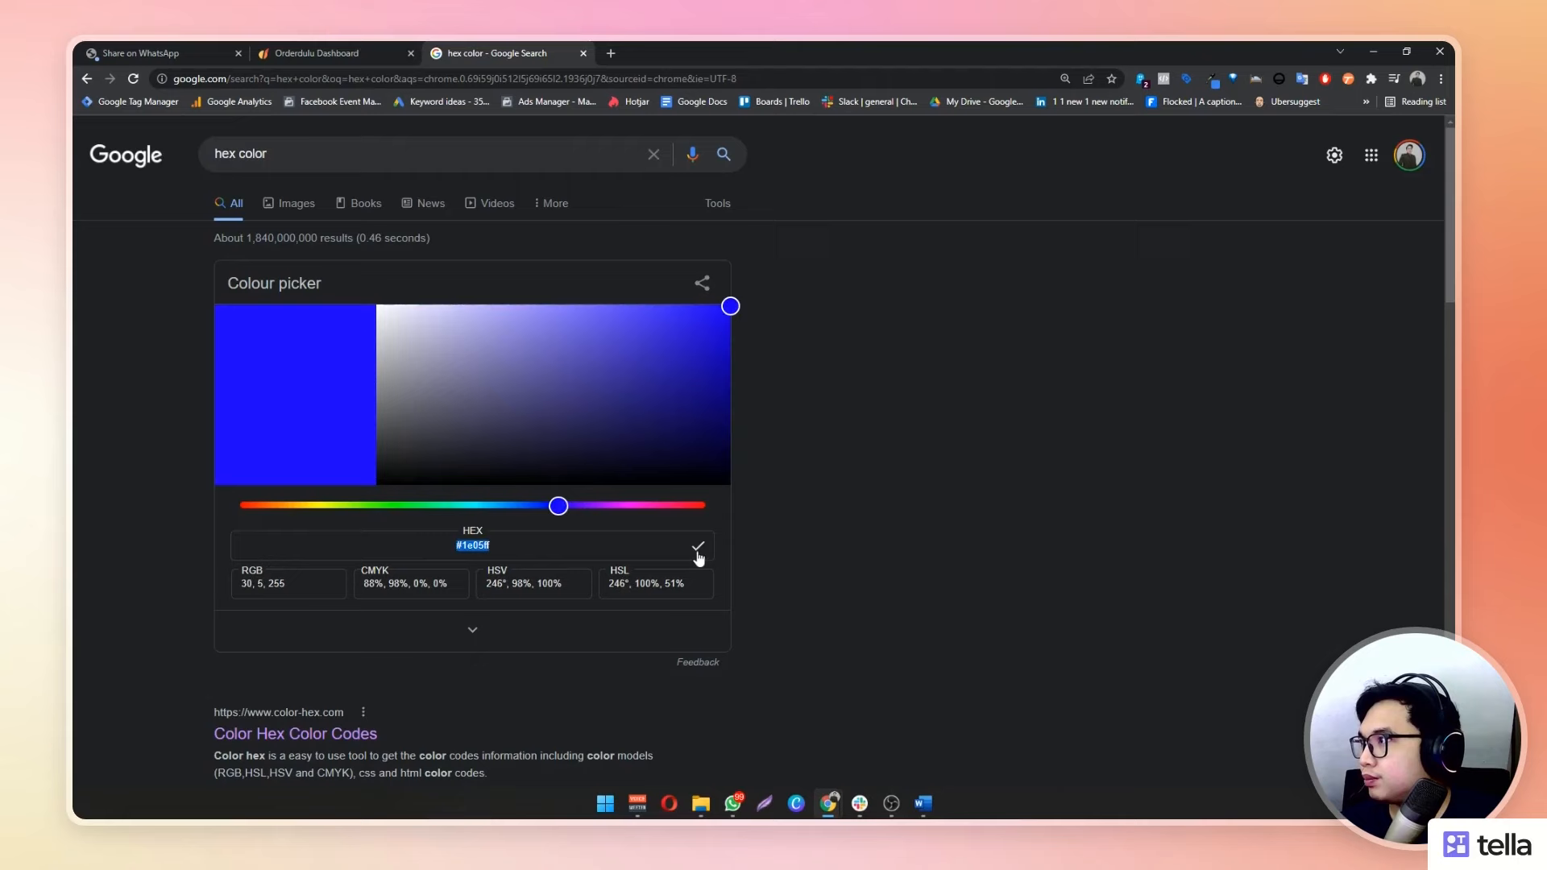
Back in Orderdulu's edit form, select the entire primary colour value
left_click(322, 50)
left_click(398, 562)
key("ctrl+a")
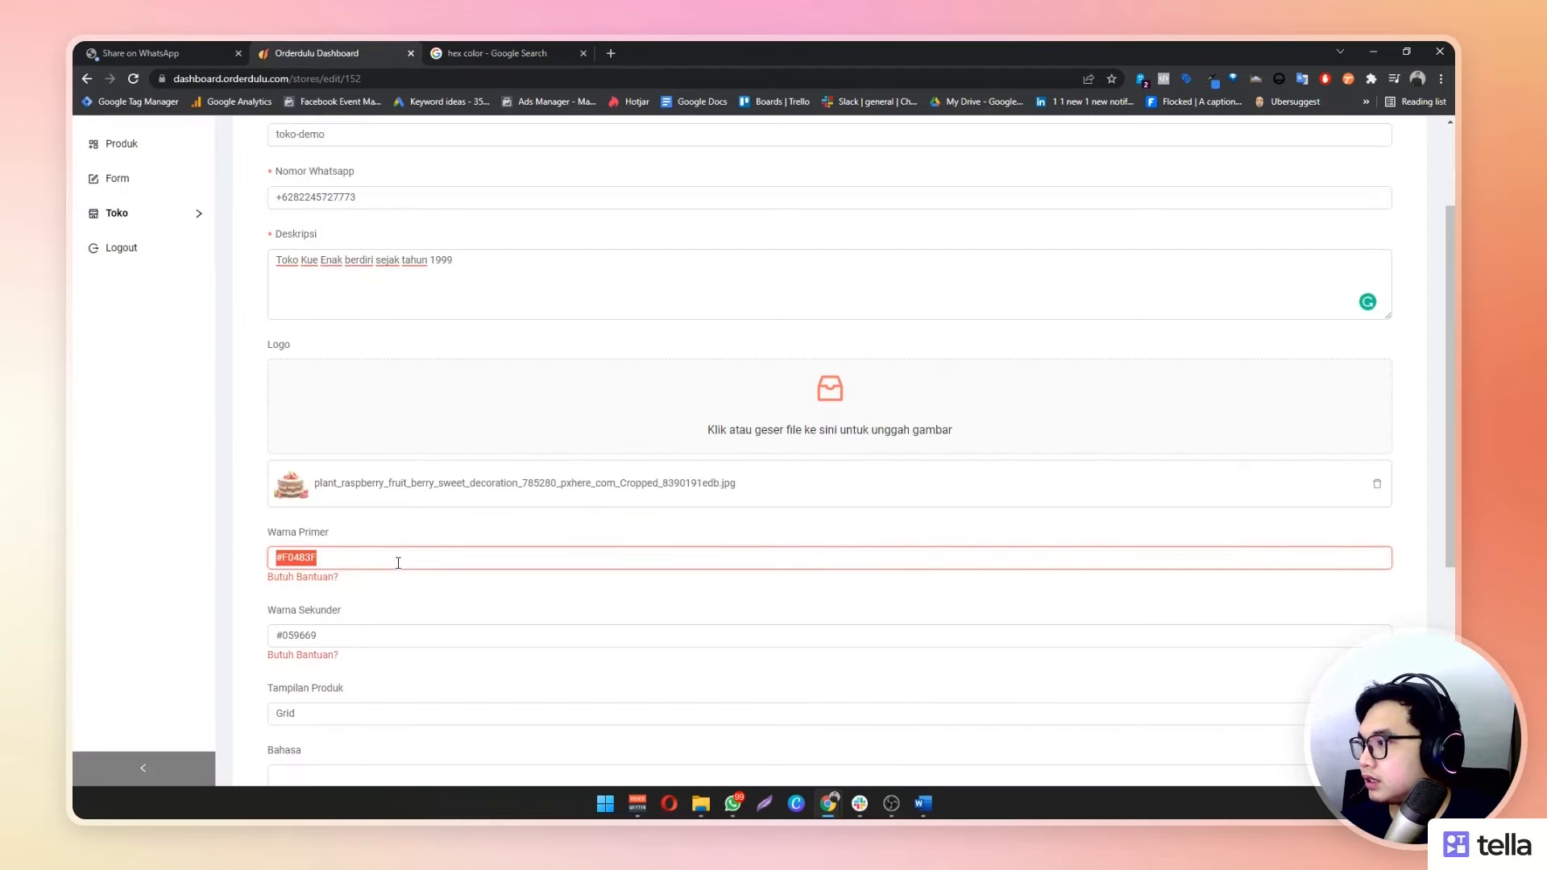
Paste #1e05ff as the primary colour, then copy and paste magenta #ee05ff as the secondary colour
key("ctrl+v")
left_click(451, 50)
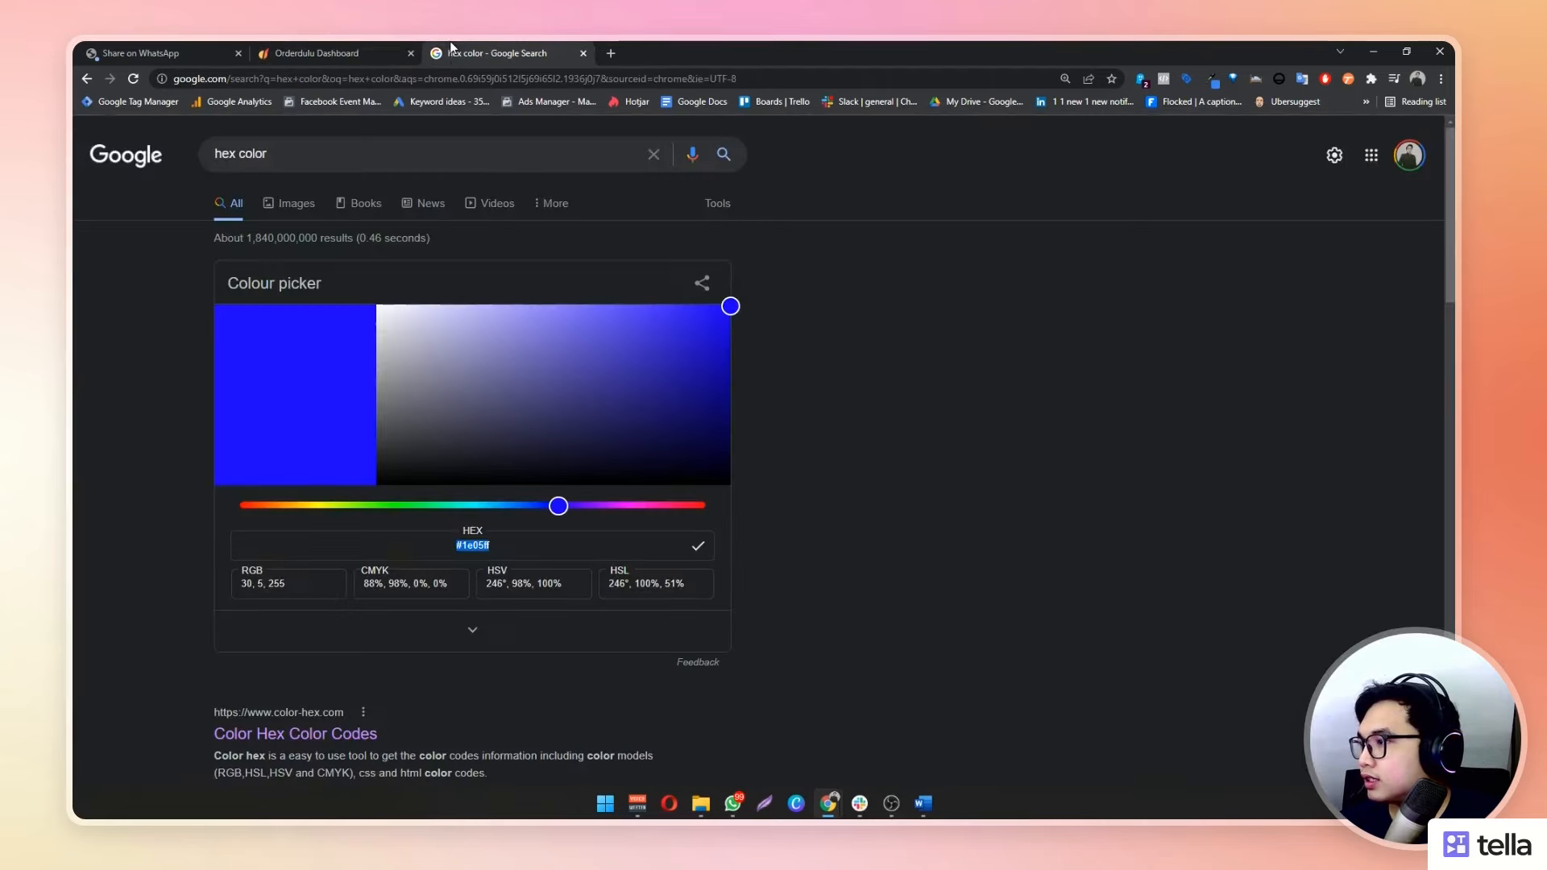
left_click(631, 507)
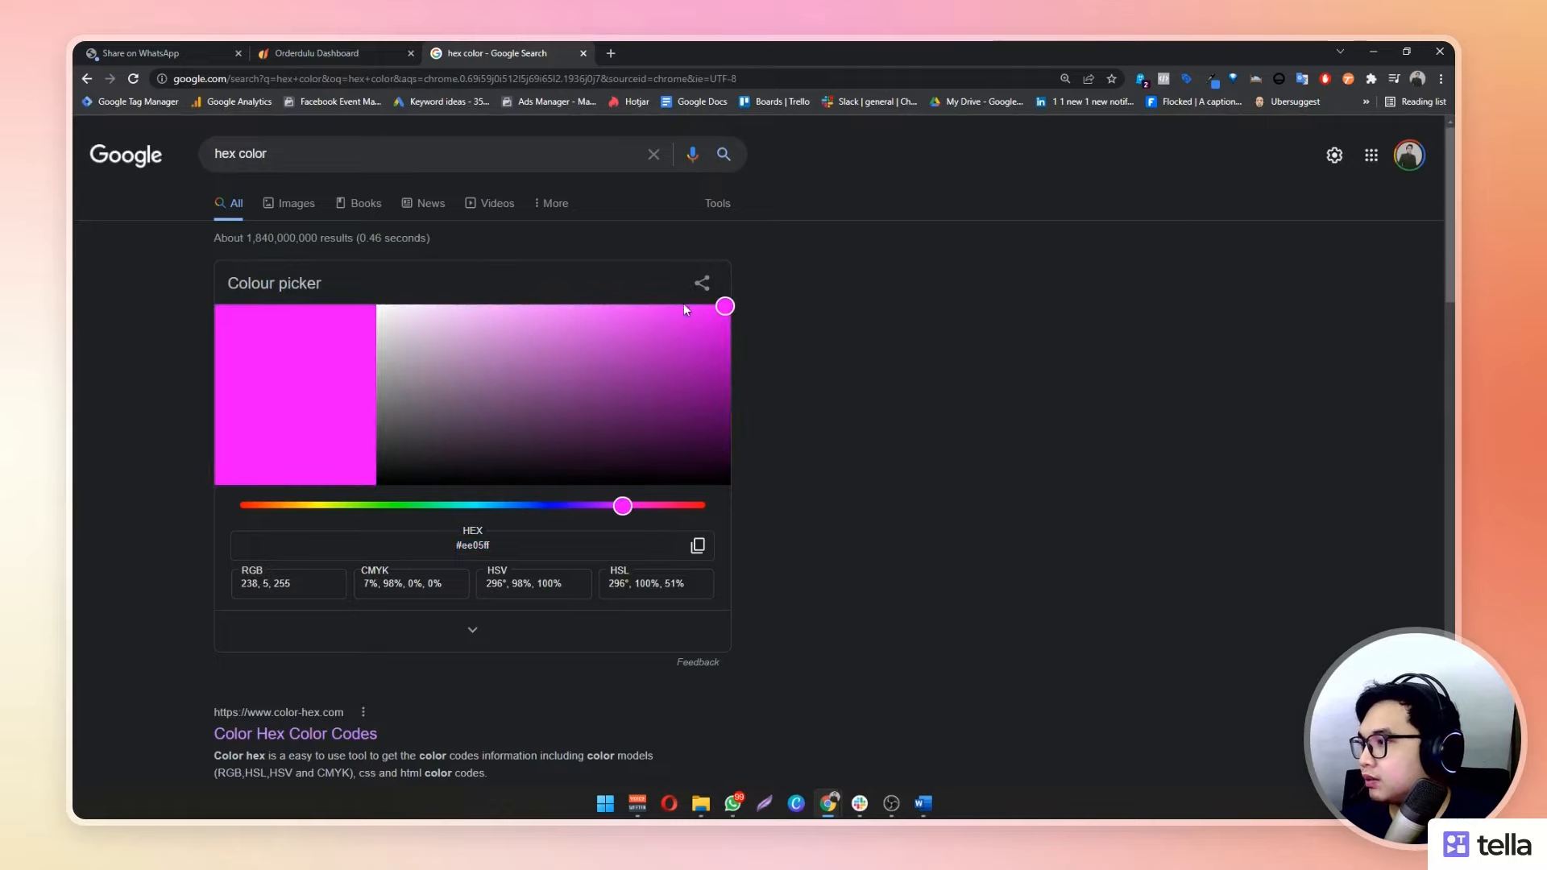
left_click(698, 546)
left_click(317, 47)
left_click(473, 632)
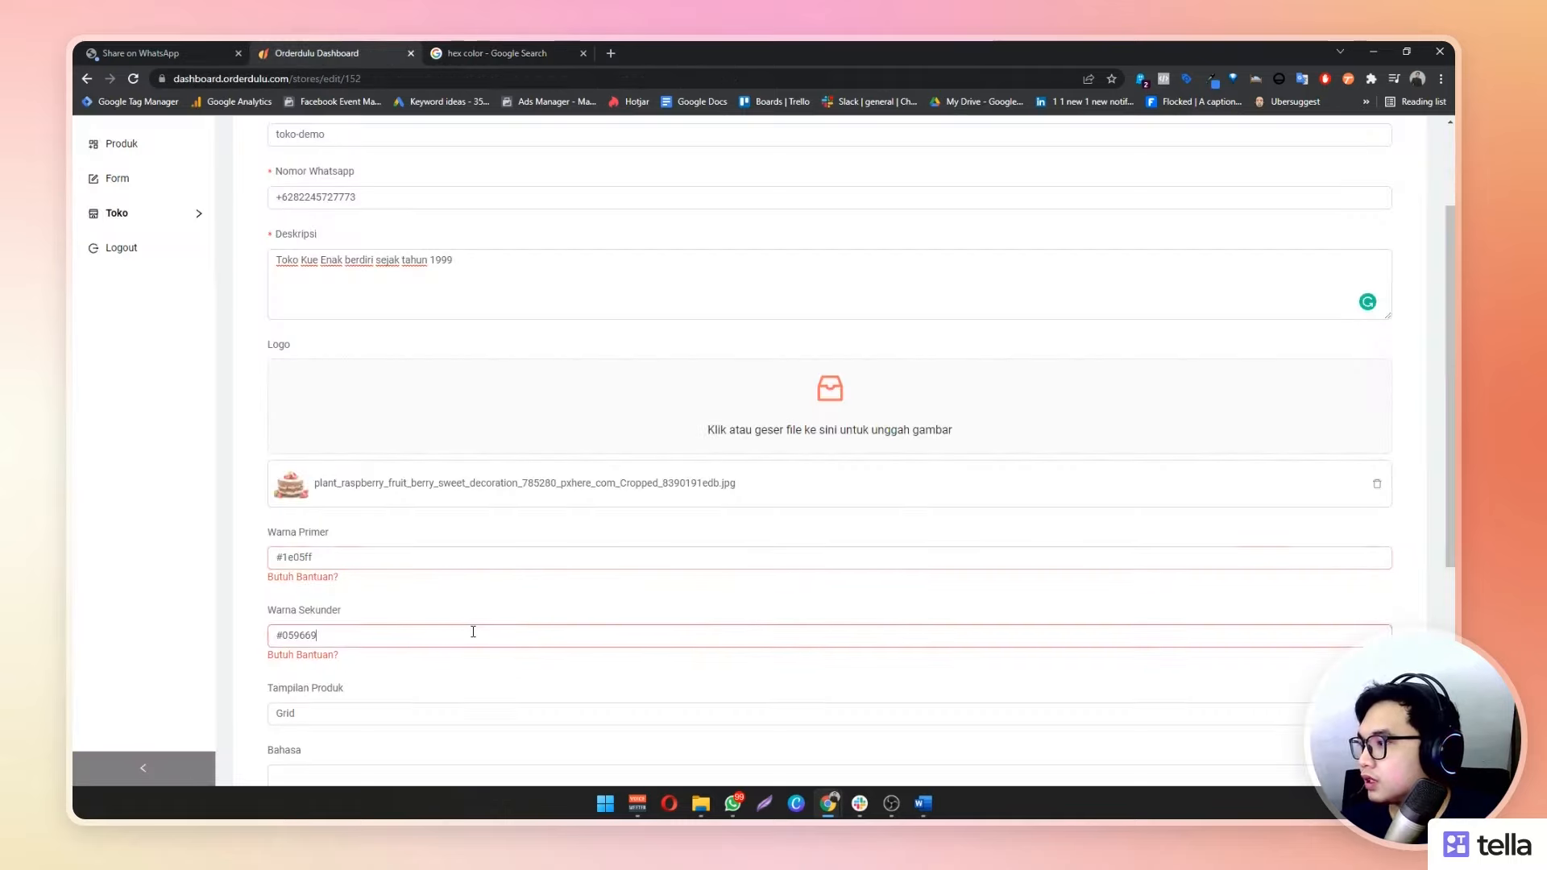
key("ctrl+a")
key("ctrl+v")
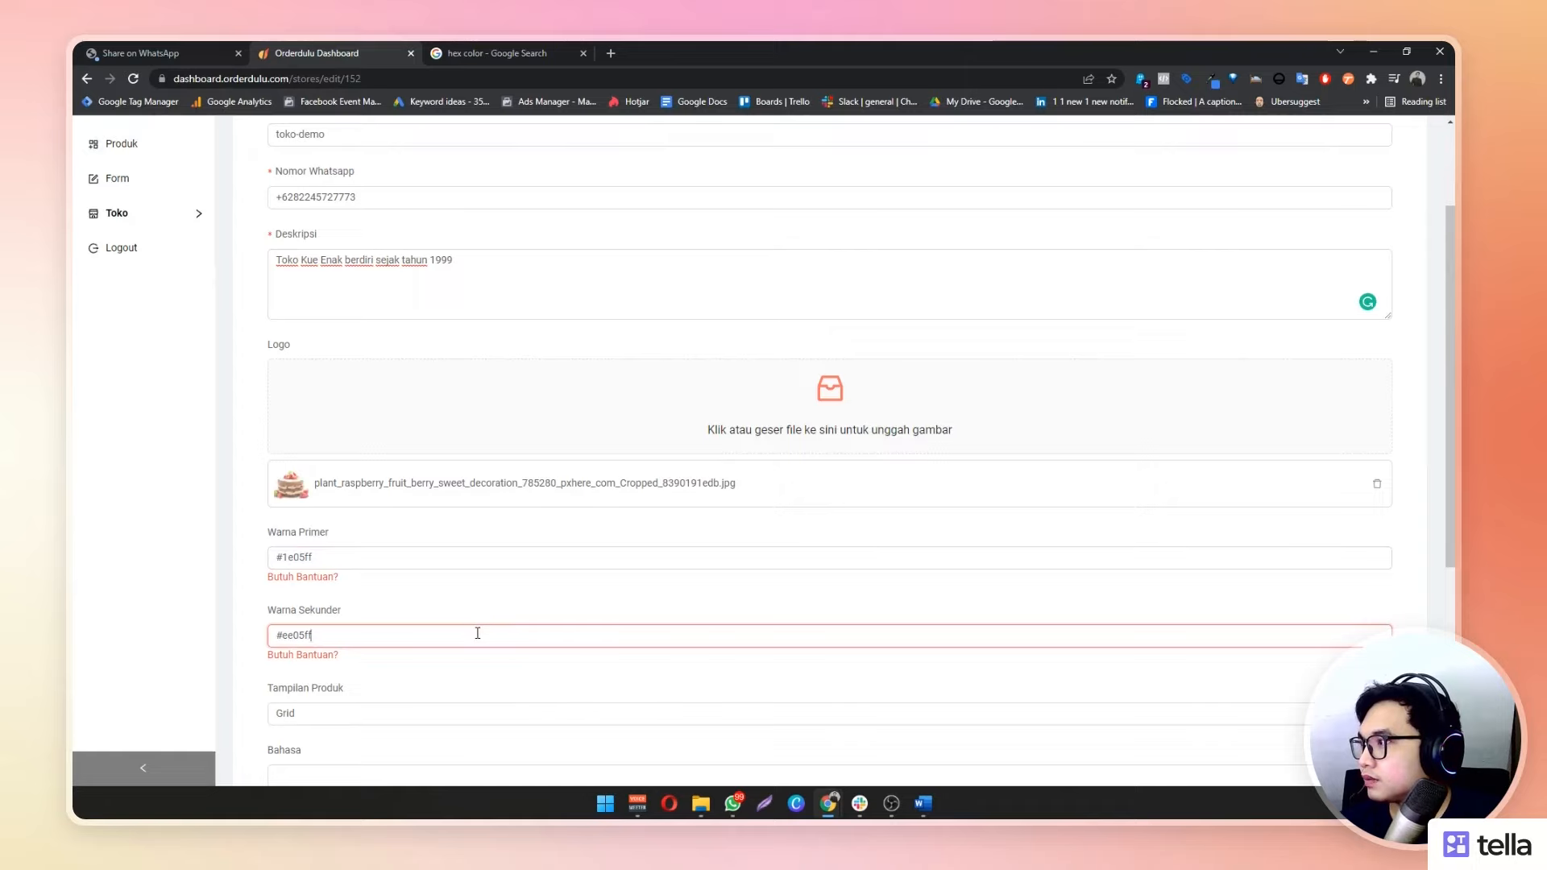
Scroll through the Edit Toko form to review the new colour settings
scroll(477, 632, "up", 2)
scroll(477, 633, "down", 3)
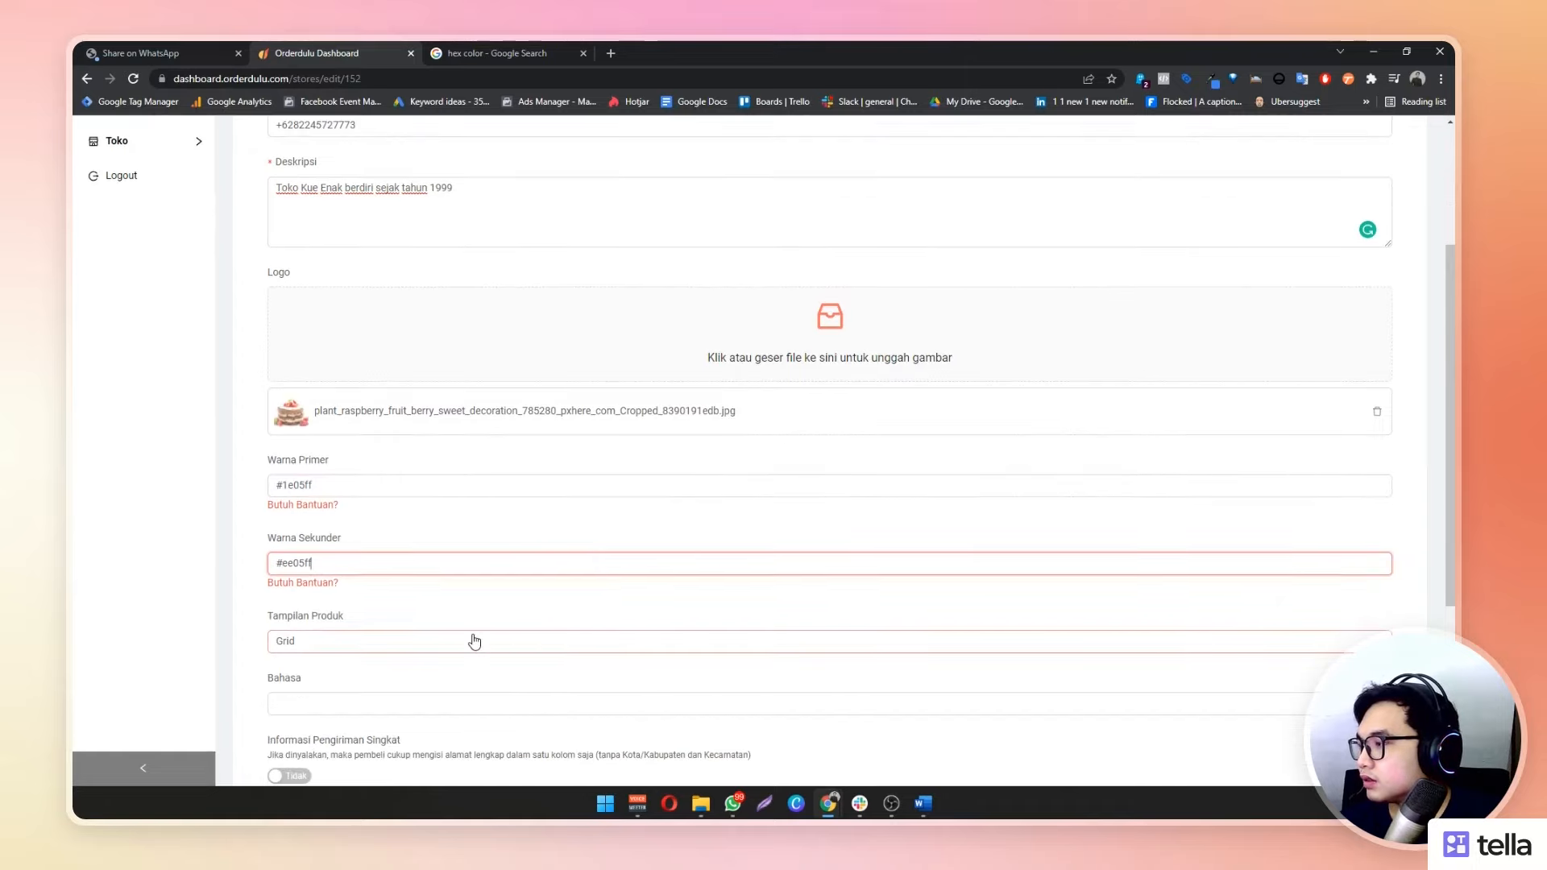
left_click(93, 594)
scroll(128, 592, "up", 3)
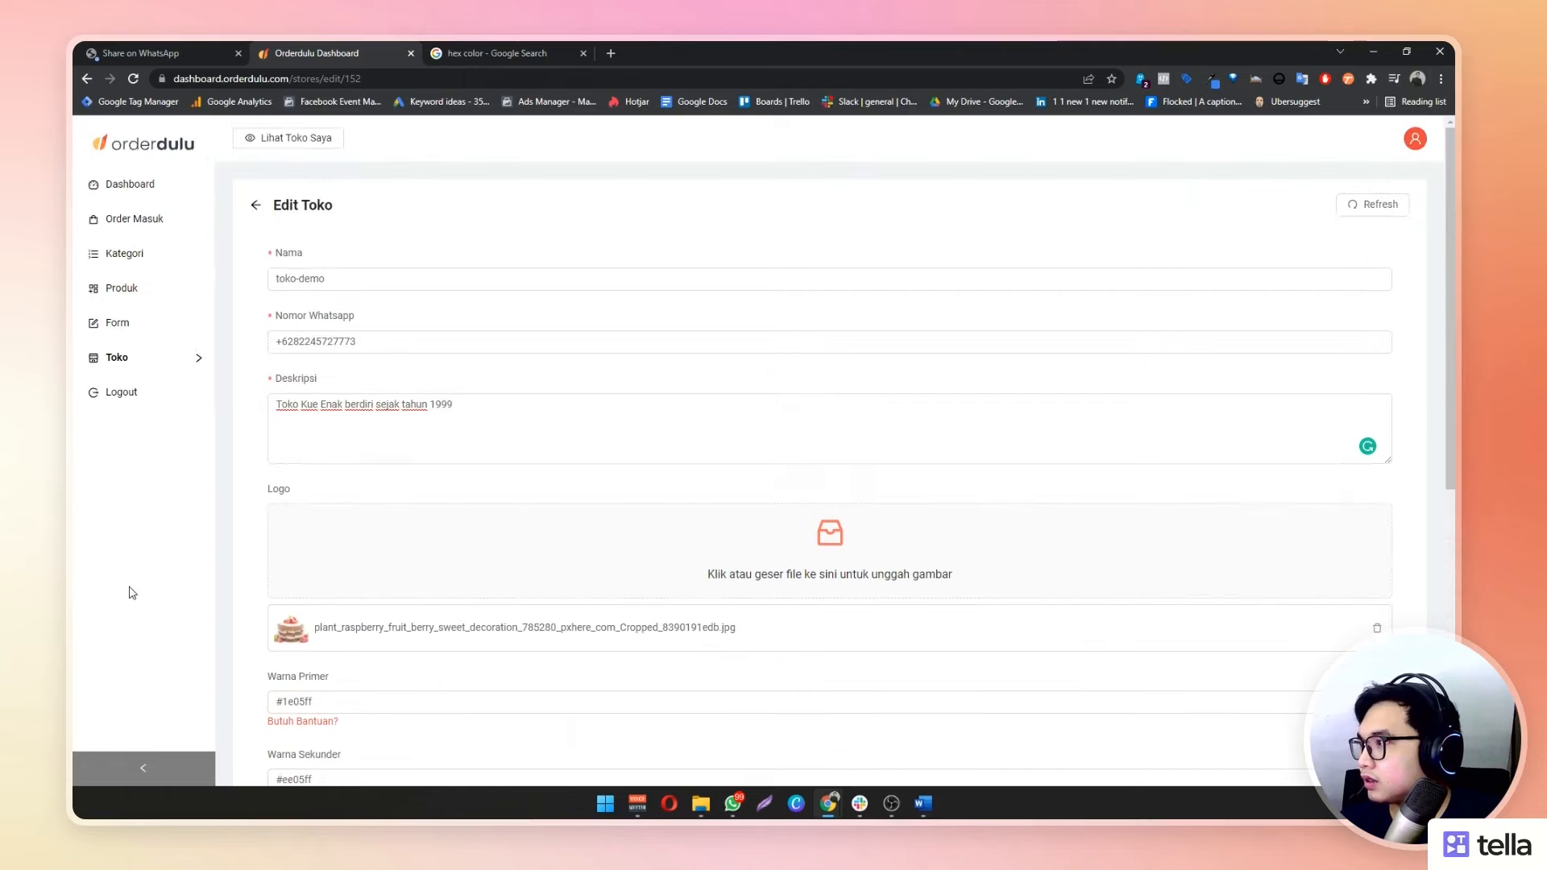
scroll(133, 598, "down", 4)
scroll(133, 597, "down", 3)
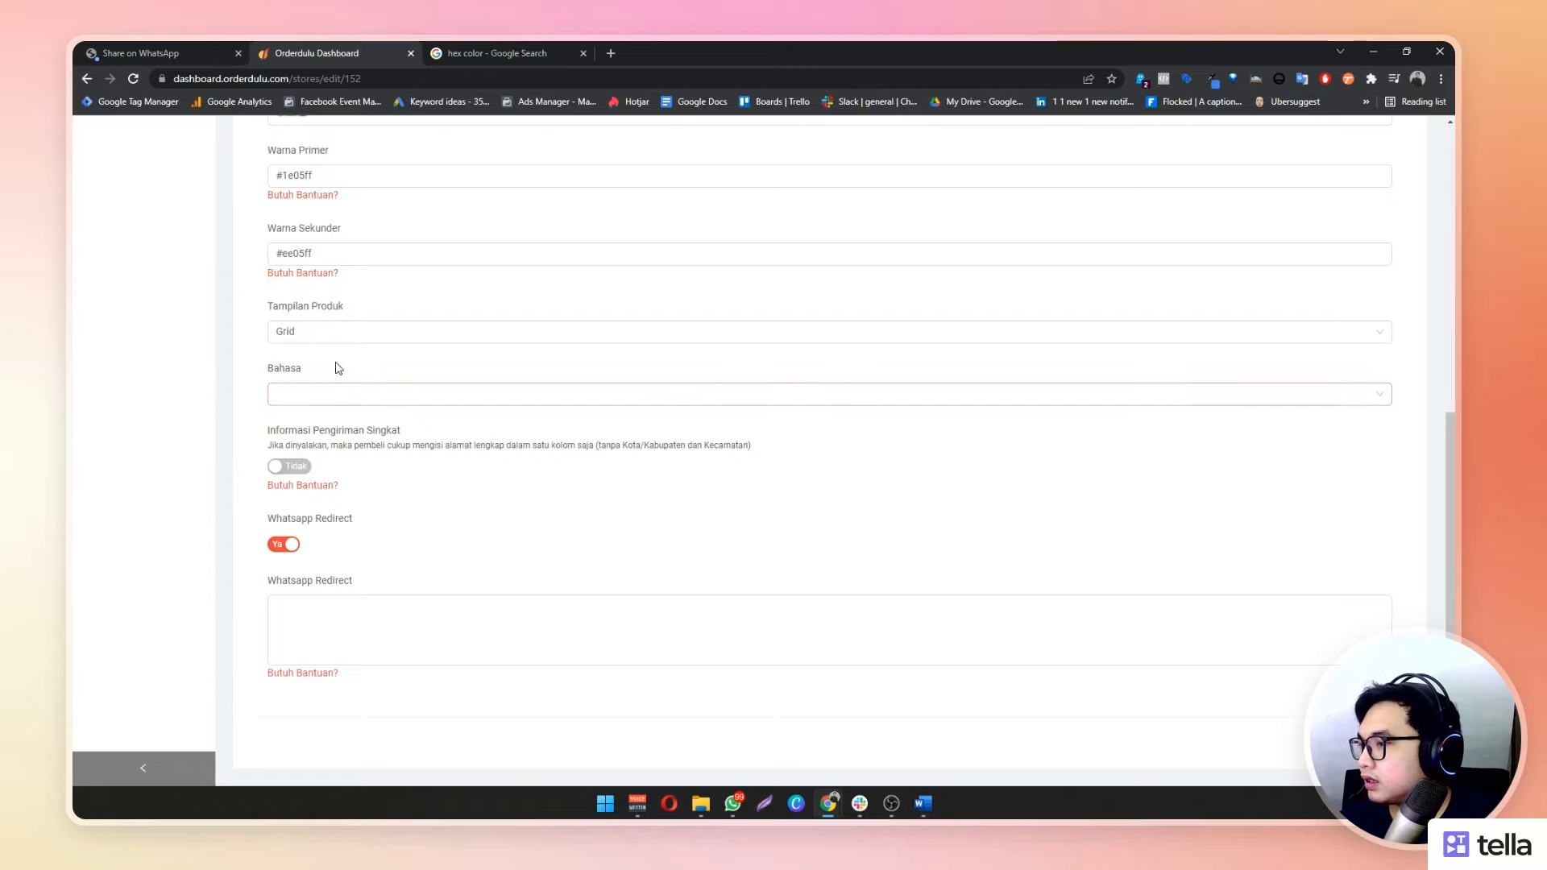
scroll(1142, 606, "up", 2)
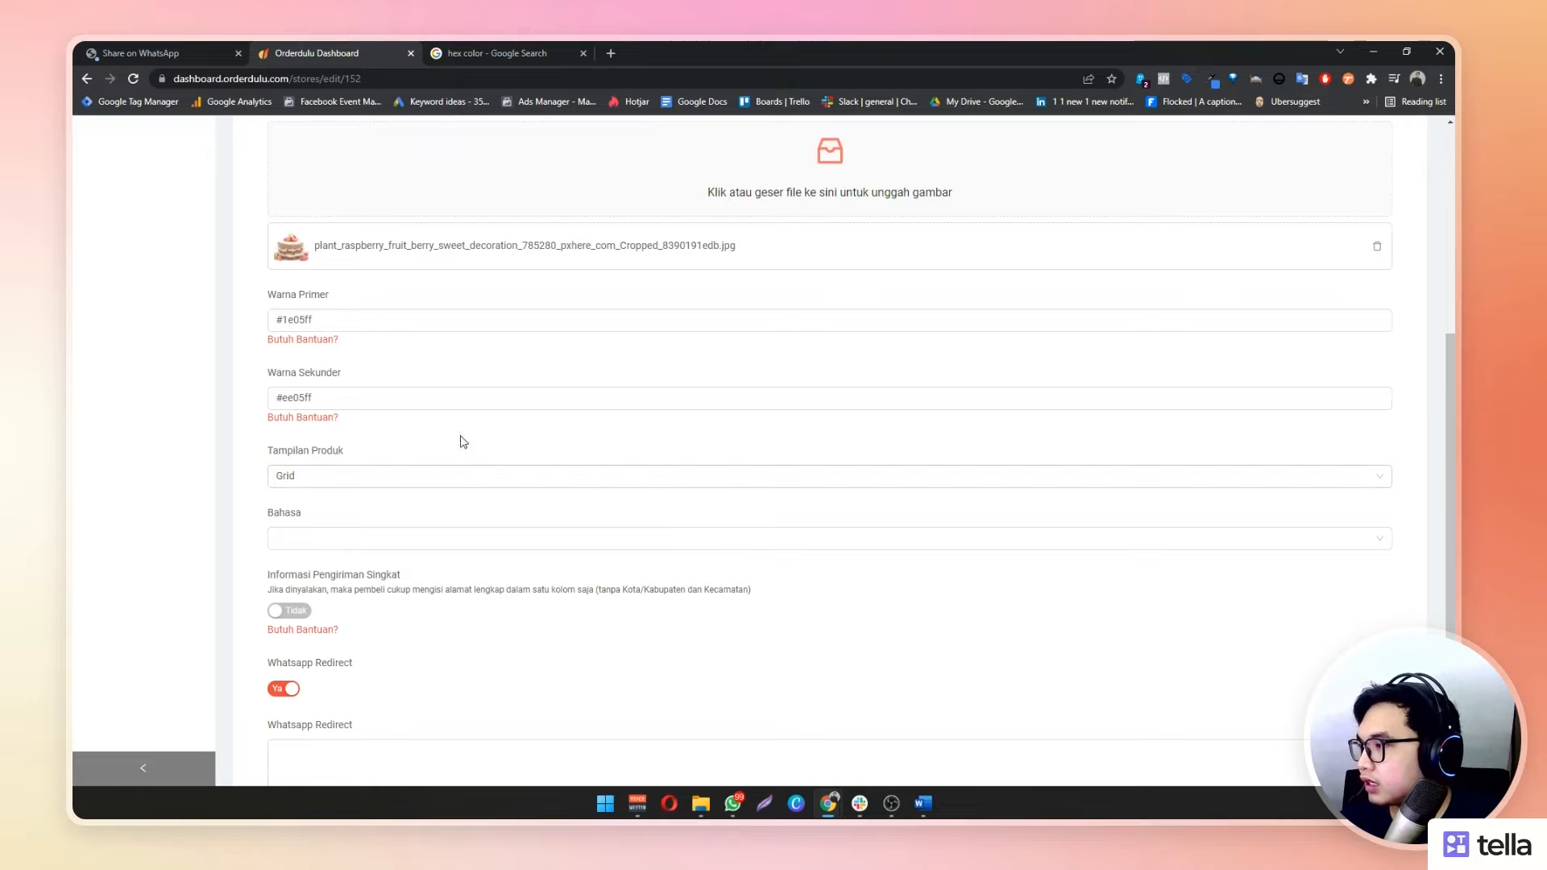
scroll(418, 438, "down", 1)
scroll(420, 433, "up", 1)
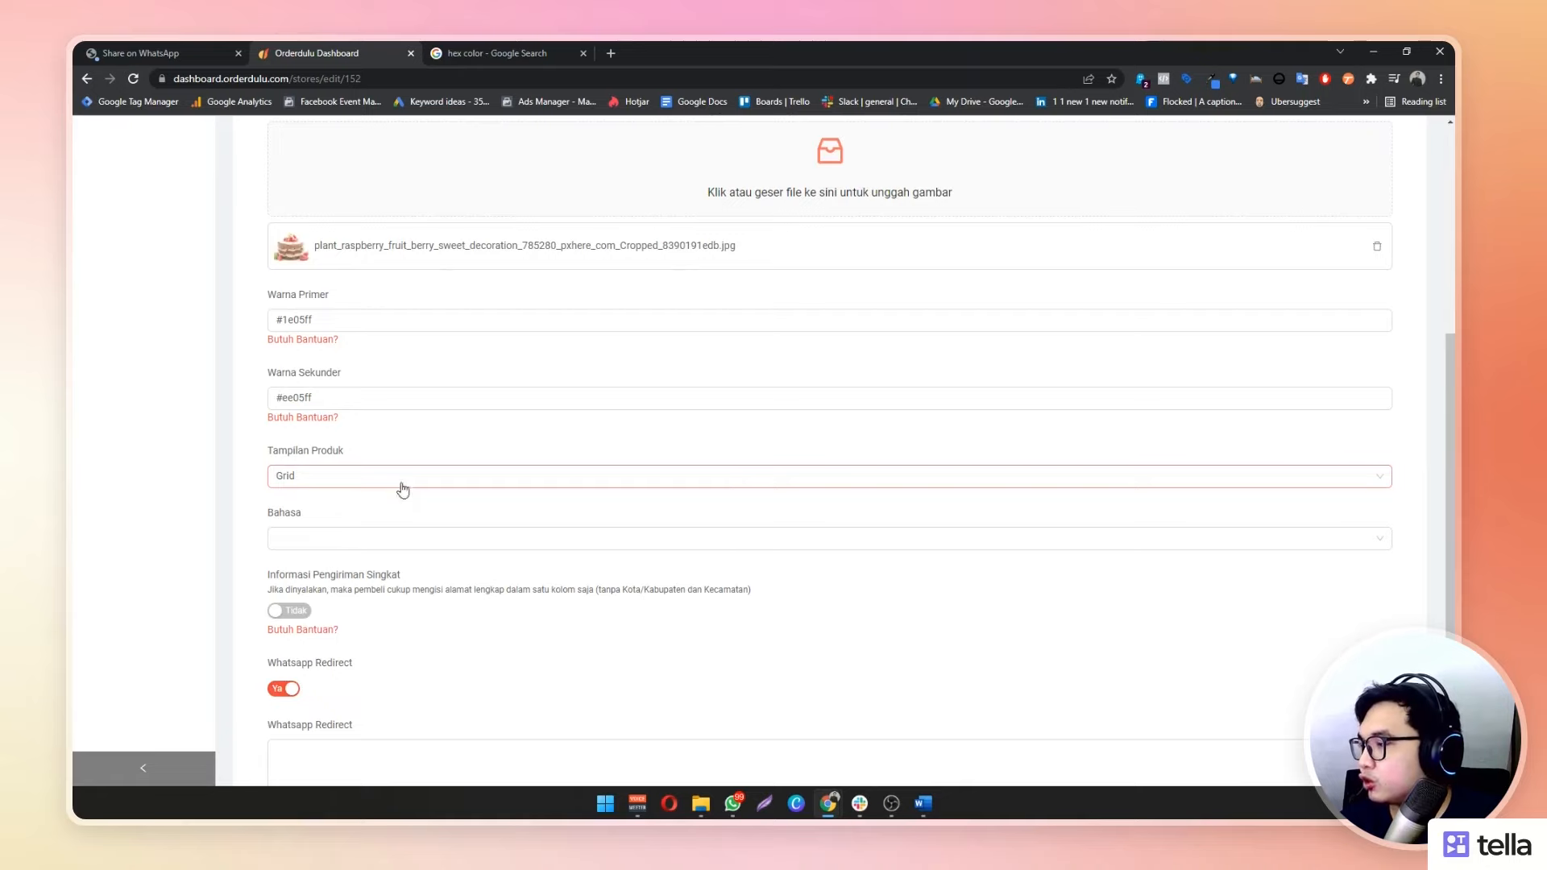
scroll(967, 572, "down", 1)
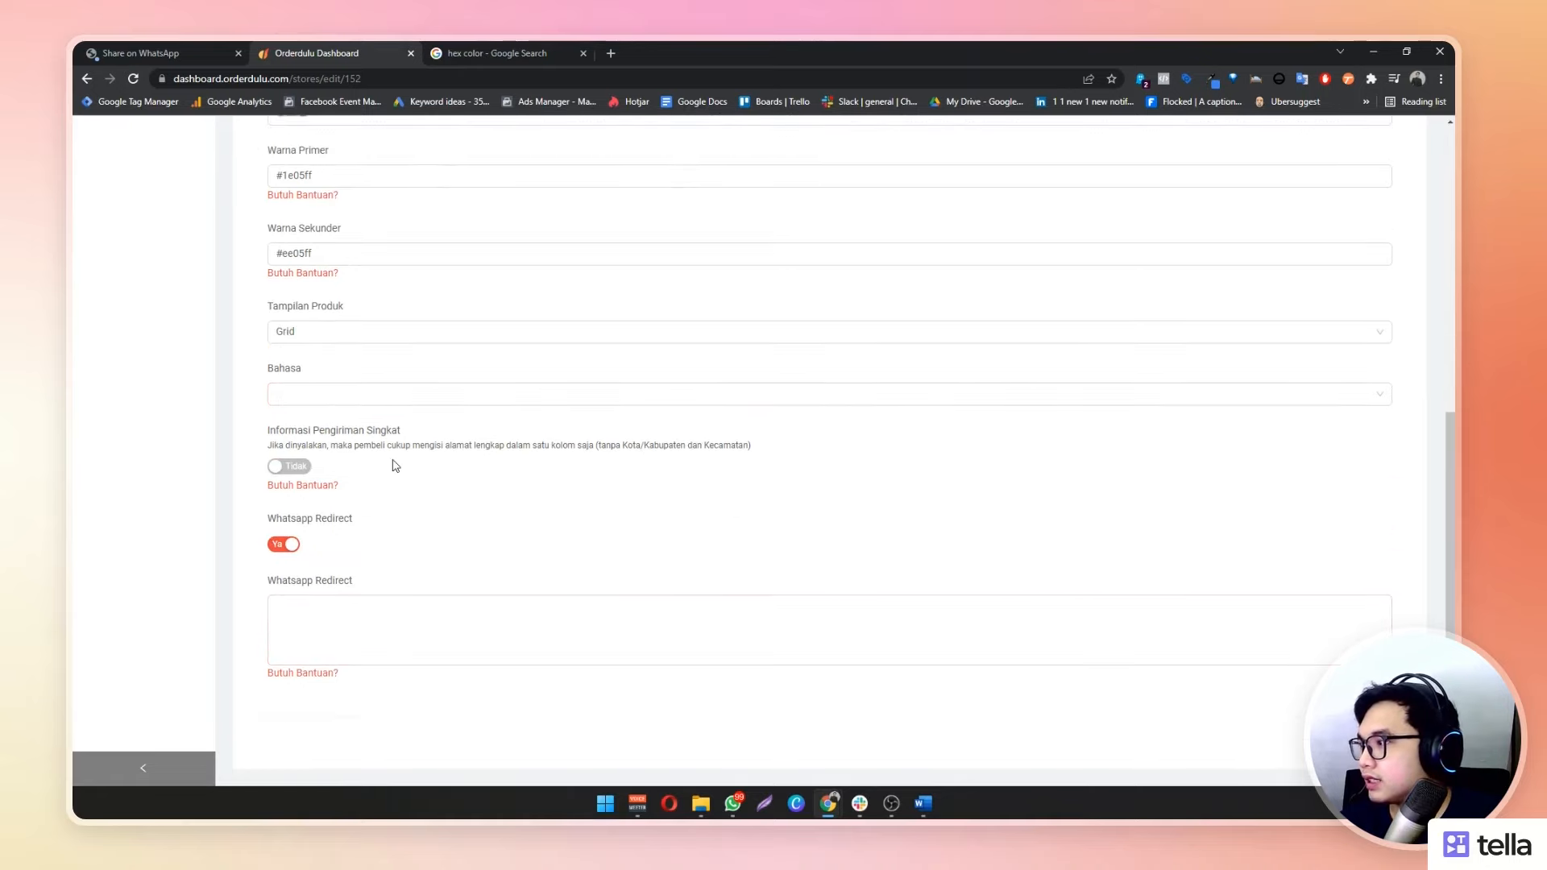
scroll(895, 490, "up", 3)
scroll(777, 521, "down", 4)
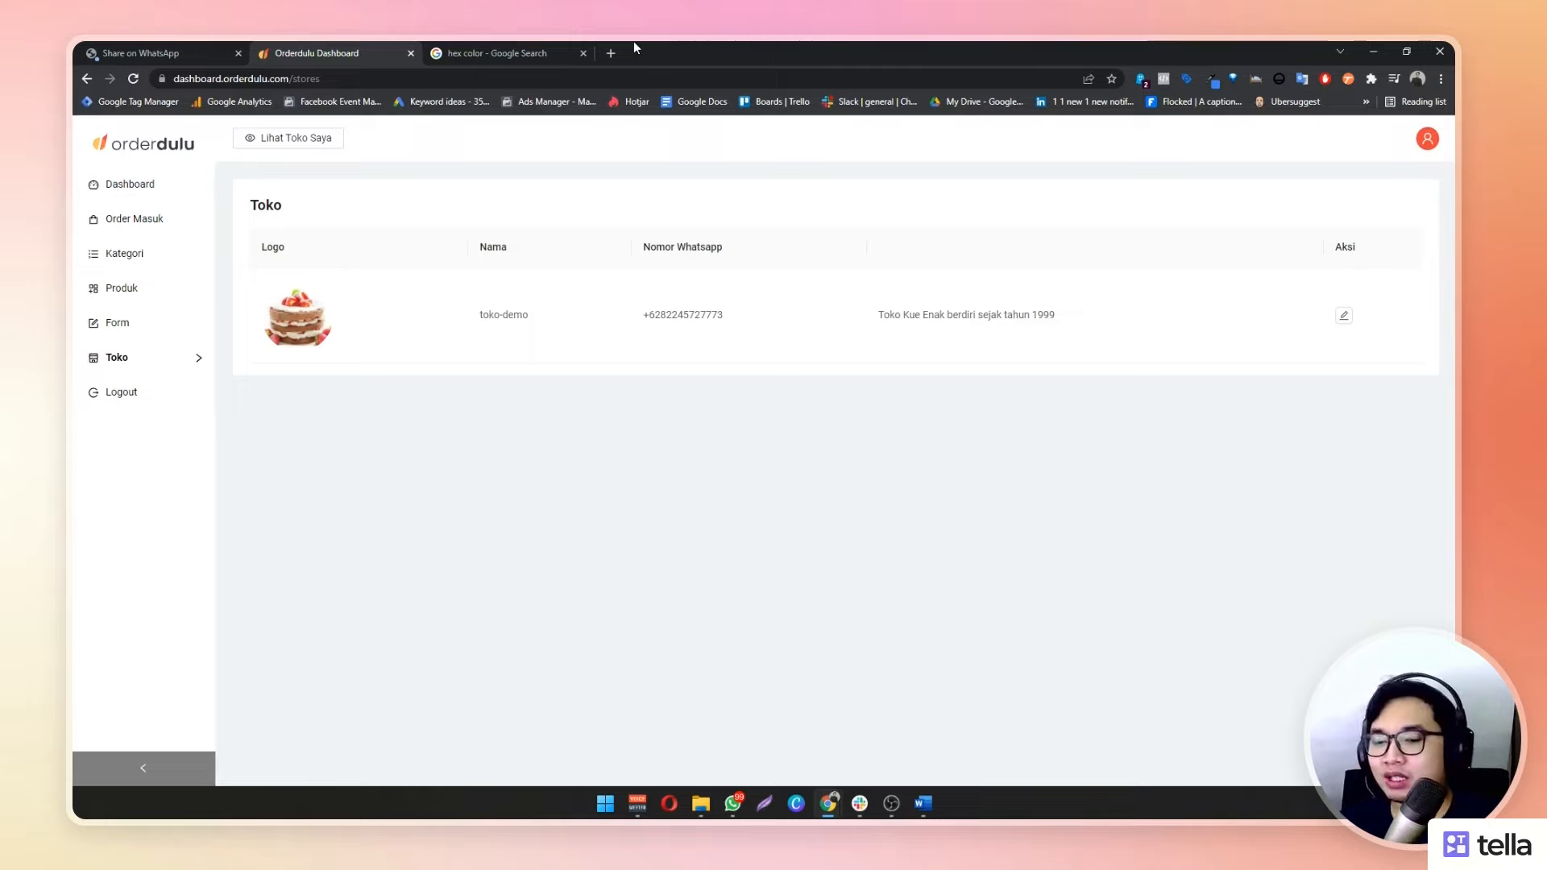
Open toko-demo.orderdulu.com in a new tab and compare its store name and description with the dashboard
key("ctrl+t")
type("toko-demo.orderdulu.com")
key("Return")
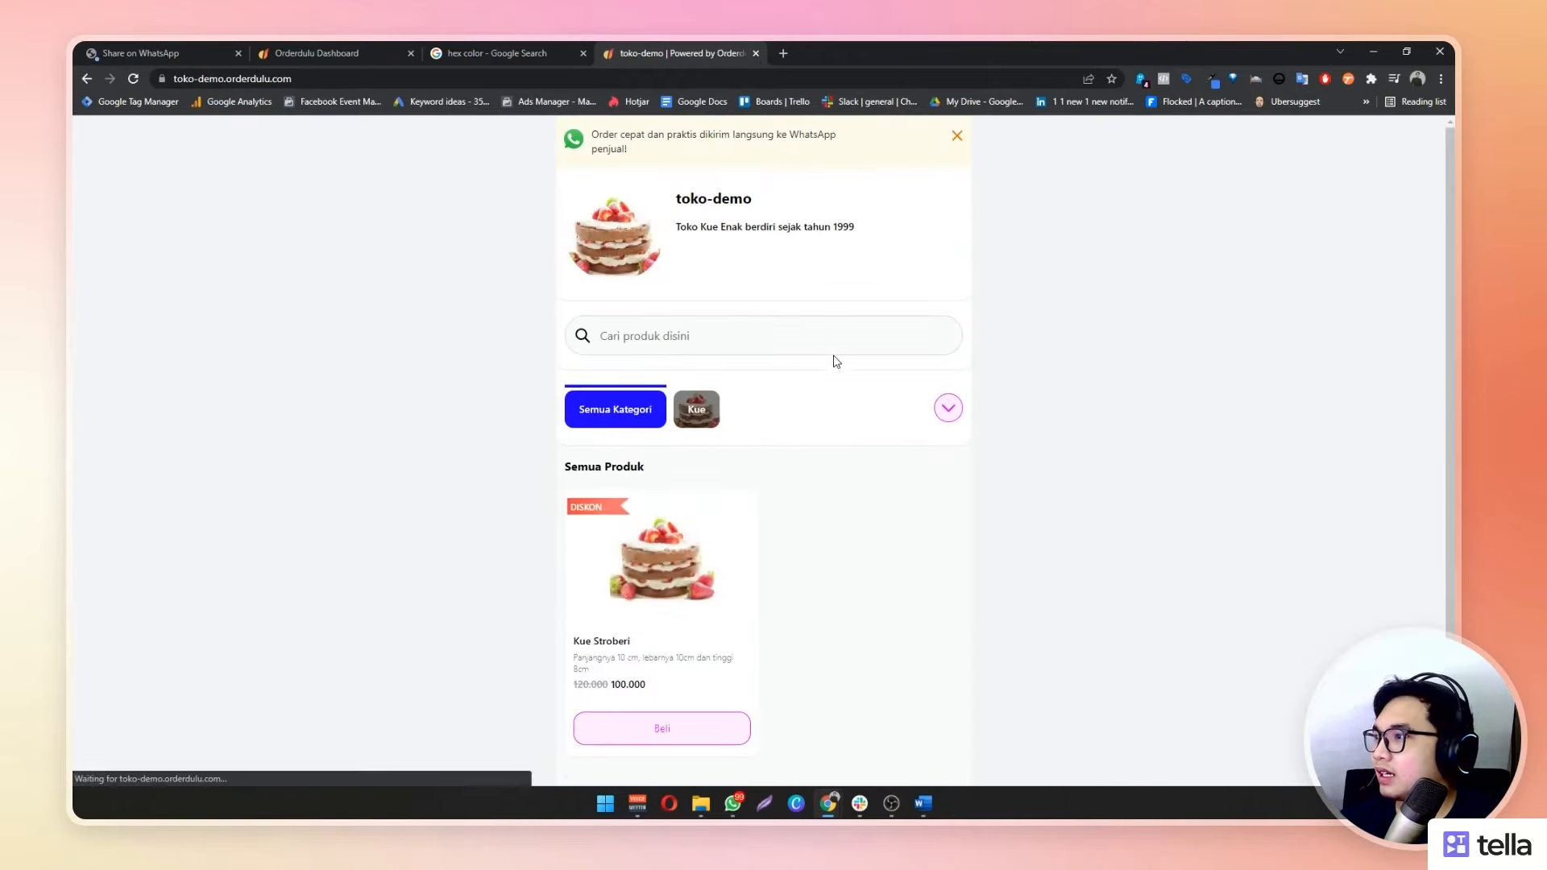
left_click_drag(677, 200, 1215, 277)
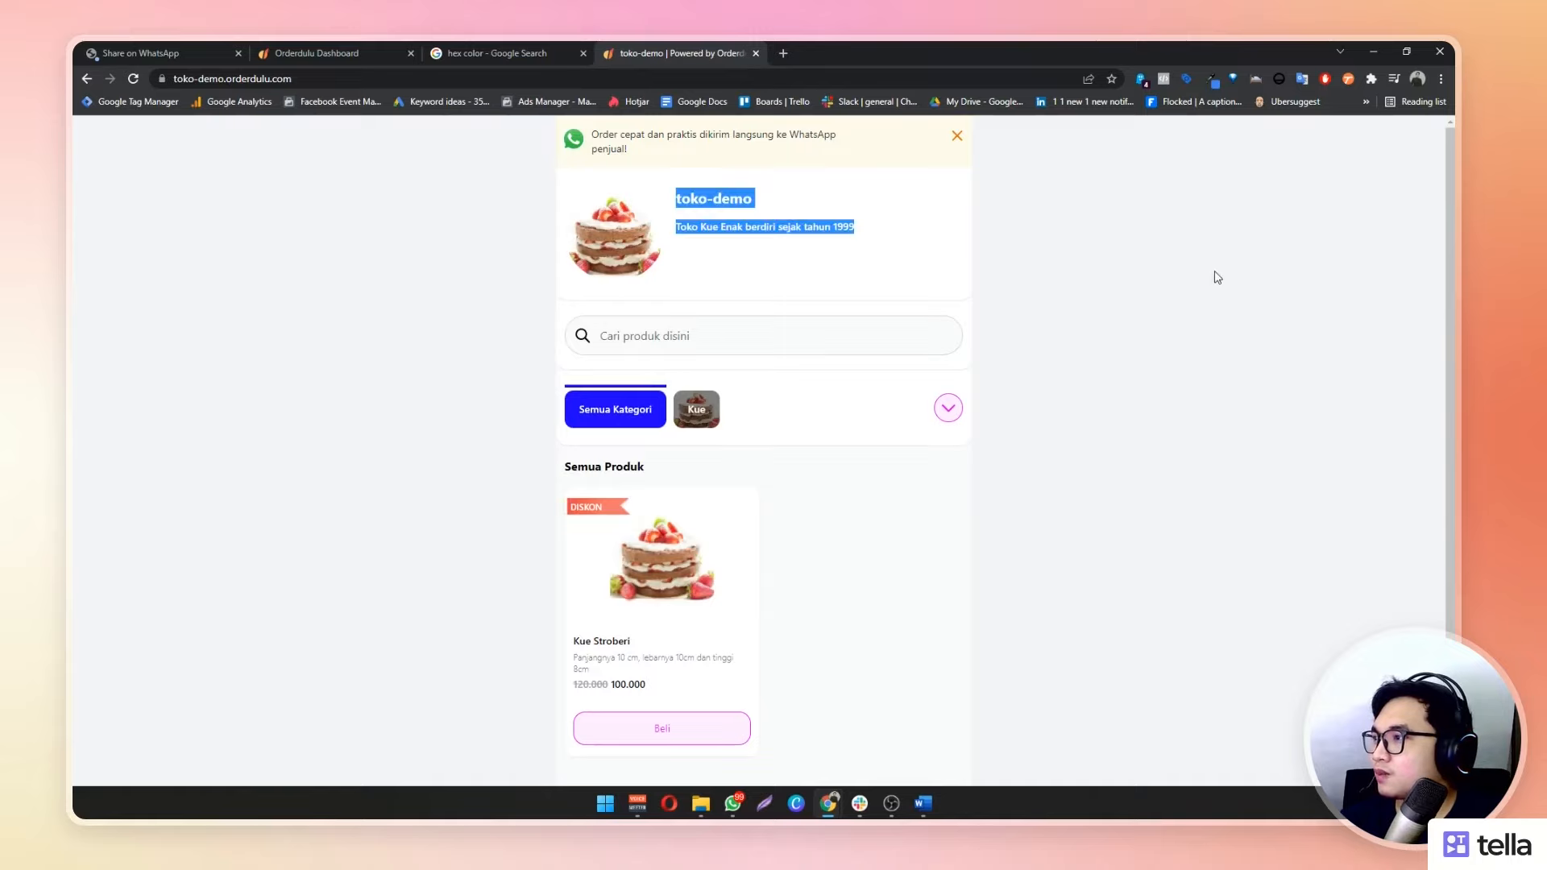
left_click(1185, 278)
left_click_drag(316, 48, 478, 52)
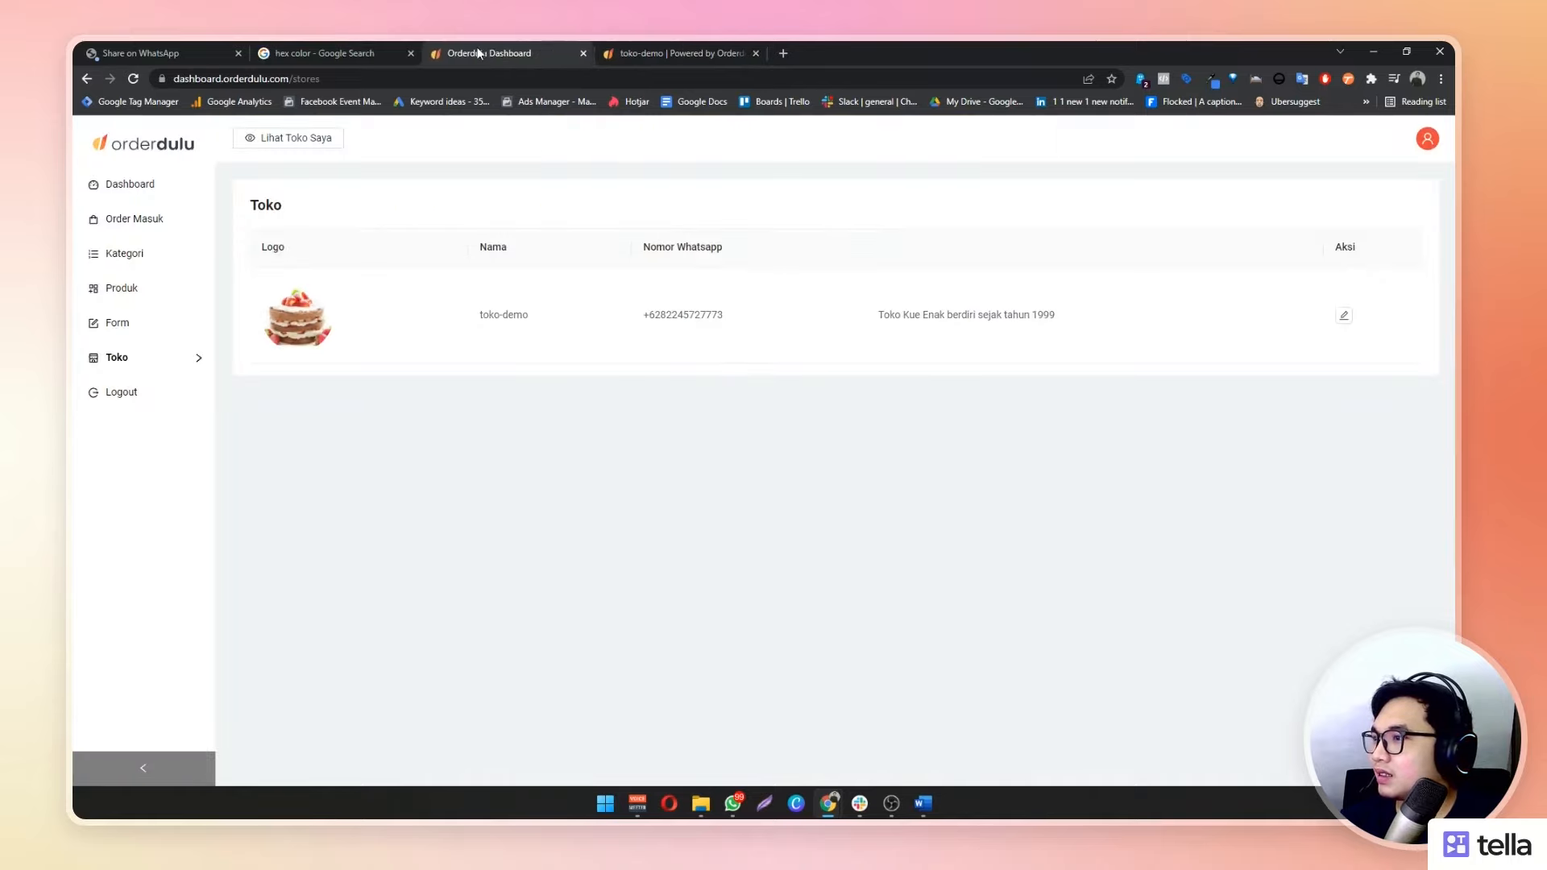
left_click_drag(876, 316, 1074, 328)
left_click(733, 57)
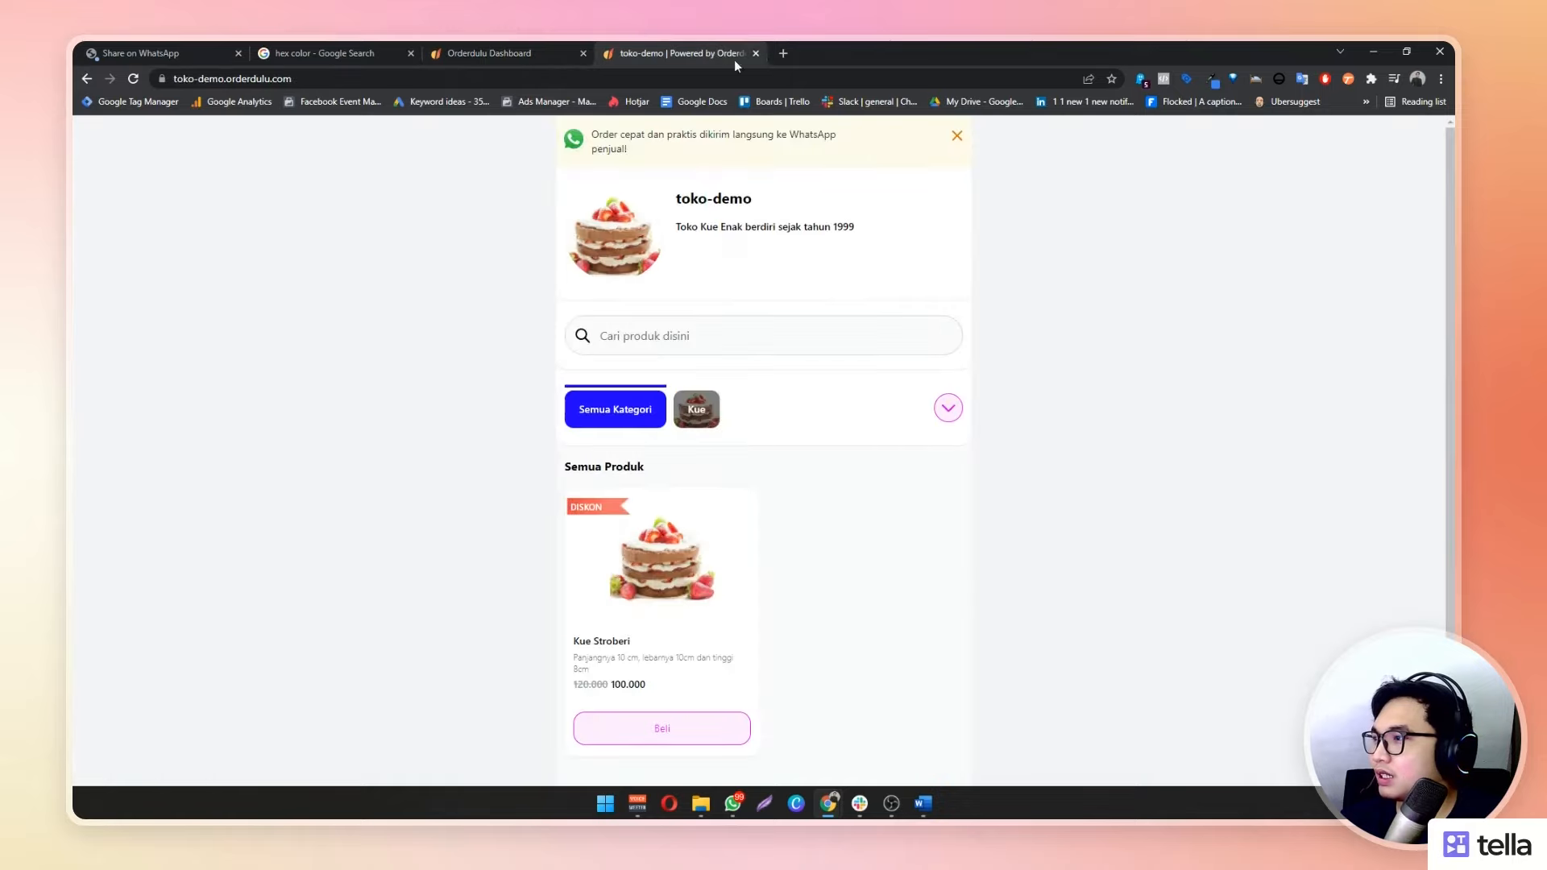
left_click_drag(684, 230, 925, 221)
left_click(946, 270)
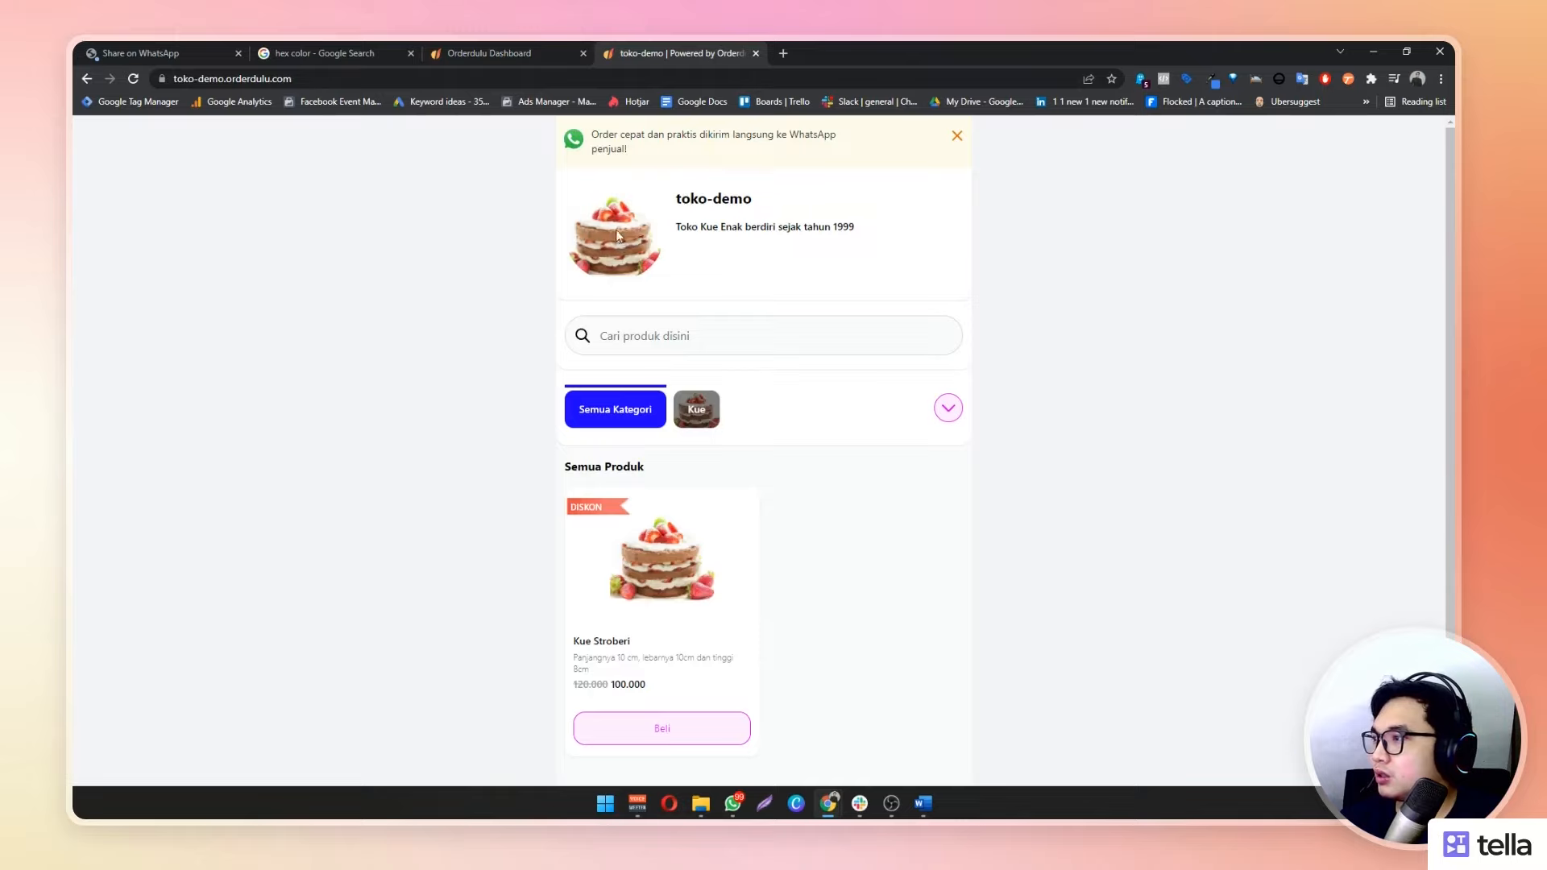
Filter by Kue, return to all categories, and open the Kue Stroberi product details
scroll(977, 300, "down", 2)
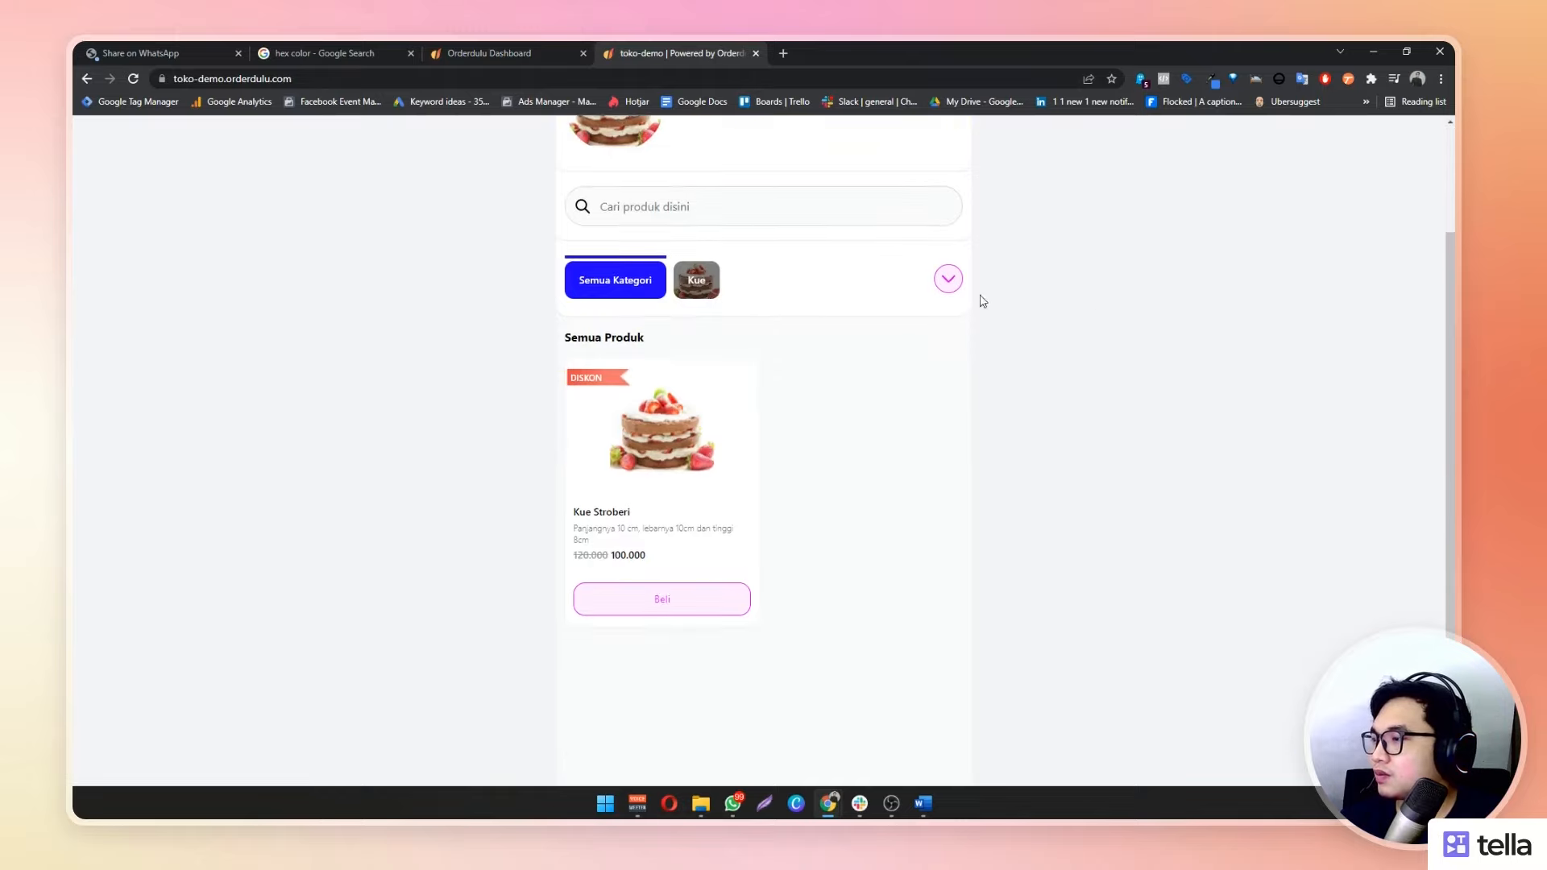
scroll(794, 341, "up", 2)
scroll(749, 337, "down", 1)
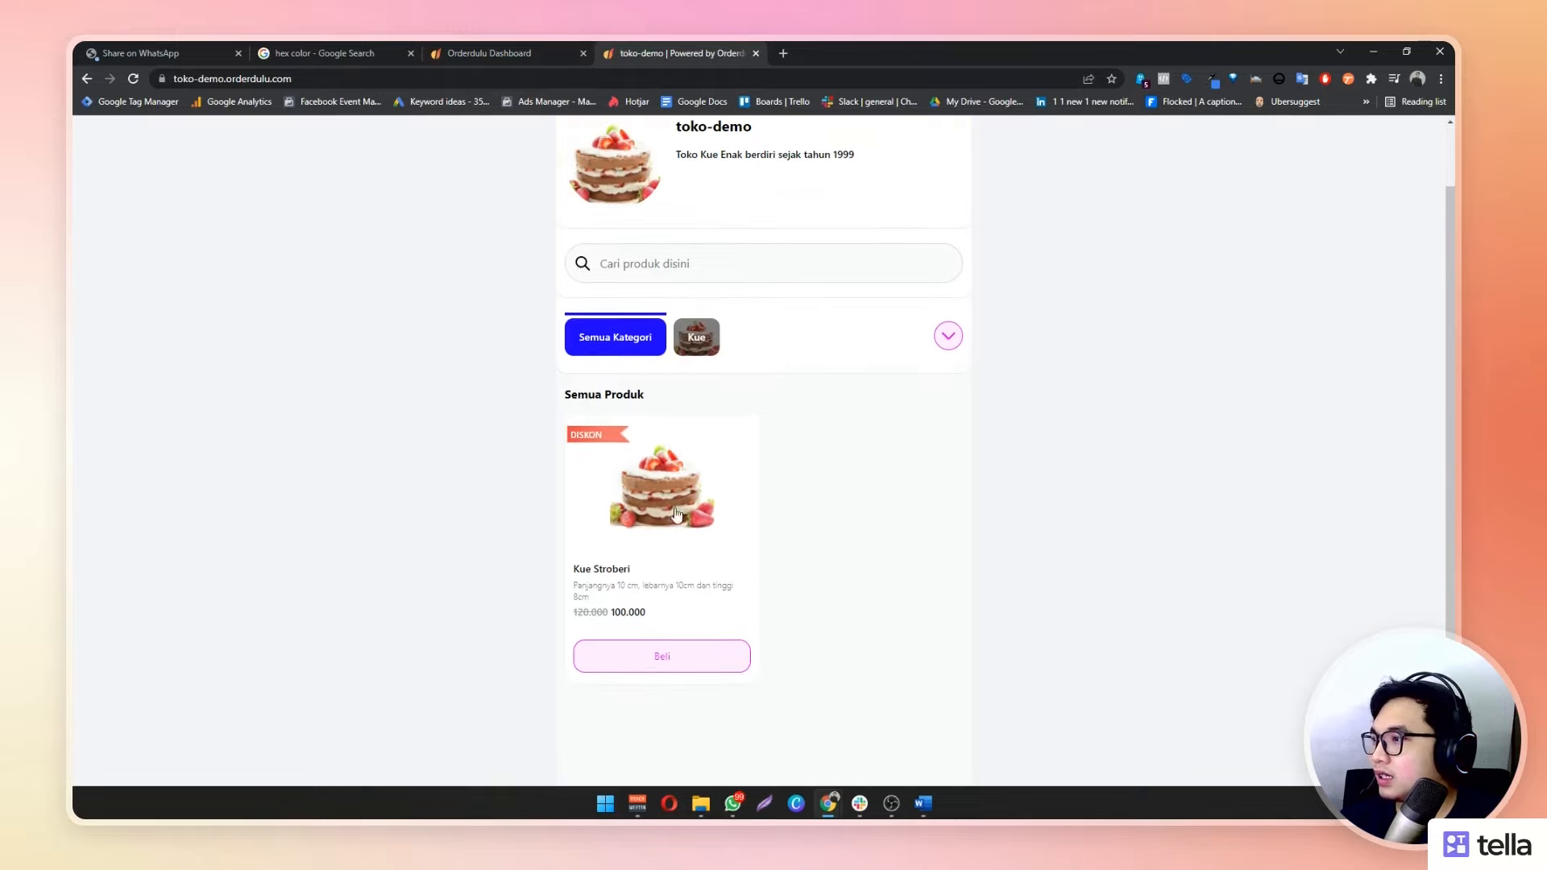
left_click(698, 339)
left_click(629, 348)
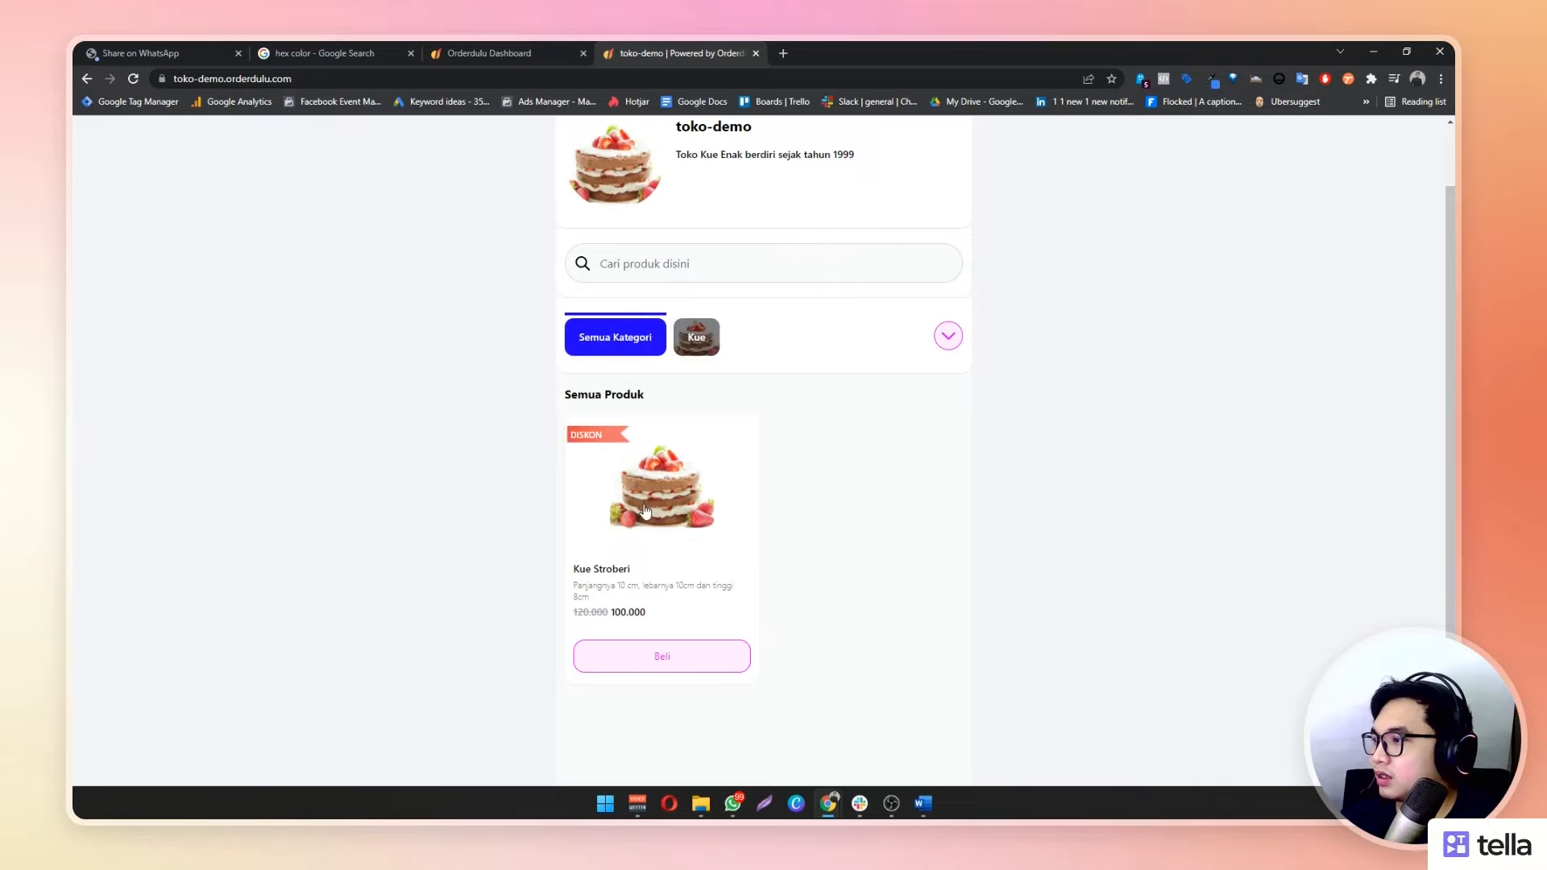
left_click(646, 511)
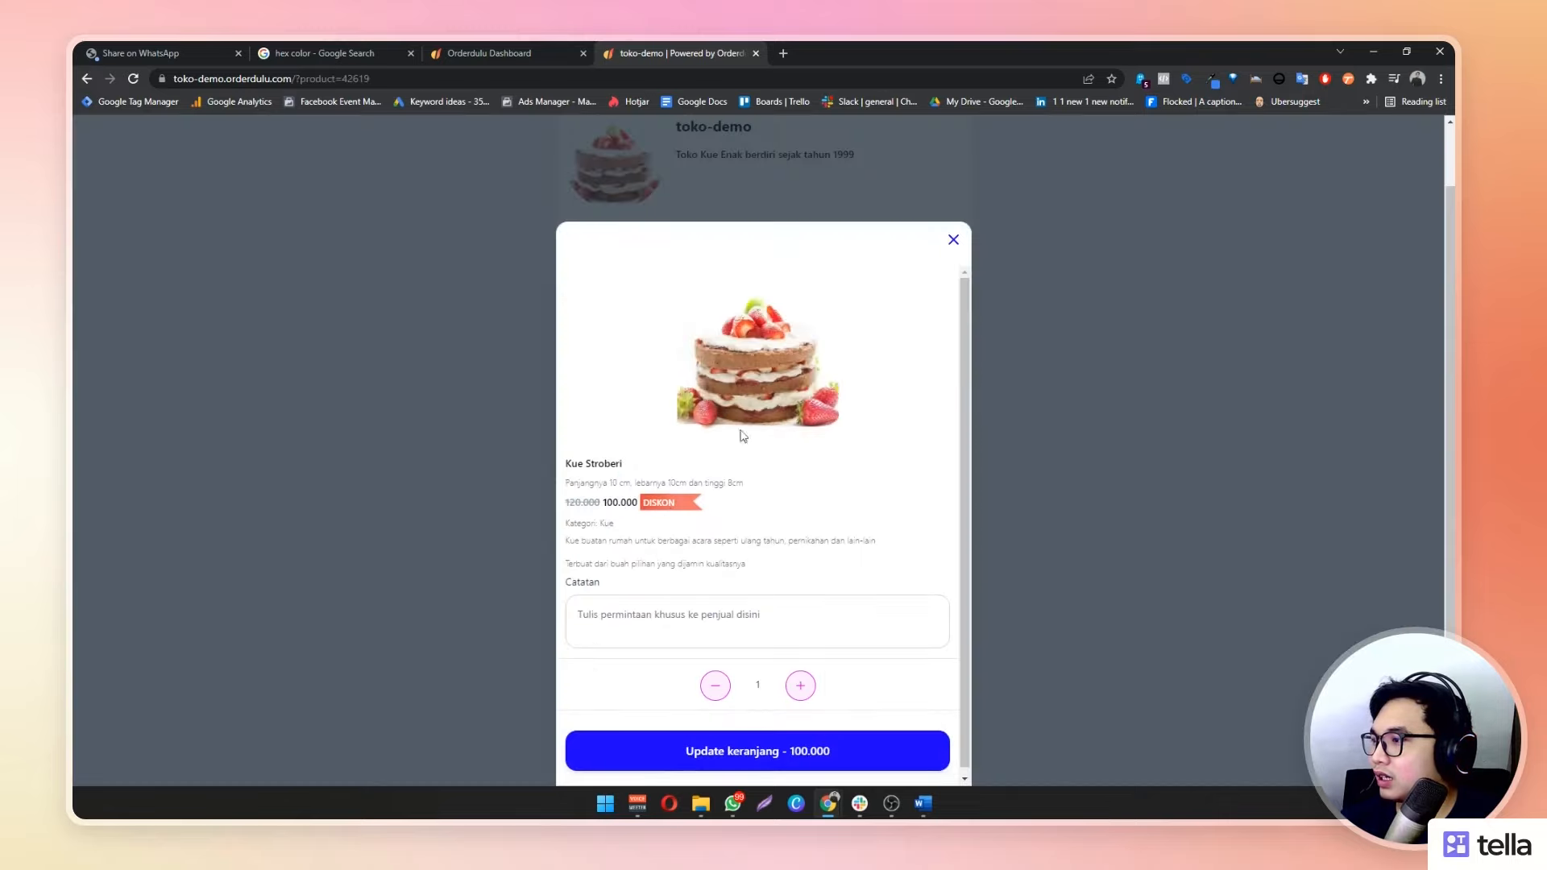
Close and reopen Kue Stroberi, reviewing its descriptions and leaving the seller note empty
left_click(953, 239)
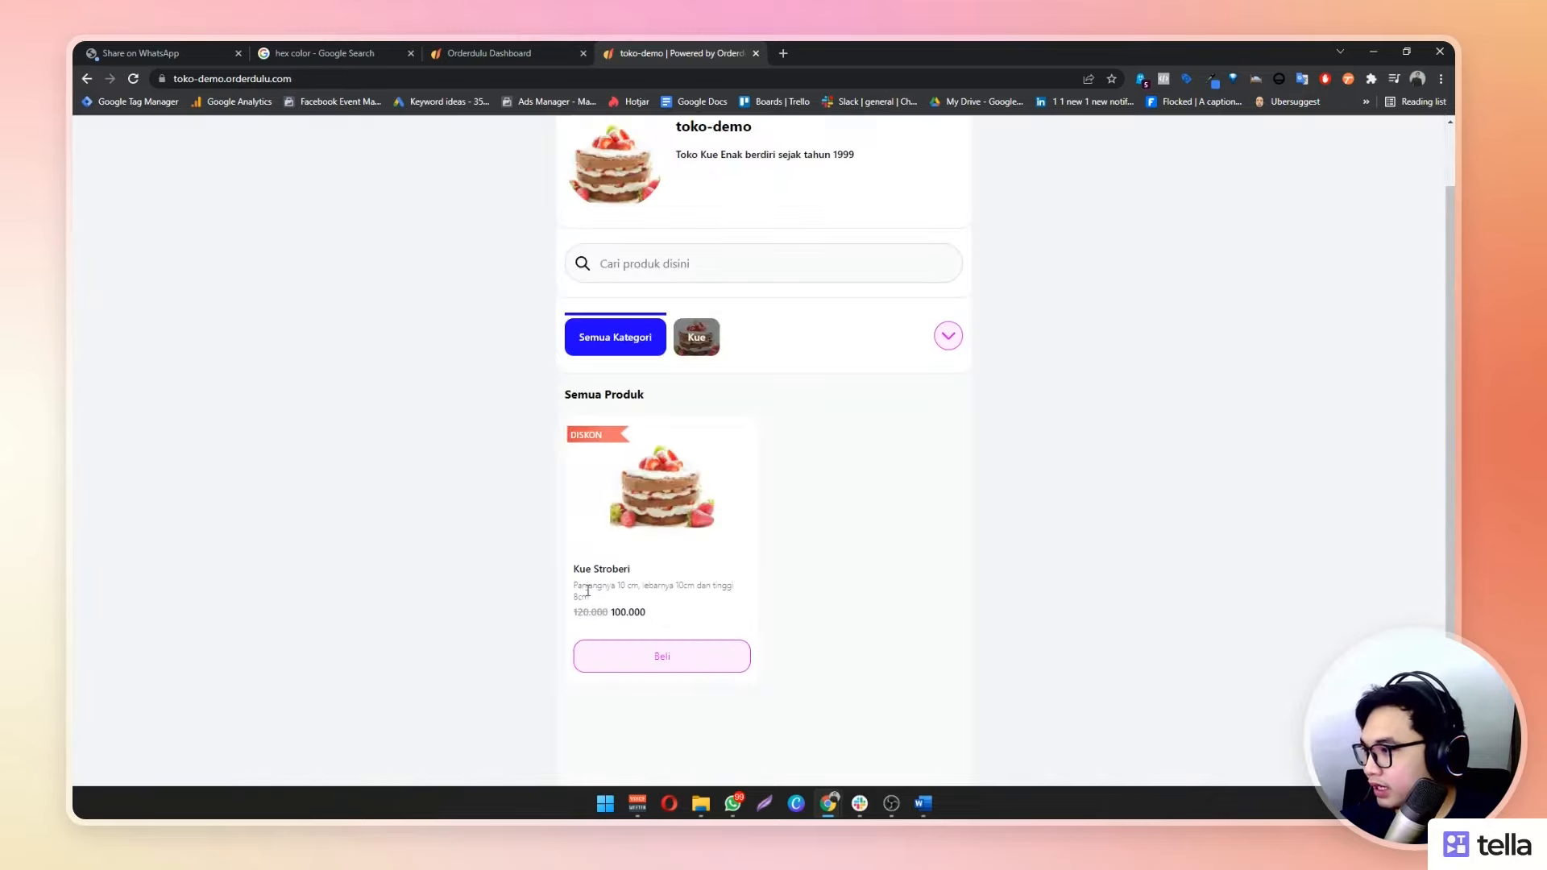
scroll(598, 603, "down", 1)
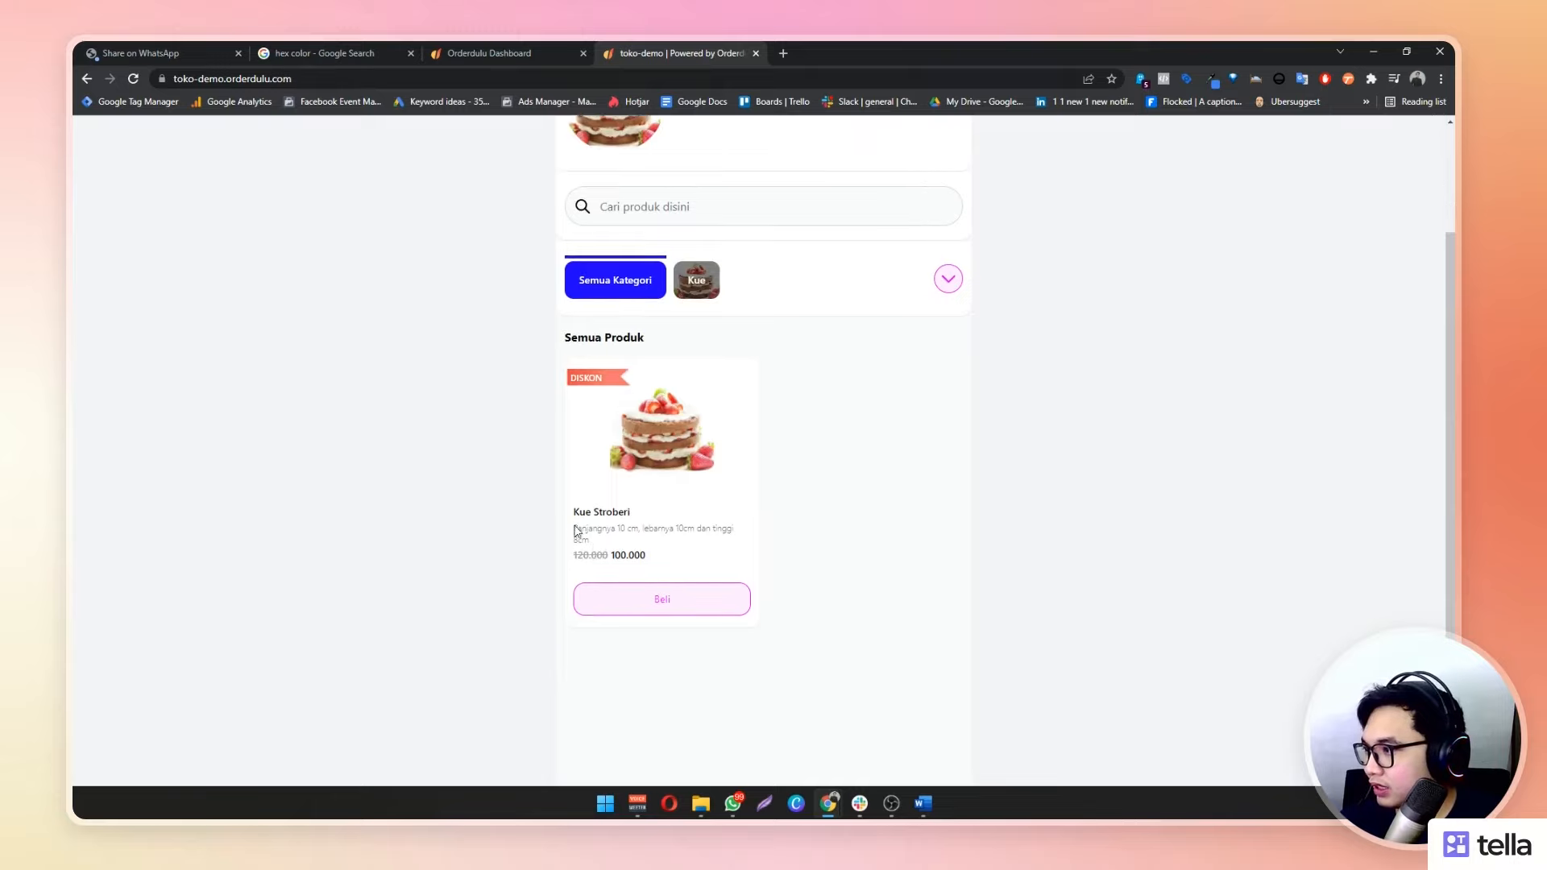
left_click_drag(596, 532, 610, 551)
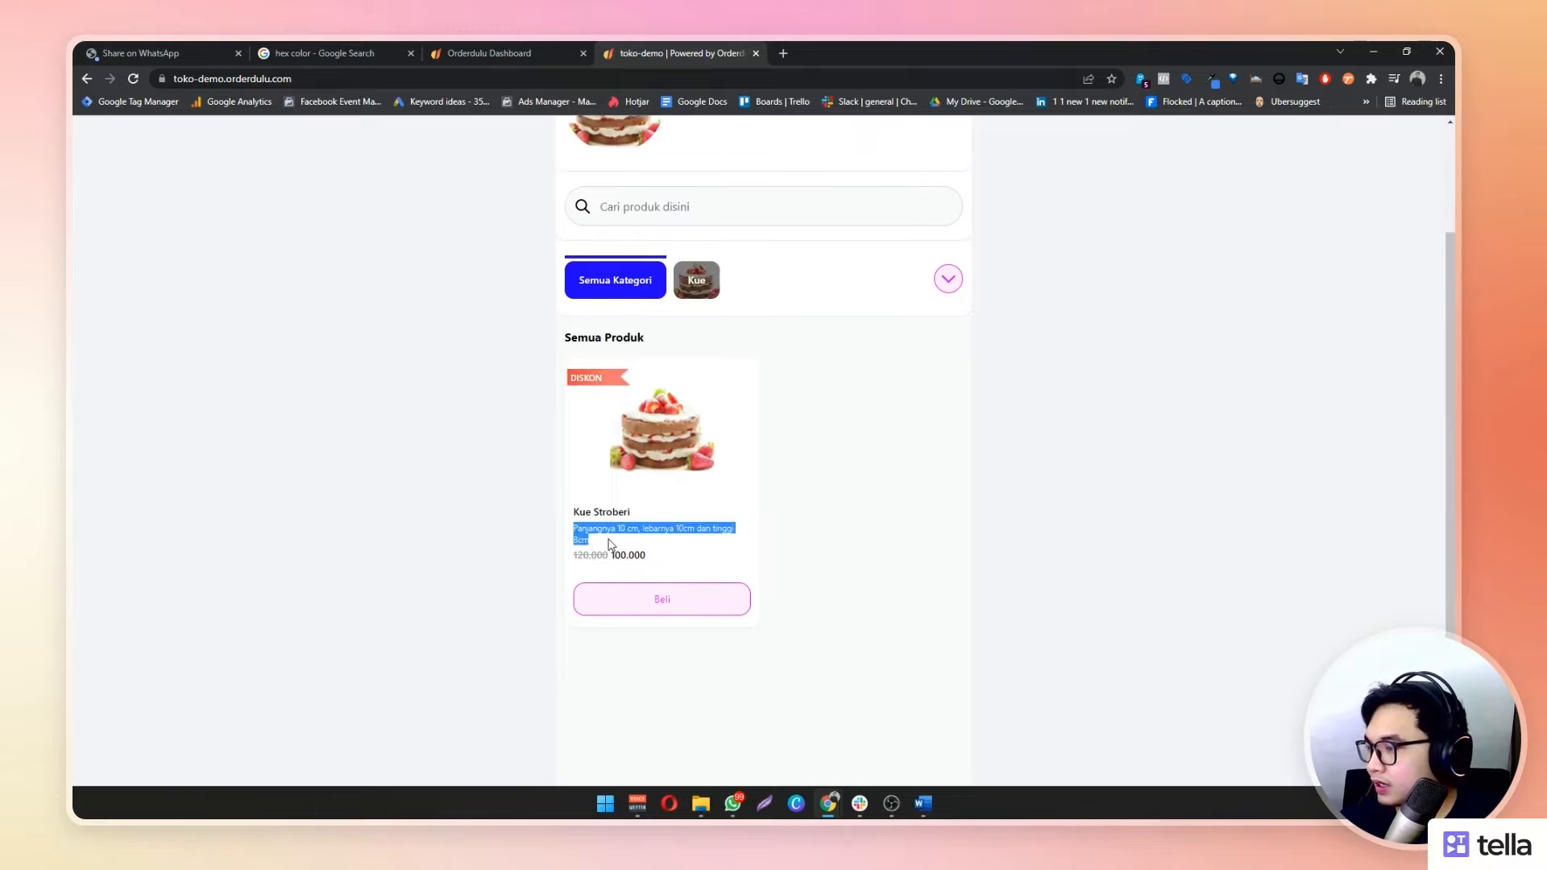
left_click(916, 555)
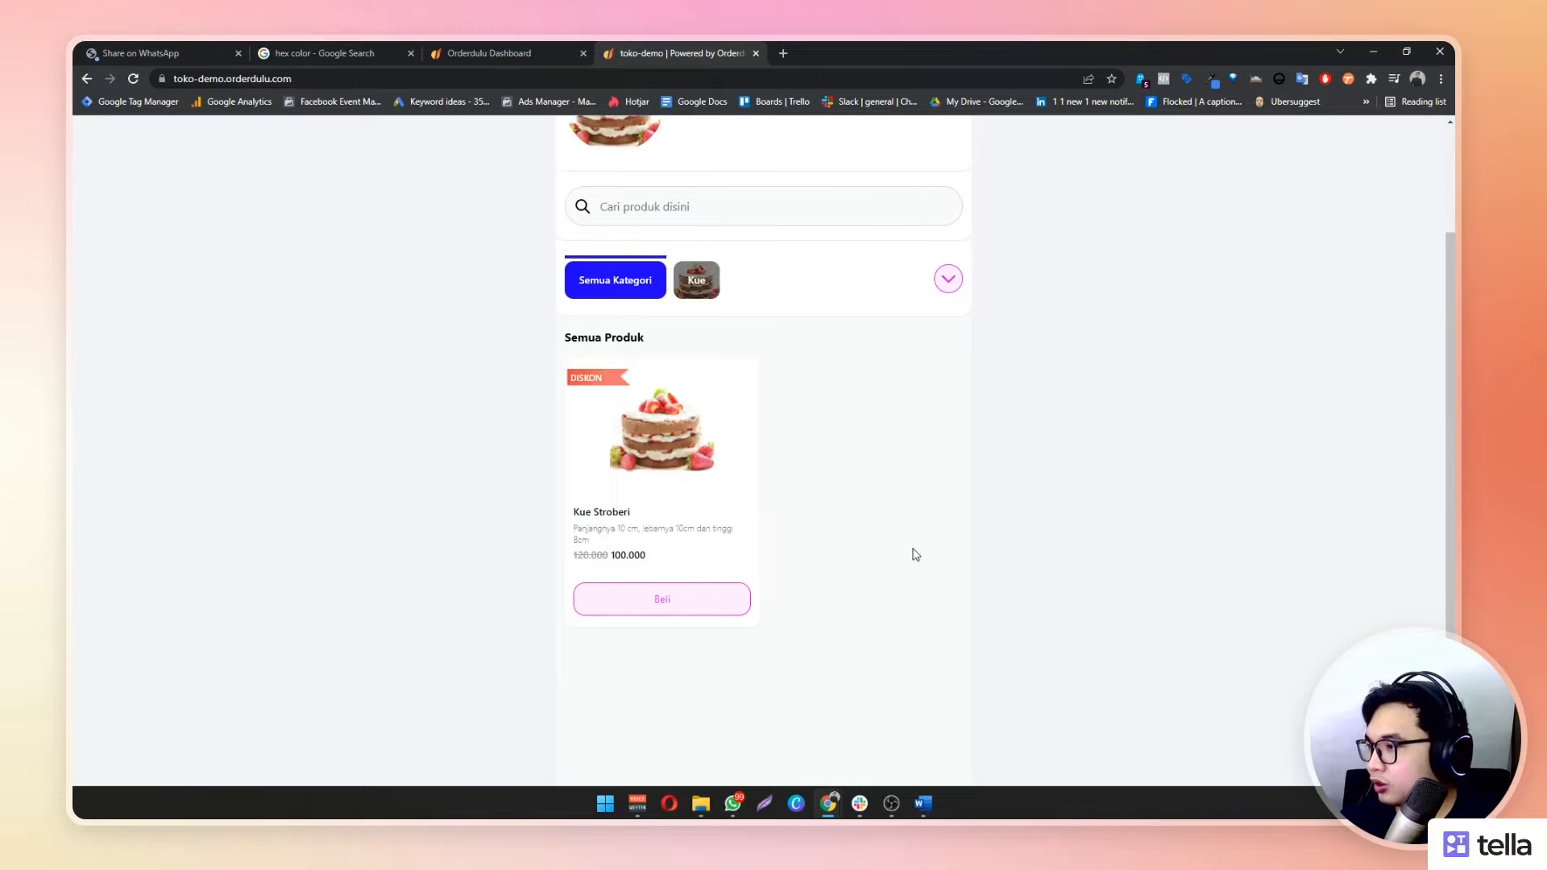
left_click(662, 444)
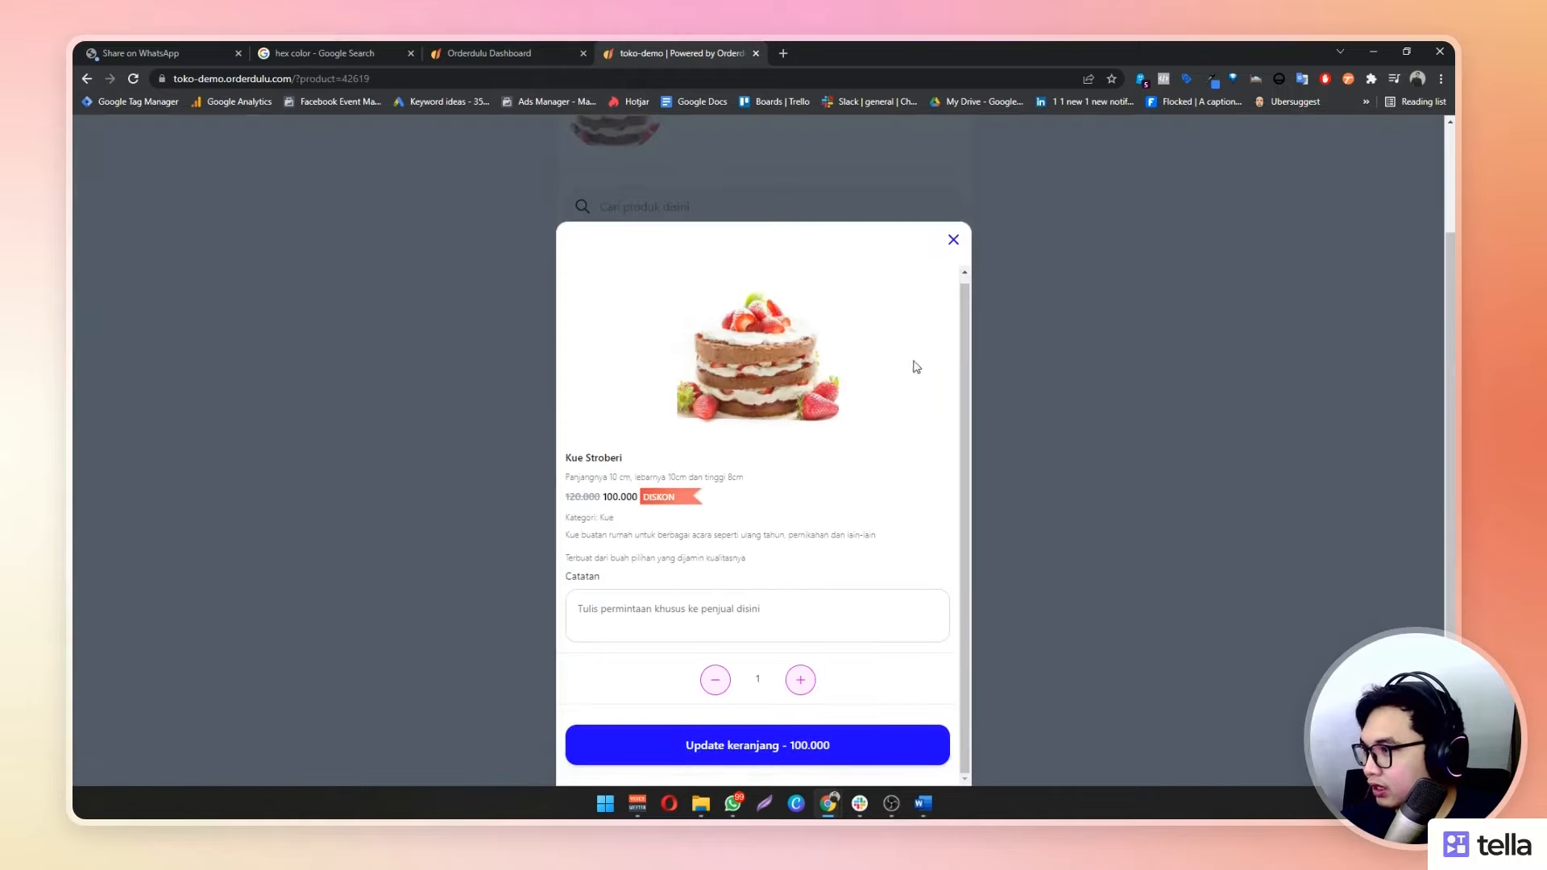
left_click(953, 241)
left_click(642, 459)
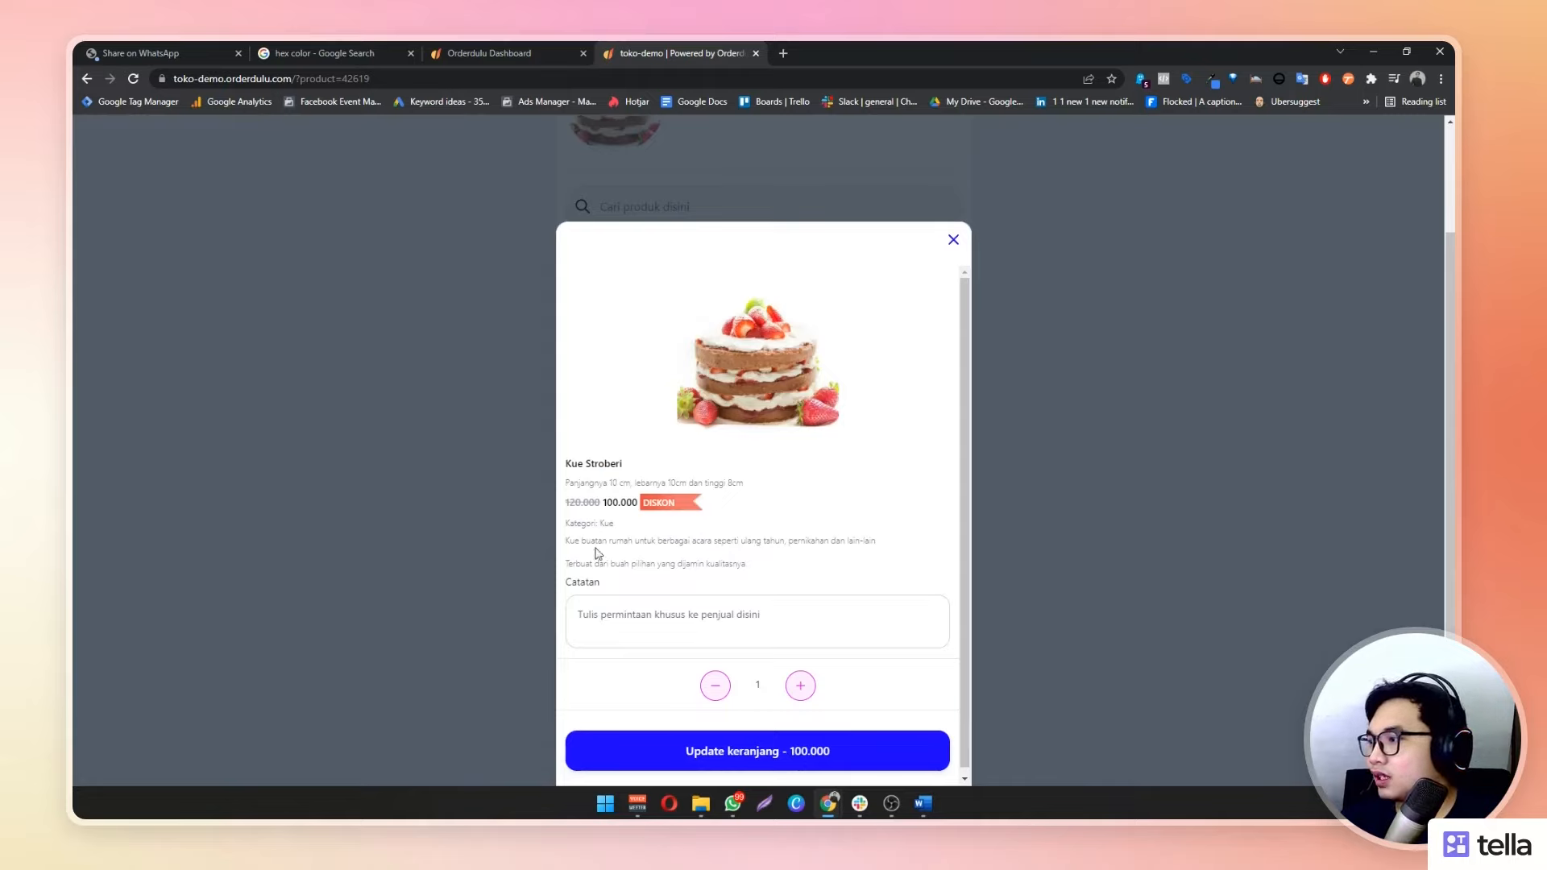
left_click_drag(562, 545, 751, 569)
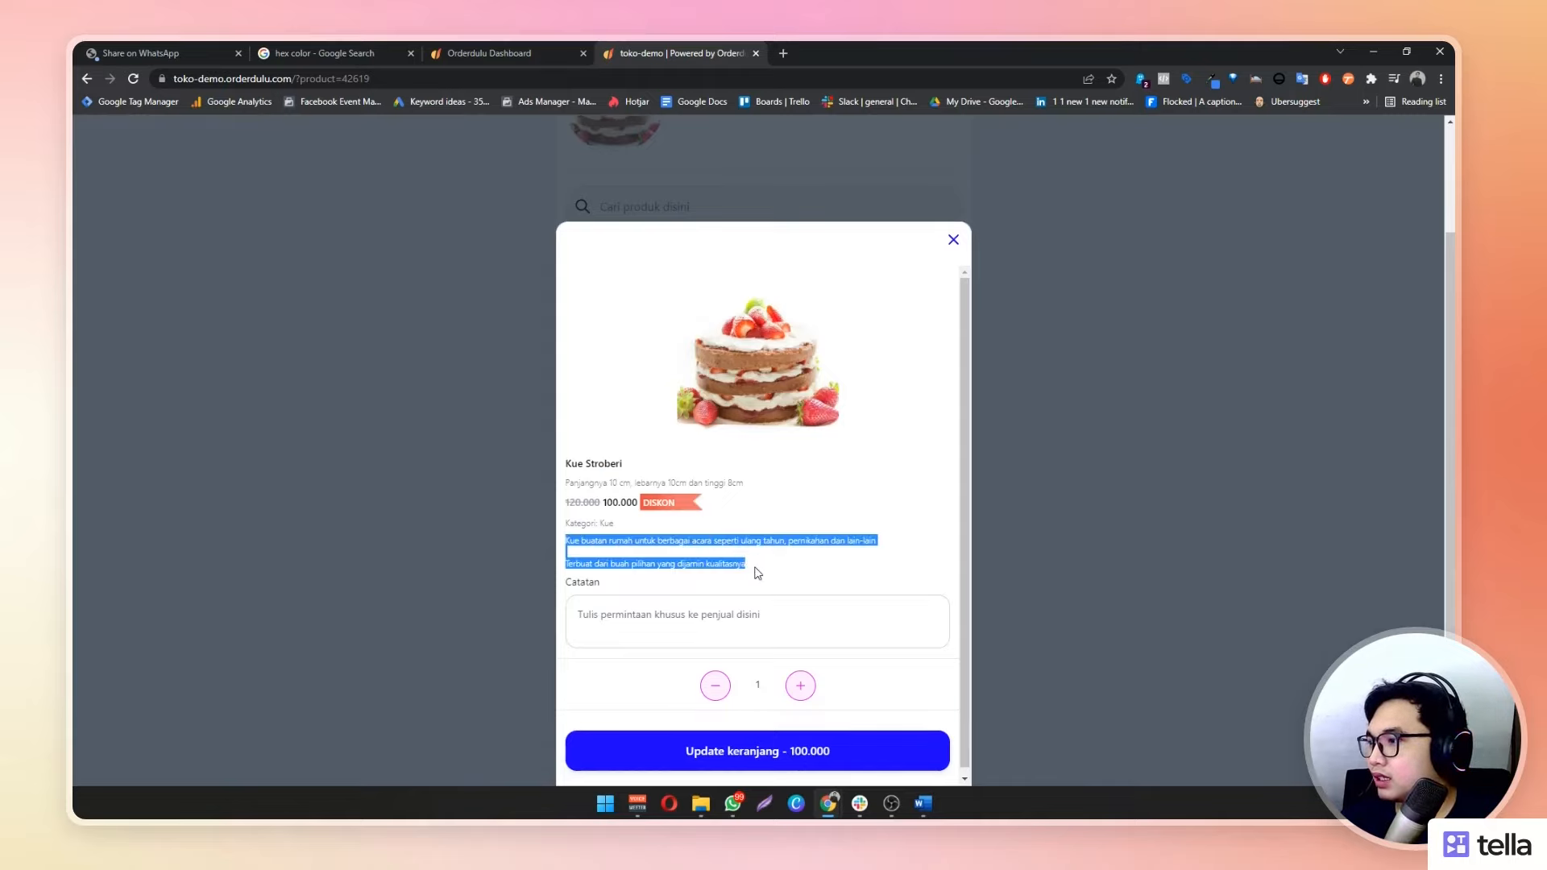
left_click(770, 598)
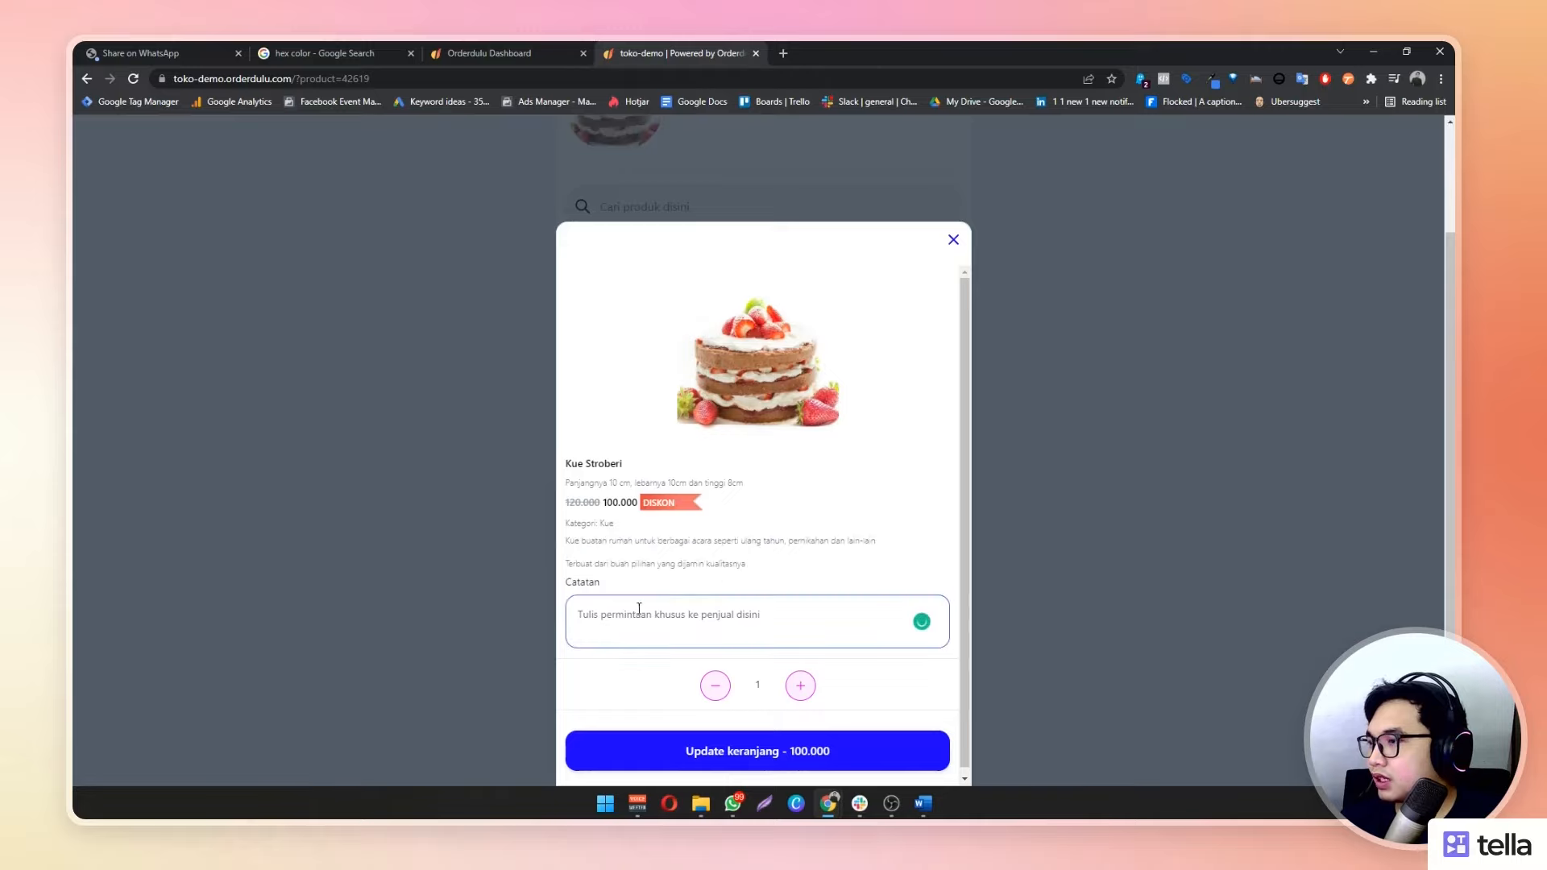
left_click(961, 248)
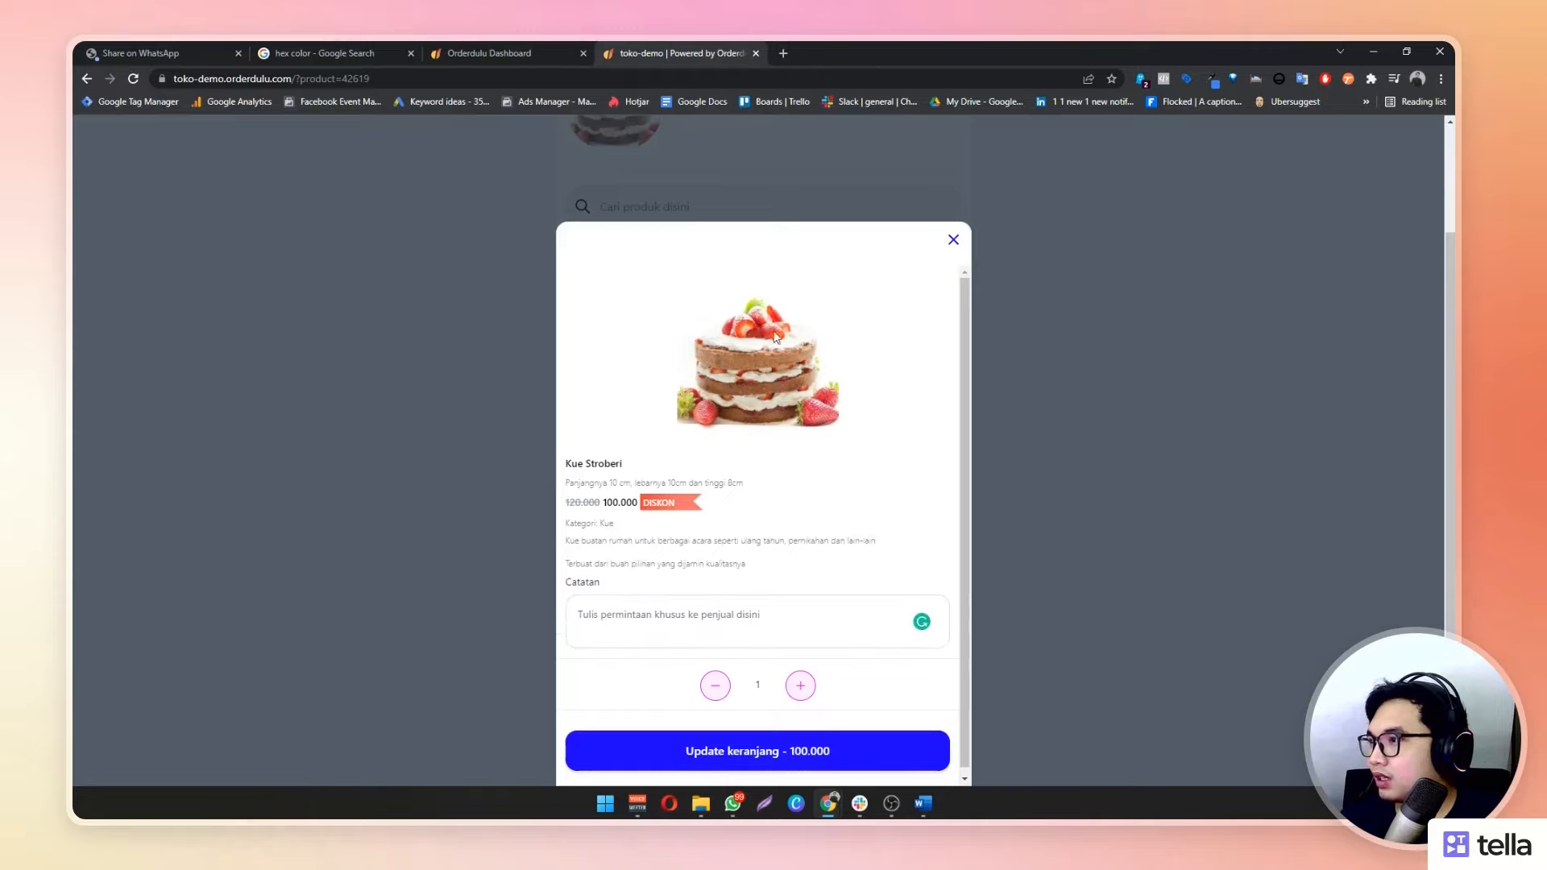
left_click(952, 243)
Browse the storefront and full category list, then switch back to the Orderdulu dashboard tab
scroll(653, 419, "up", 2)
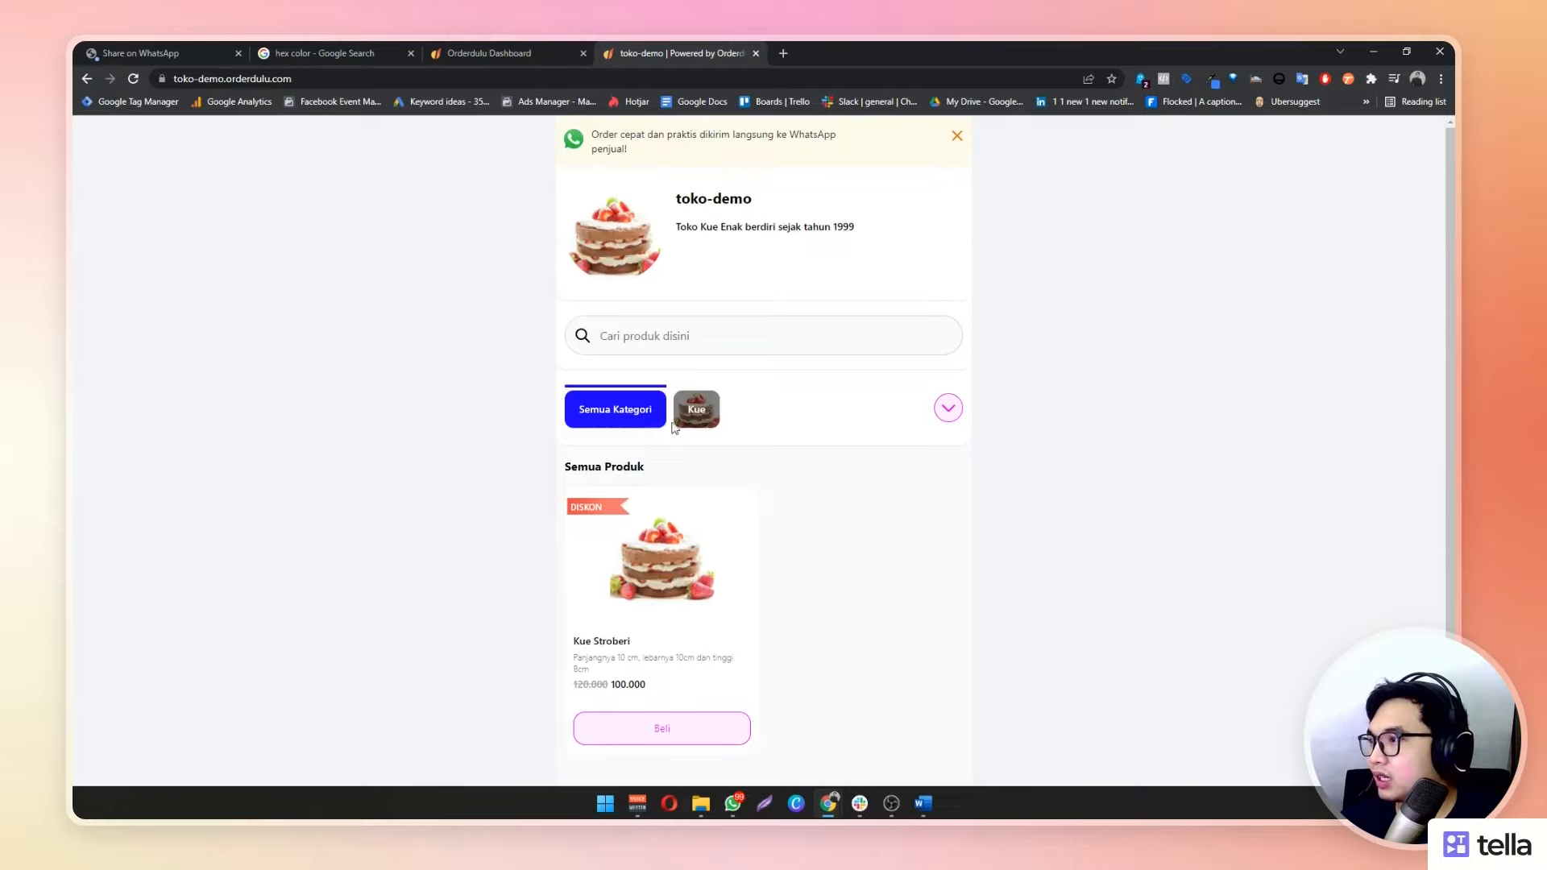
scroll(636, 415, "down", 2)
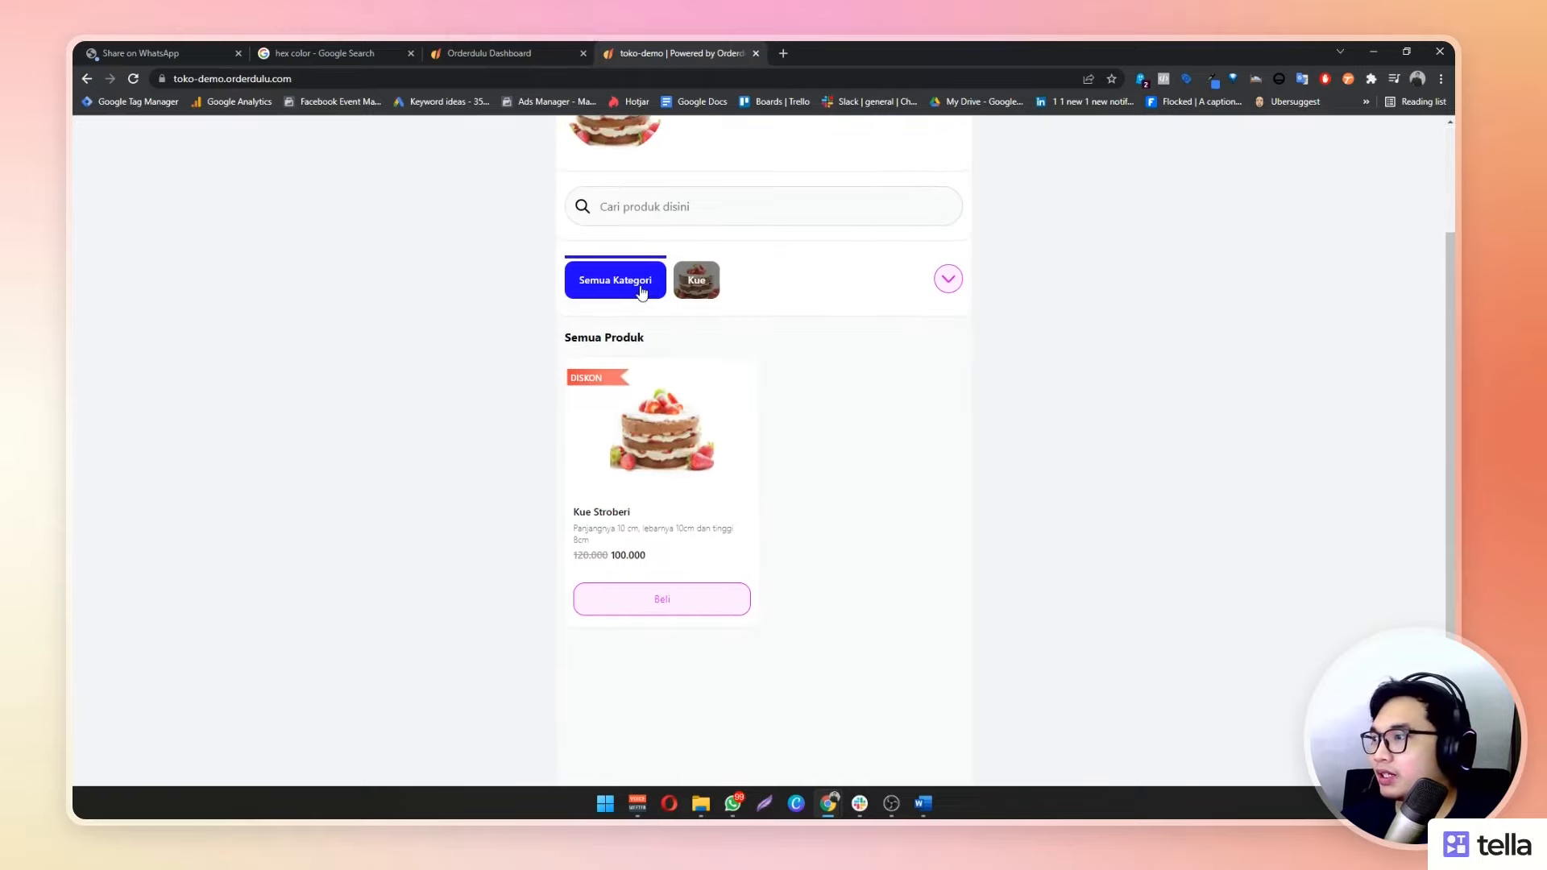
scroll(737, 306, "up", 2)
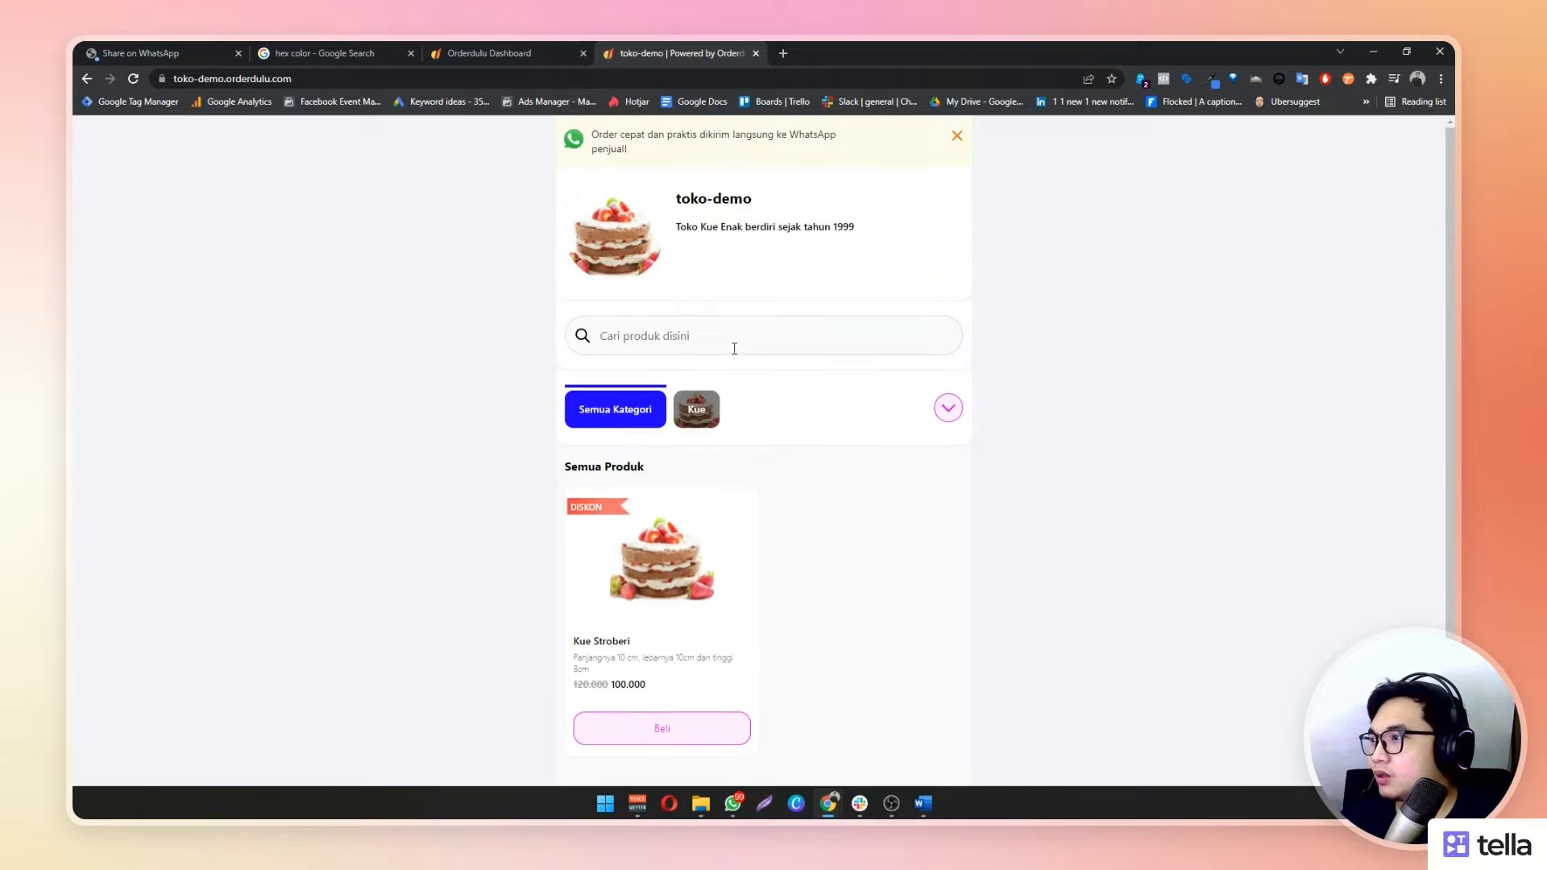
left_click(667, 593)
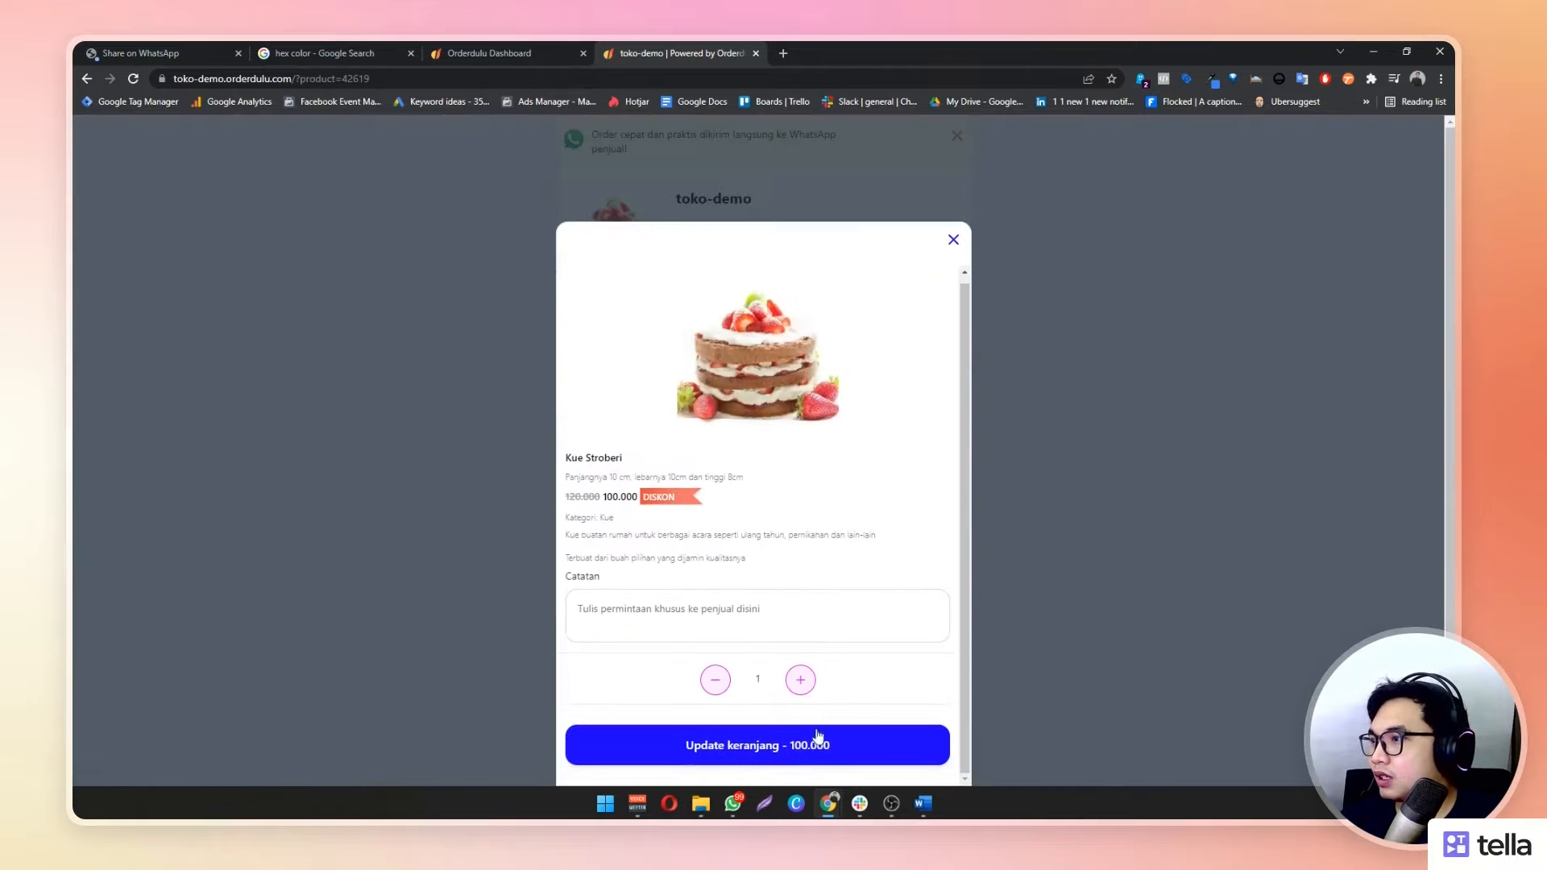
left_click(953, 241)
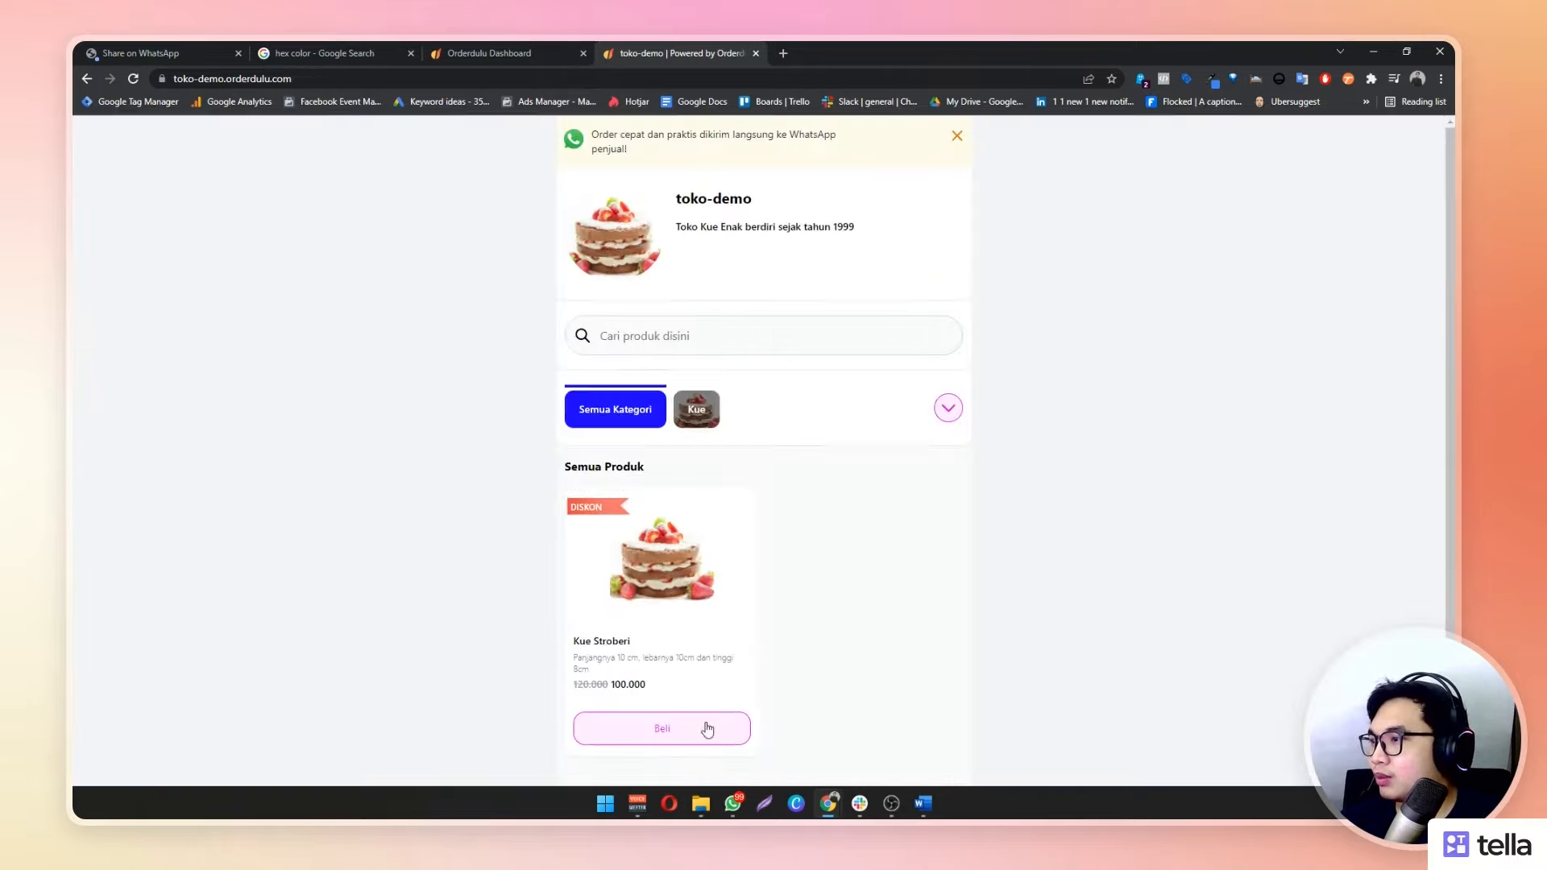
left_click(951, 423)
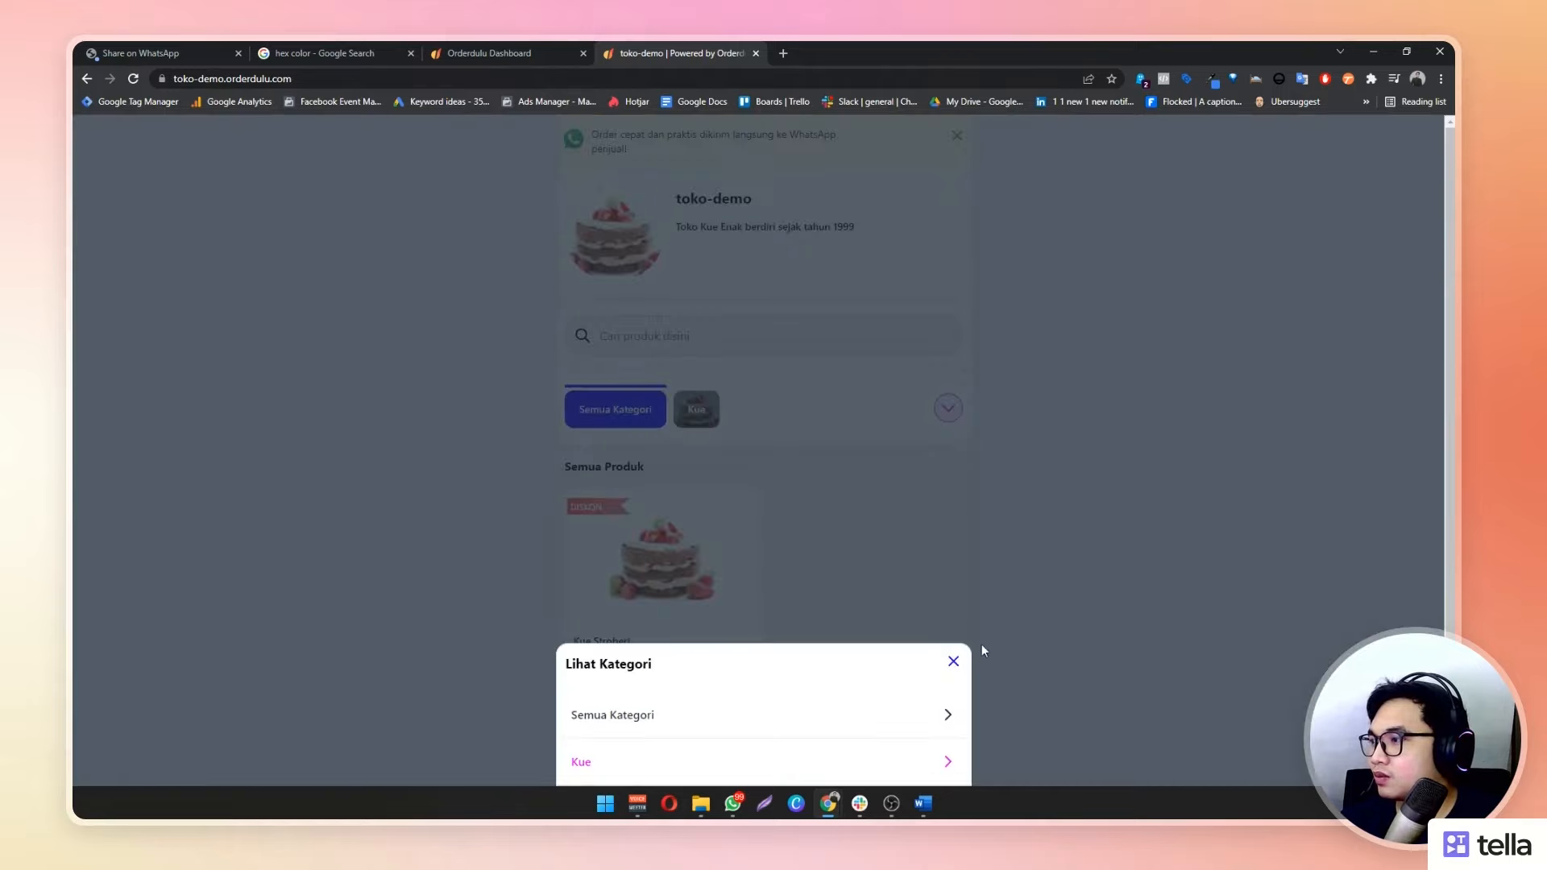
left_click(953, 658)
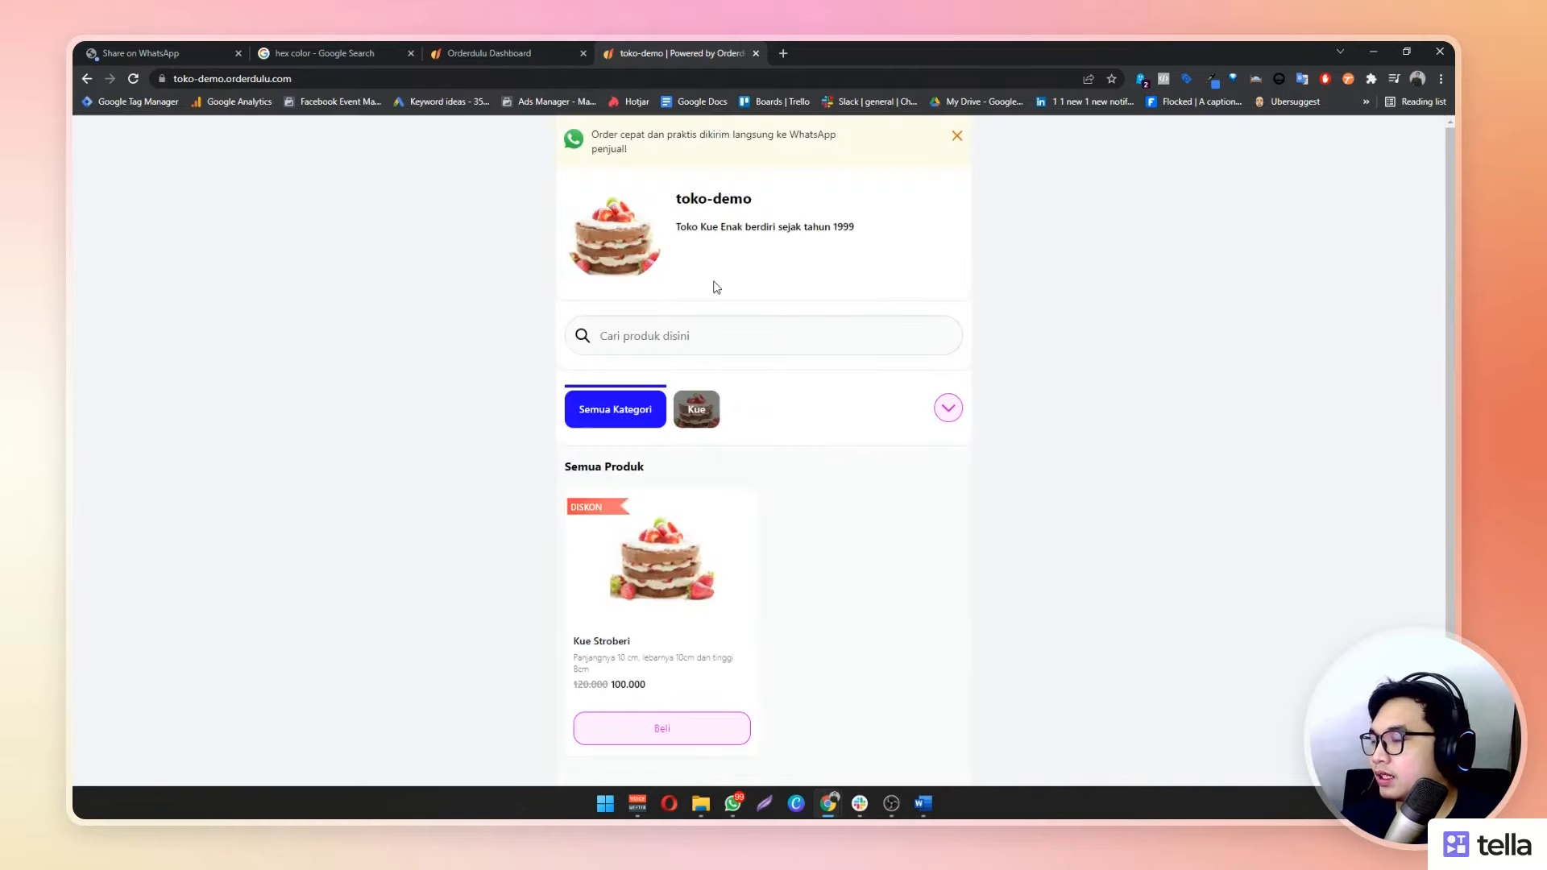
scroll(670, 498, "down", 2)
scroll(647, 519, "up", 2)
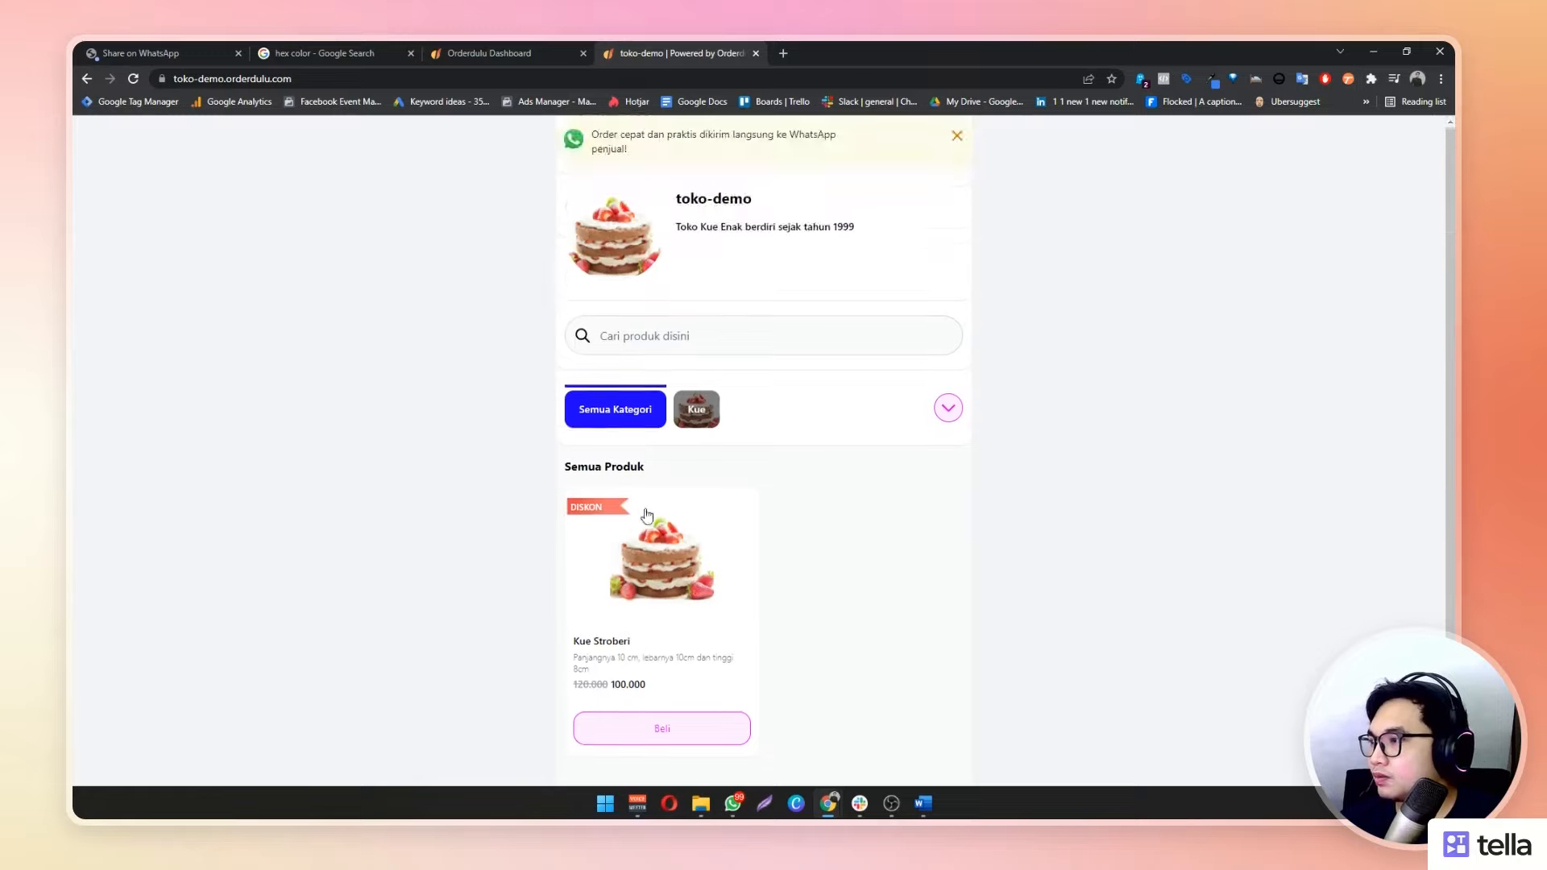
scroll(648, 519, "down", 2)
scroll(629, 512, "up", 1)
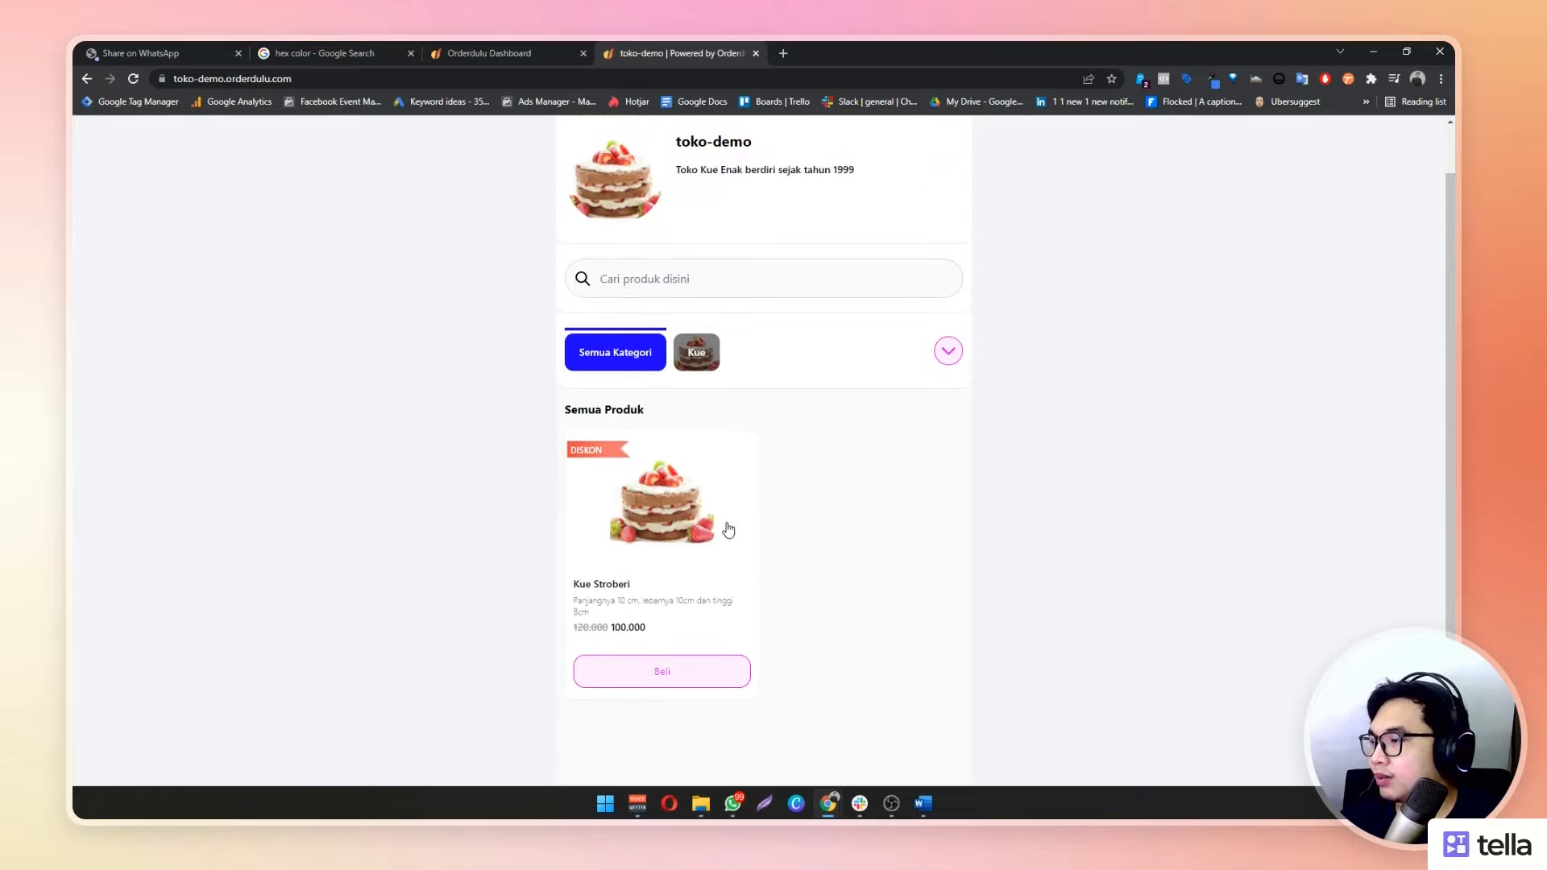
scroll(723, 516, "down", 1)
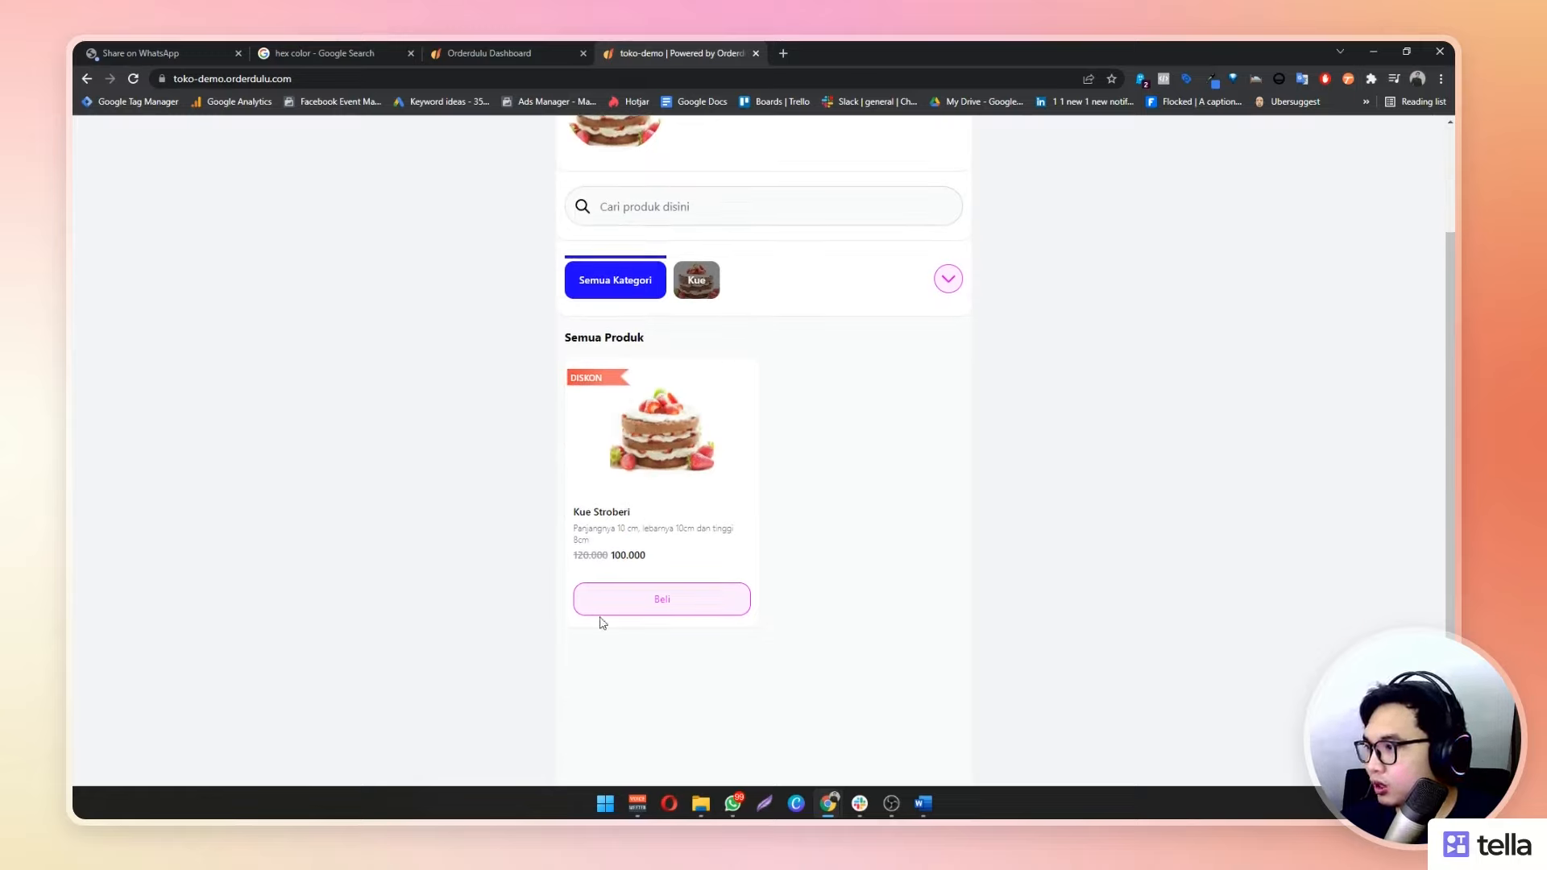
left_click(494, 50)
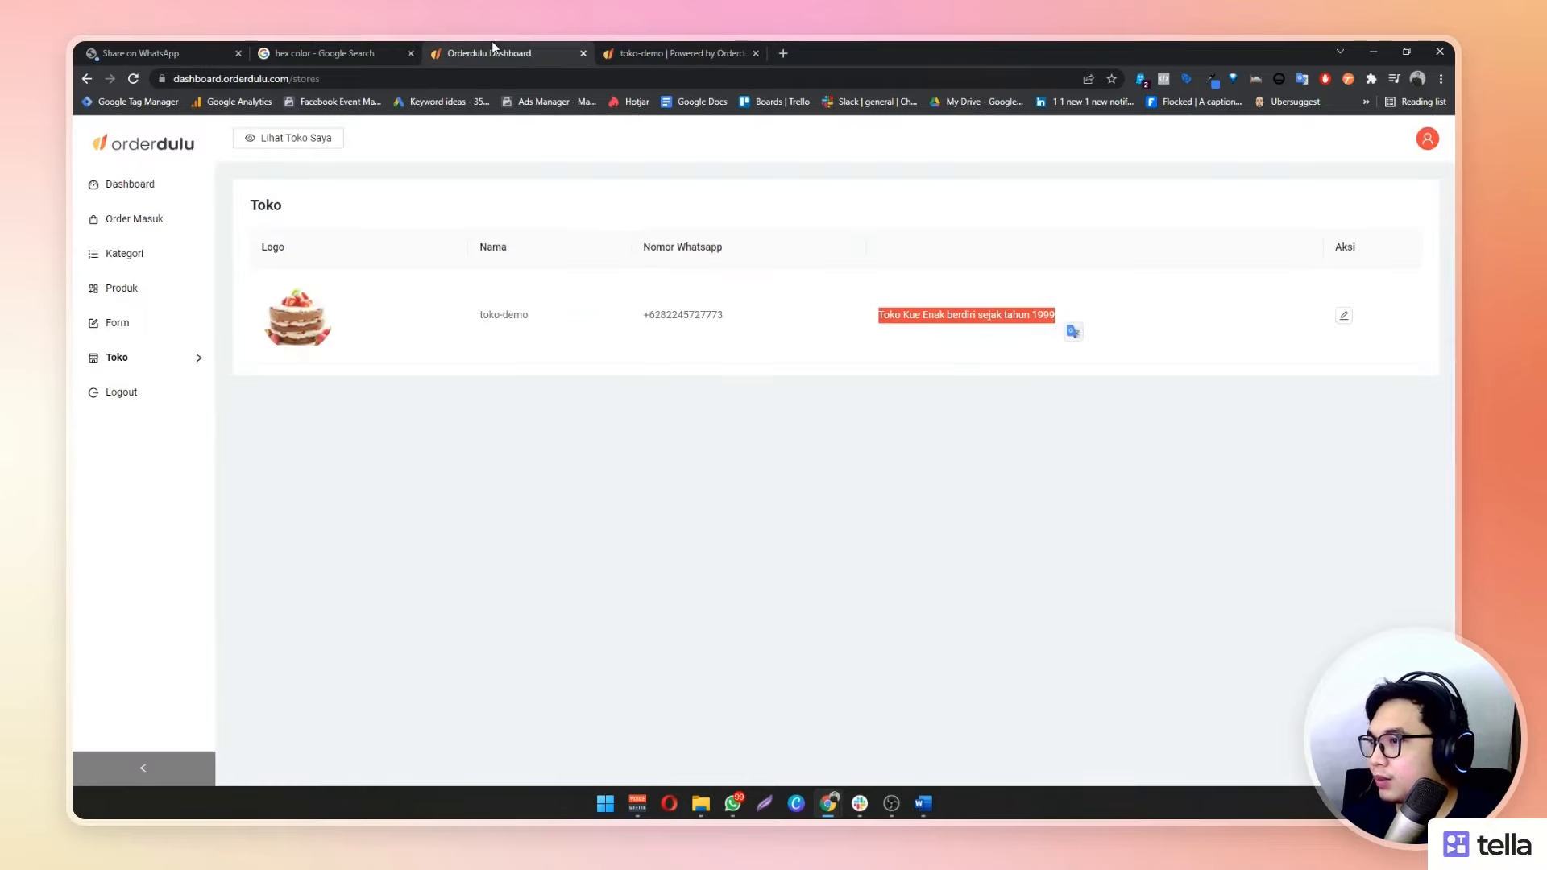
Set toko-demo's Tampilan Produk to List and save the store settings
left_click(1344, 316)
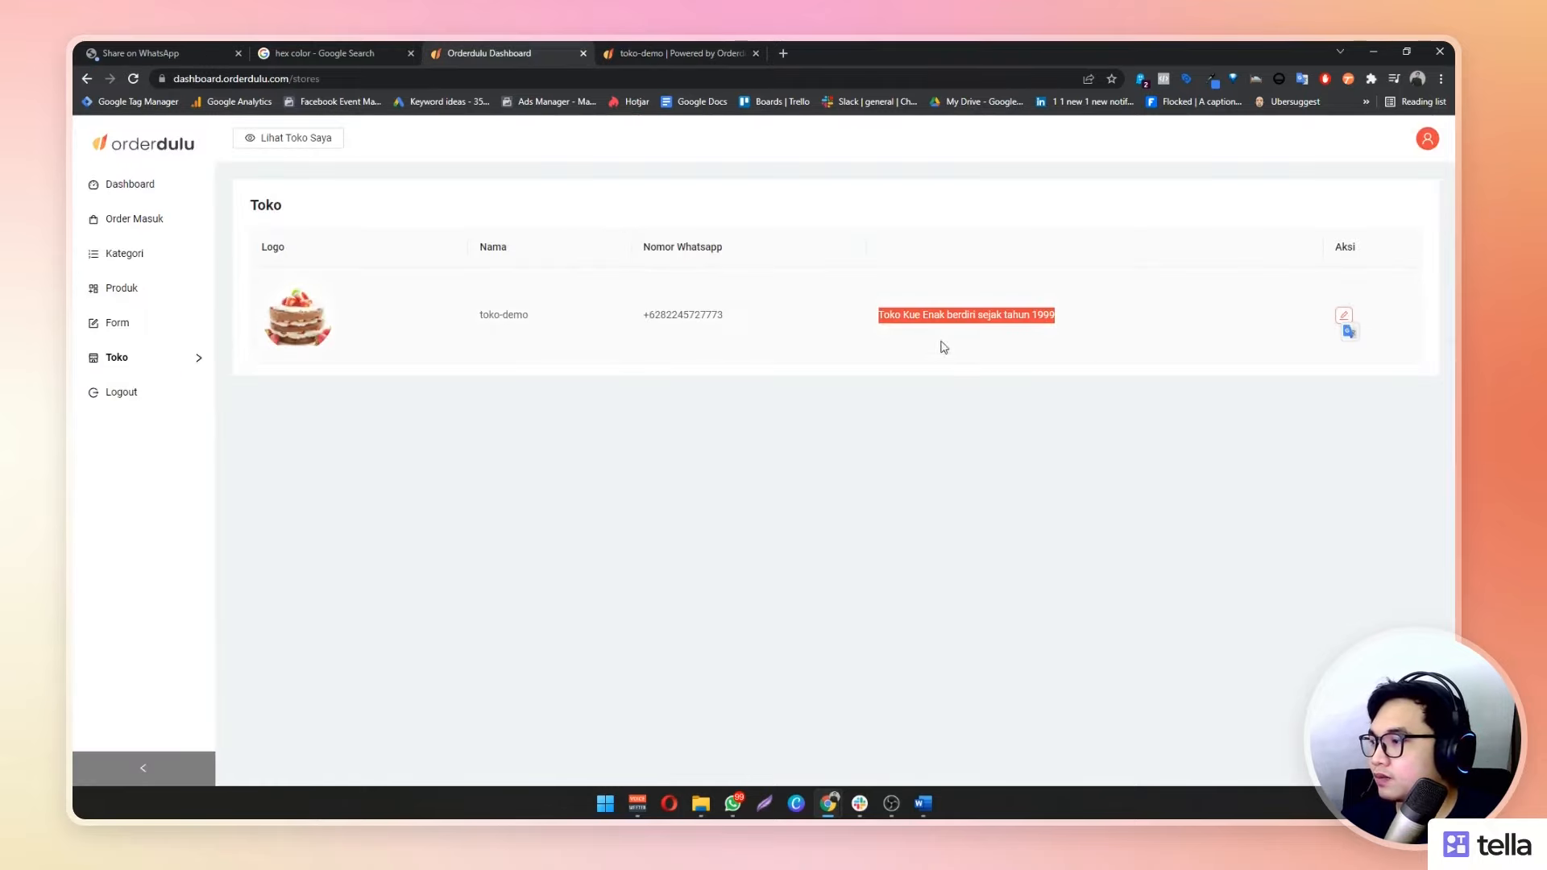
scroll(590, 433, "down", 5)
scroll(590, 433, "down", 3)
left_click(352, 359)
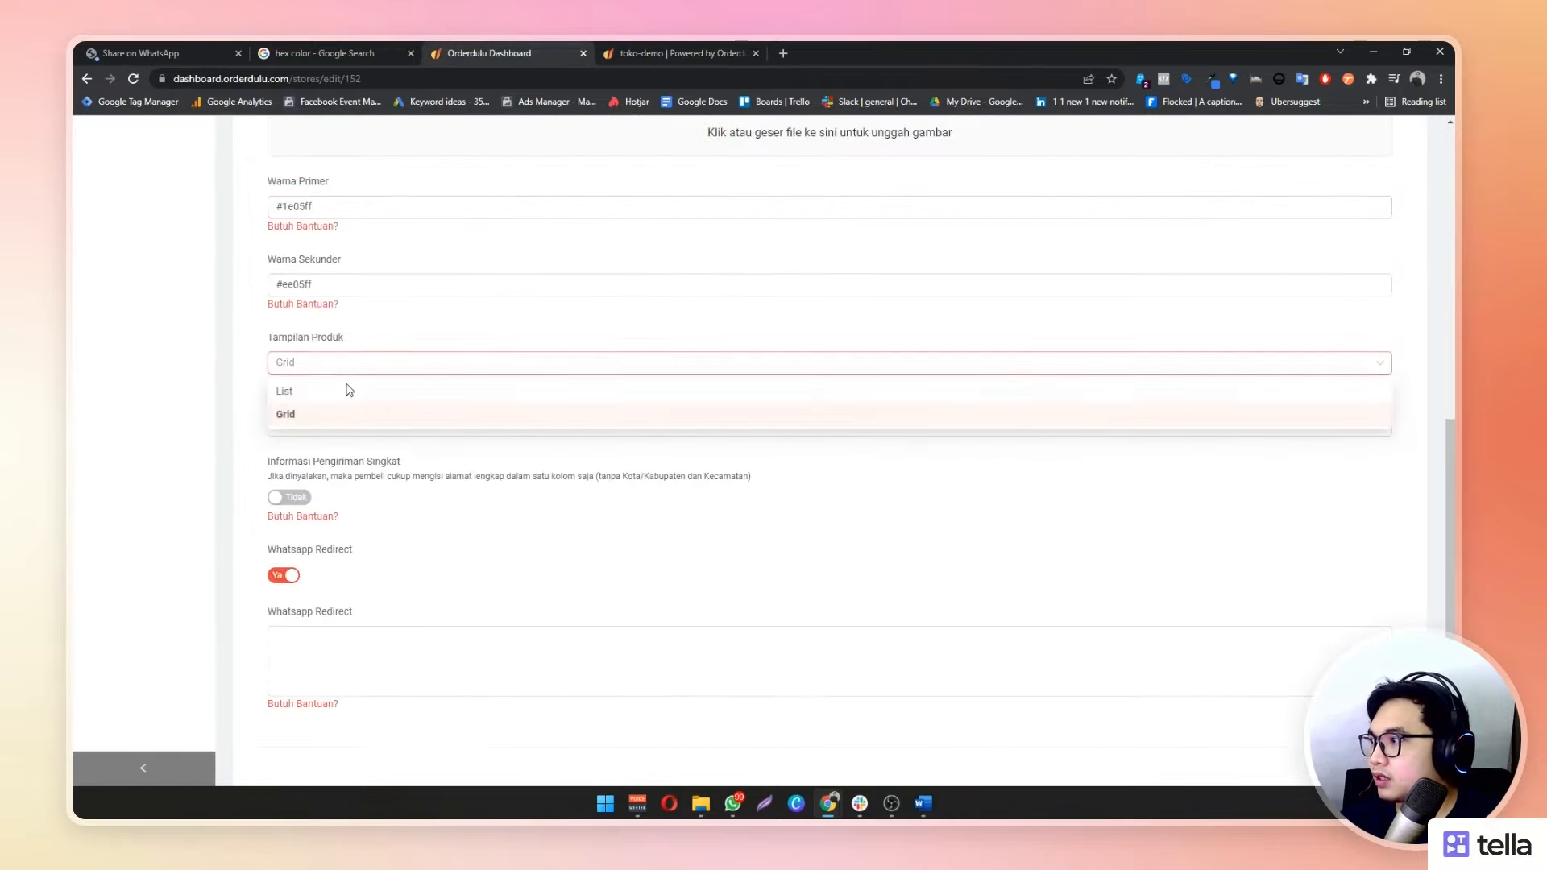
left_click(340, 411)
scroll(932, 513, "down", 1)
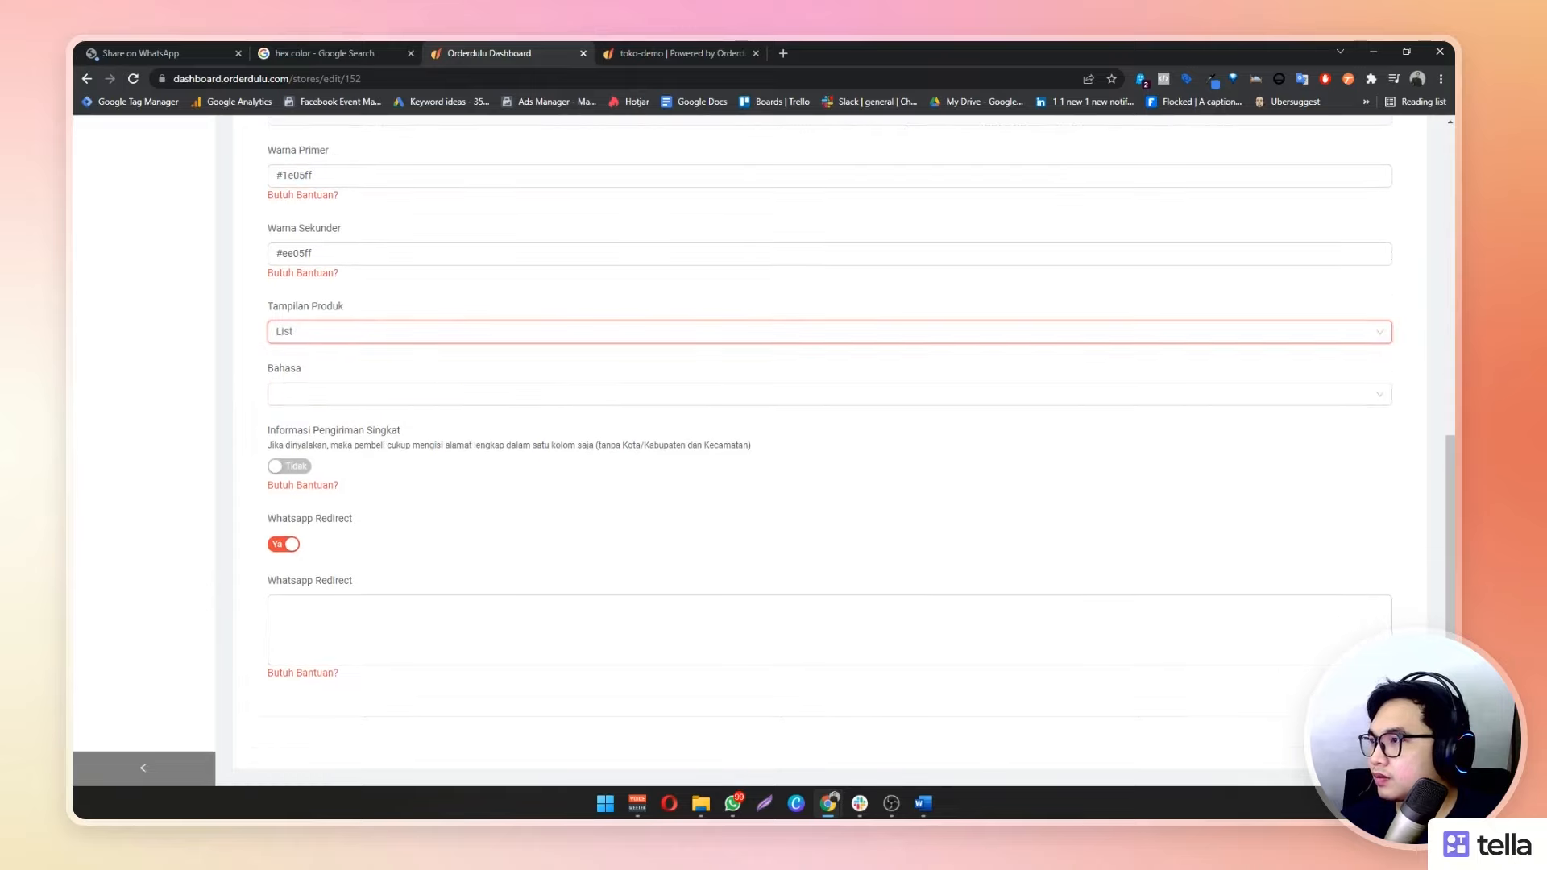
left_click(1362, 742)
Reload the toko-demo storefront to check the list layout, then return to the dashboard
left_click(723, 46)
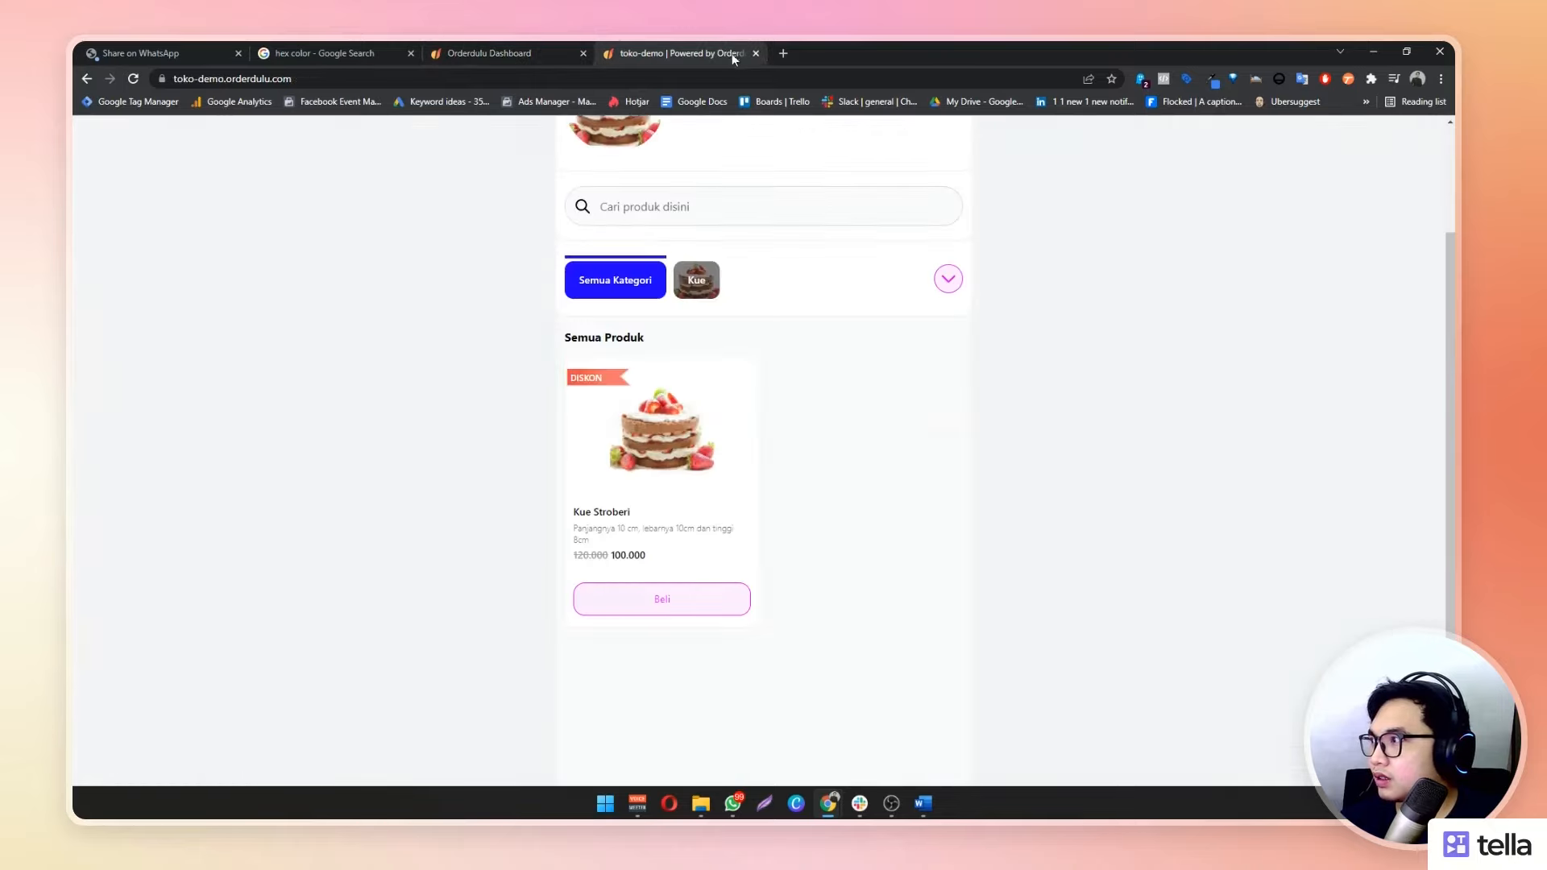
left_click(134, 81)
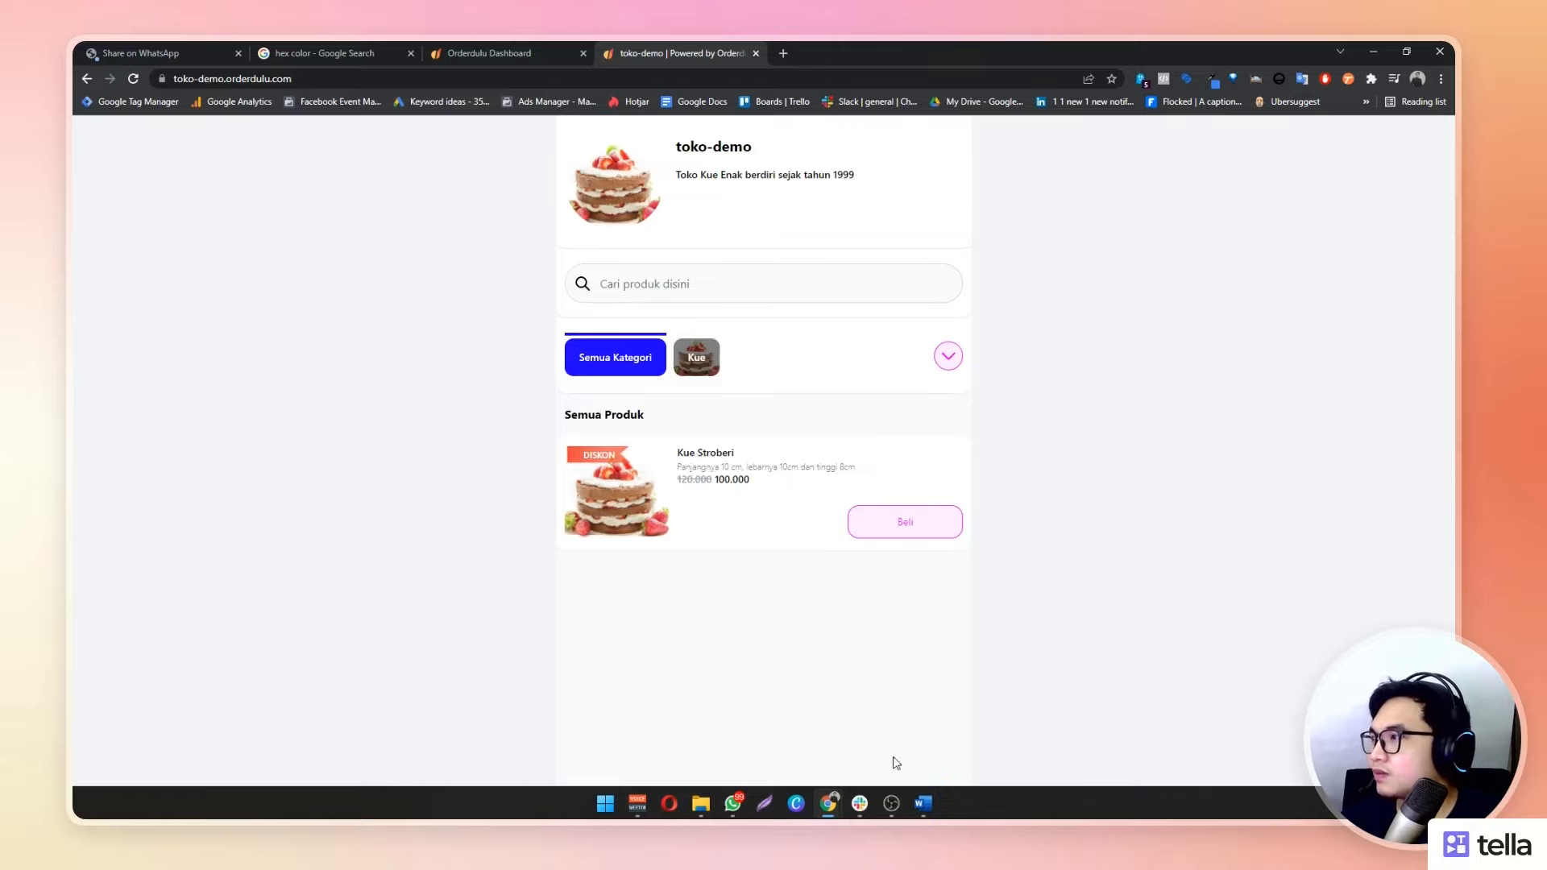
left_click(479, 47)
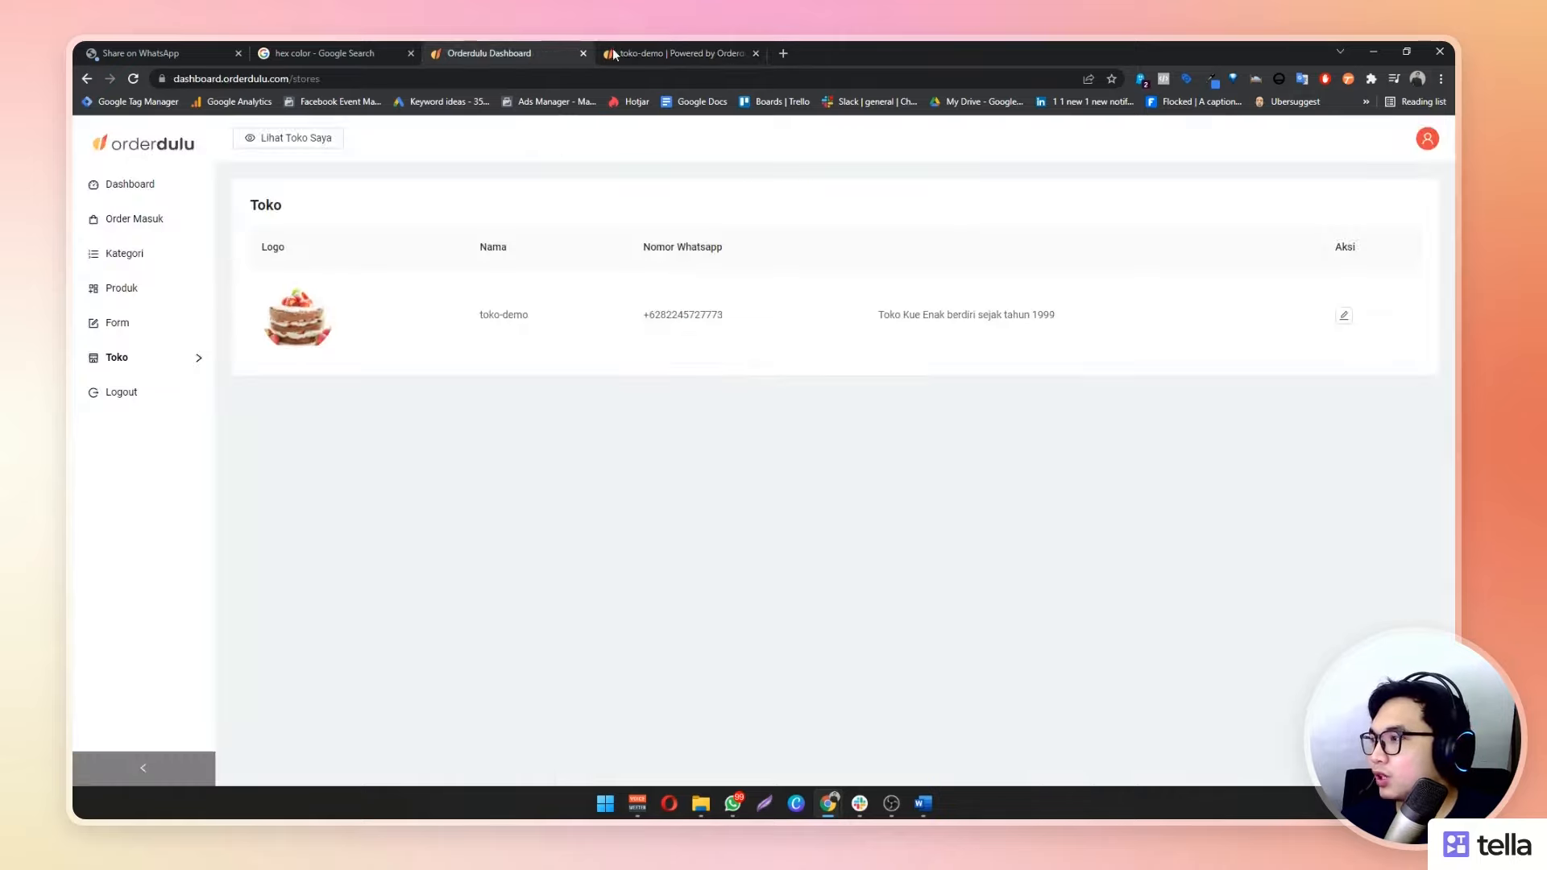
Start a new product in the store's product list named Kue Apel, category Kue
left_click(613, 48)
key("ctrl+shift+Tab")
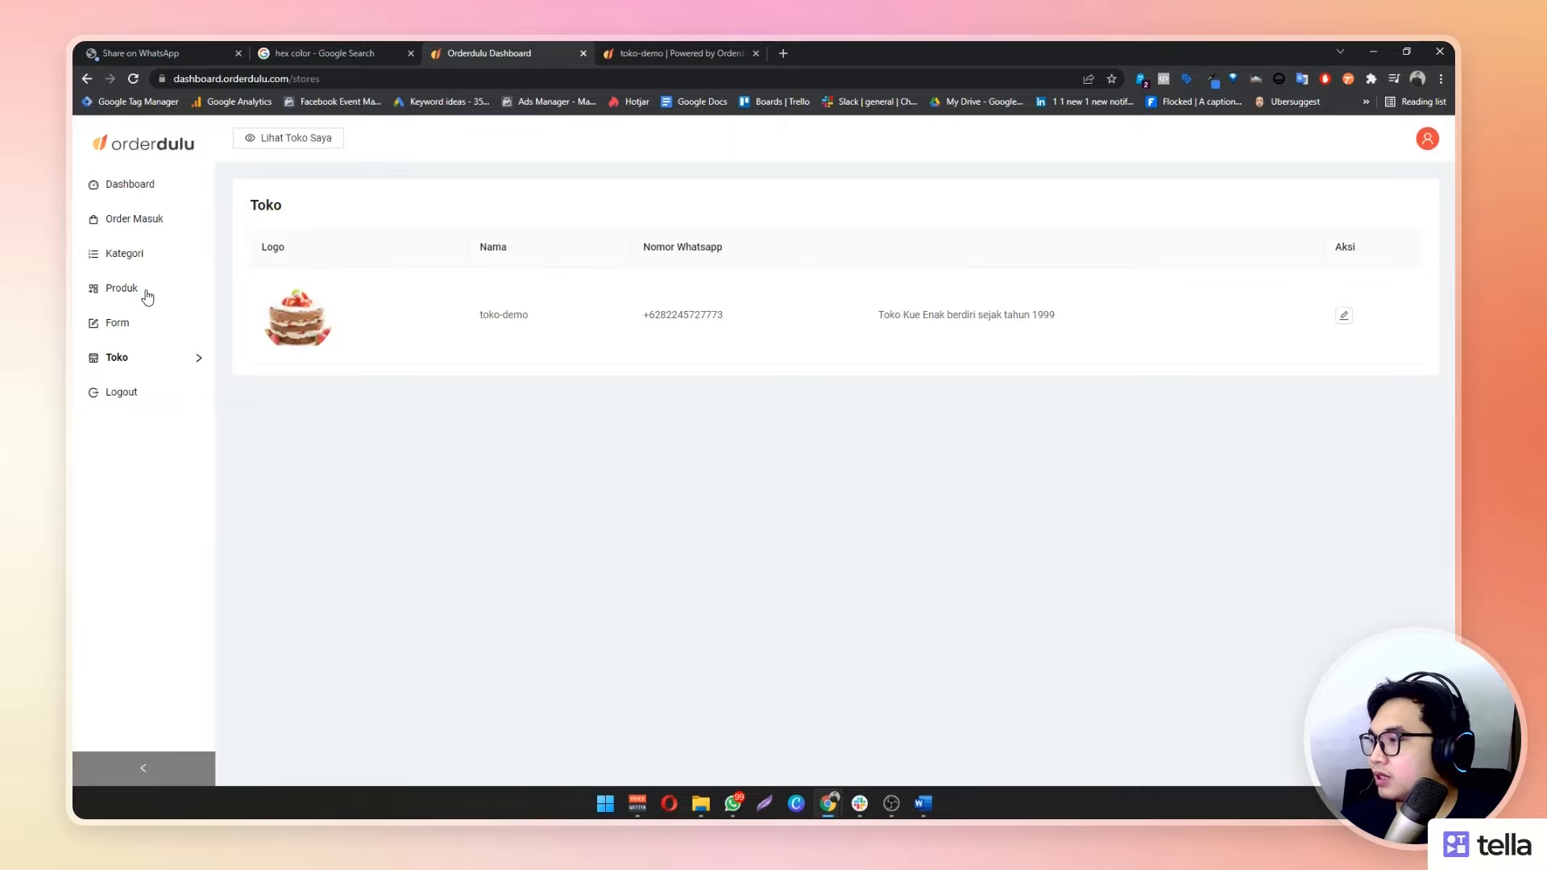
left_click(195, 298)
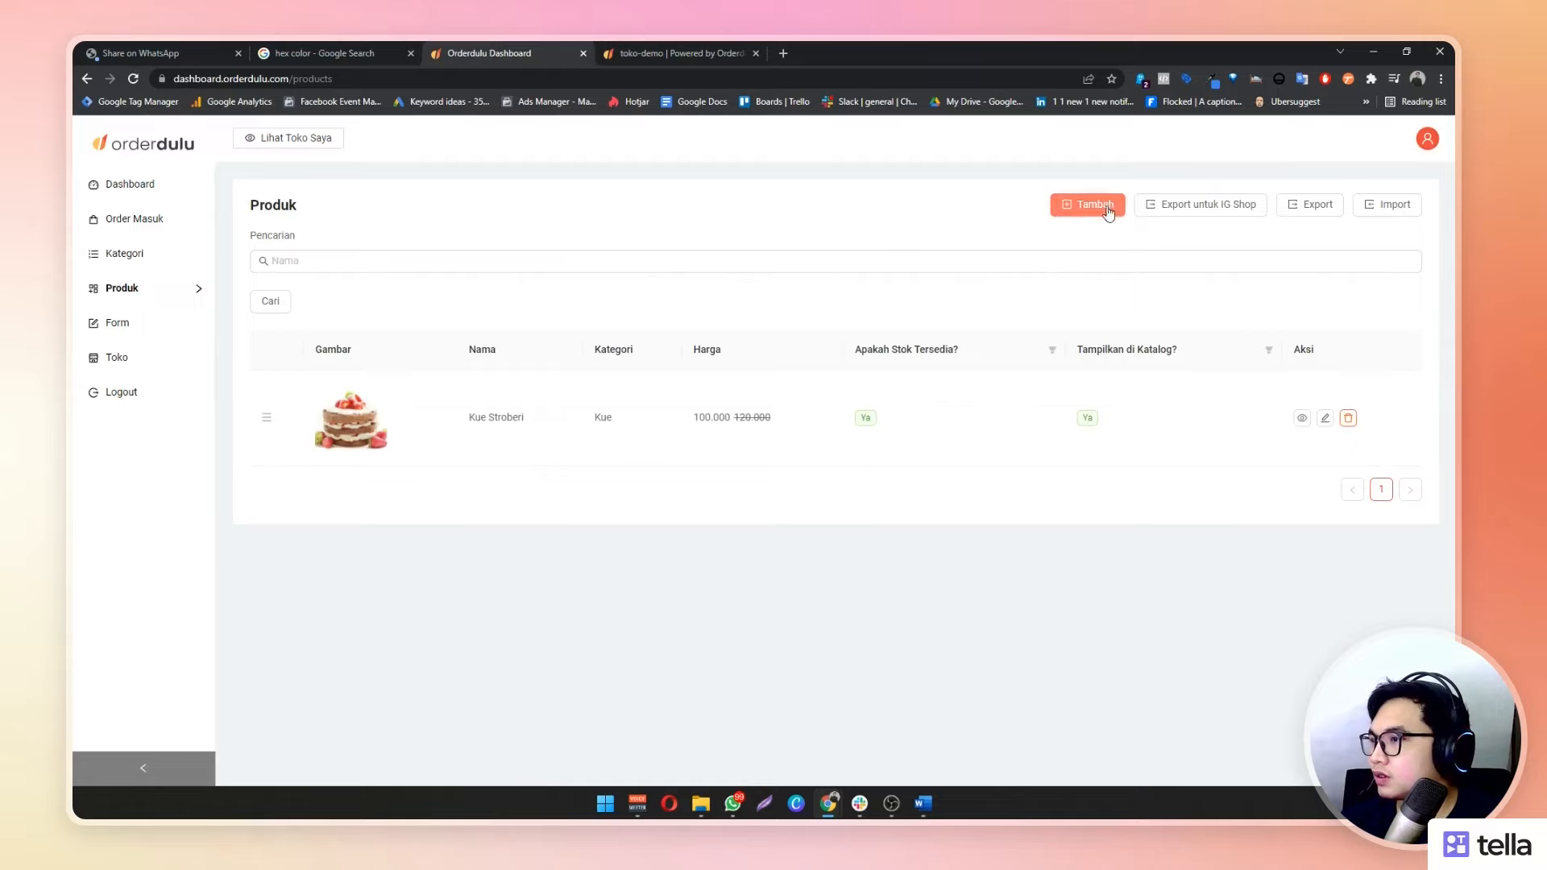
left_click(1057, 208)
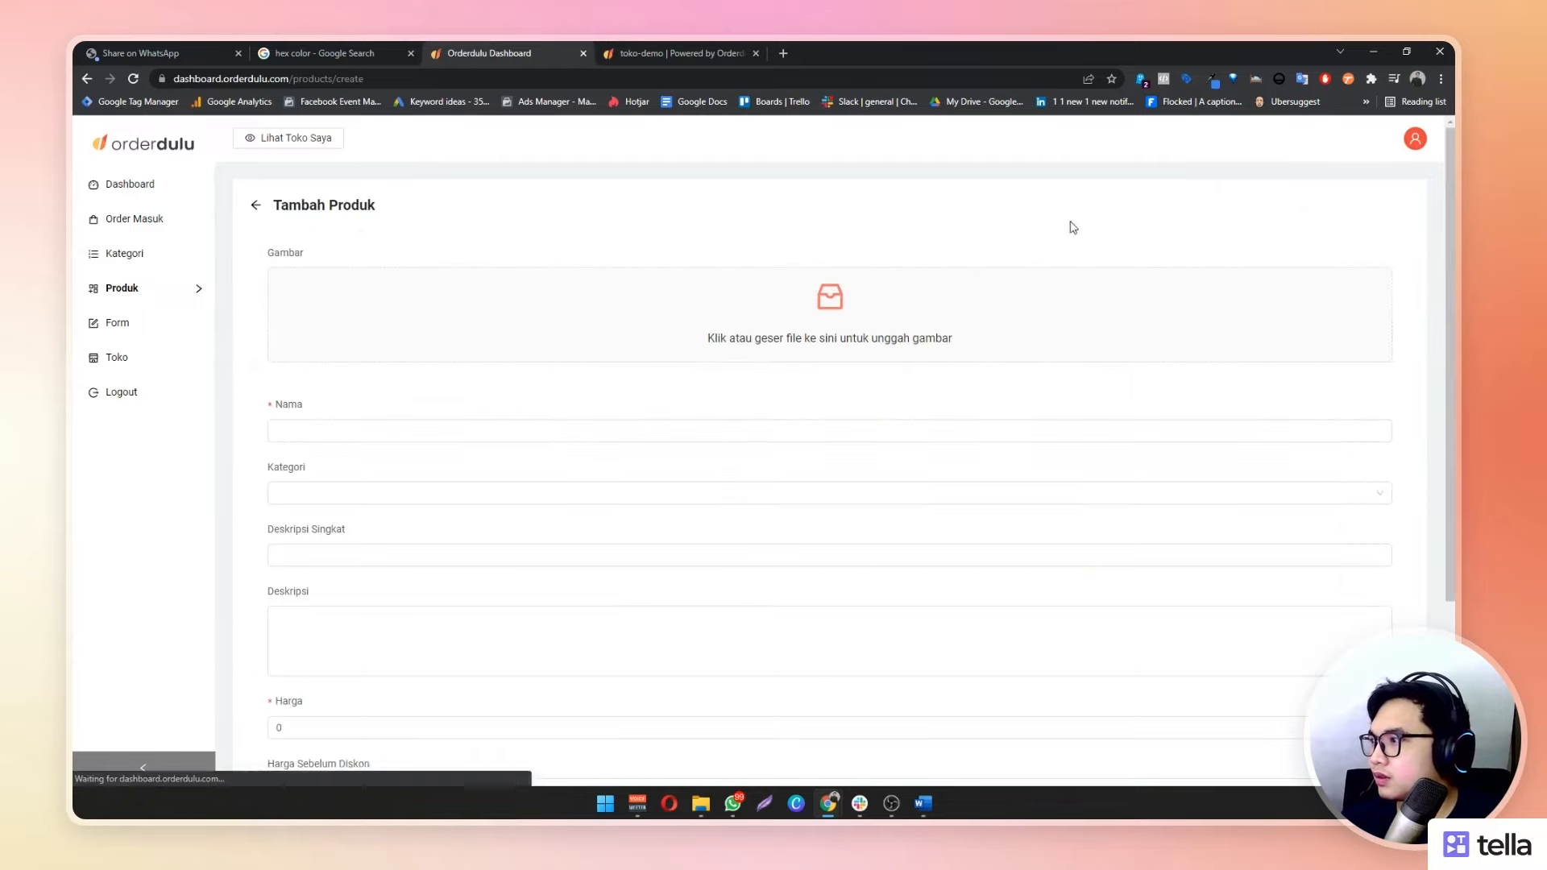
left_click(461, 430)
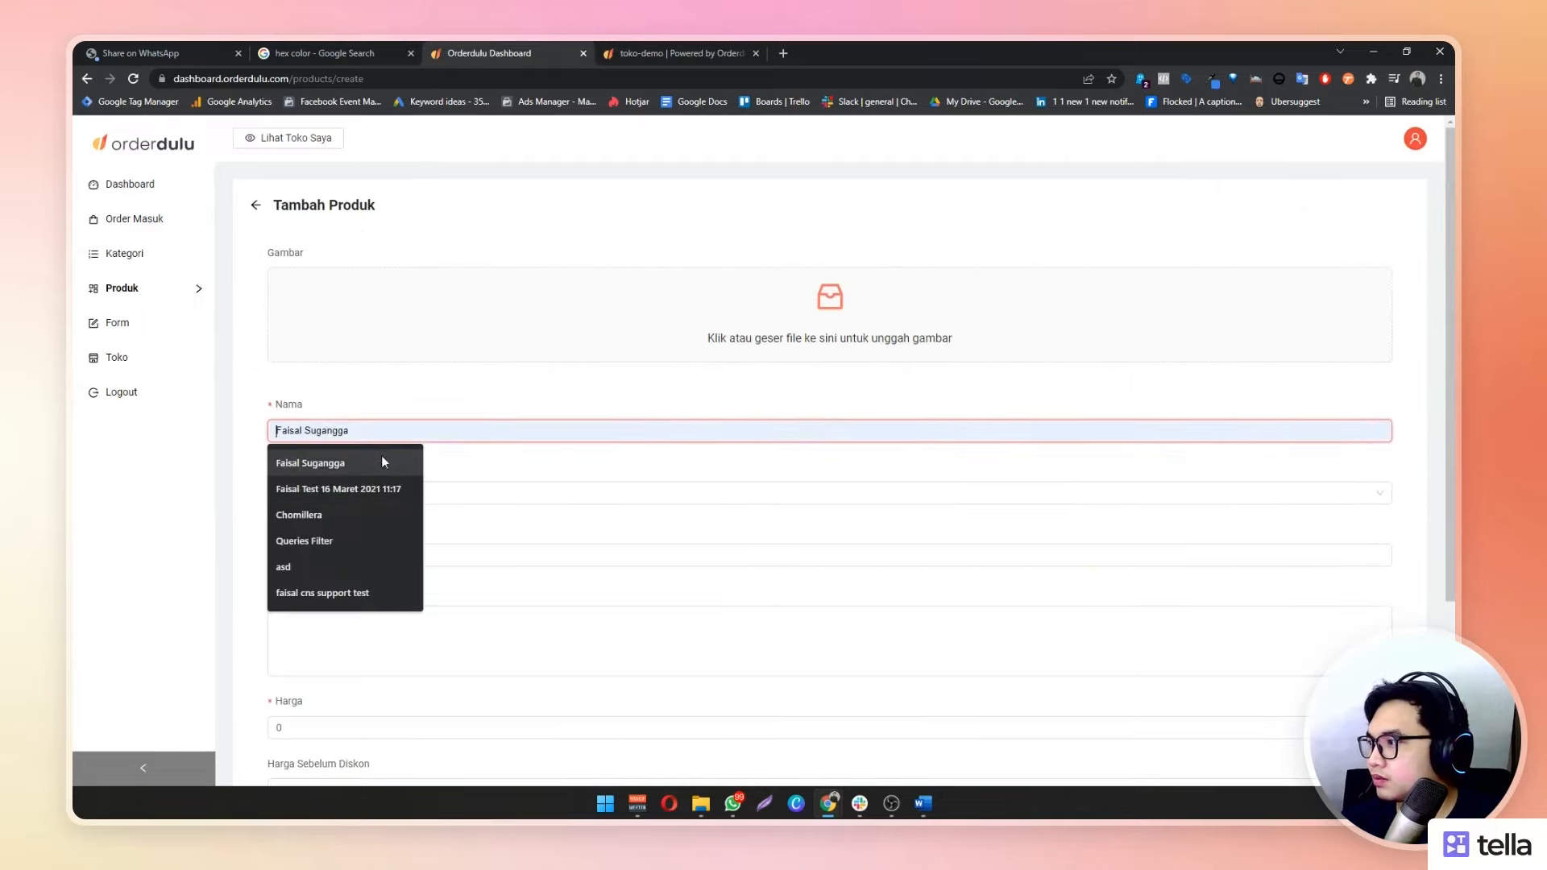
type("Kue Apel")
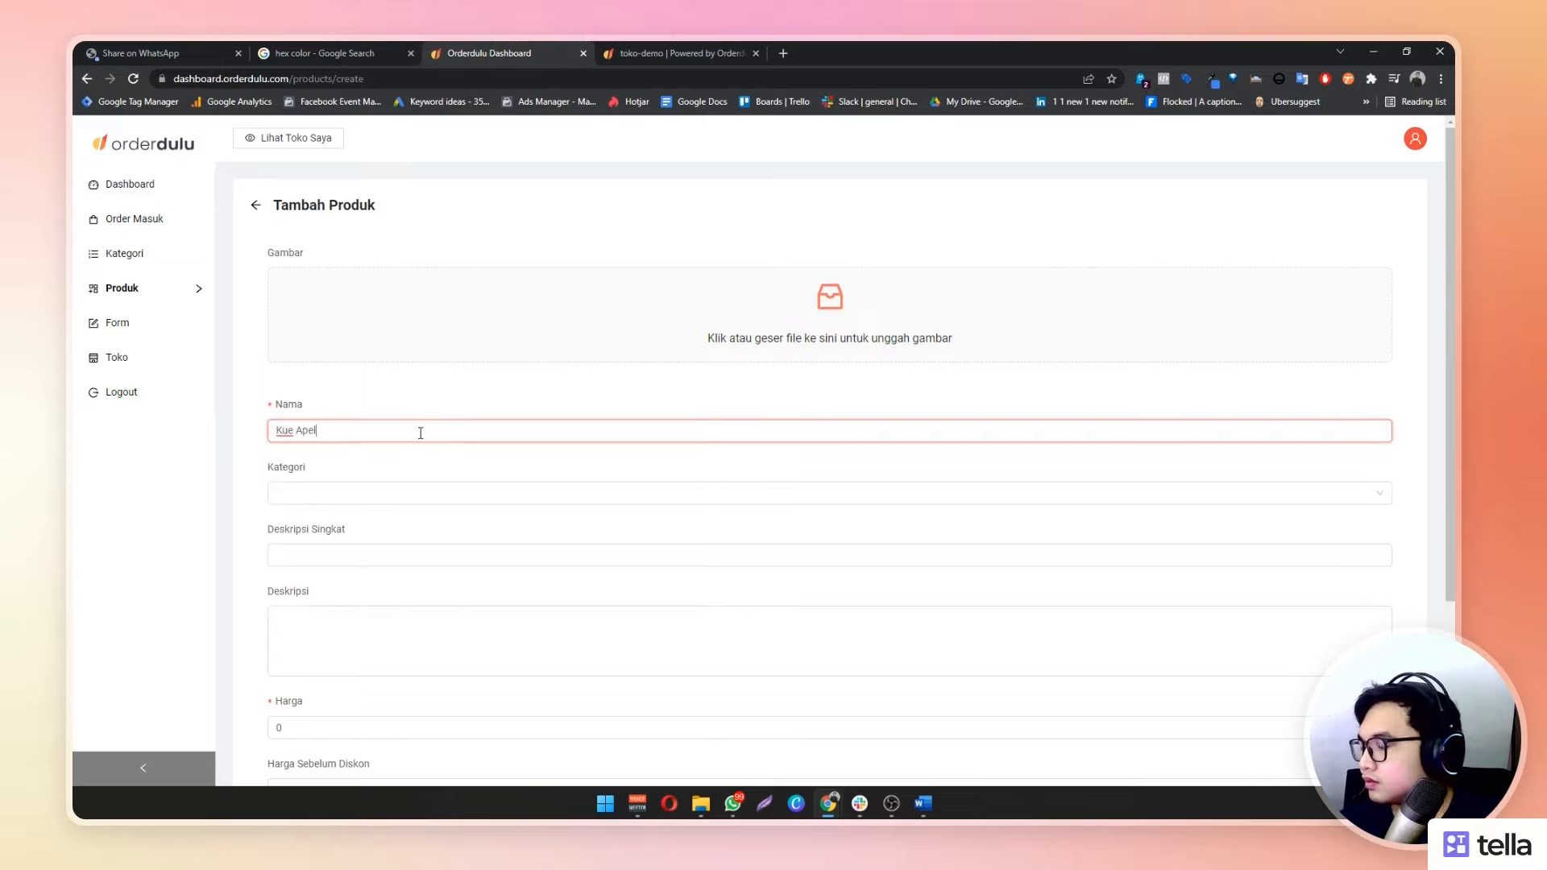
key("Tab")
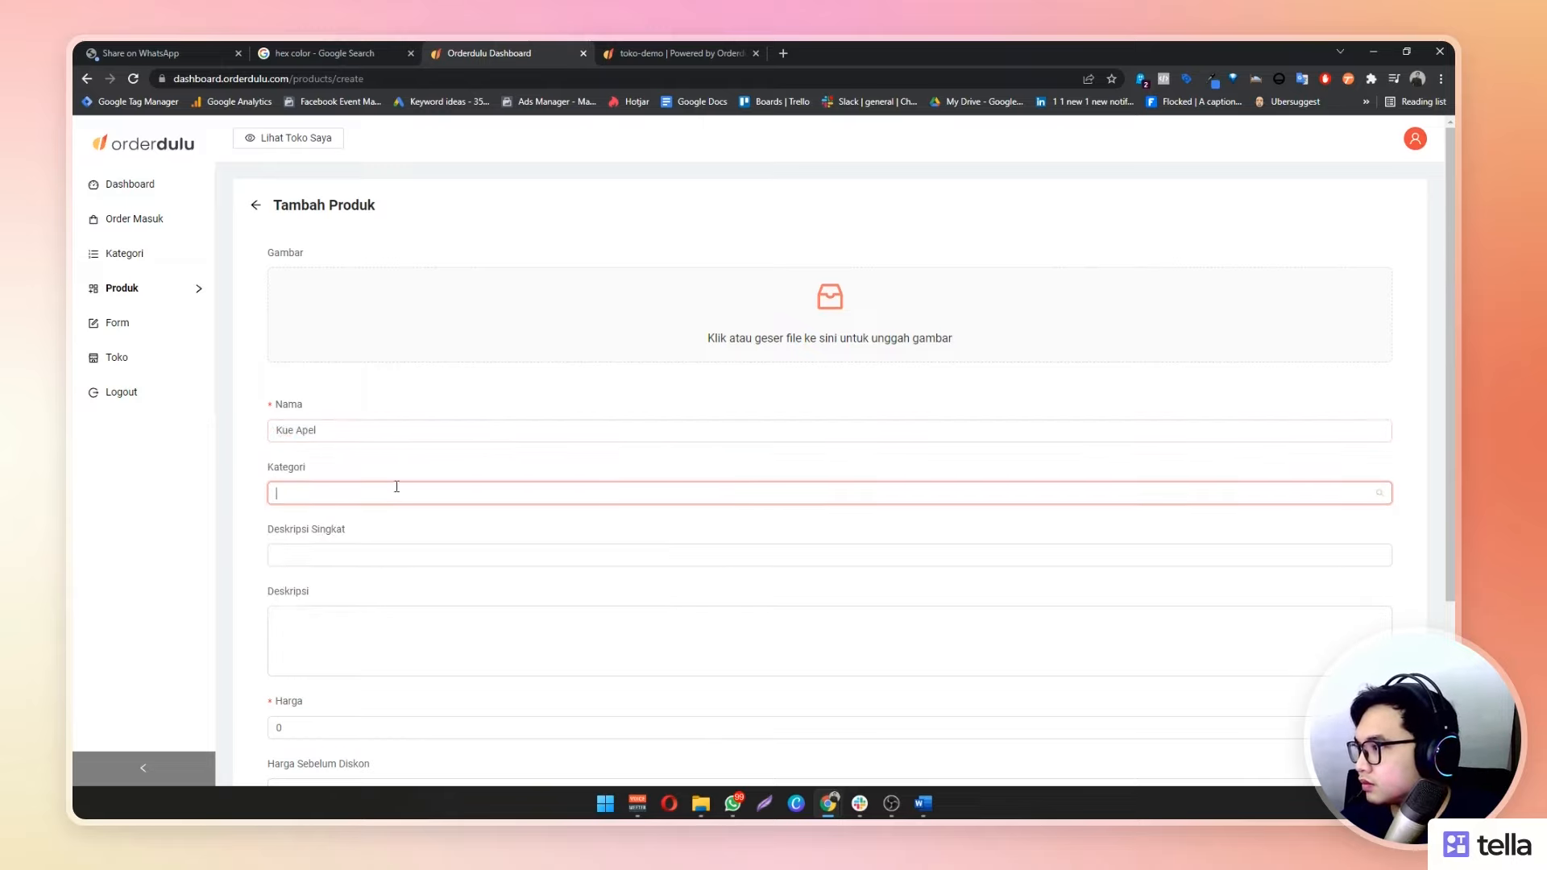
left_click(394, 490)
left_click(400, 529)
Give Kue Apel short description 'Panjang 10cm', description 'Kue Apel Enak', price 55.000, and save
left_click(386, 556)
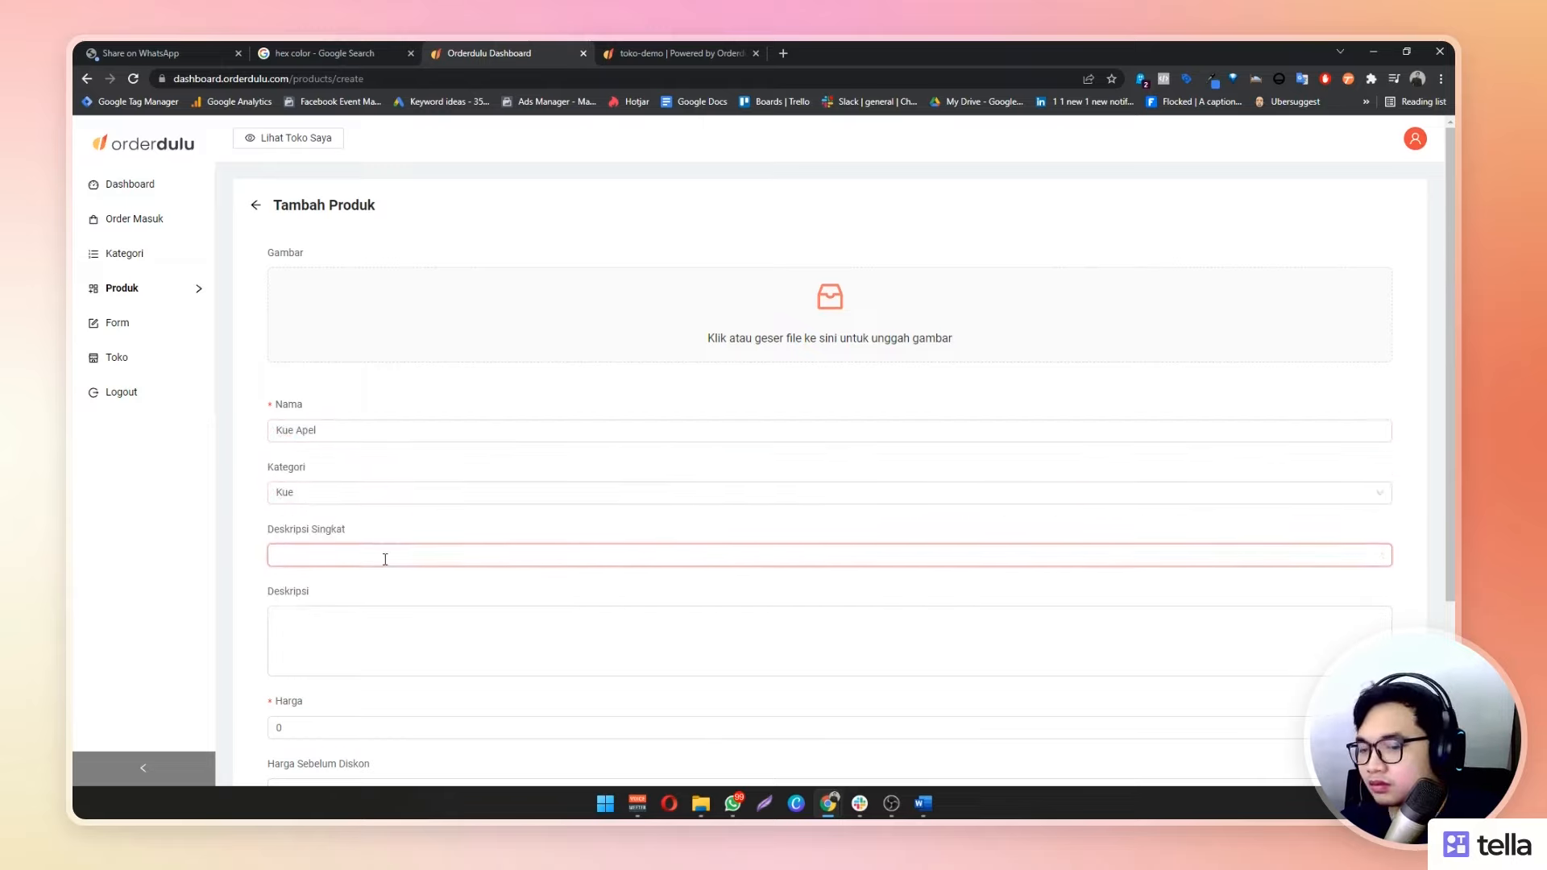
type("Panjan")
type("g 10cm")
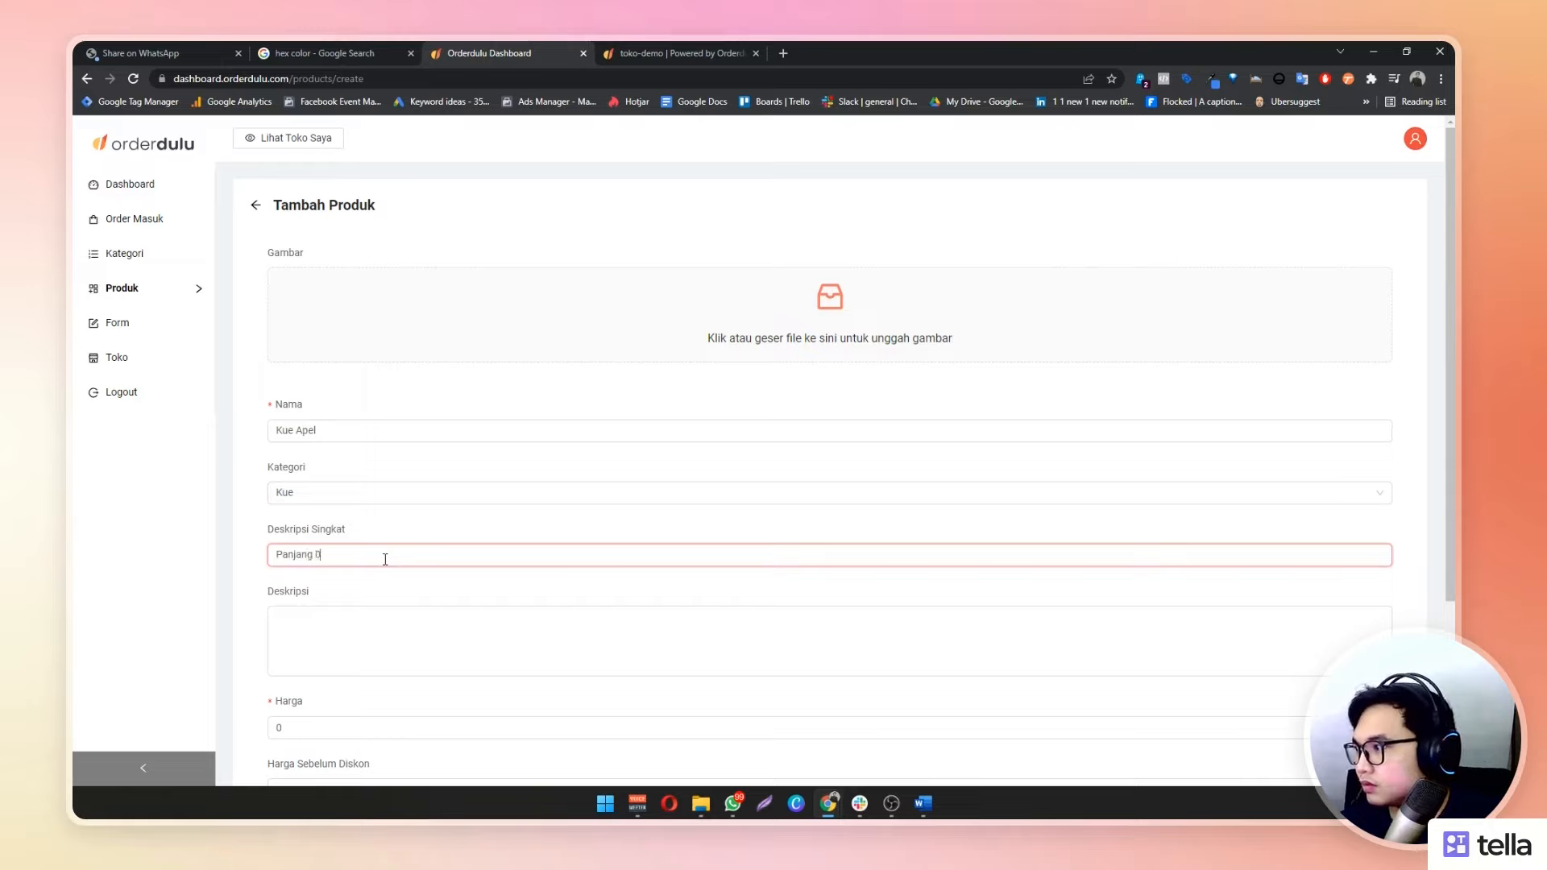
key("Tab")
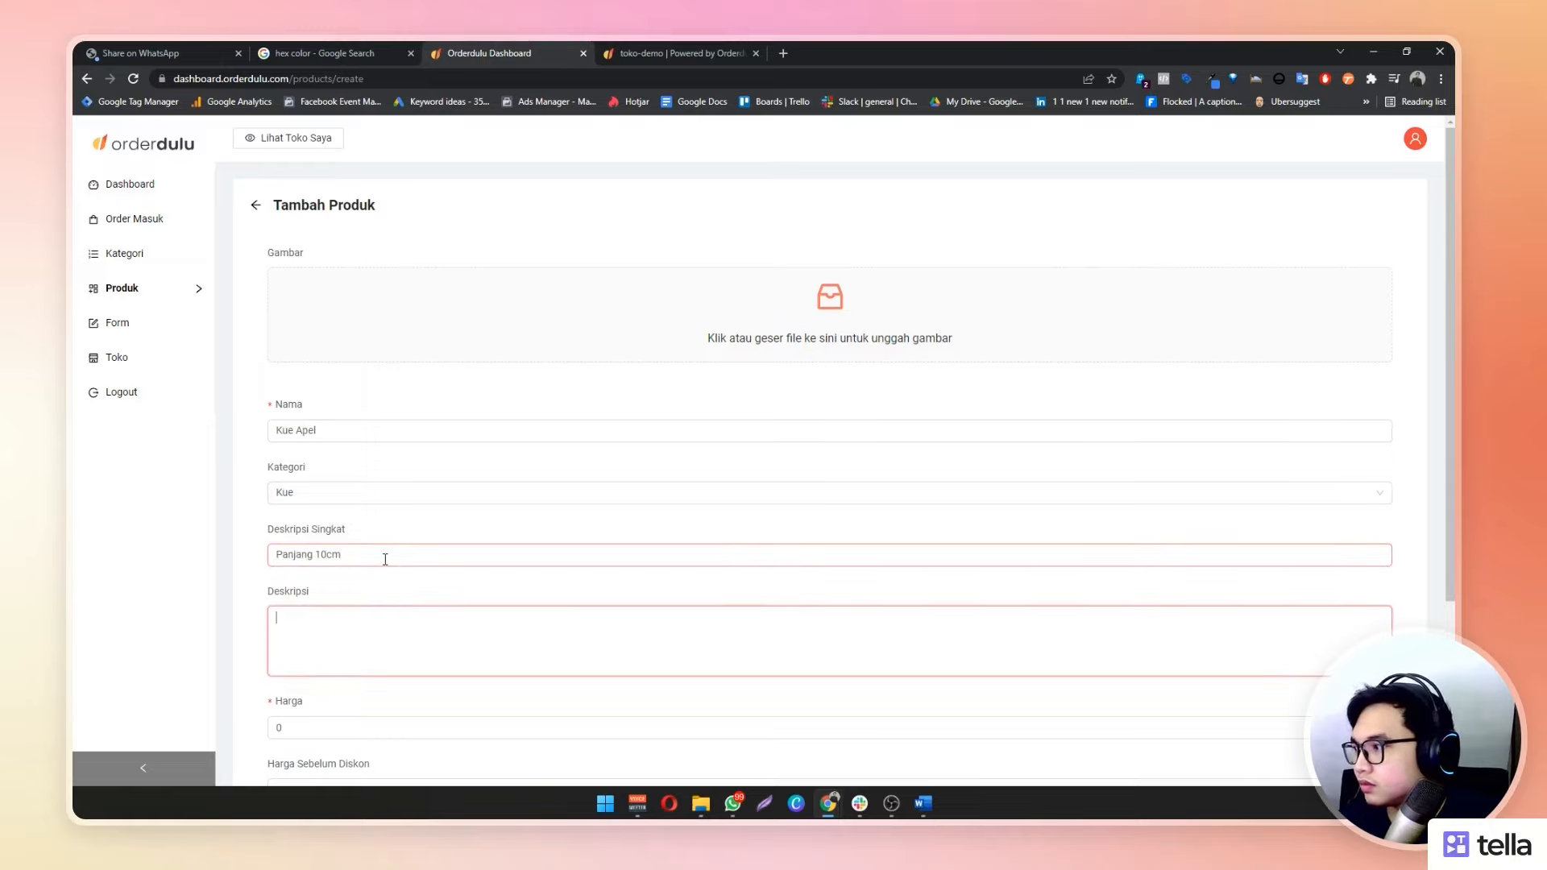
type("Kue Apel")
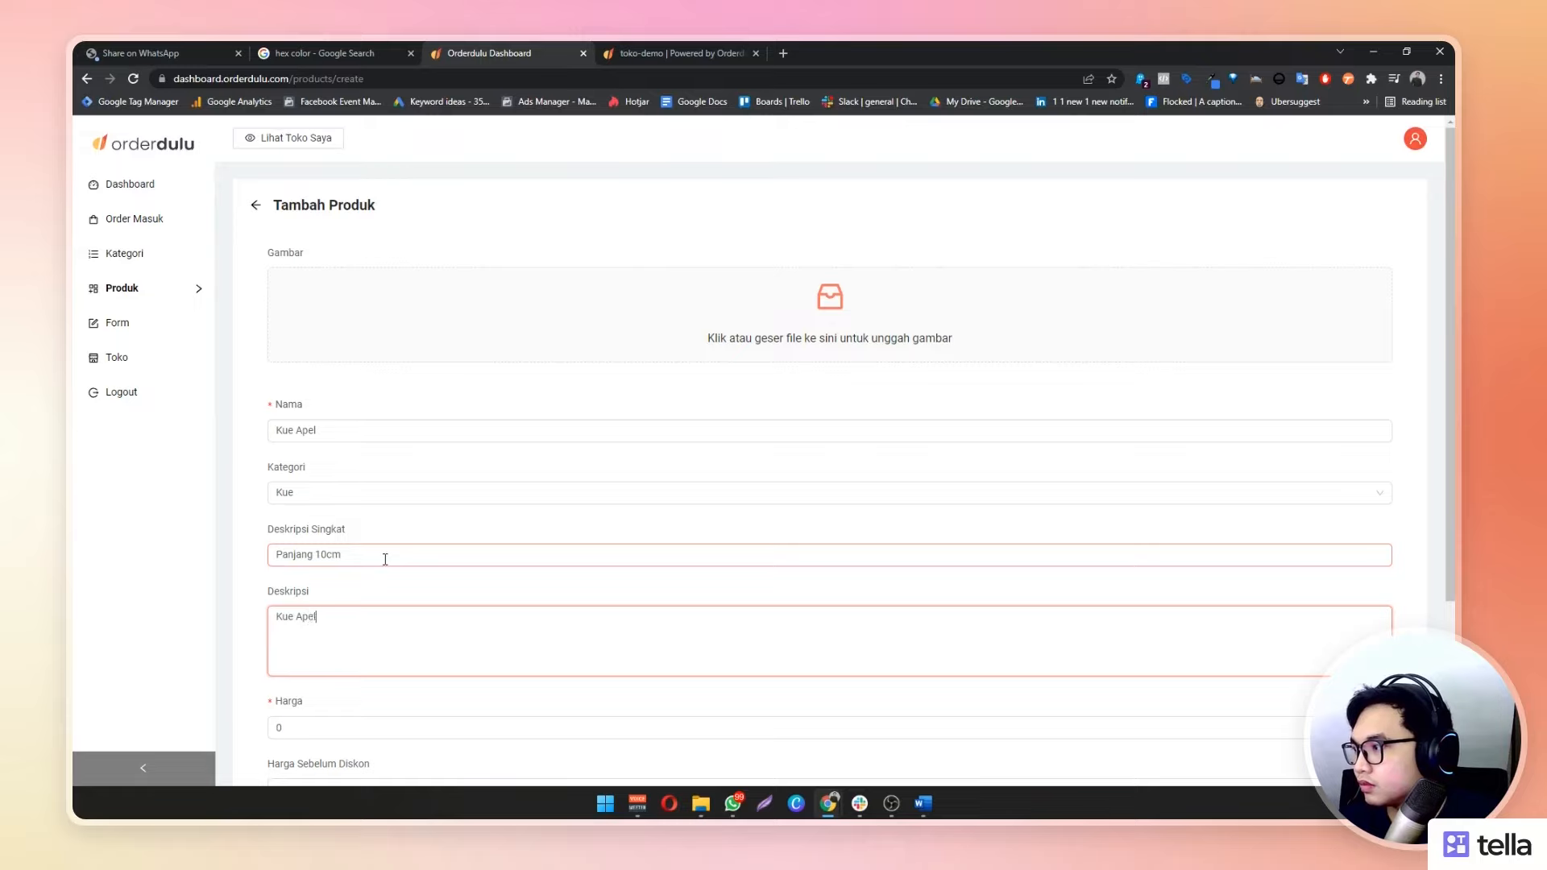
type(" Enak")
key("Tab")
type("5")
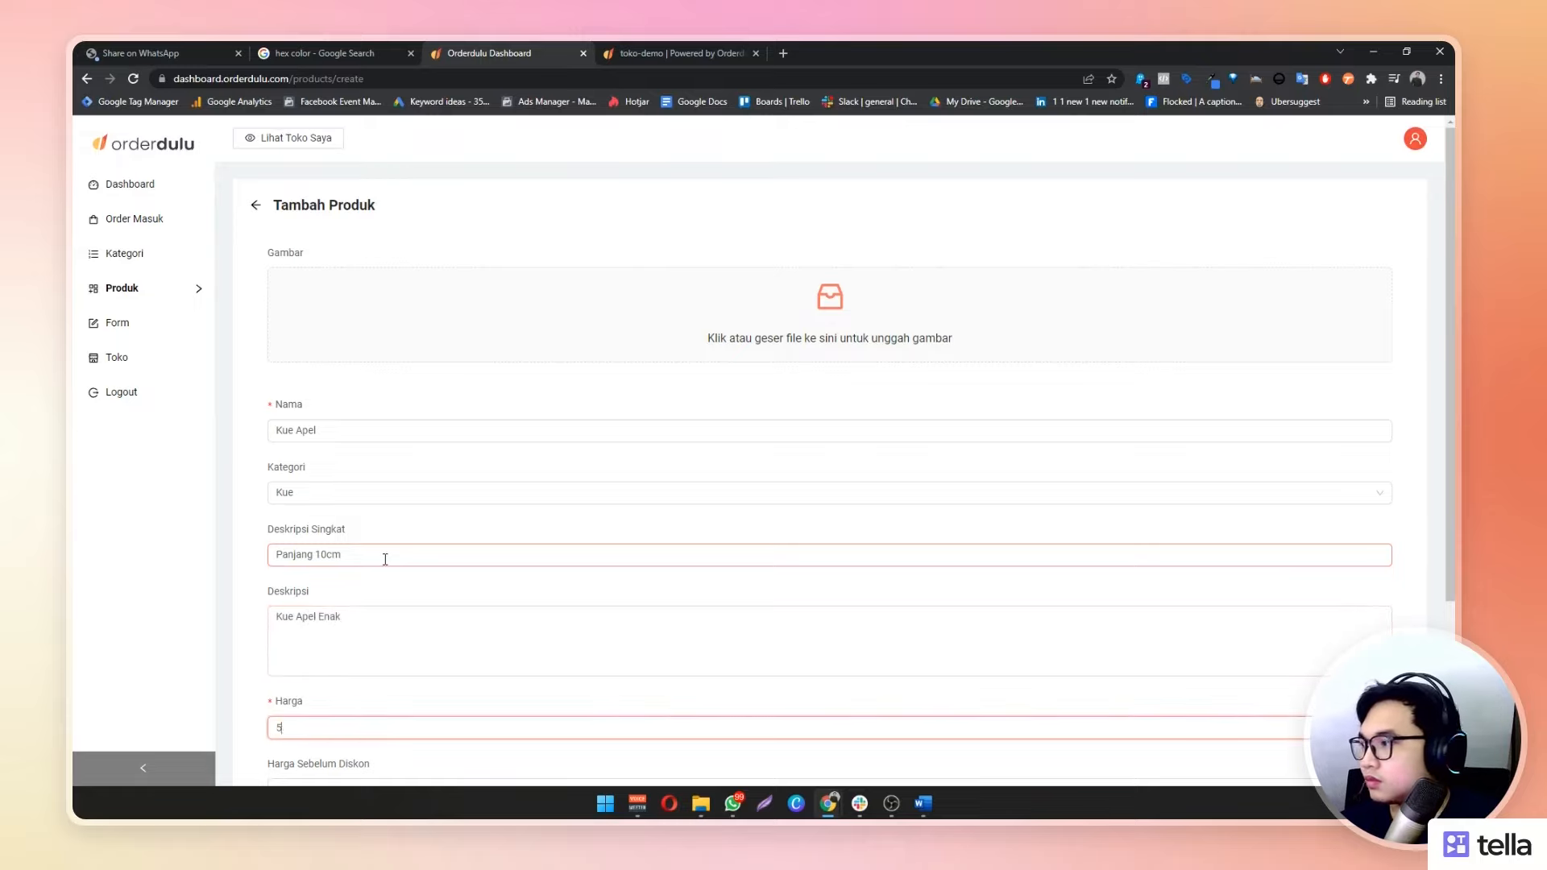
type("5.000")
key("Tab")
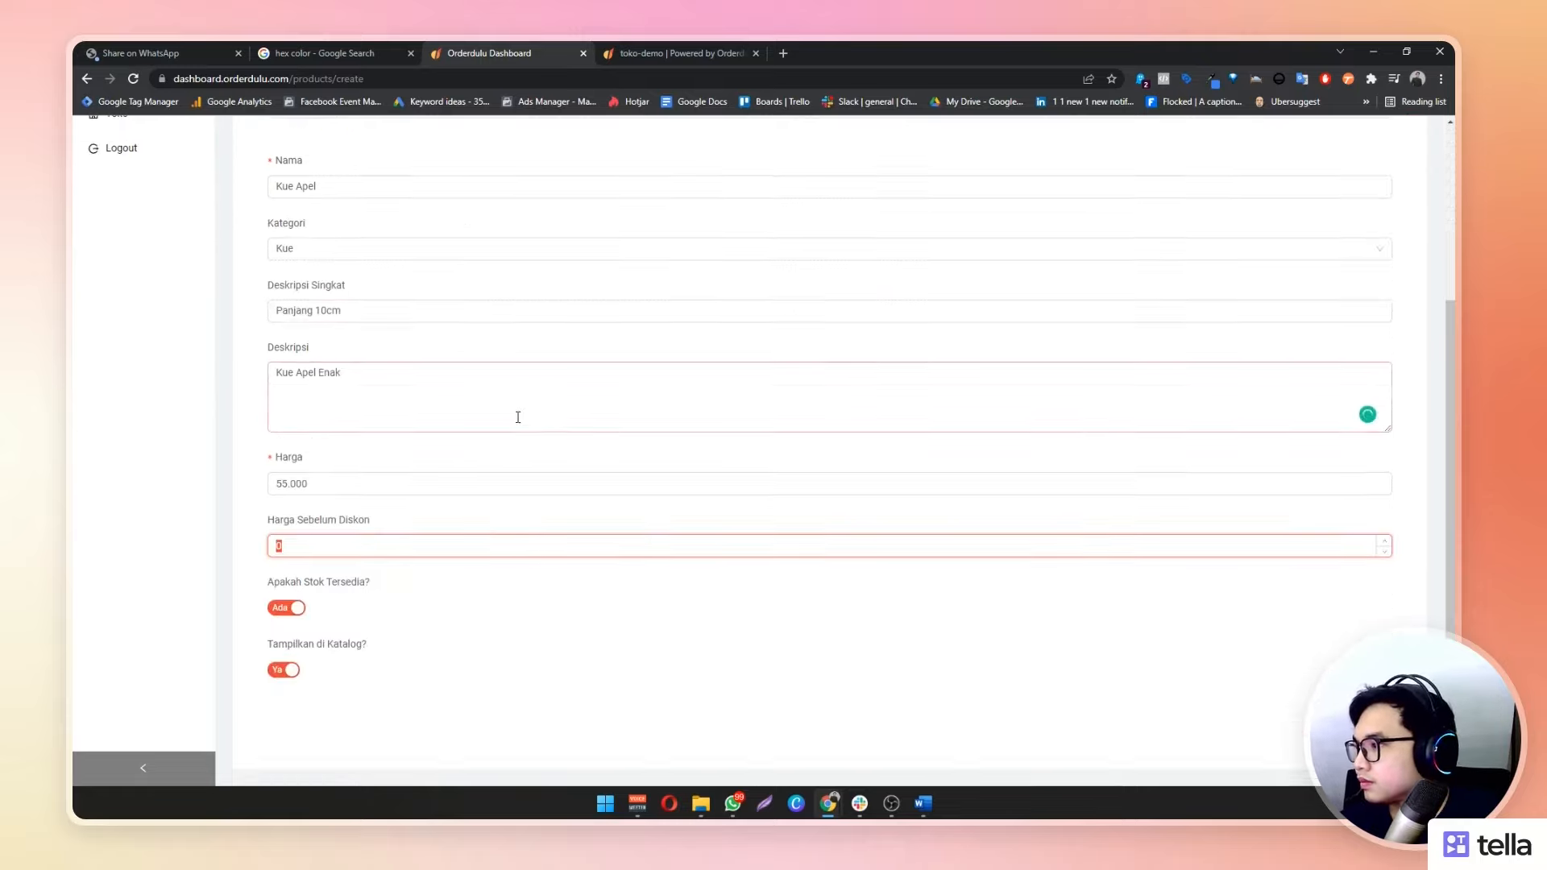
left_click(1362, 726)
left_click(737, 49)
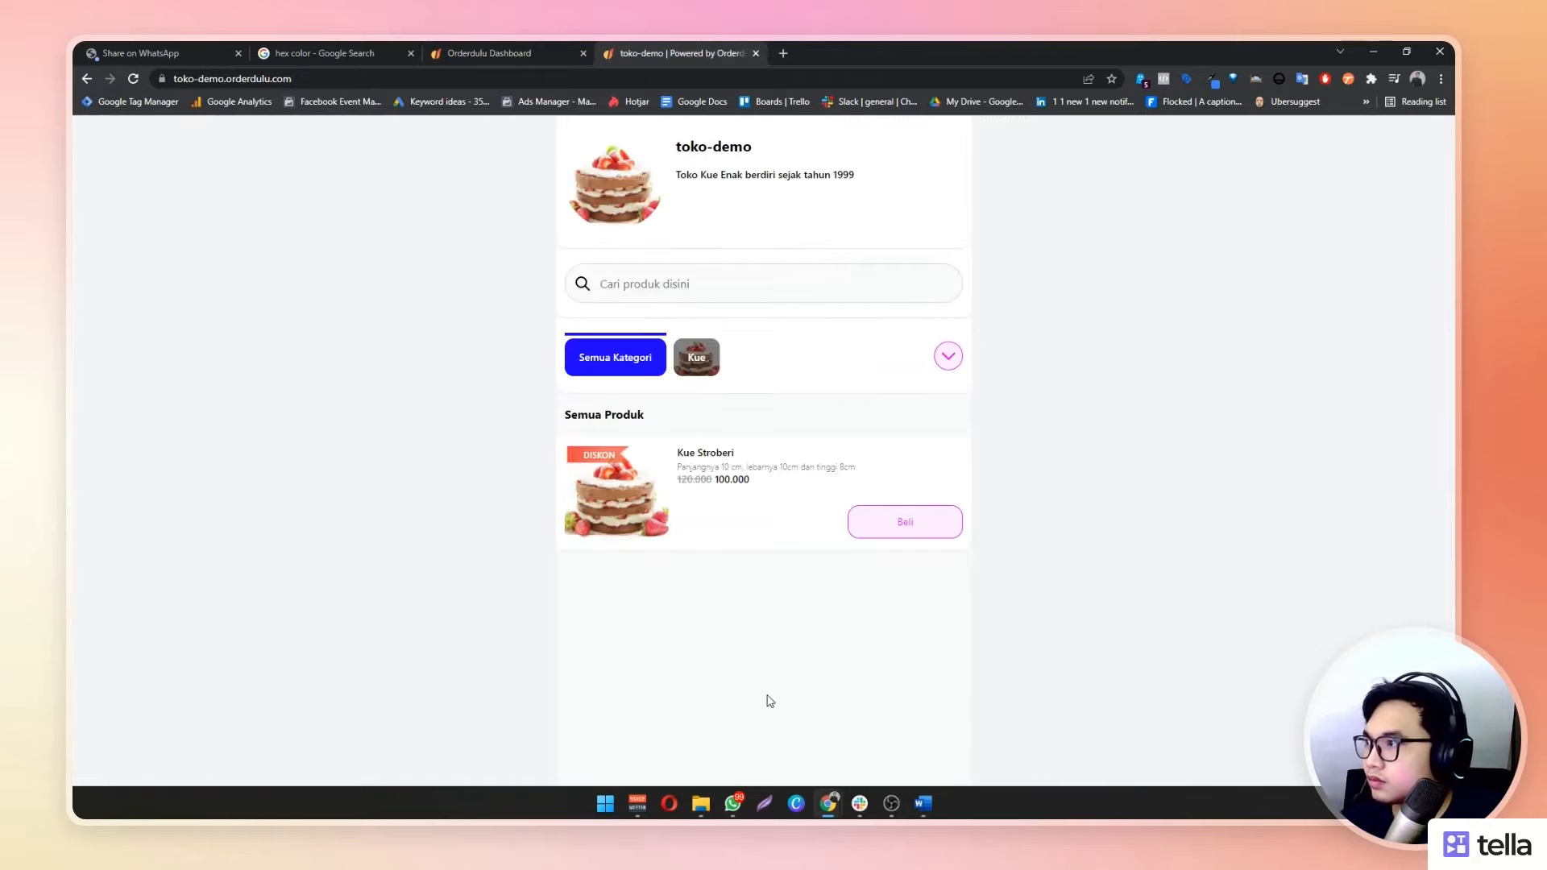
Reload the storefront to see Kue Apel, then open the dashboard's Toko store list
key("F5")
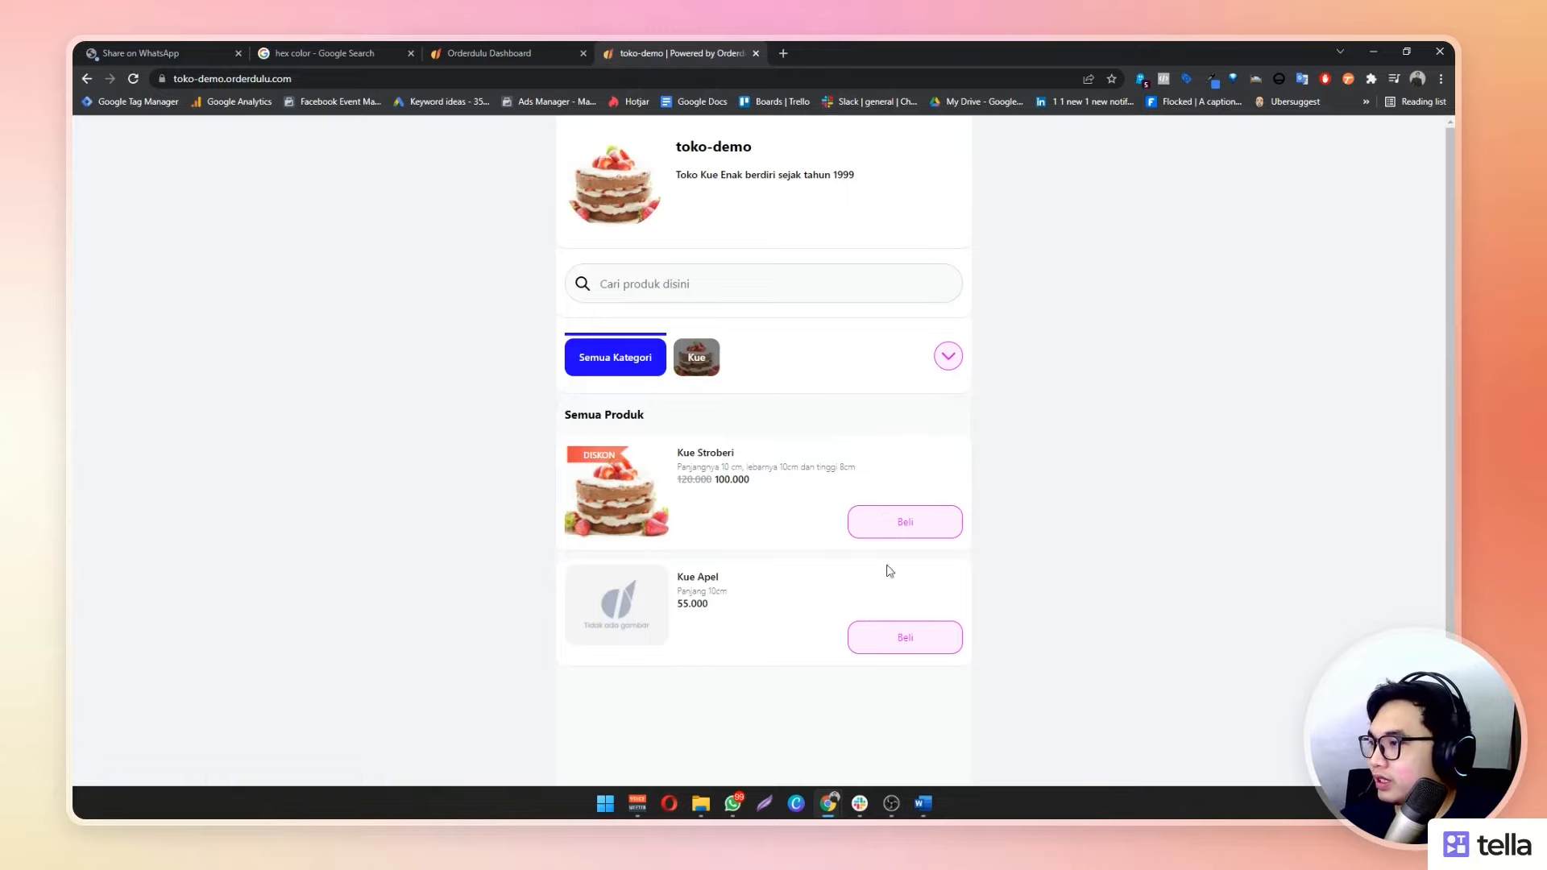
left_click(553, 44)
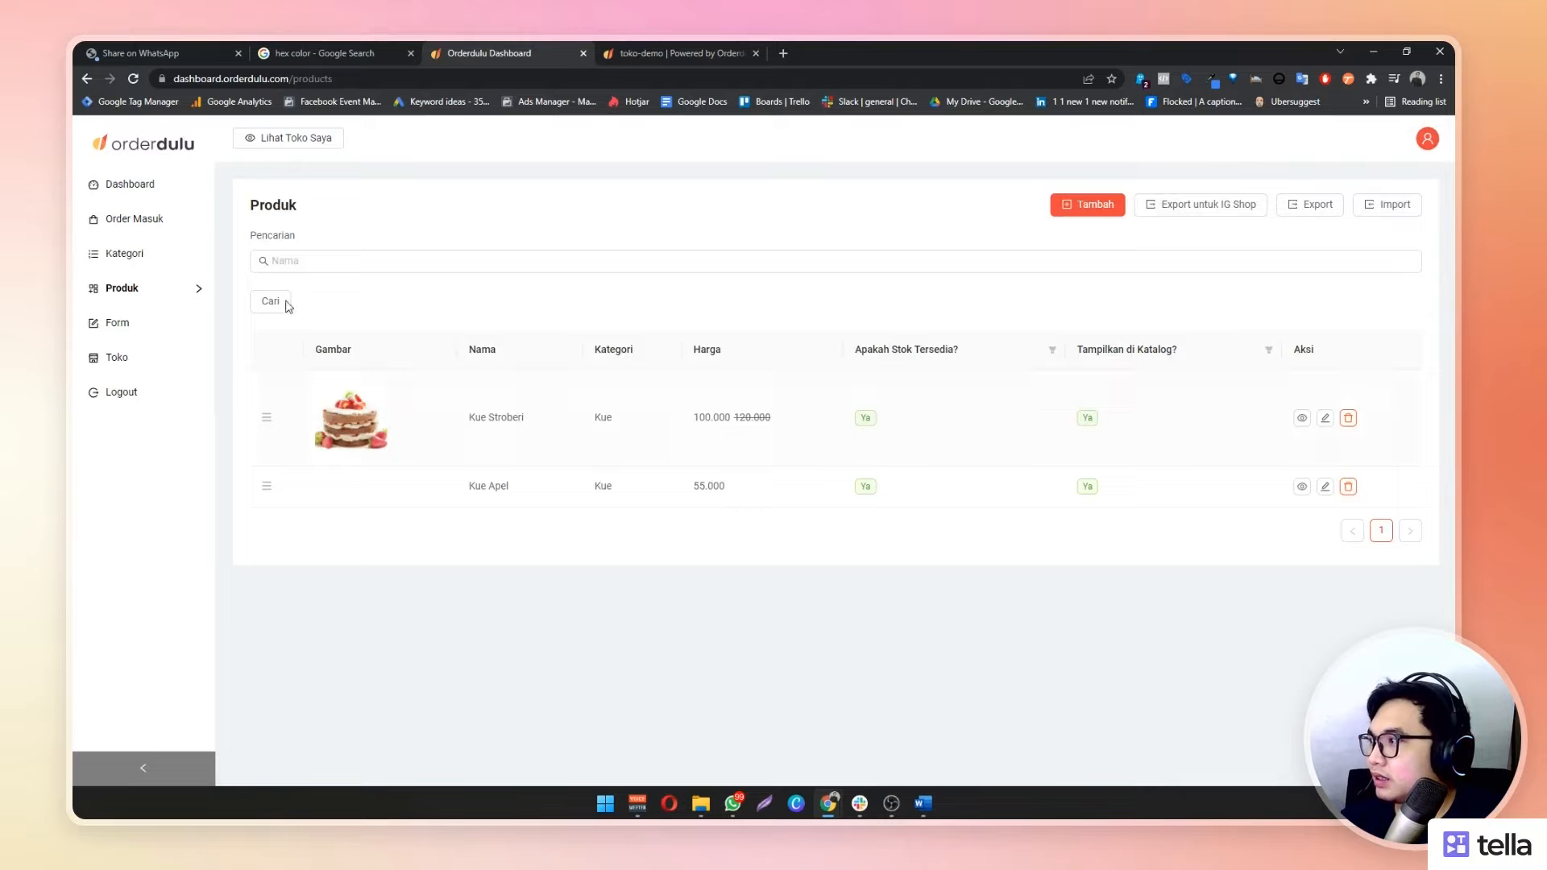
left_click(134, 366)
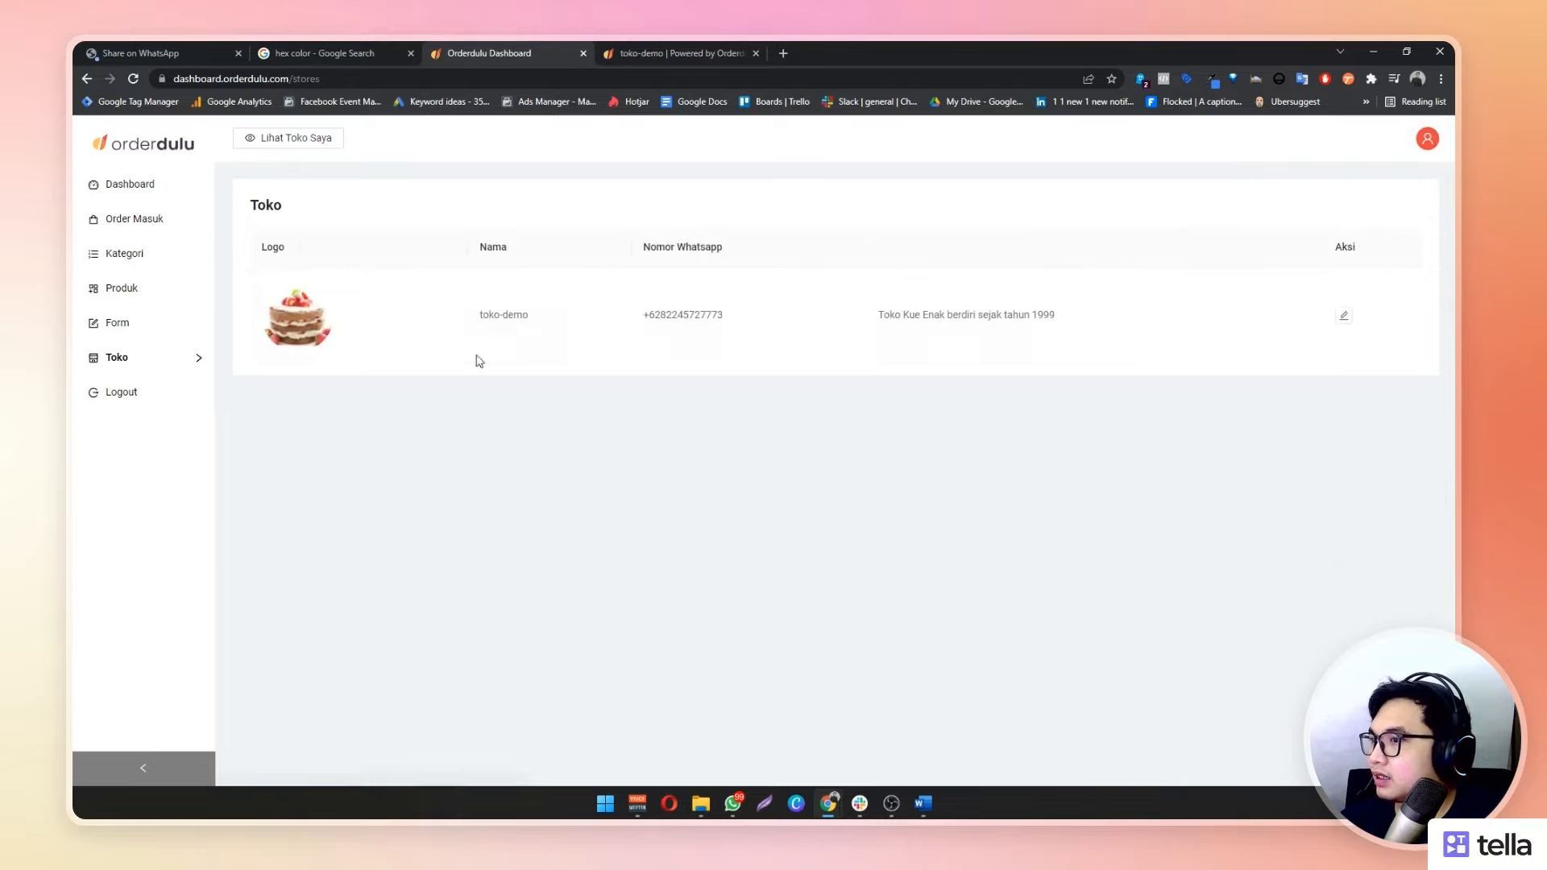
Set toko-demo's Tampilan Produk back to Grid
left_click(1344, 317)
scroll(414, 615, "down", 4)
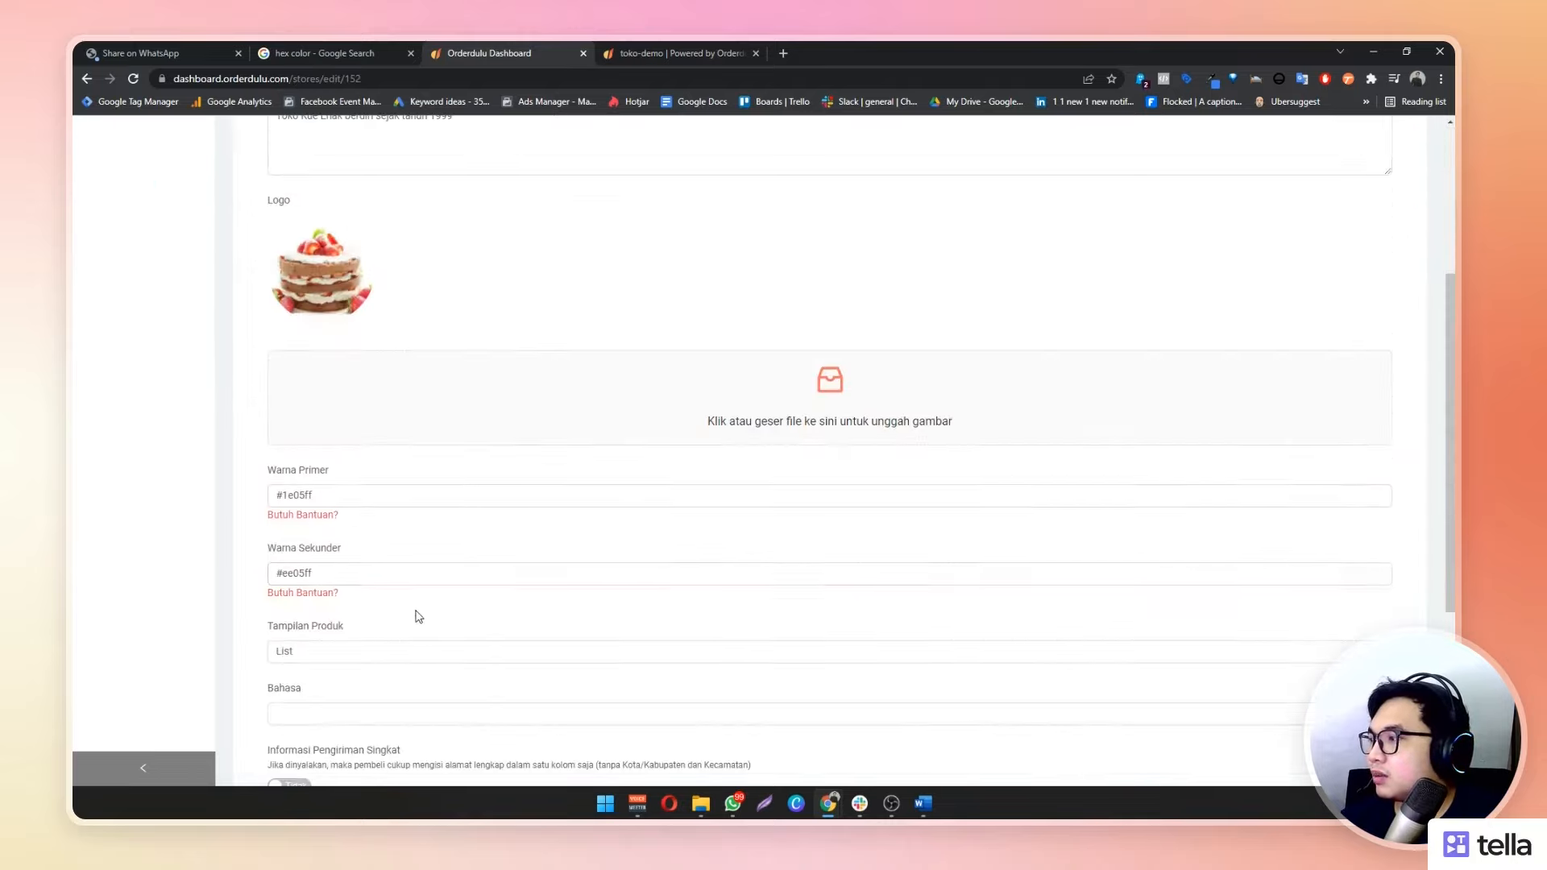
scroll(355, 596, "down", 1)
left_click(372, 585)
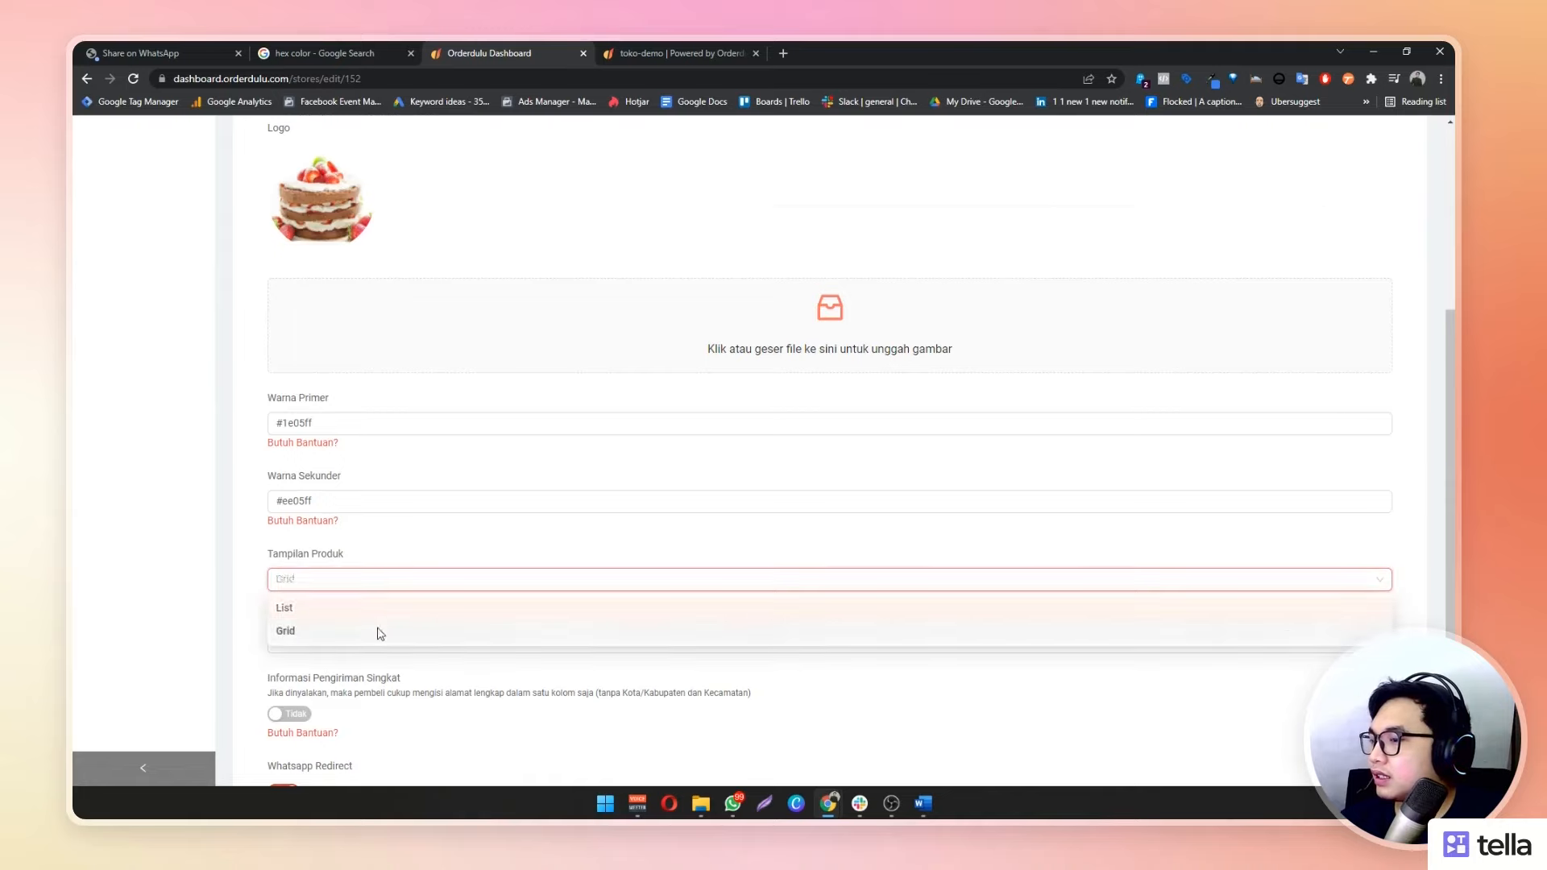
left_click(375, 633)
scroll(1314, 690, "down", 3)
Reload the storefront to see Kue Stroberi and Kue Apel as cards, then return to the dashboard
left_click(690, 51)
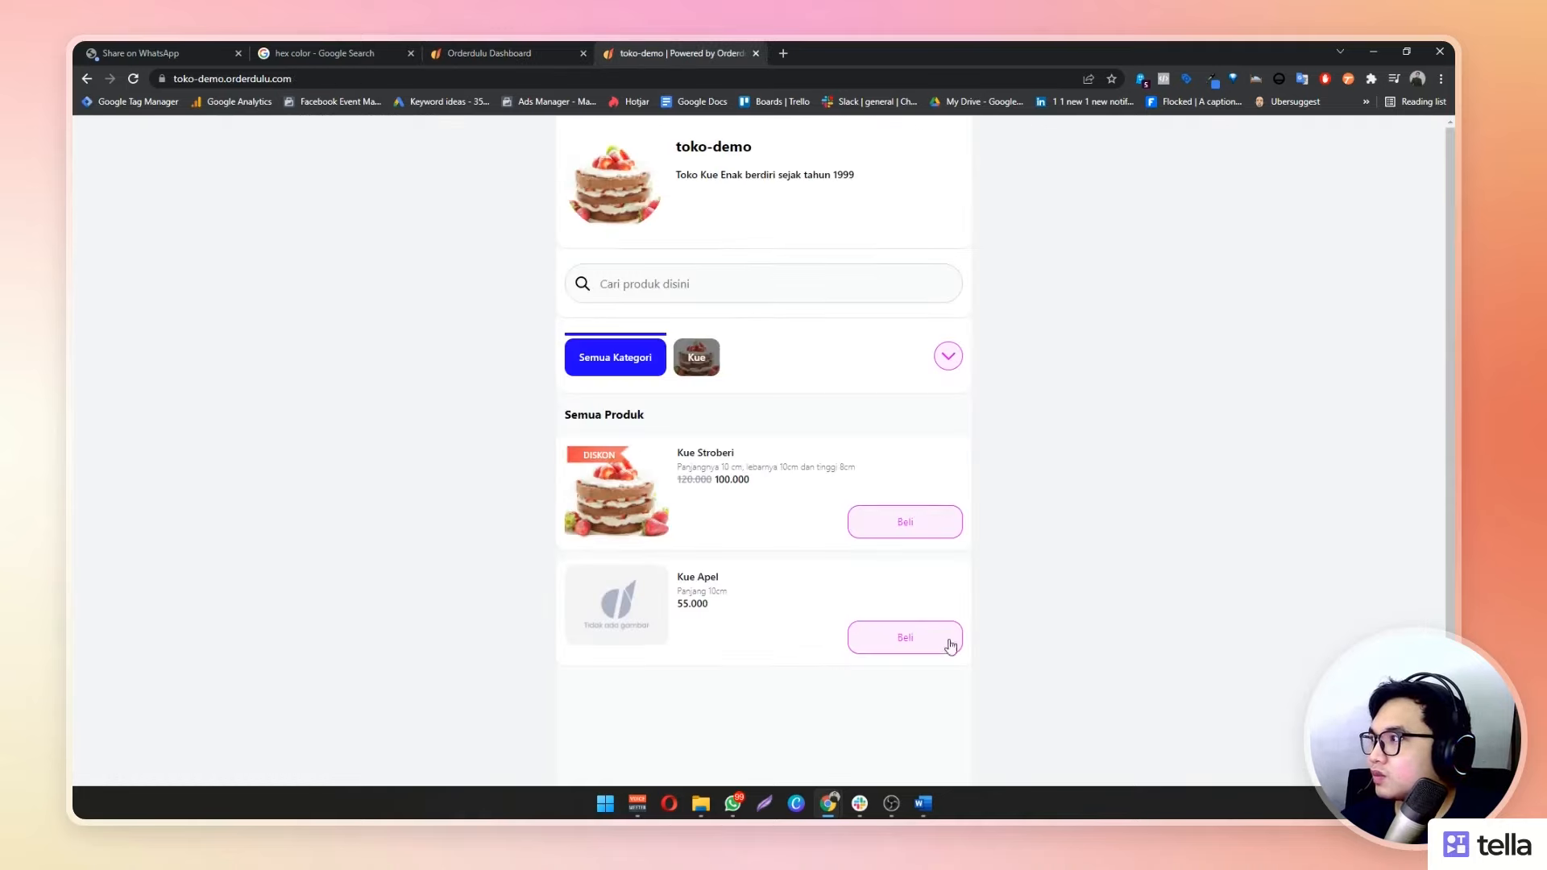
left_click(133, 78)
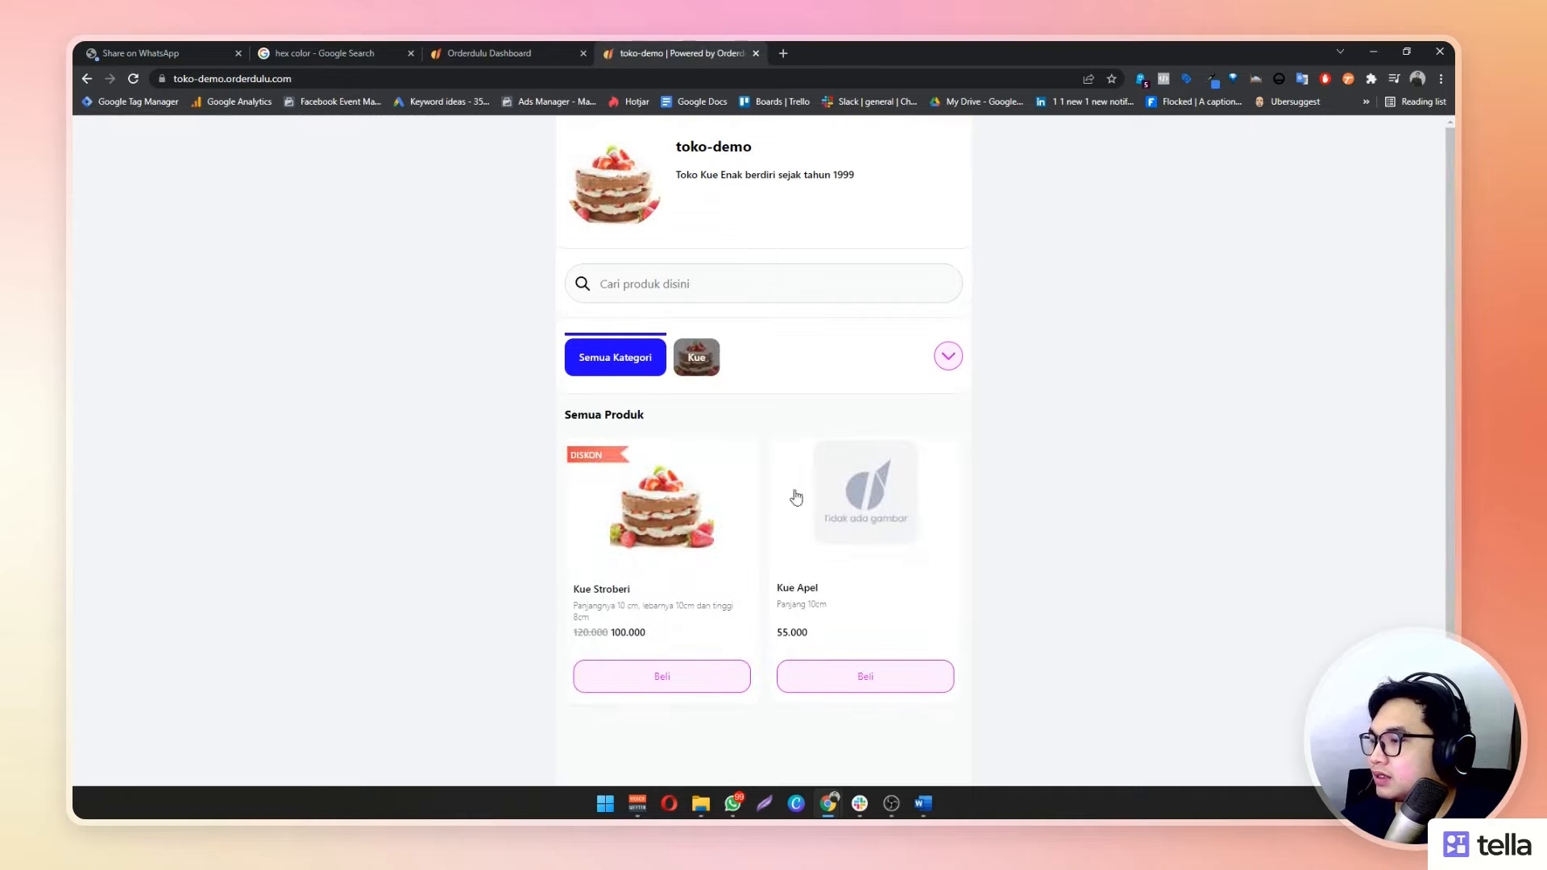
scroll(796, 495, "down", 1)
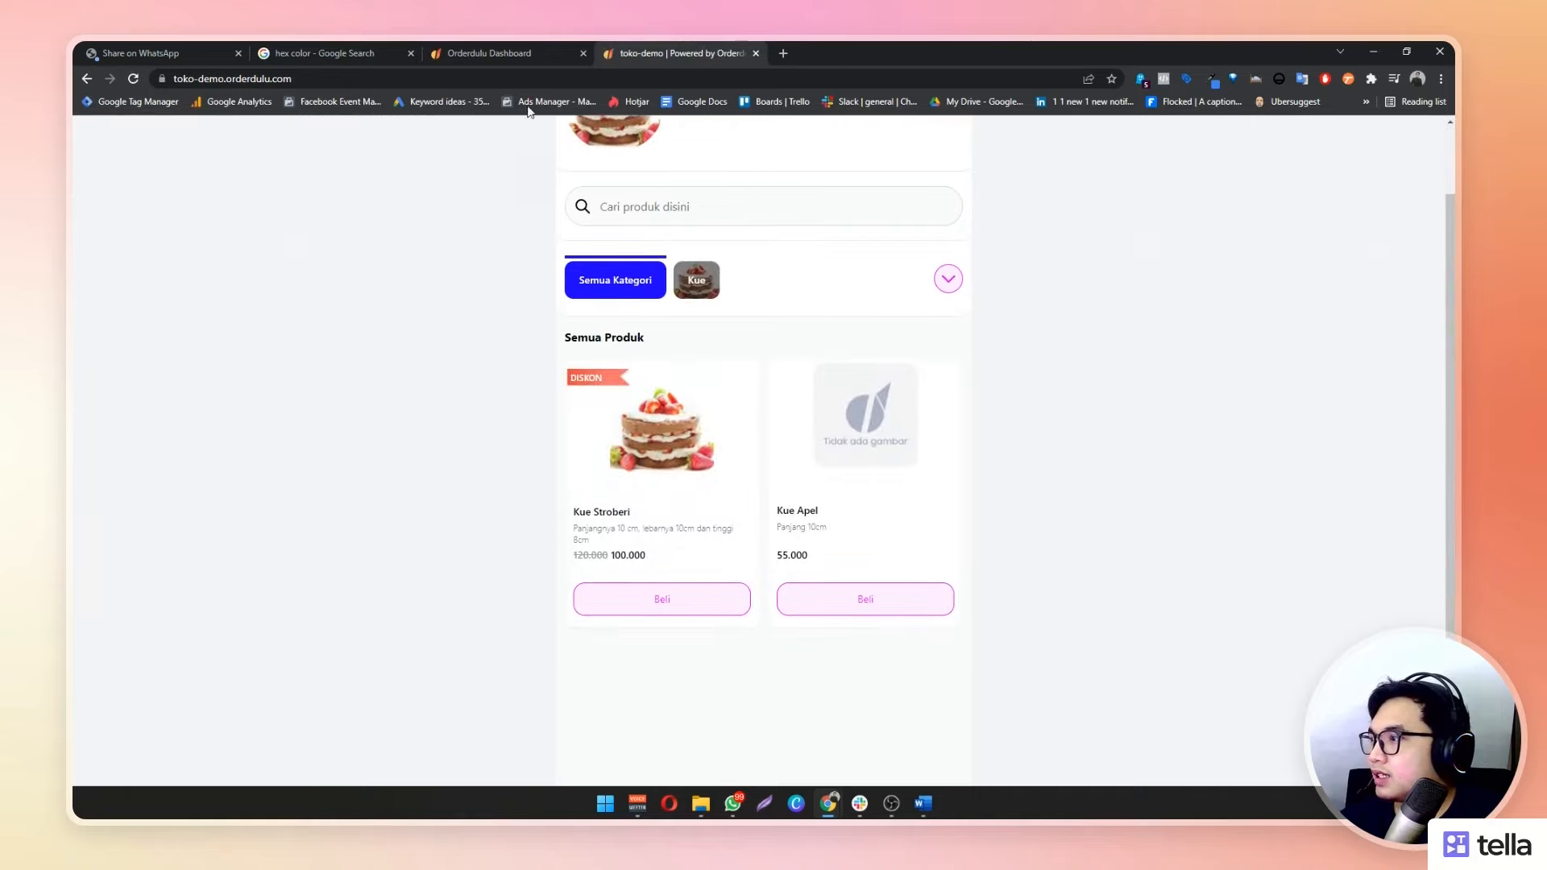
left_click(452, 45)
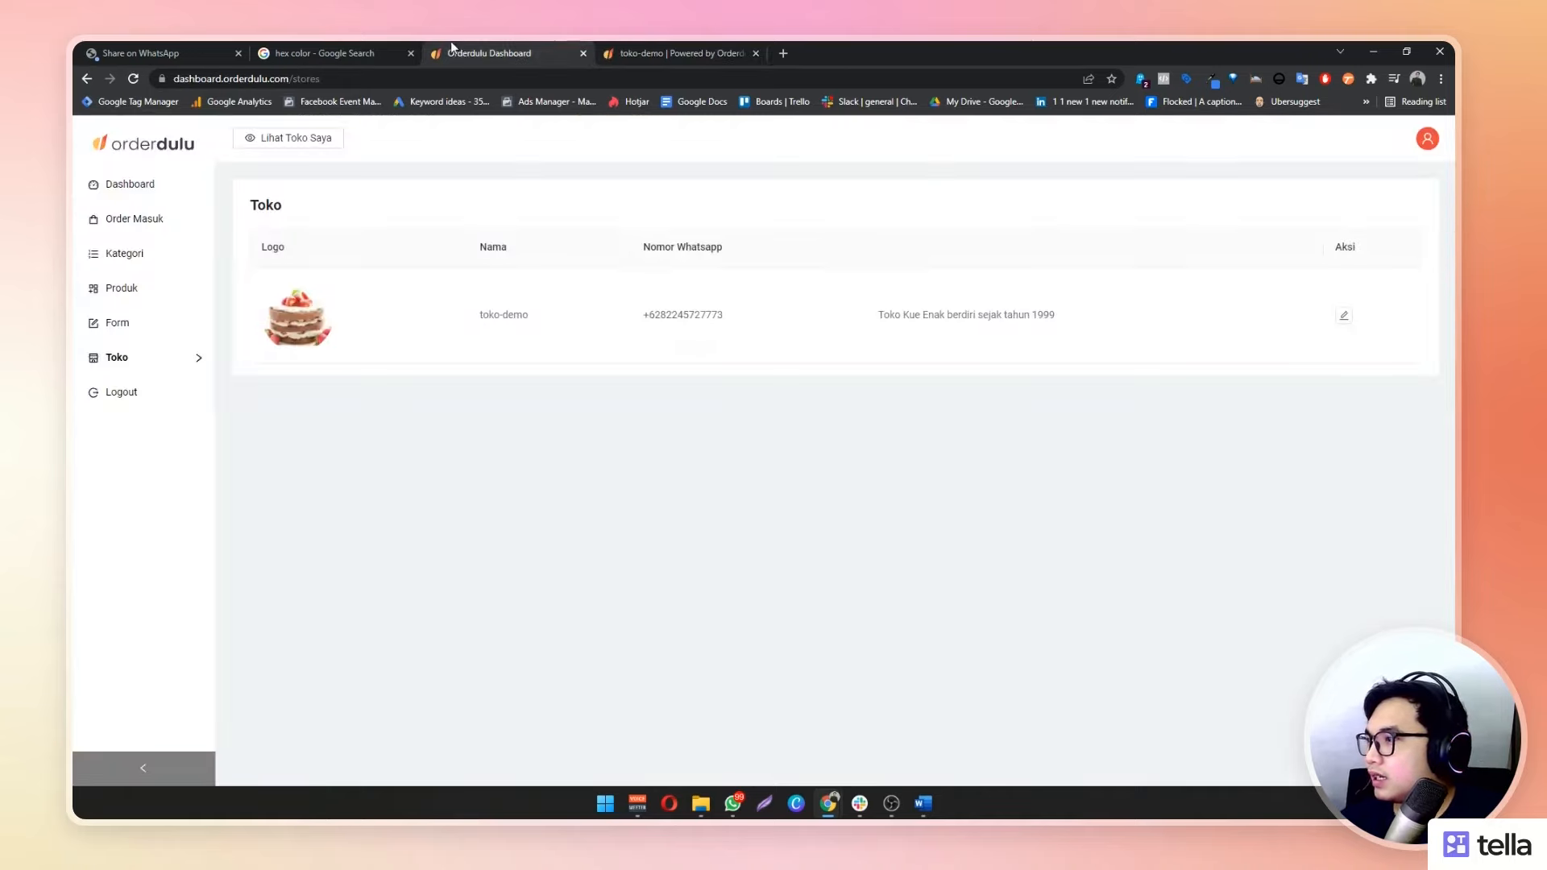
Change the toko-demo store language to English, save the settings, and go back to the storefront
left_click(1342, 315)
scroll(1176, 508, "down", 4)
scroll(1185, 493, "down", 2)
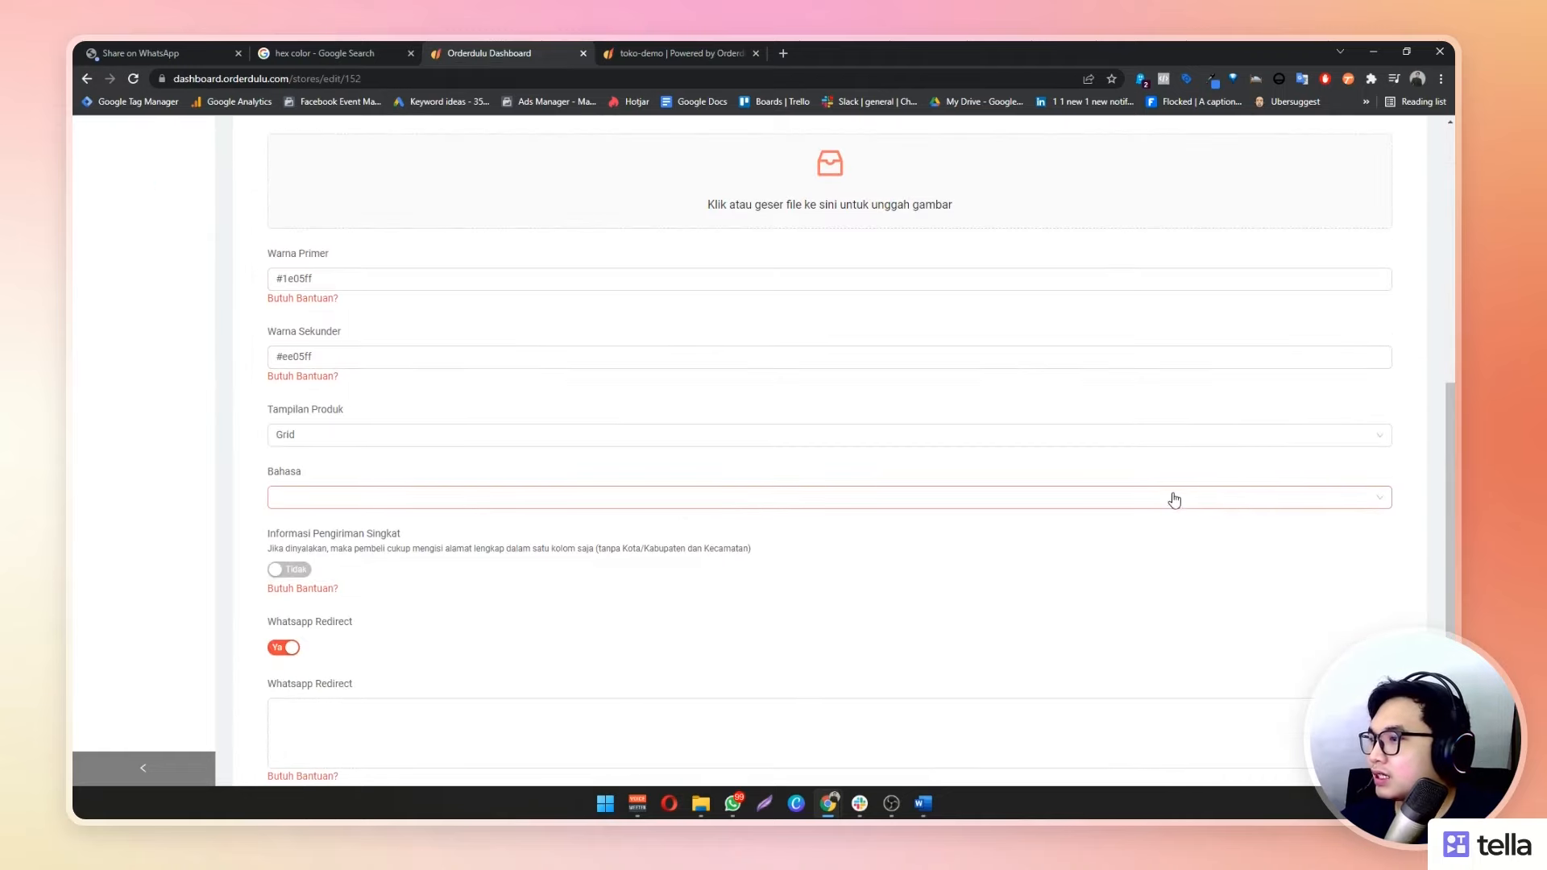
left_click(927, 503)
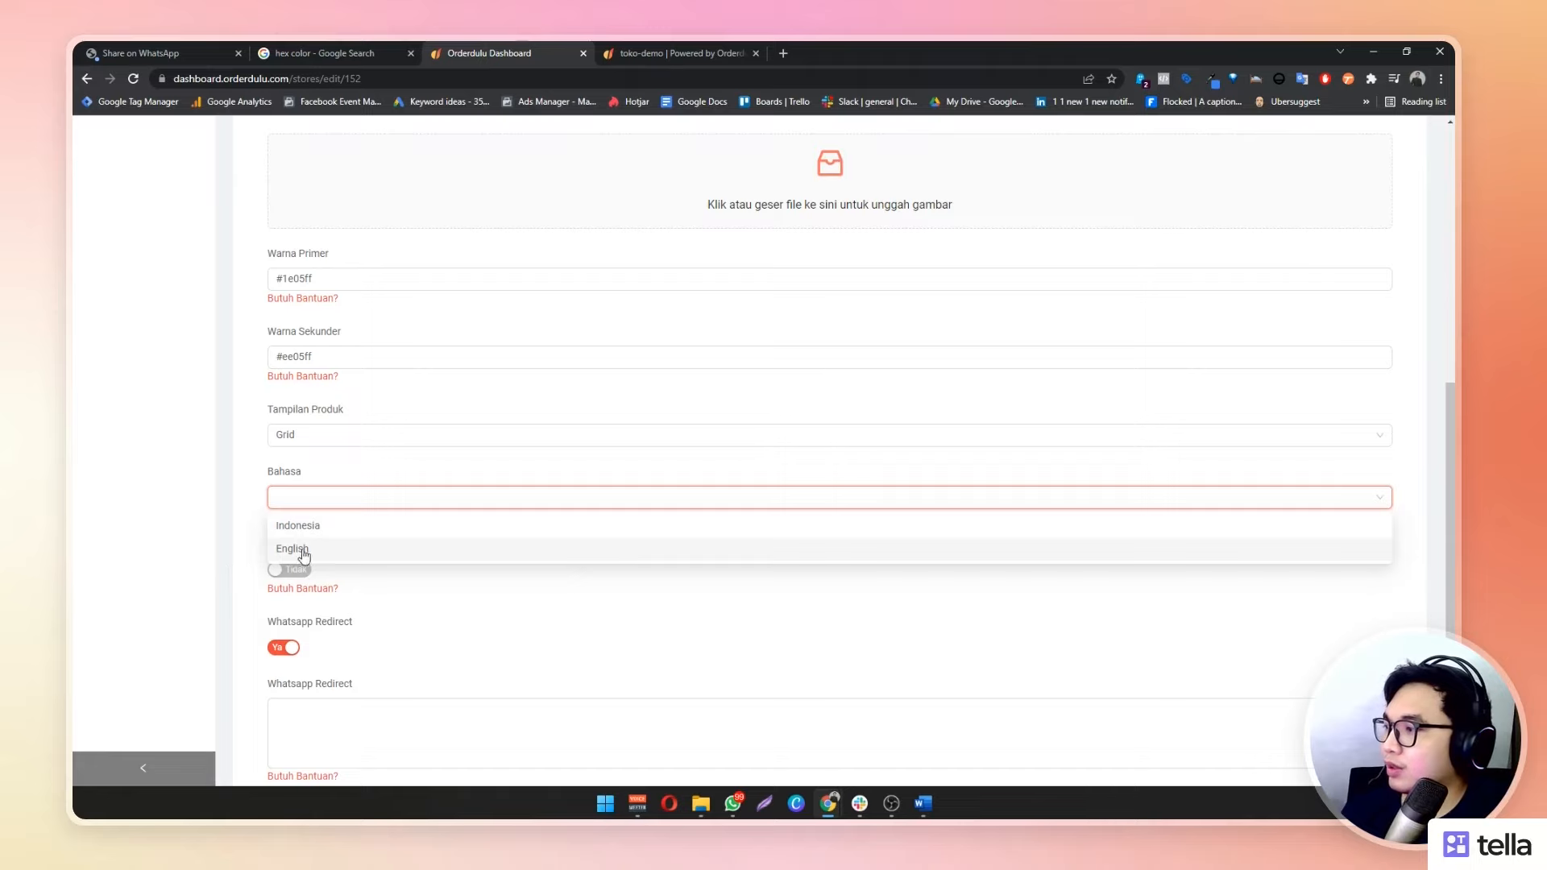
left_click(341, 551)
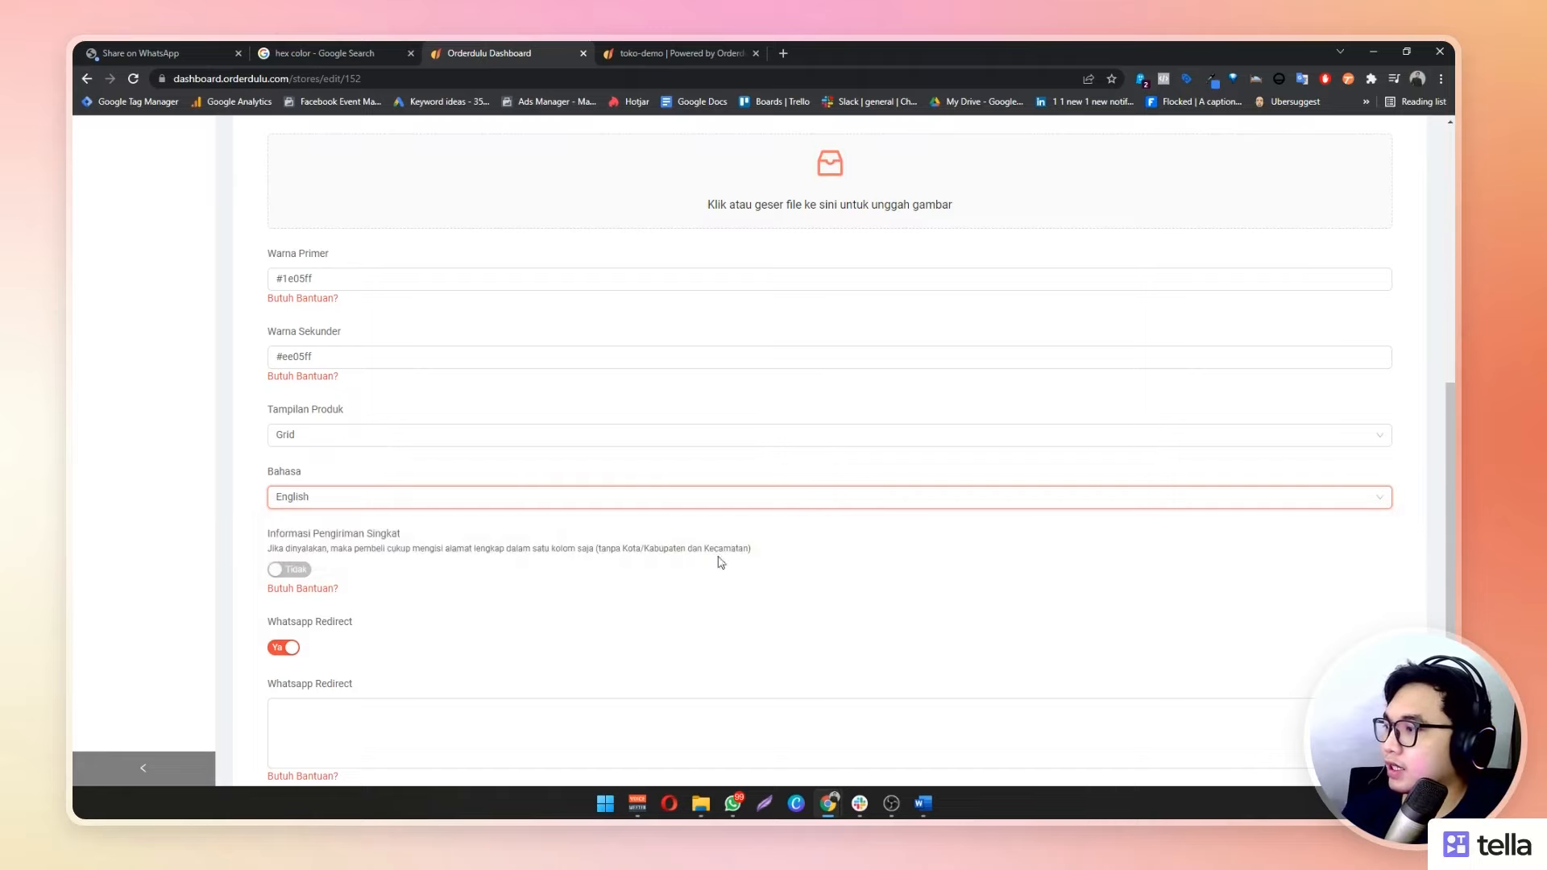
scroll(717, 564, "down", 1)
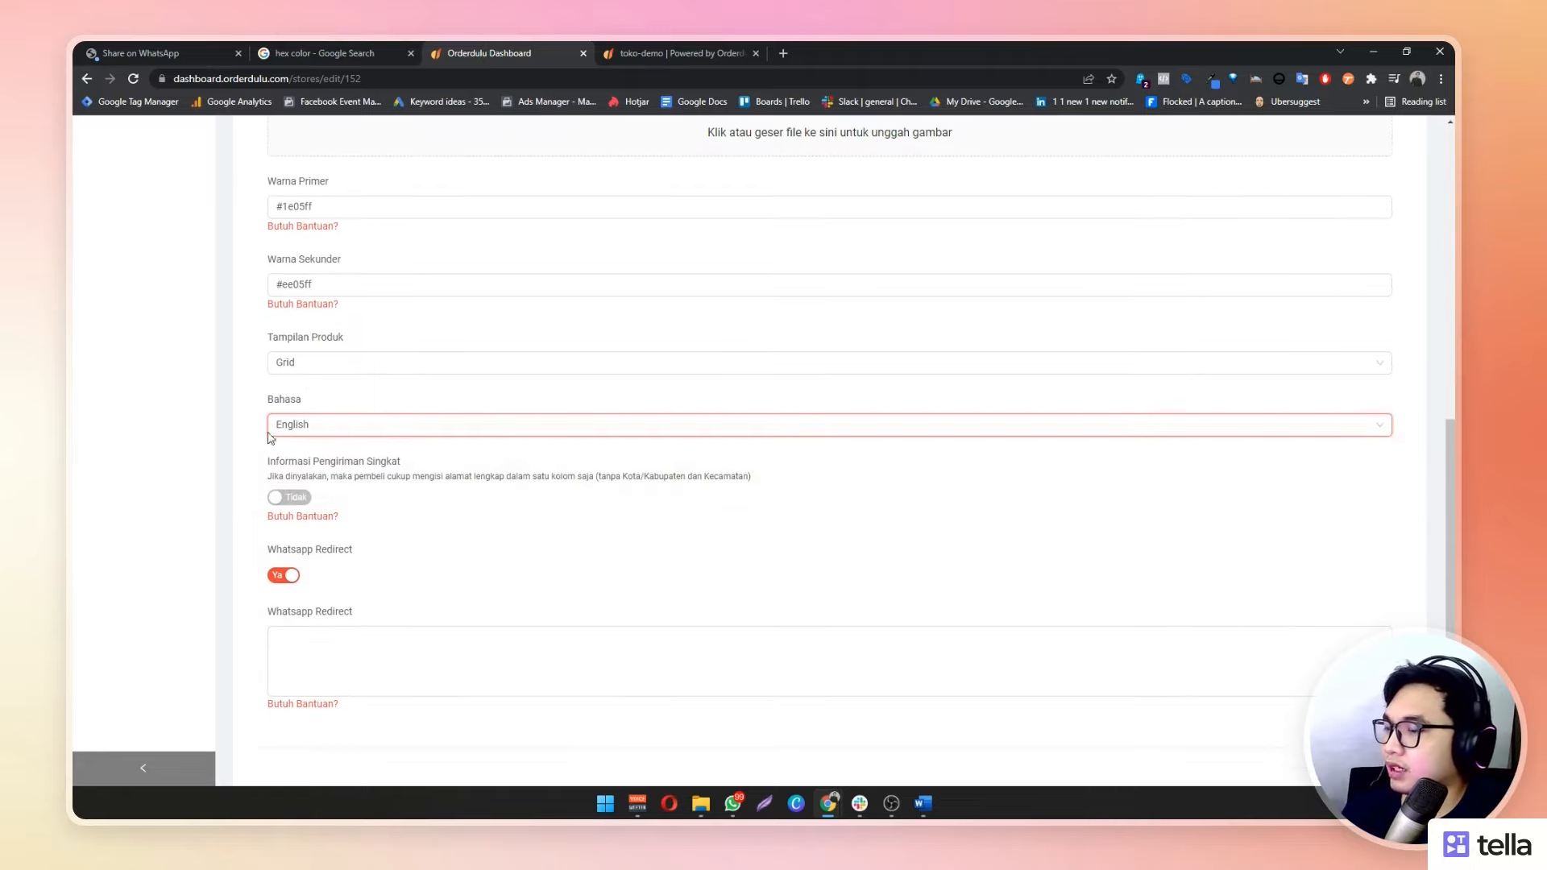
left_click(1366, 767)
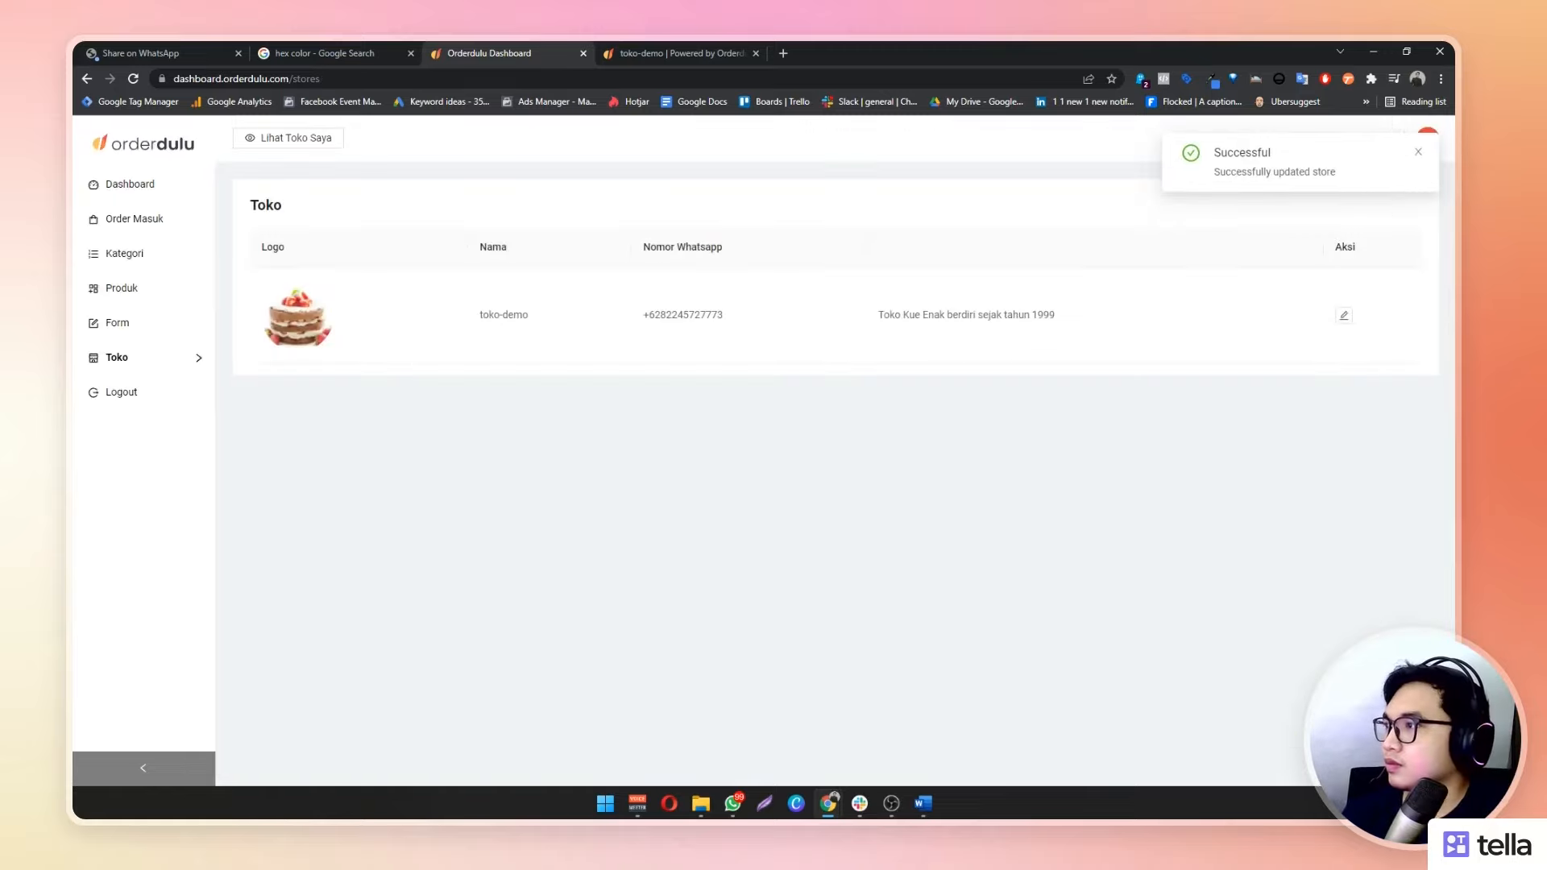
left_click(680, 45)
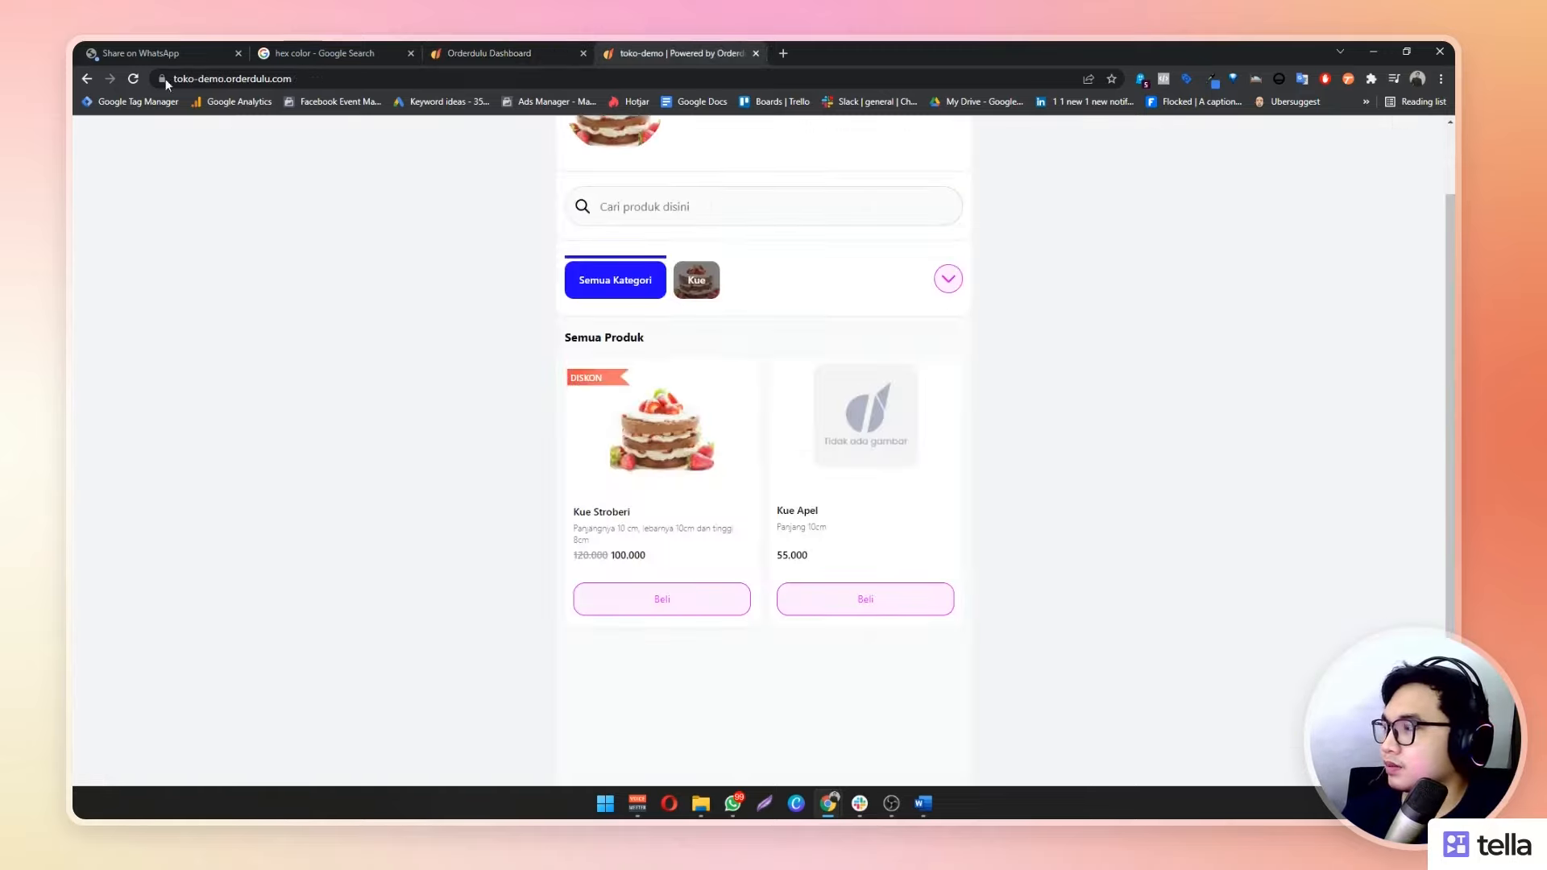
Reload toko-demo to show English labels, preview Kue Stroberi's details, and return to the dashboard
left_click(133, 79)
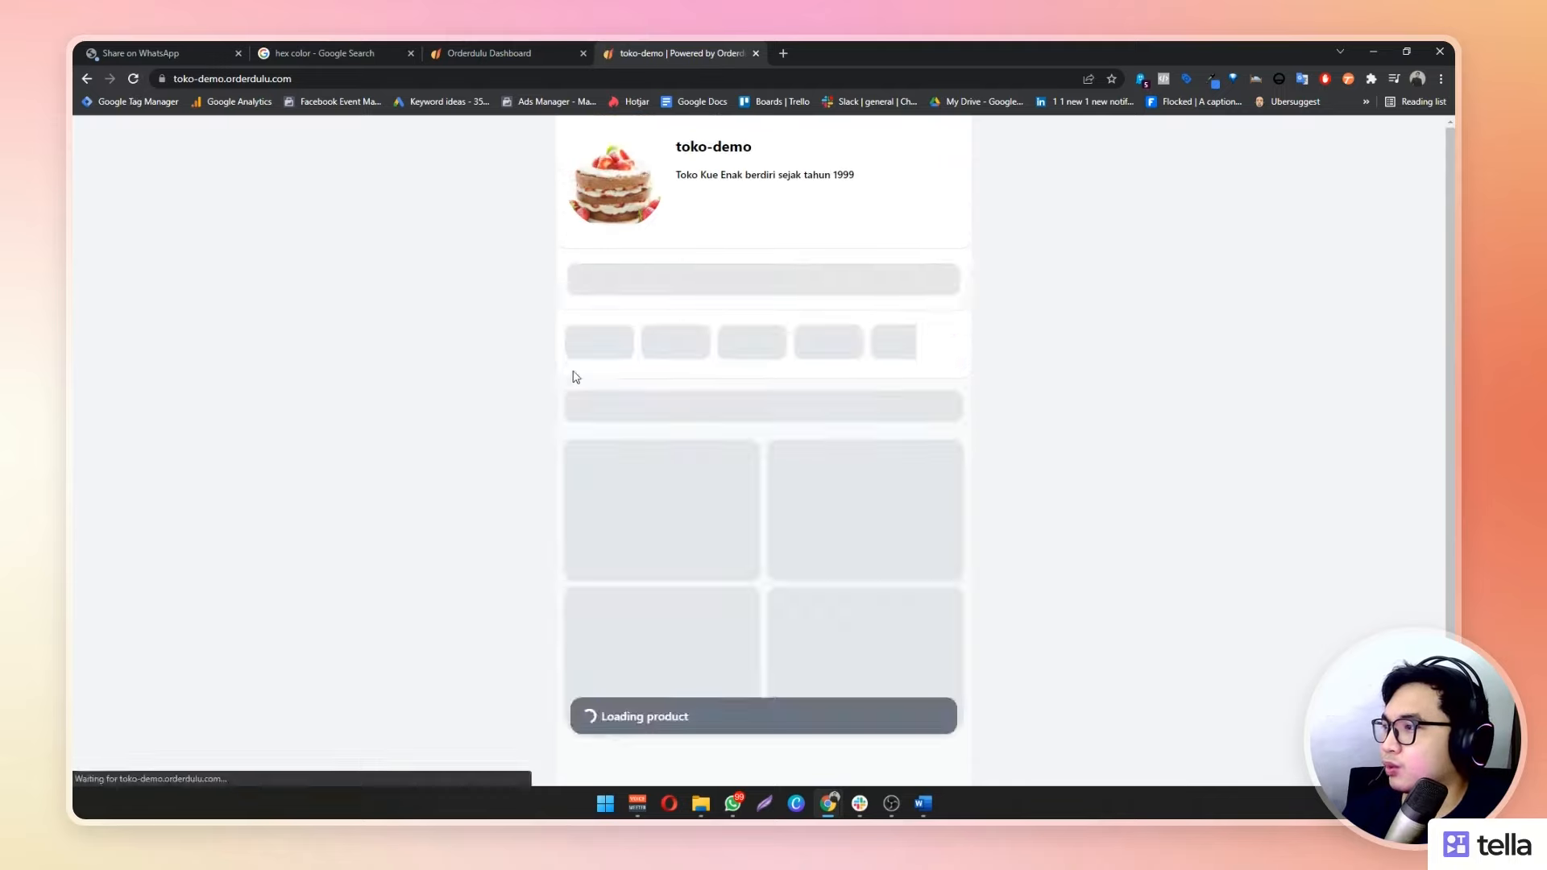
left_click_drag(563, 419, 746, 439)
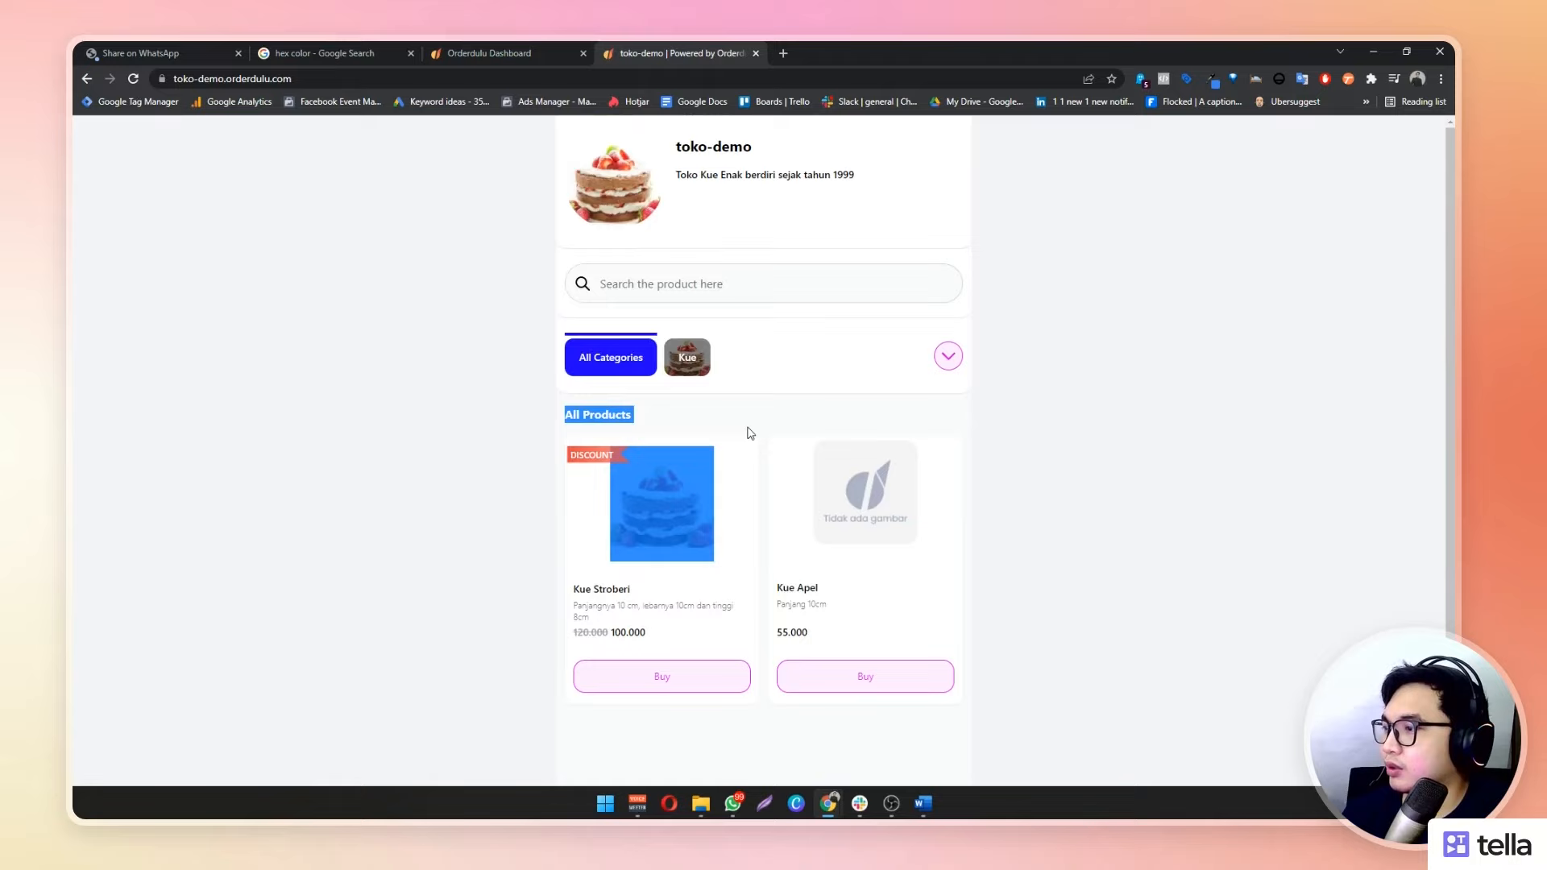
left_click(1174, 466)
left_click(681, 516)
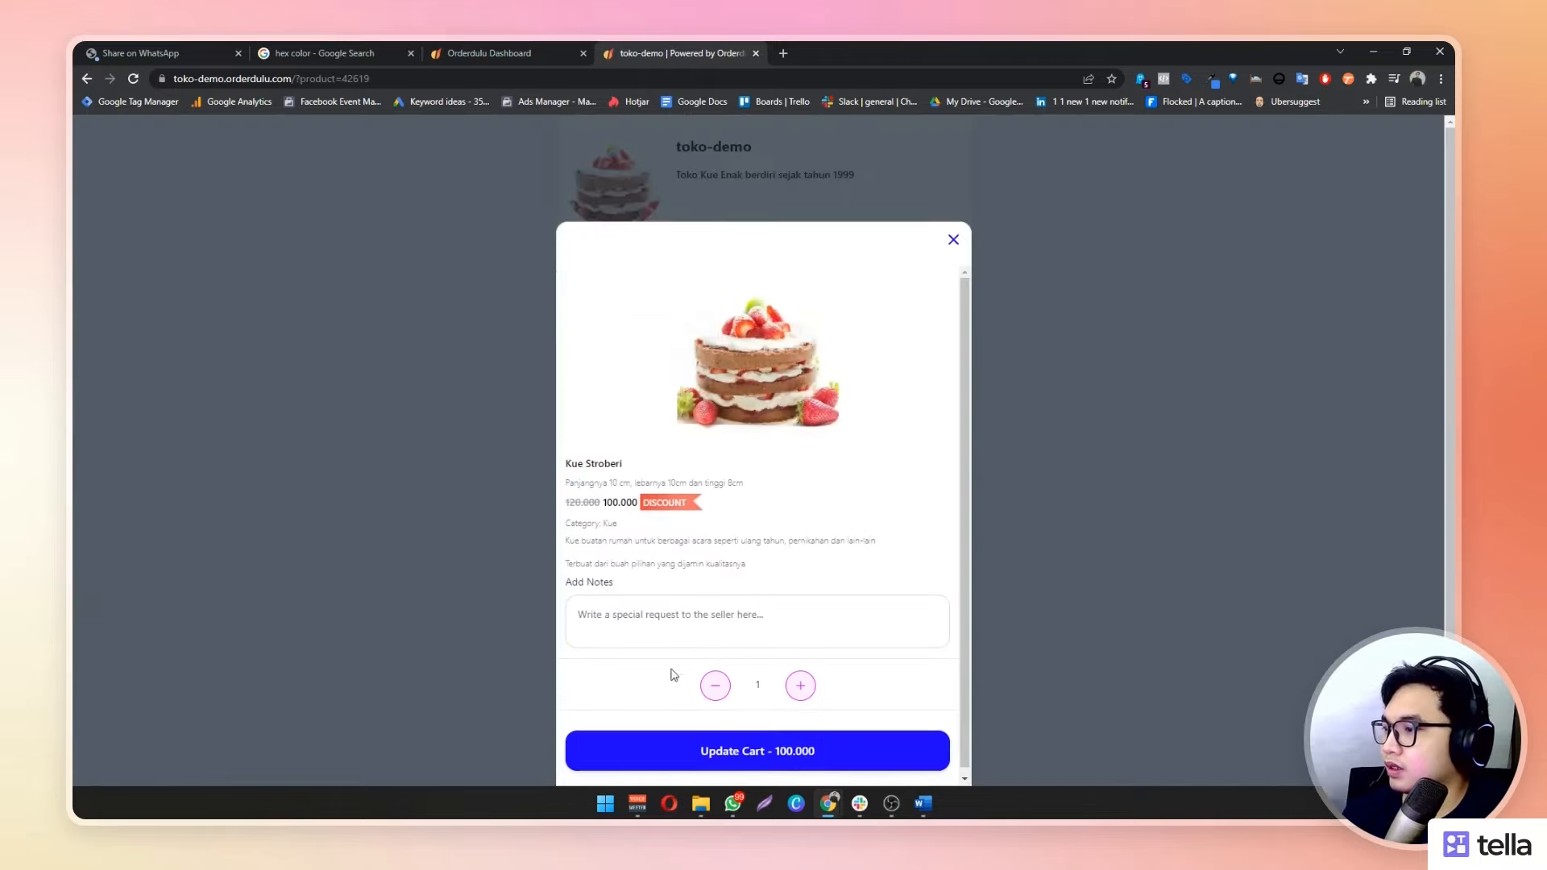
left_click(952, 241)
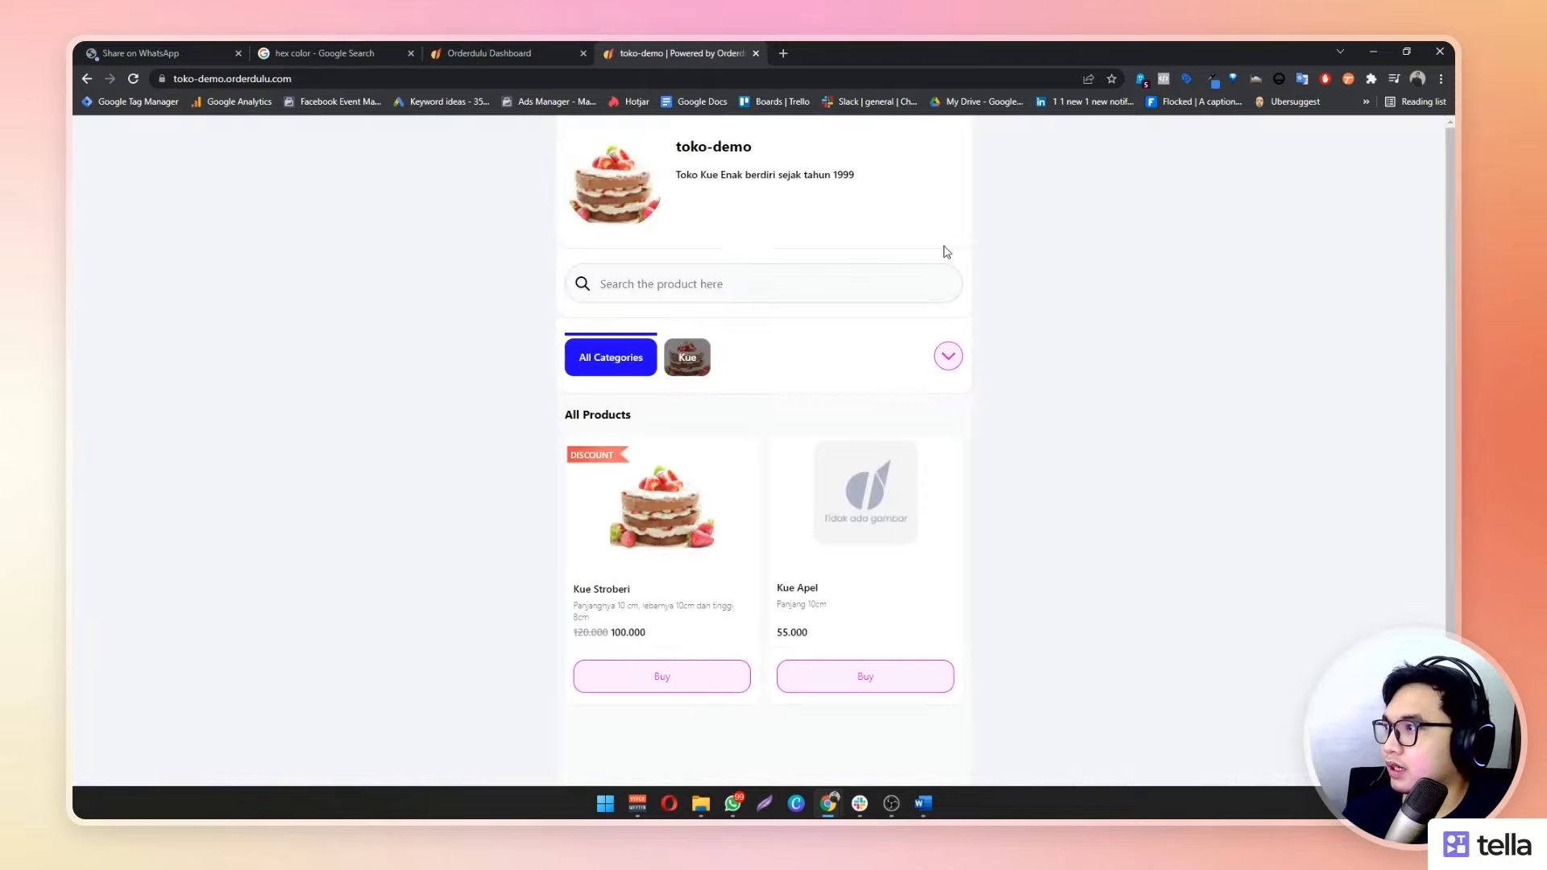
left_click(445, 46)
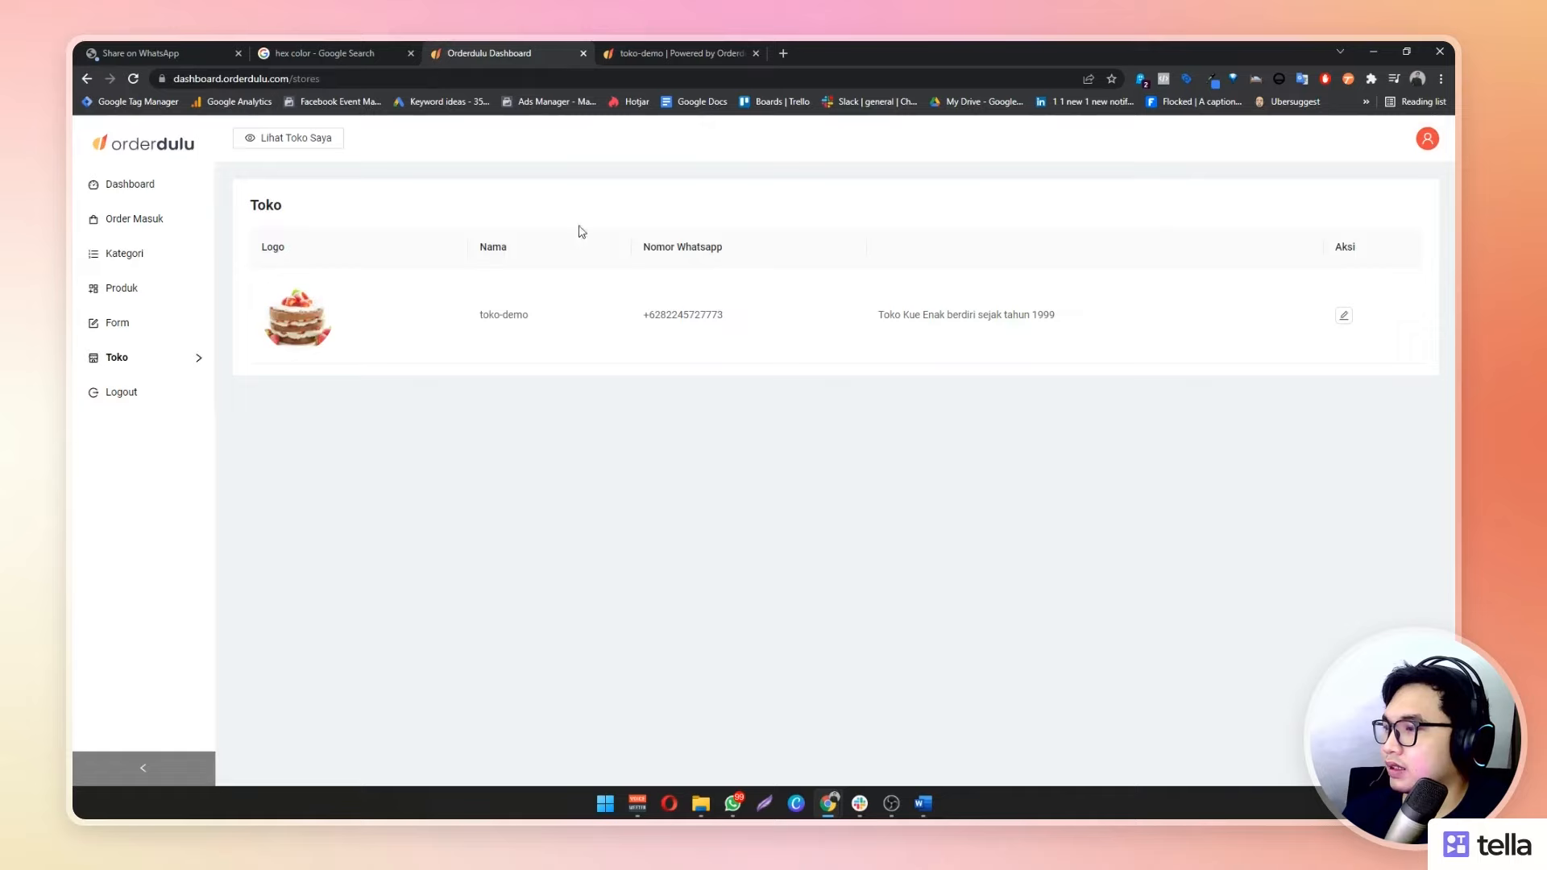
Set the store language back to Indonesia and save the store settings
left_click(1346, 319)
scroll(1102, 411, "down", 7)
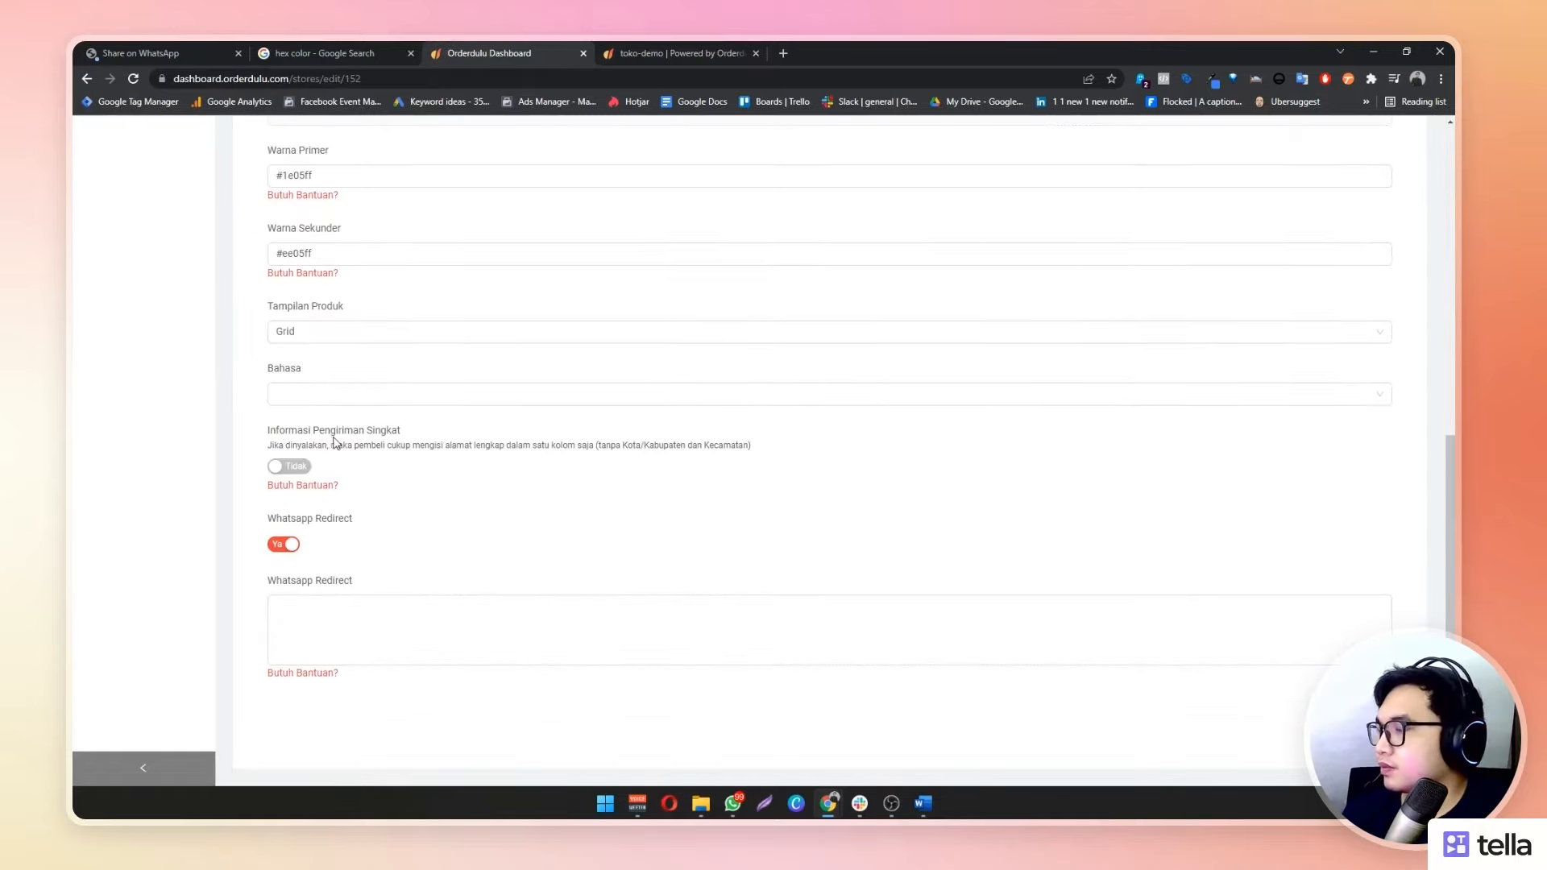
left_click(331, 395)
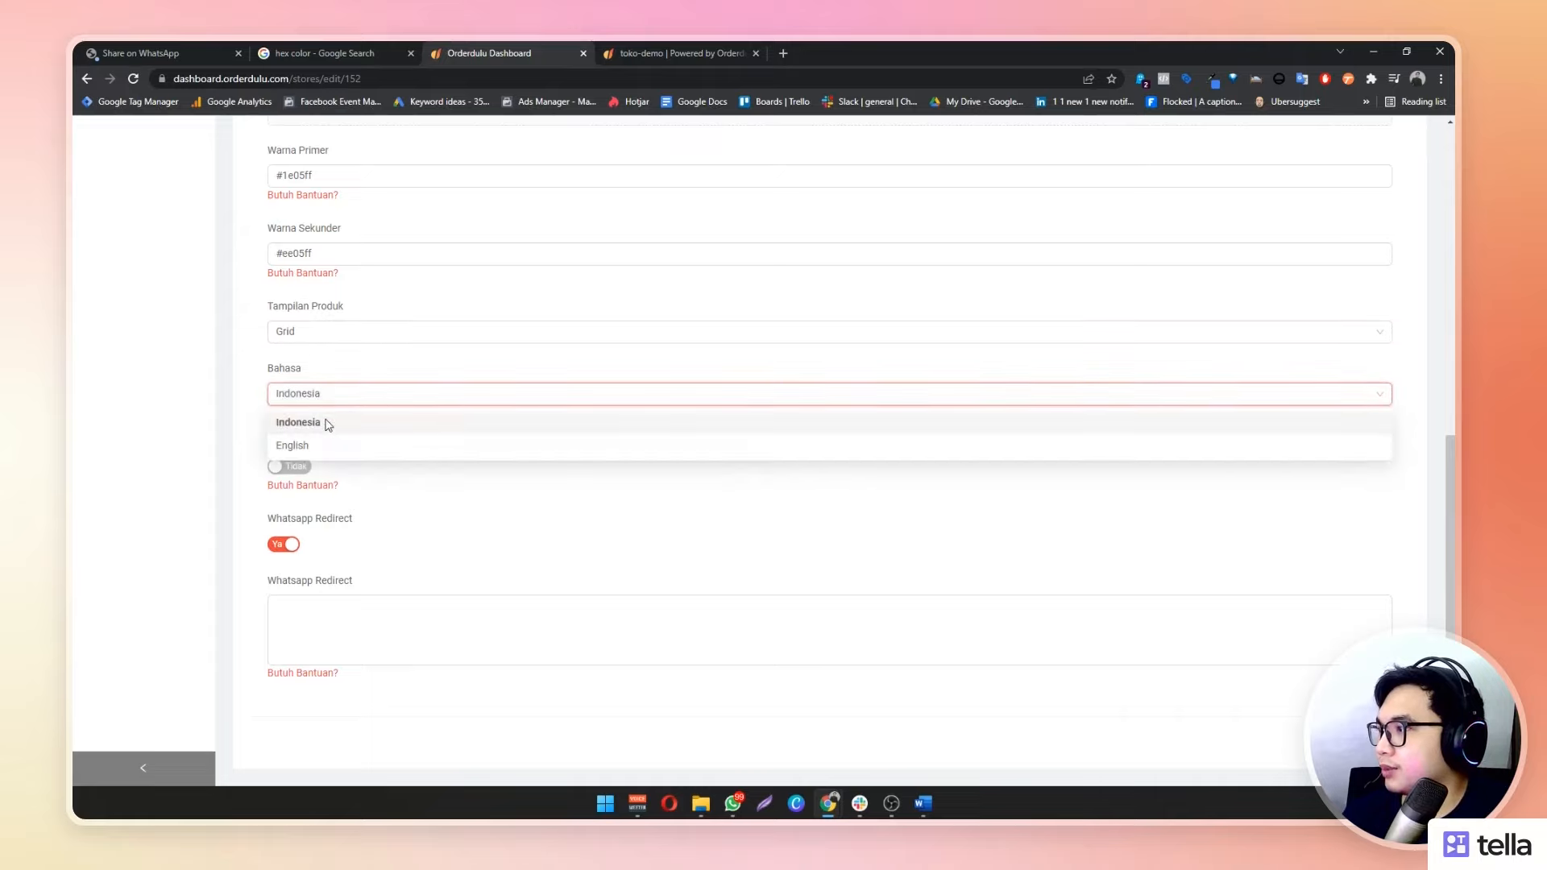
left_click(328, 424)
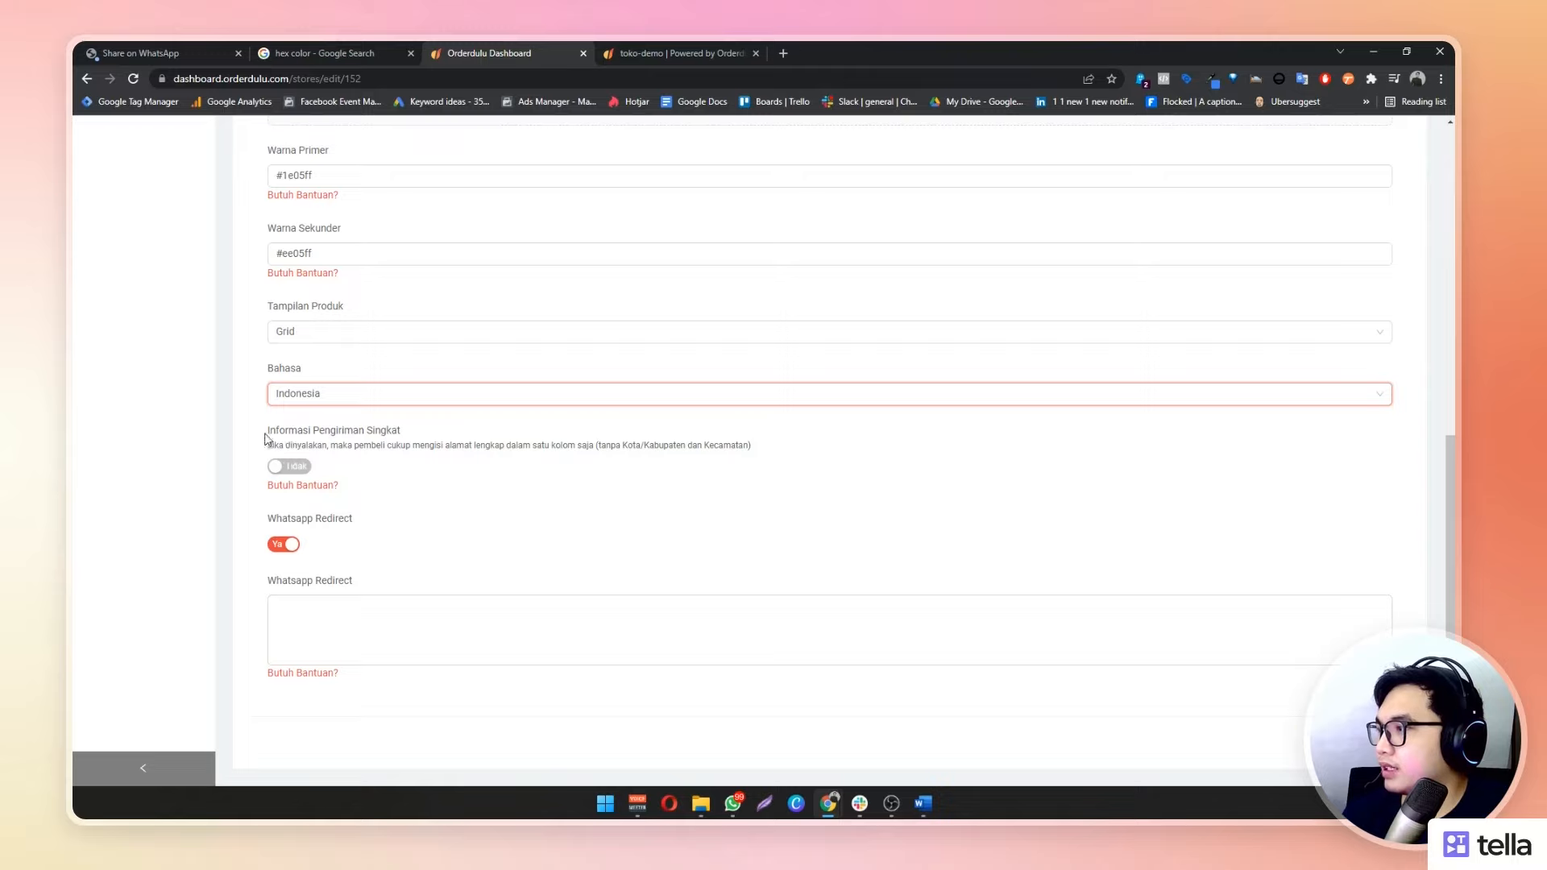
left_click_drag(267, 432, 400, 439)
left_click(476, 425)
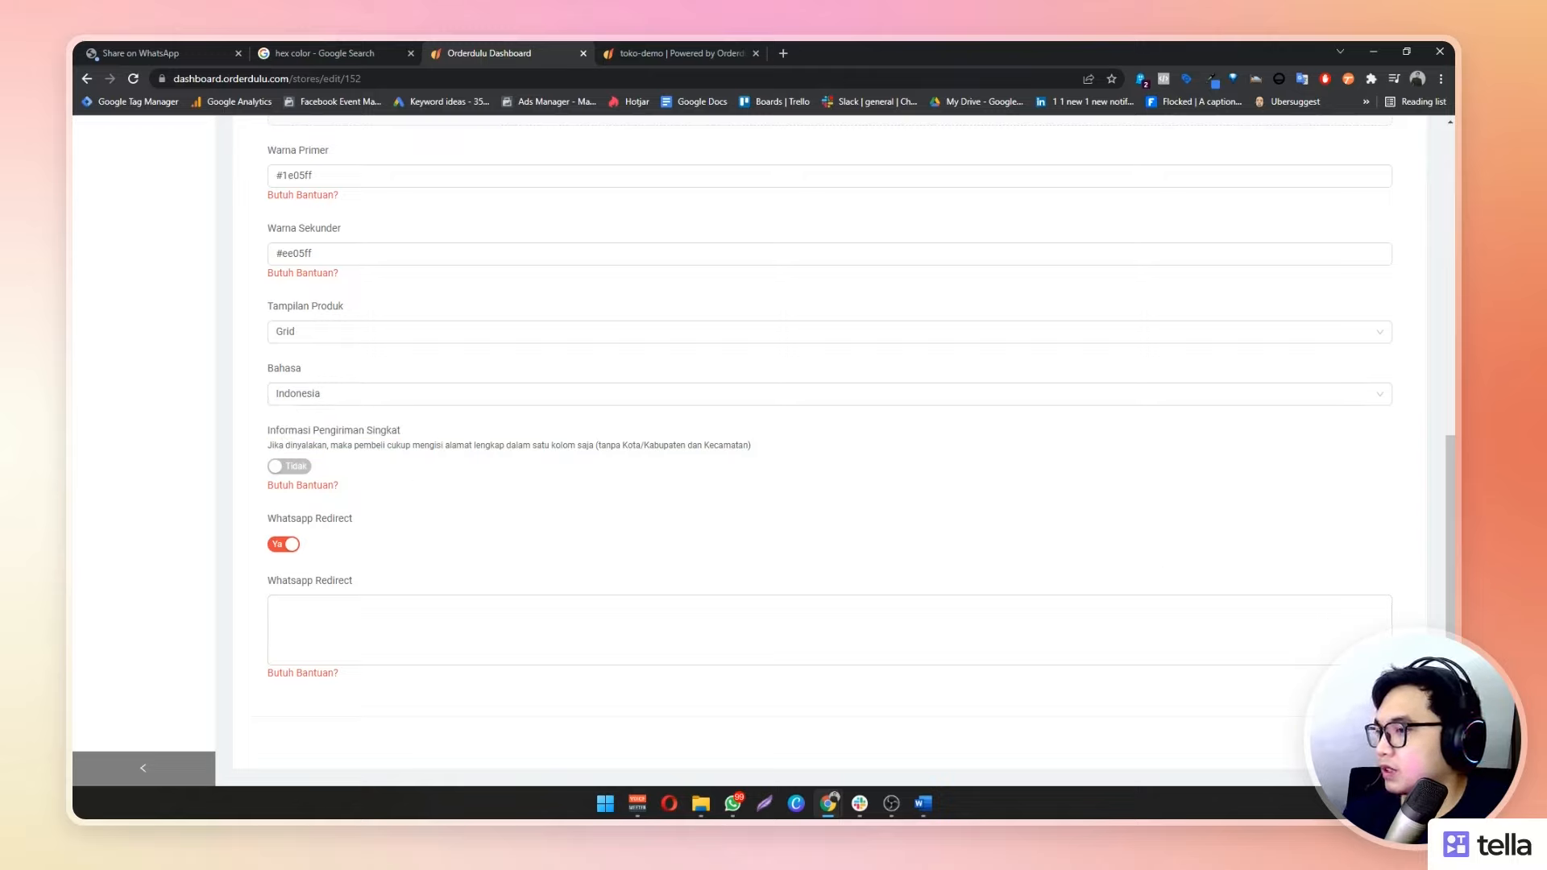
left_click(1371, 741)
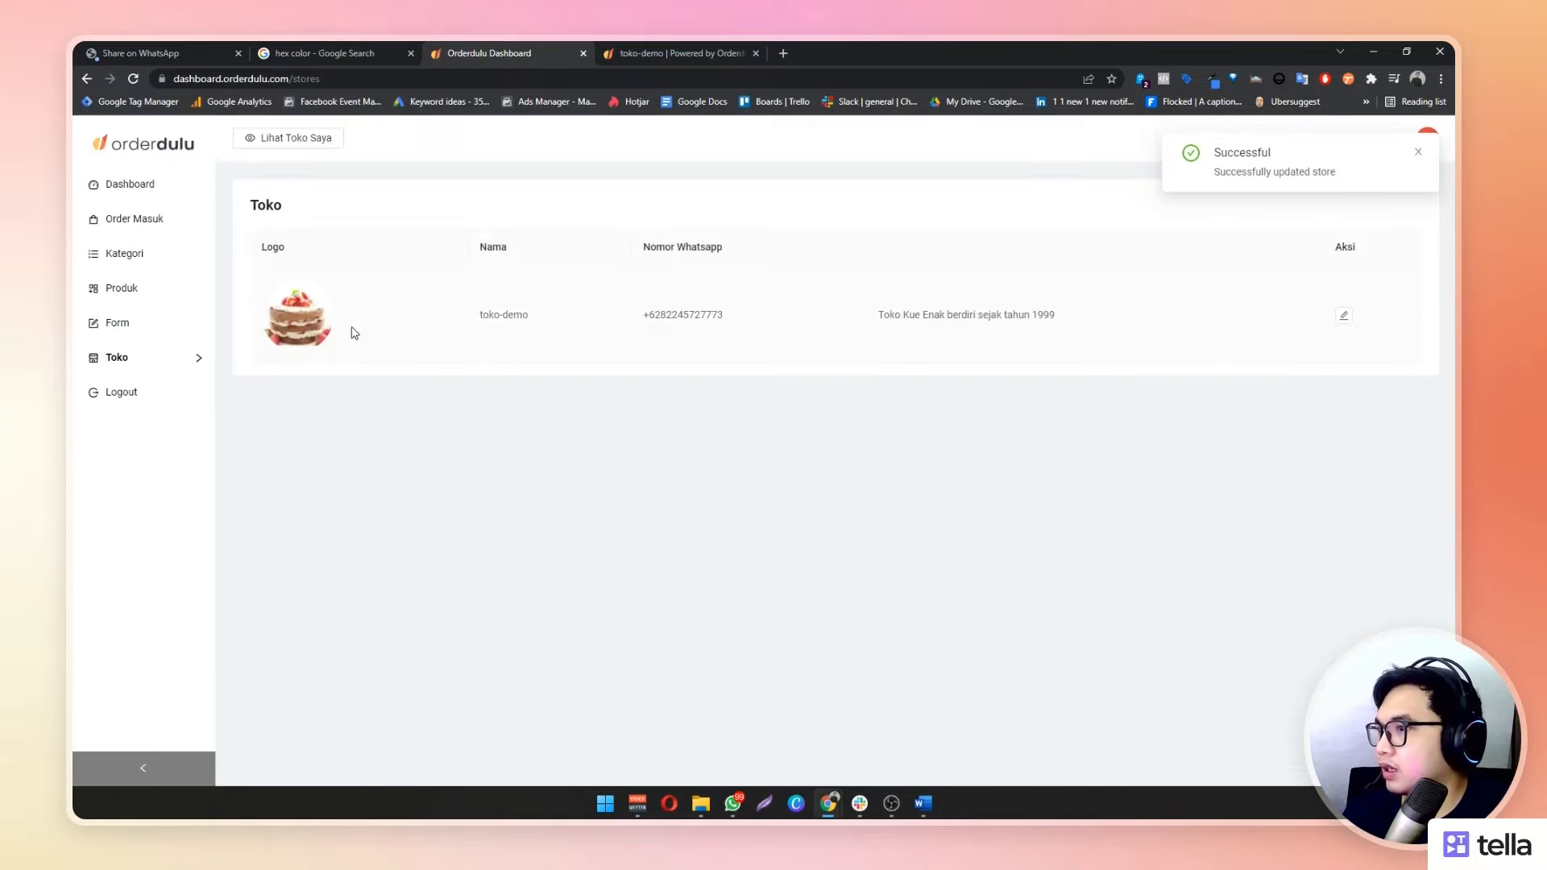
Reopen the store edit form, then add Kue Apel to the cart on the toko-demo storefront
left_click(1344, 315)
scroll(476, 581, "down", 5)
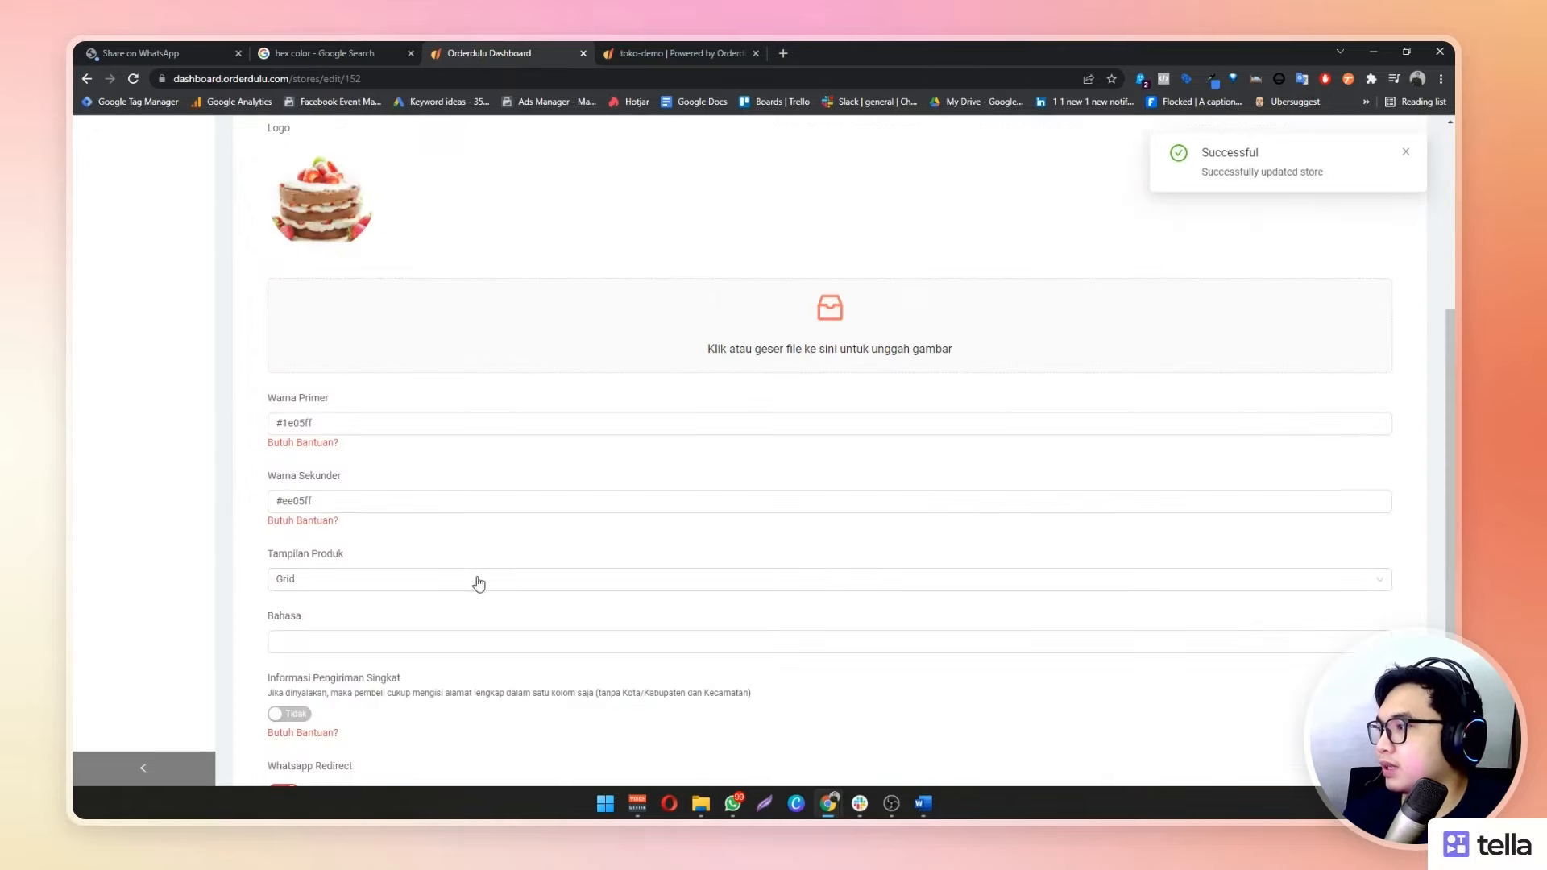
key("ctrl+Tab")
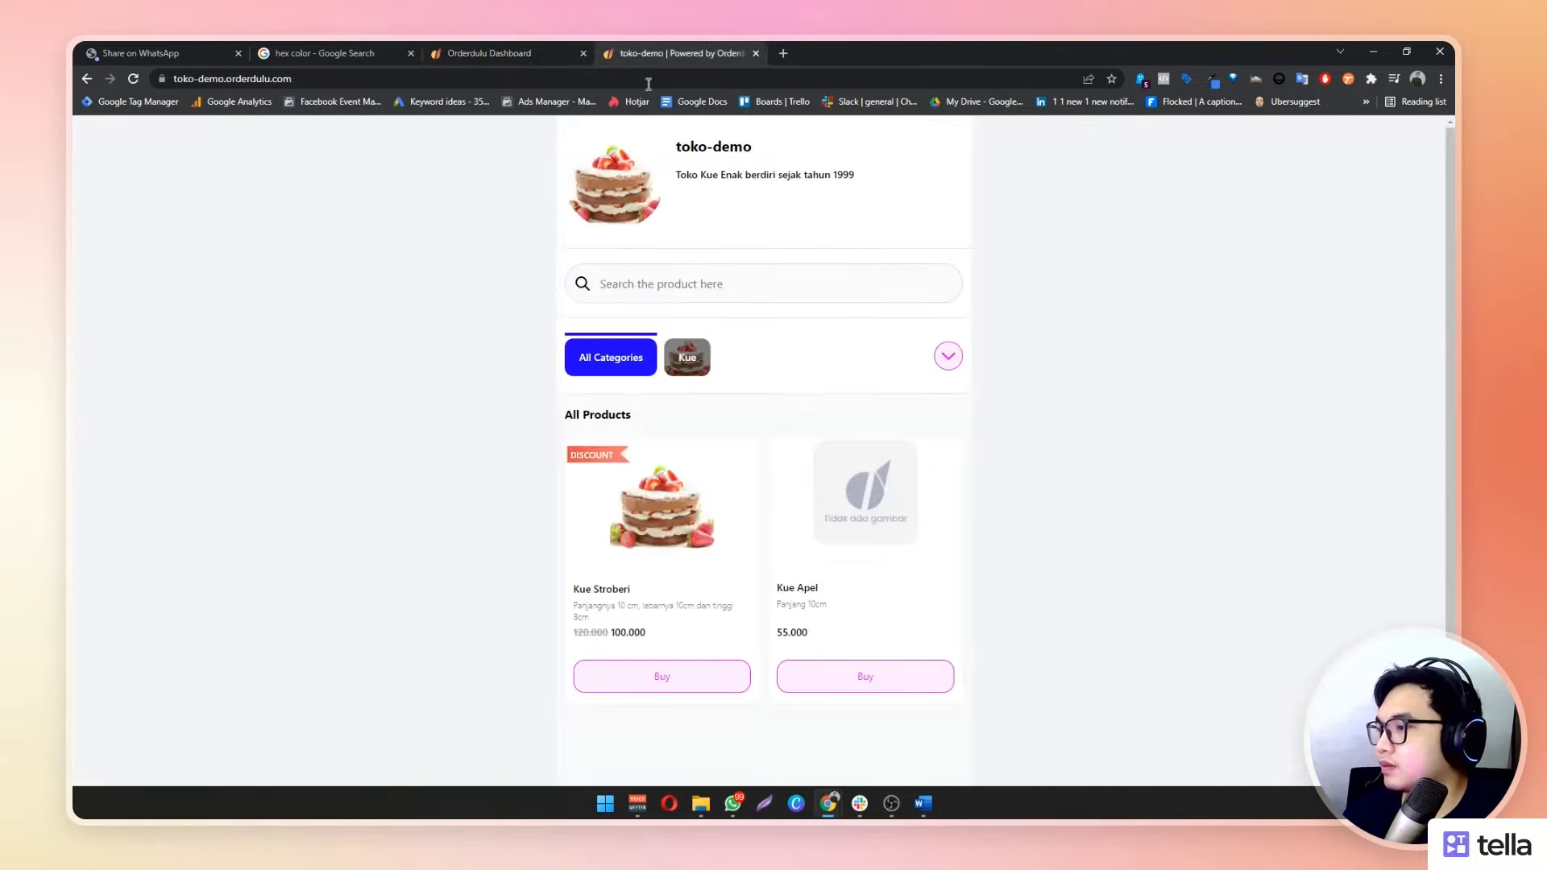
left_click(804, 674)
Add Kue Stroberi to the cart and open the 155.000 checkout form
left_click(693, 677)
left_click(718, 755)
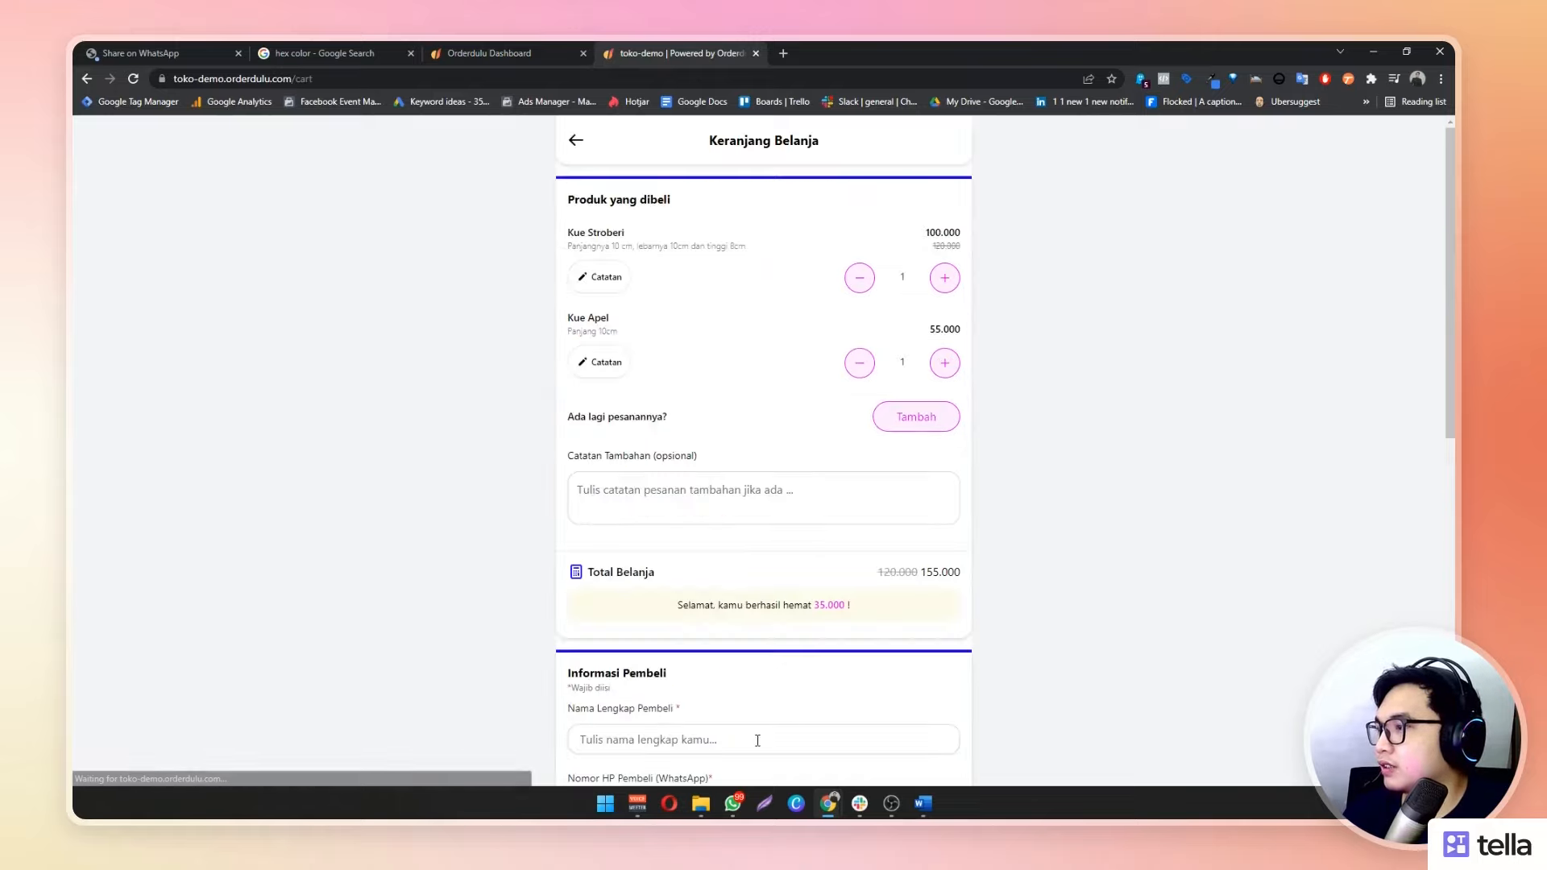
scroll(765, 663, "down", 4)
scroll(775, 637, "up", 4)
scroll(806, 605, "down", 5)
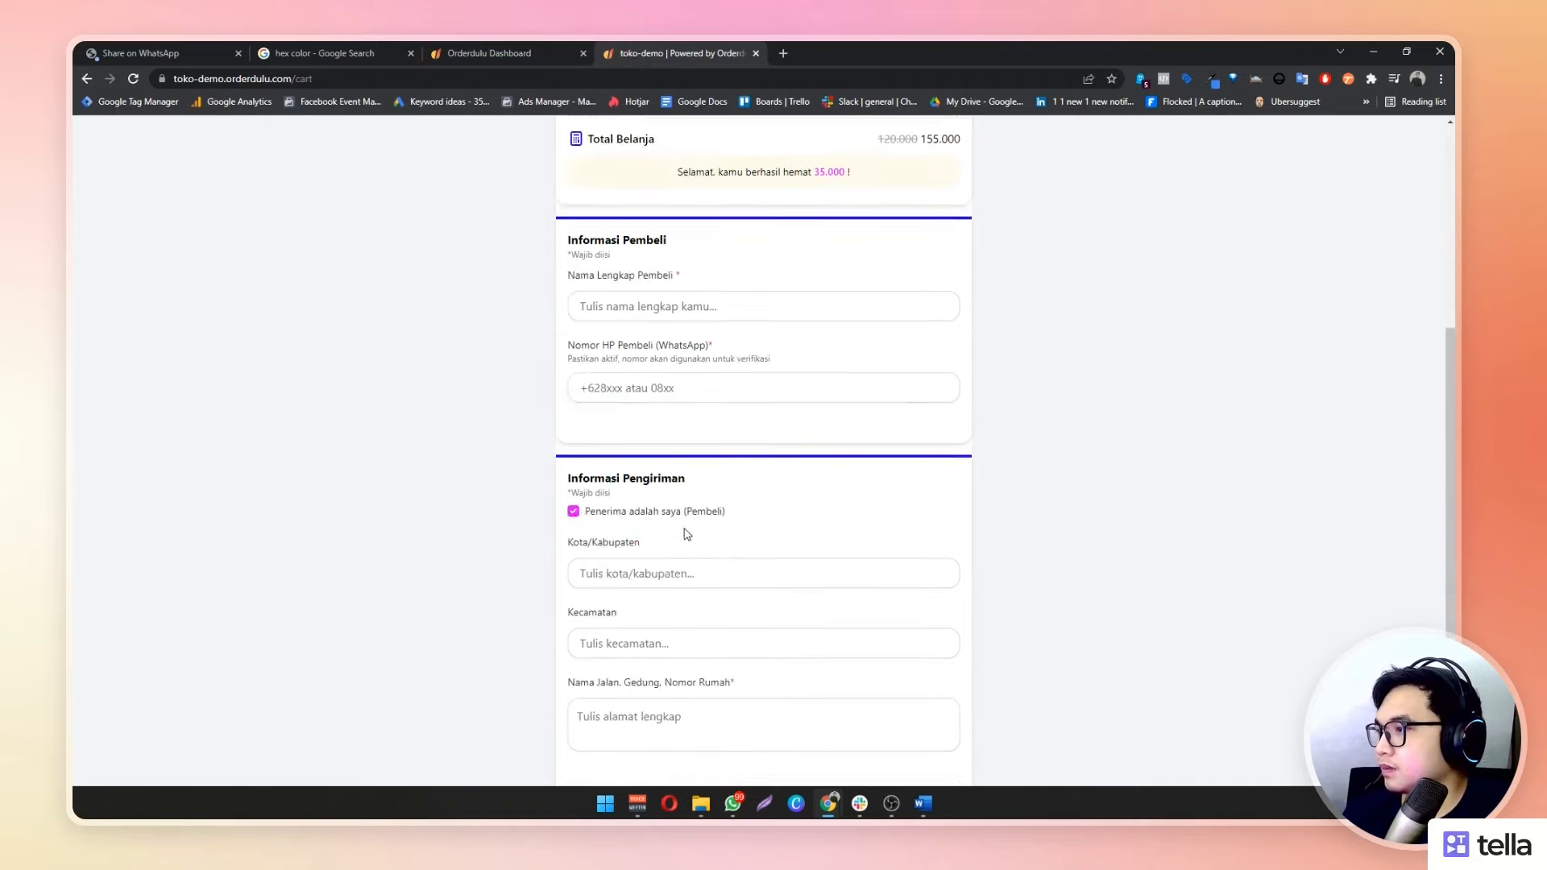
scroll(621, 502, "down", 1)
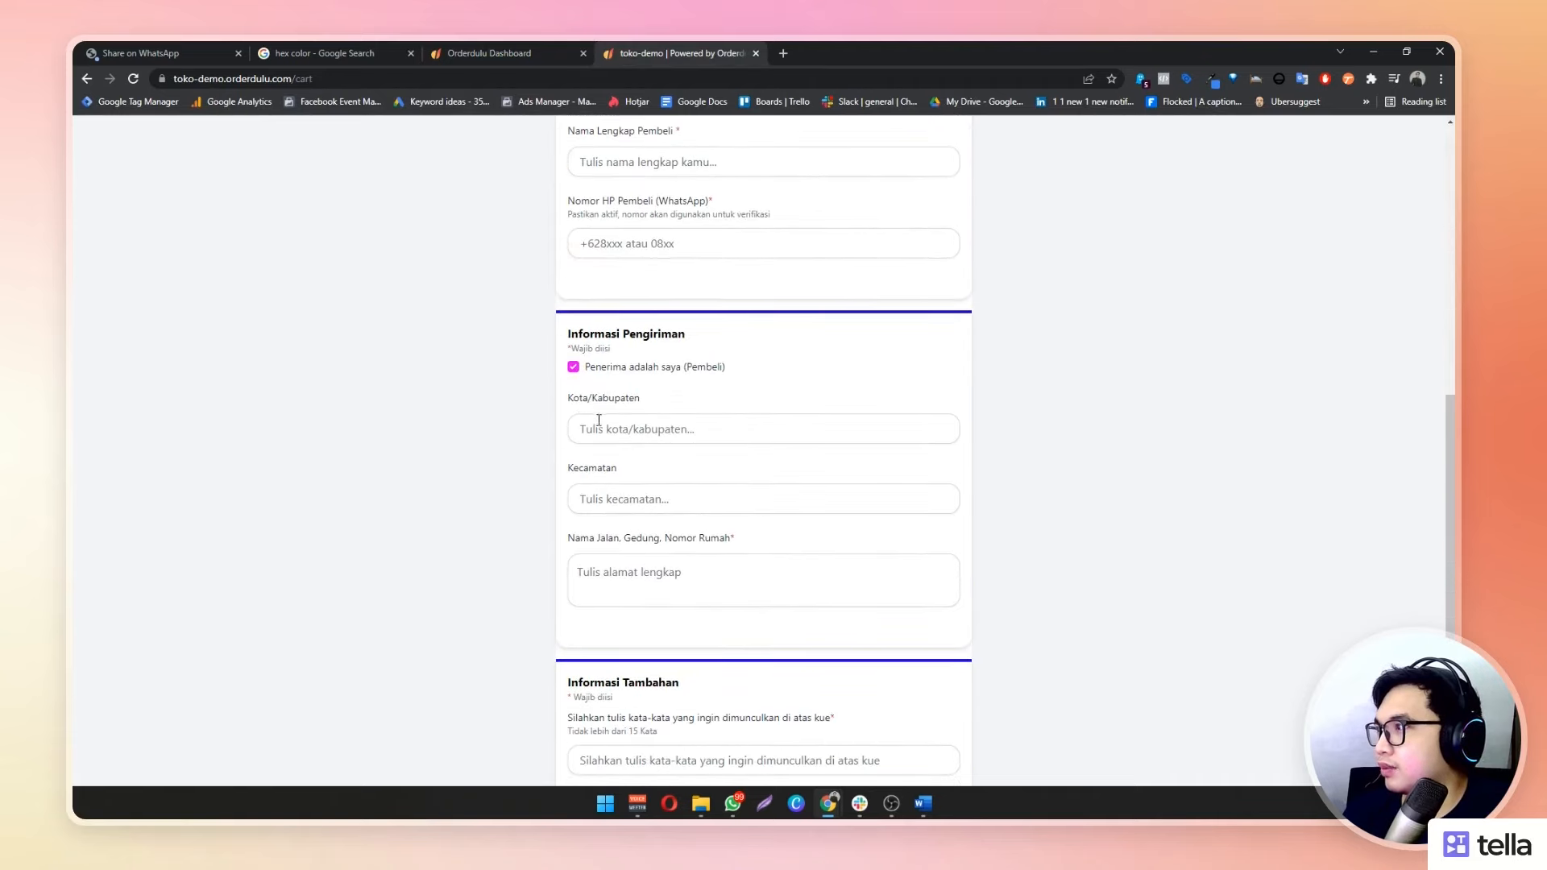
Try the Kota/Kabupaten and Kecamatan checkout fields before heading back to the dashboard
left_click(582, 419)
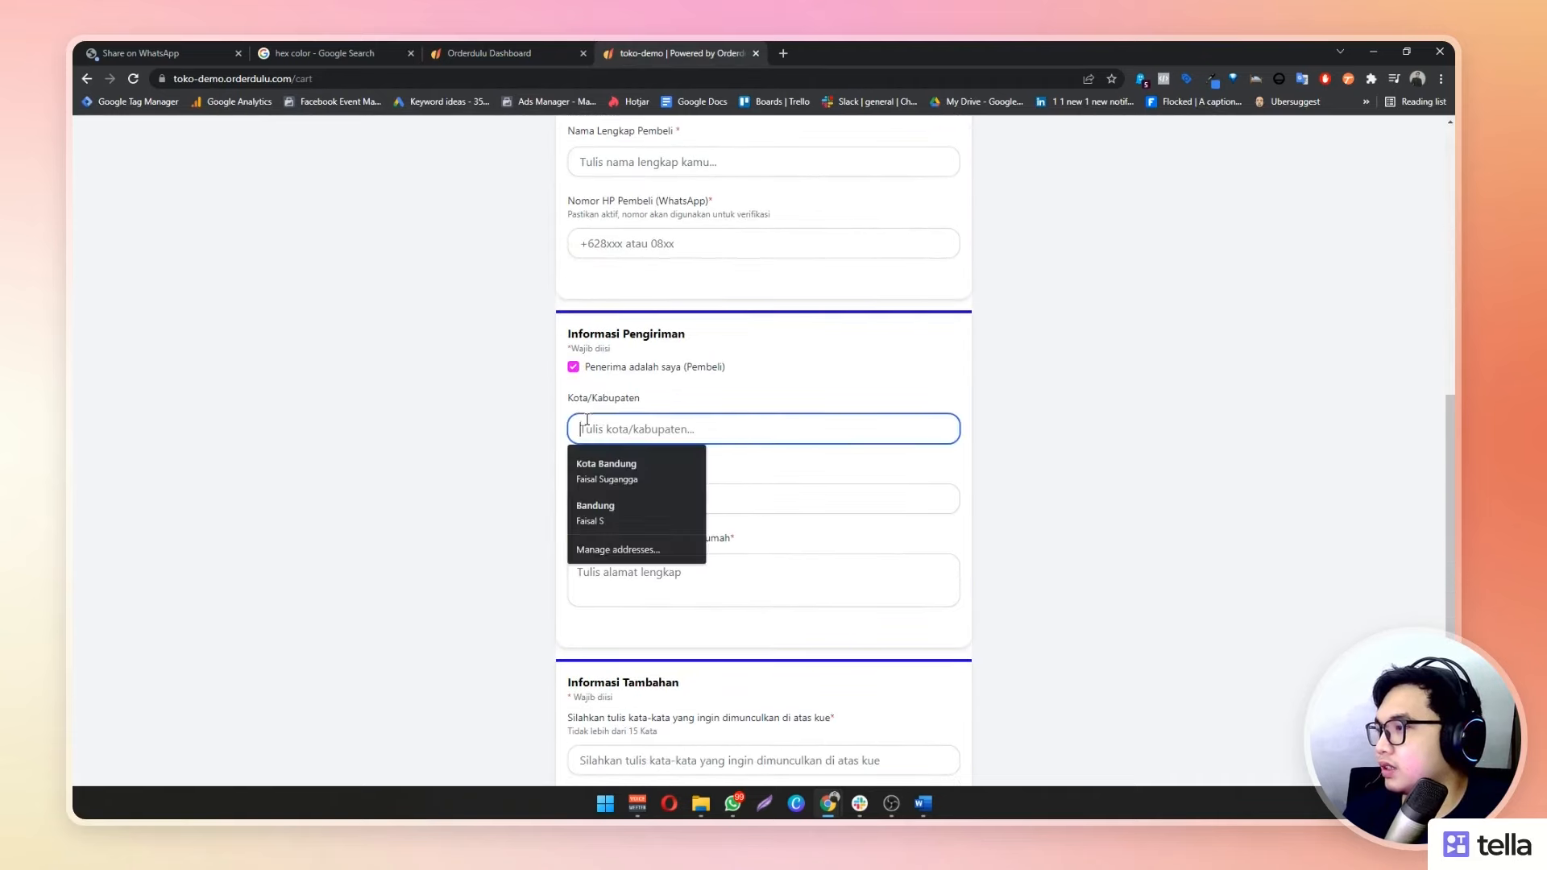
left_click(1079, 486)
left_click(649, 436)
left_click(785, 502)
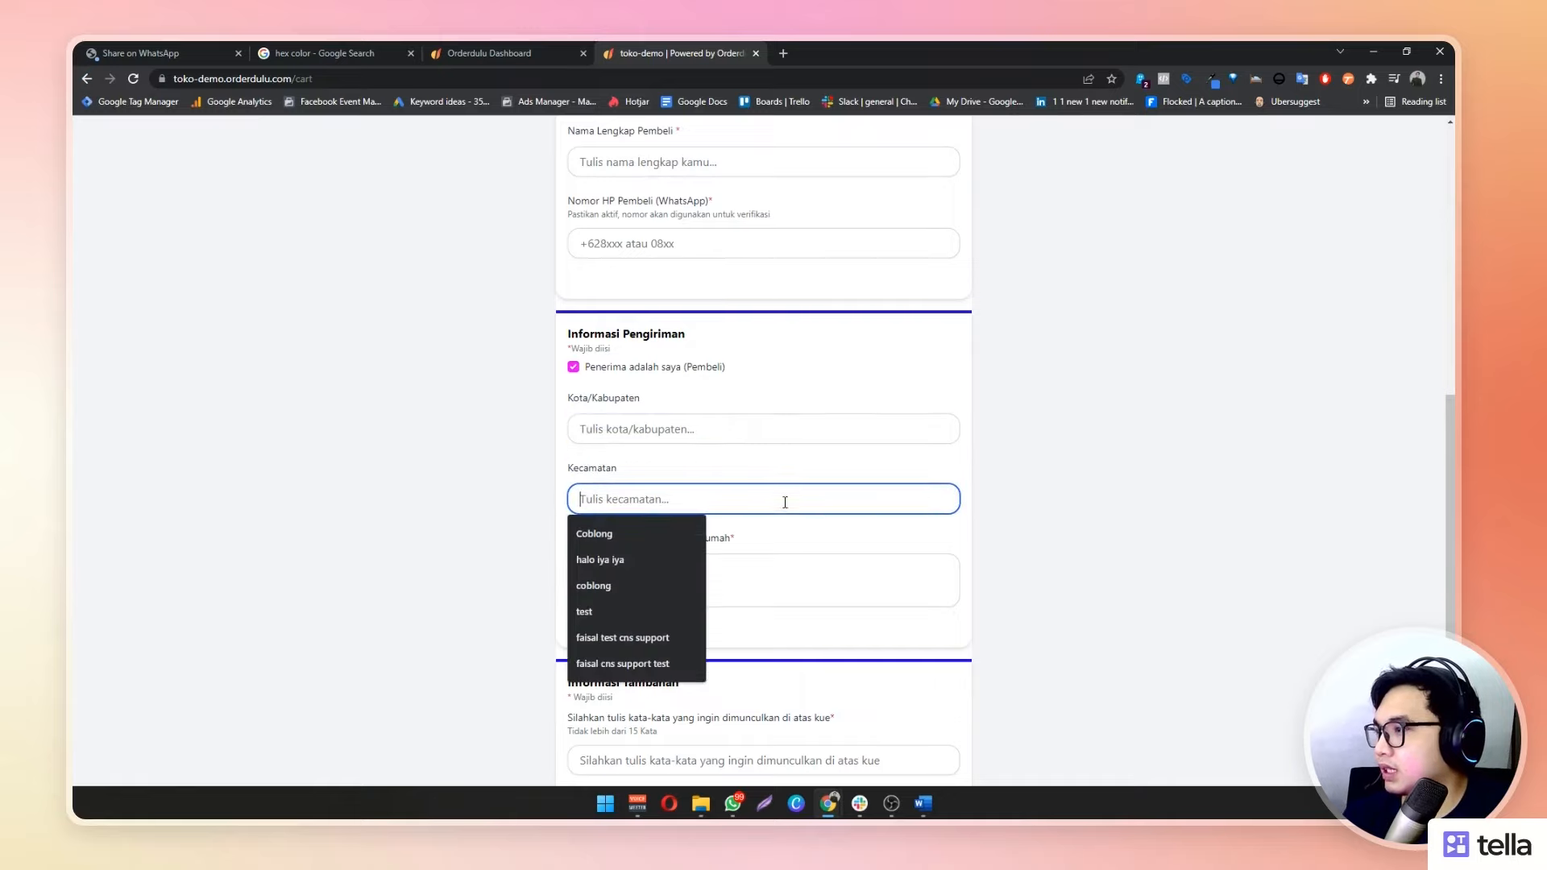
left_click(714, 436)
left_click(749, 500)
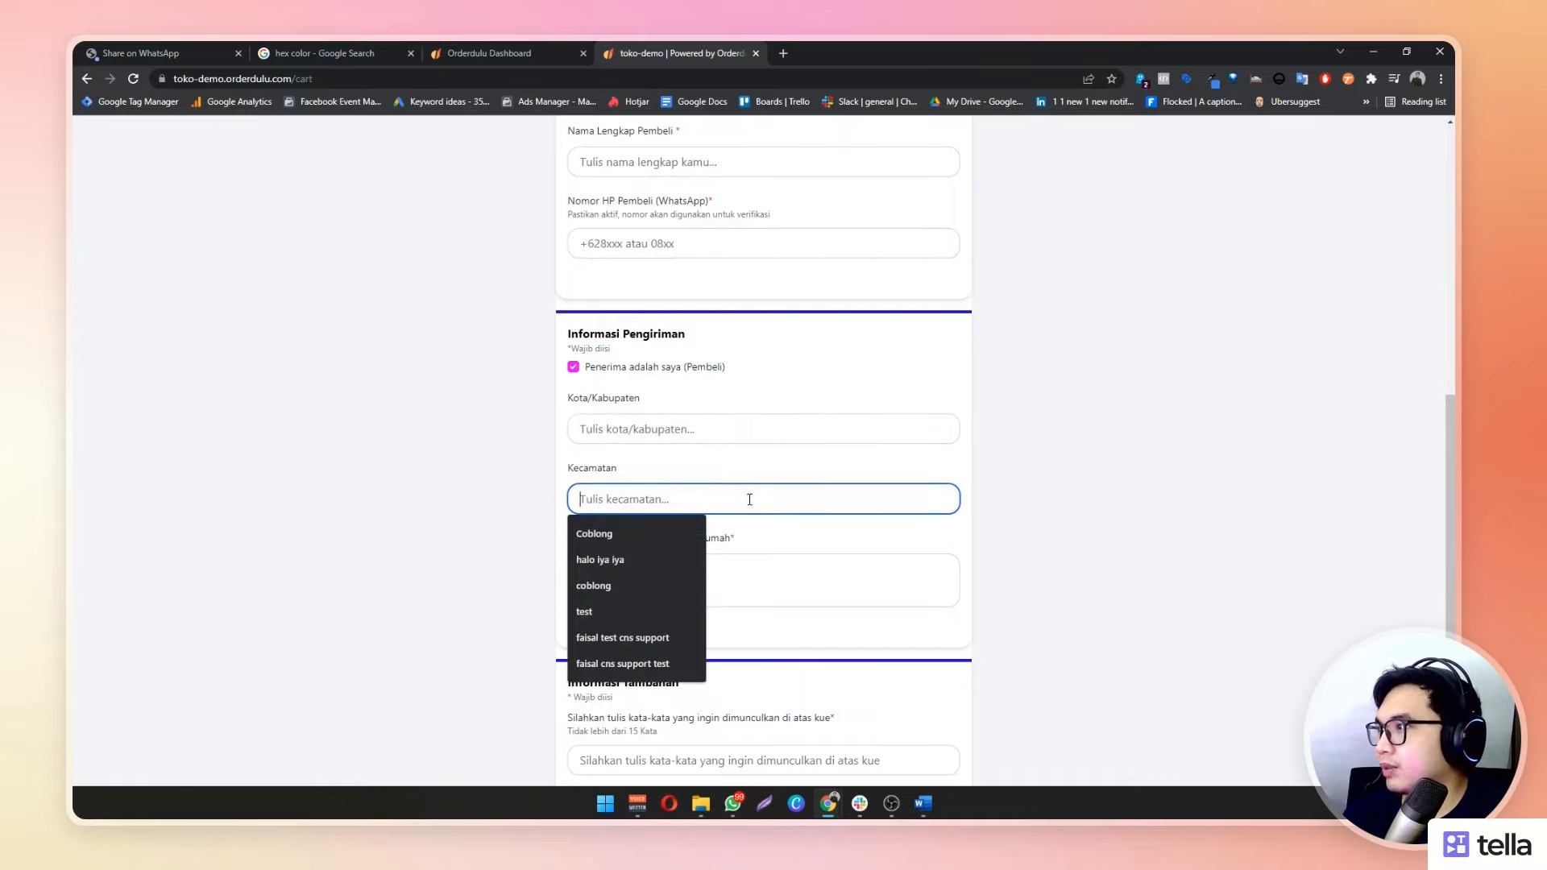
left_click(481, 51)
Switch Informasi Pengiriman Singkat to Ya, then reload checkout to confirm the single full-address field
left_click(288, 467)
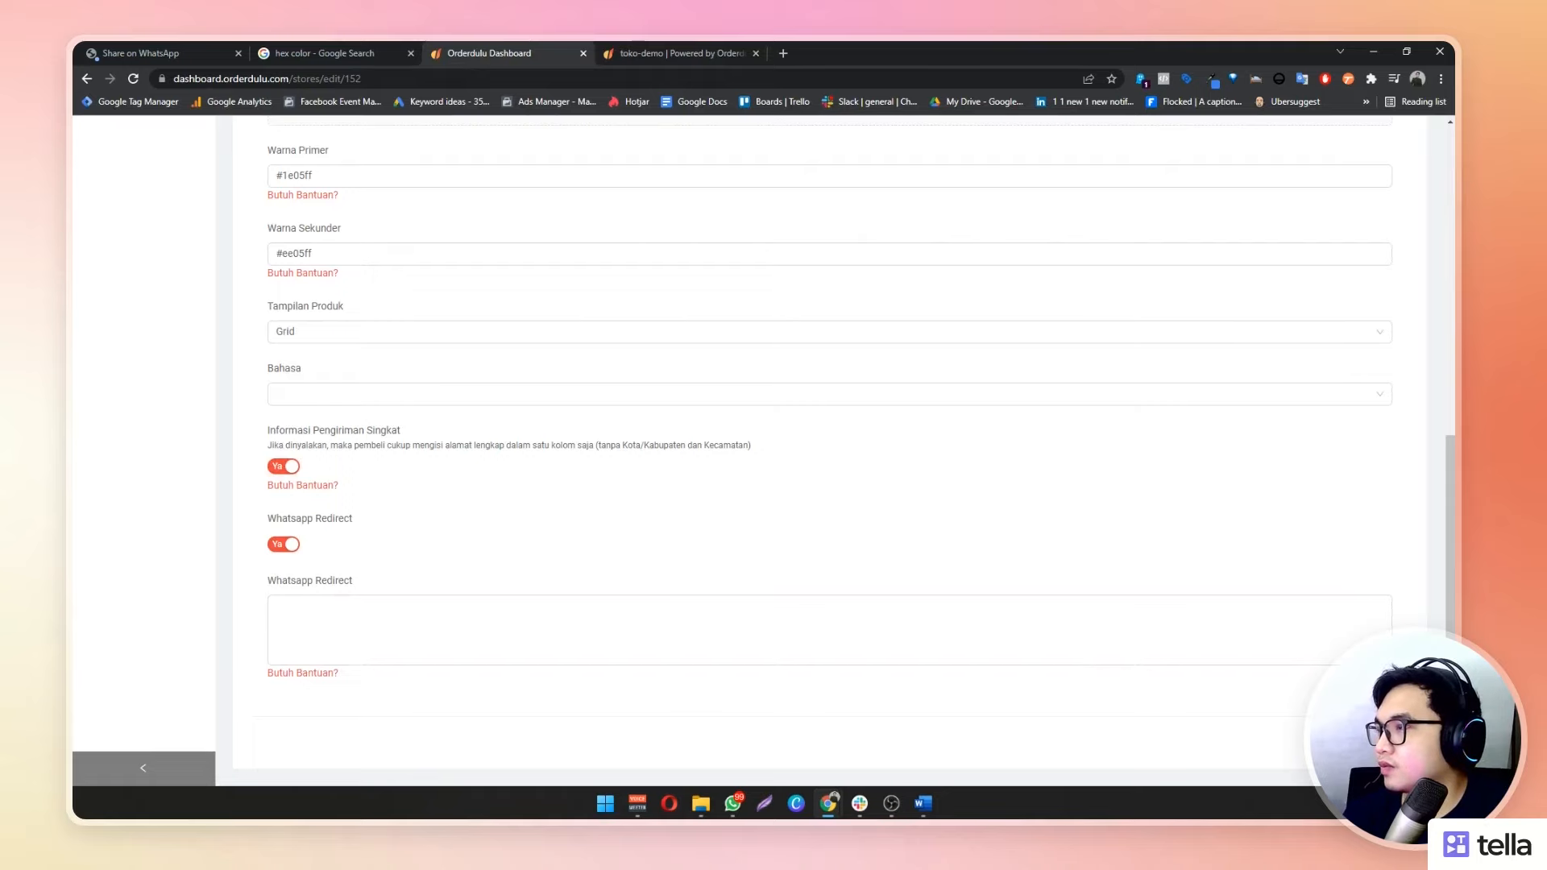
left_click(688, 46)
left_click(129, 80)
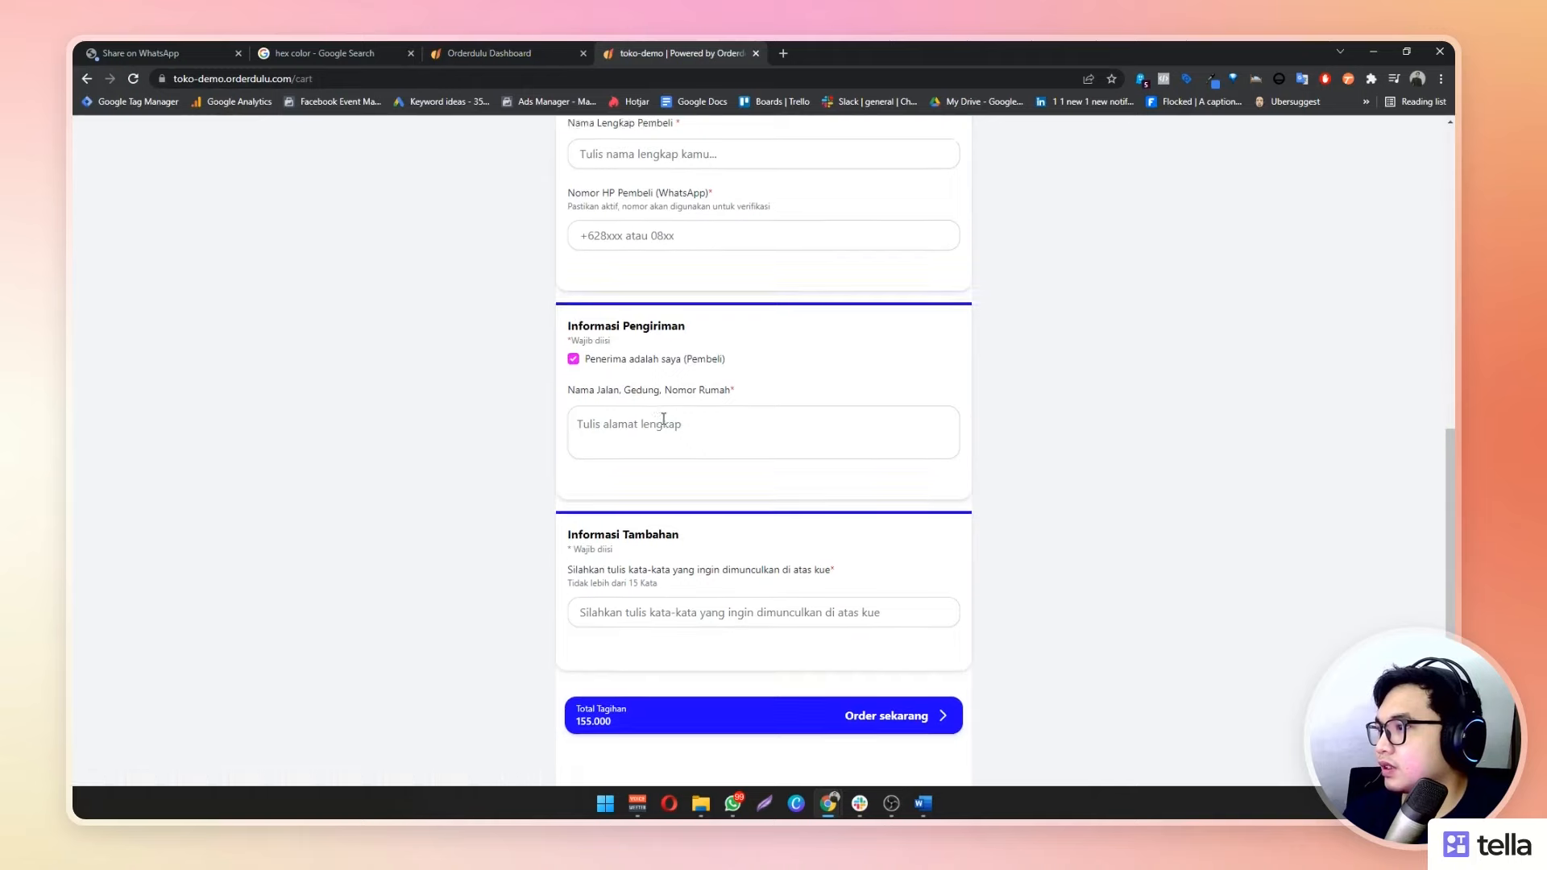
left_click(605, 502)
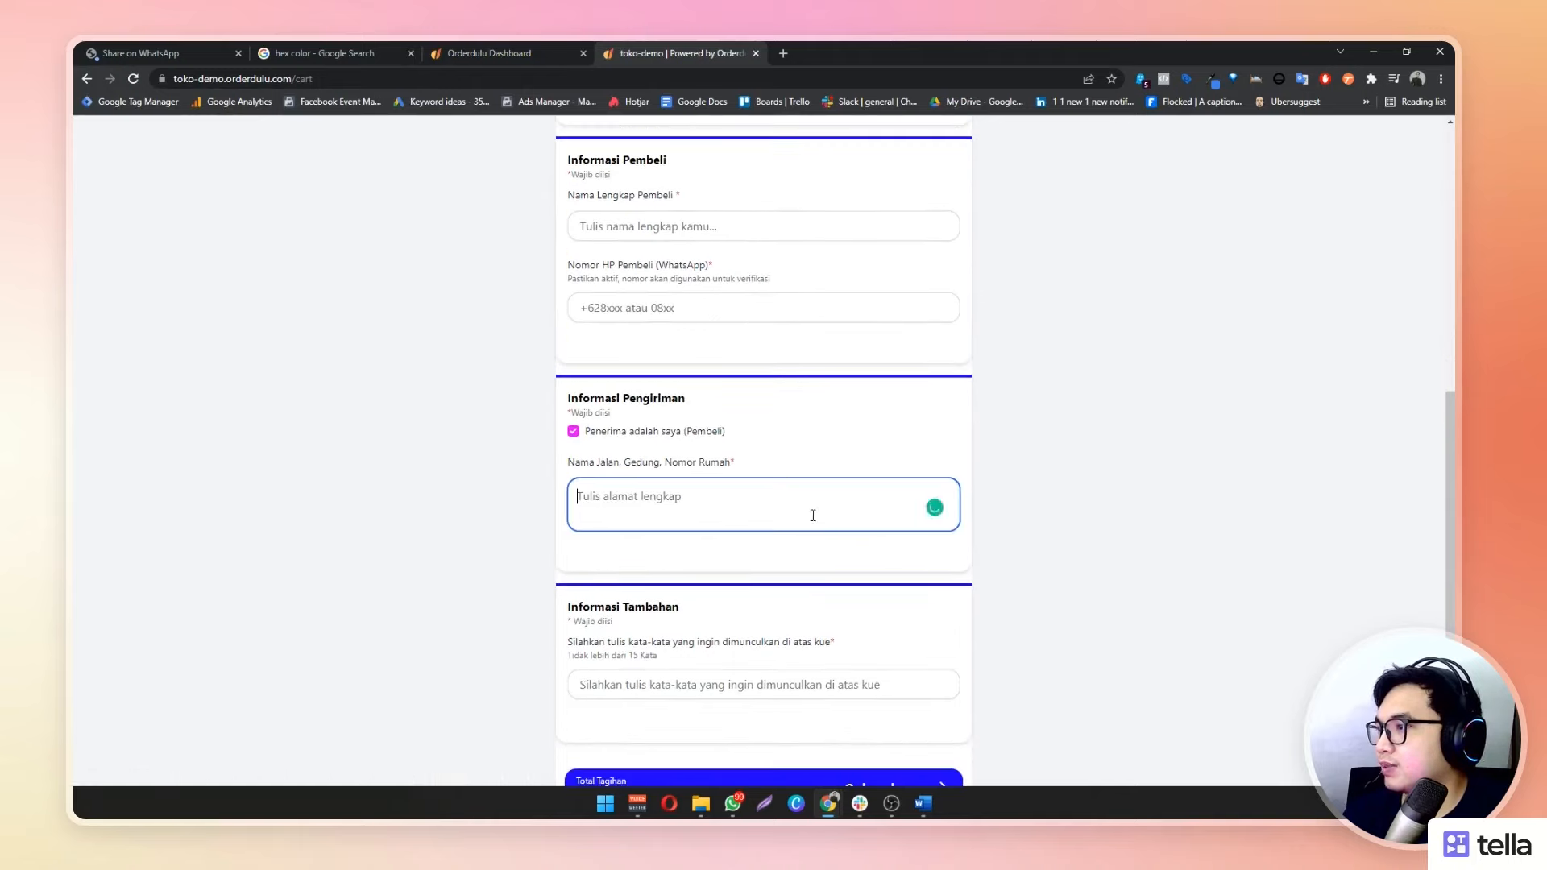
left_click(1162, 525)
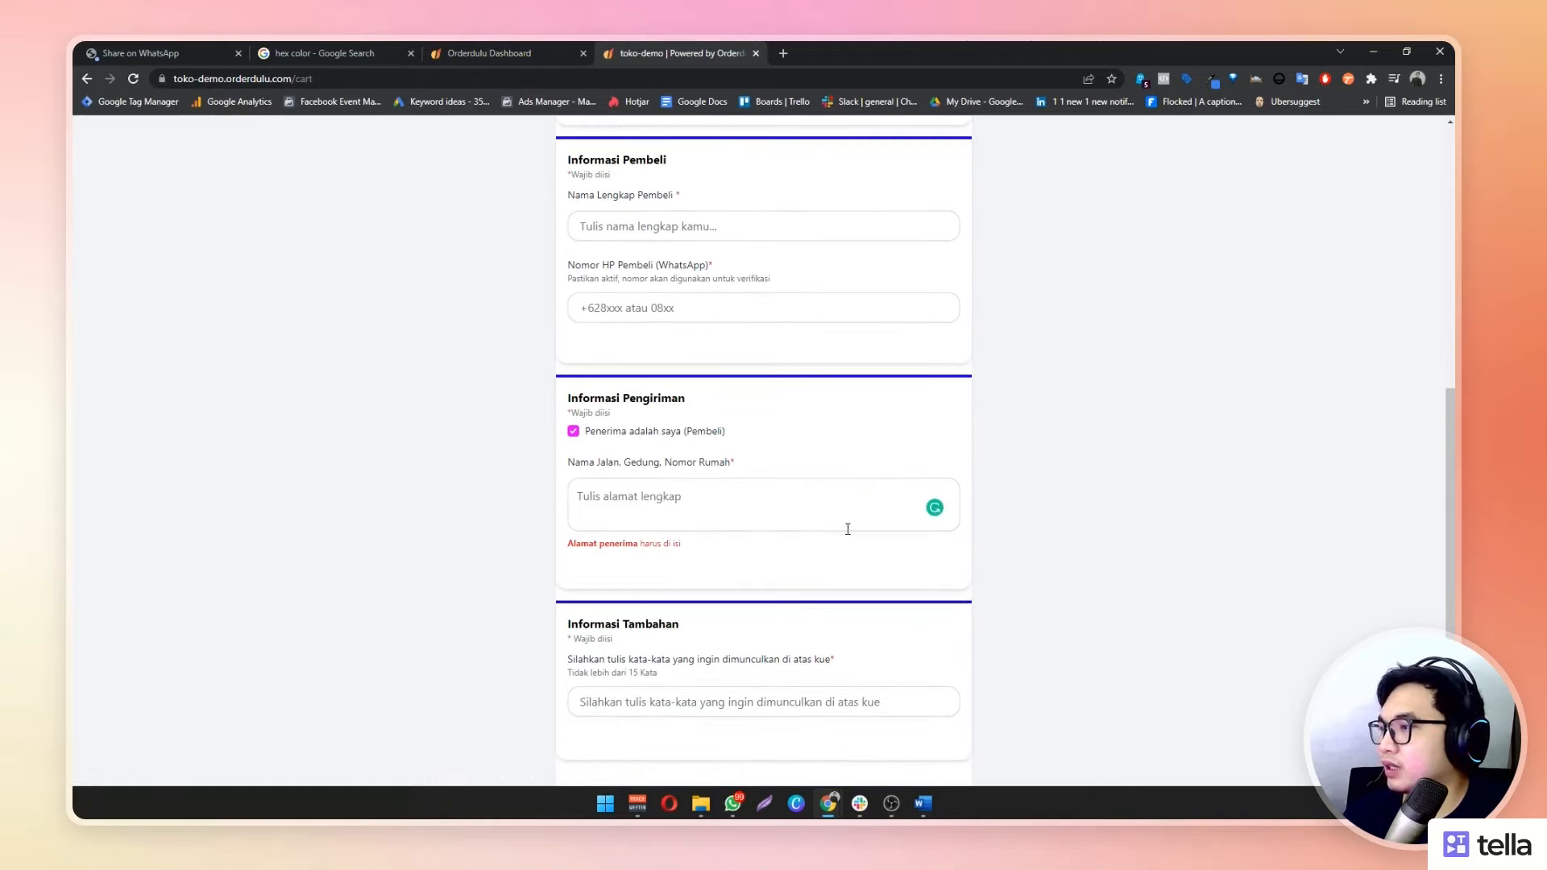
left_click(786, 526)
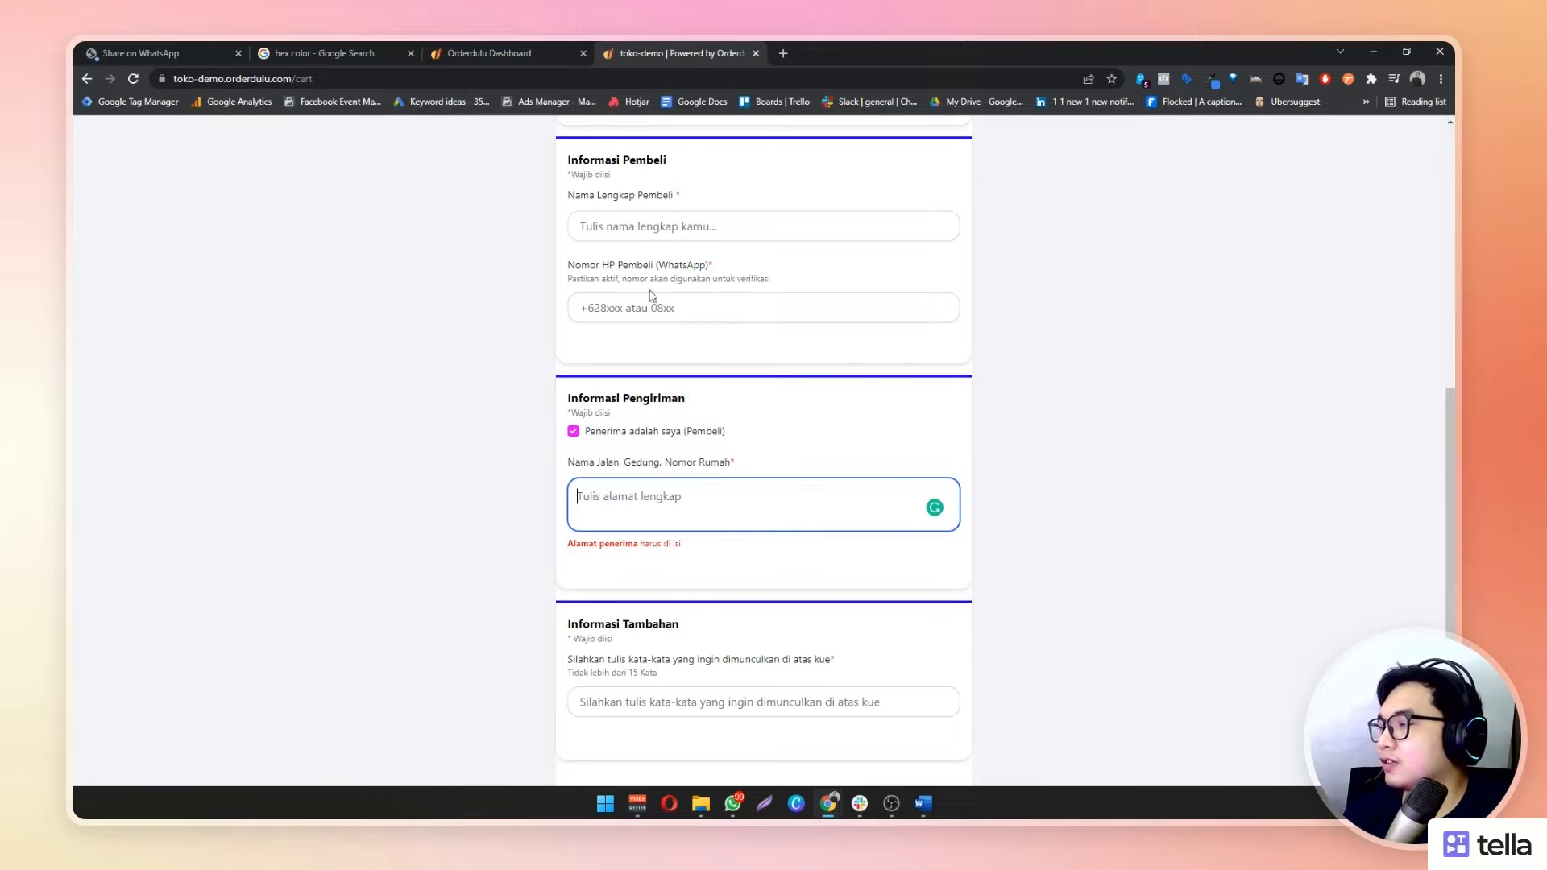
left_click(439, 47)
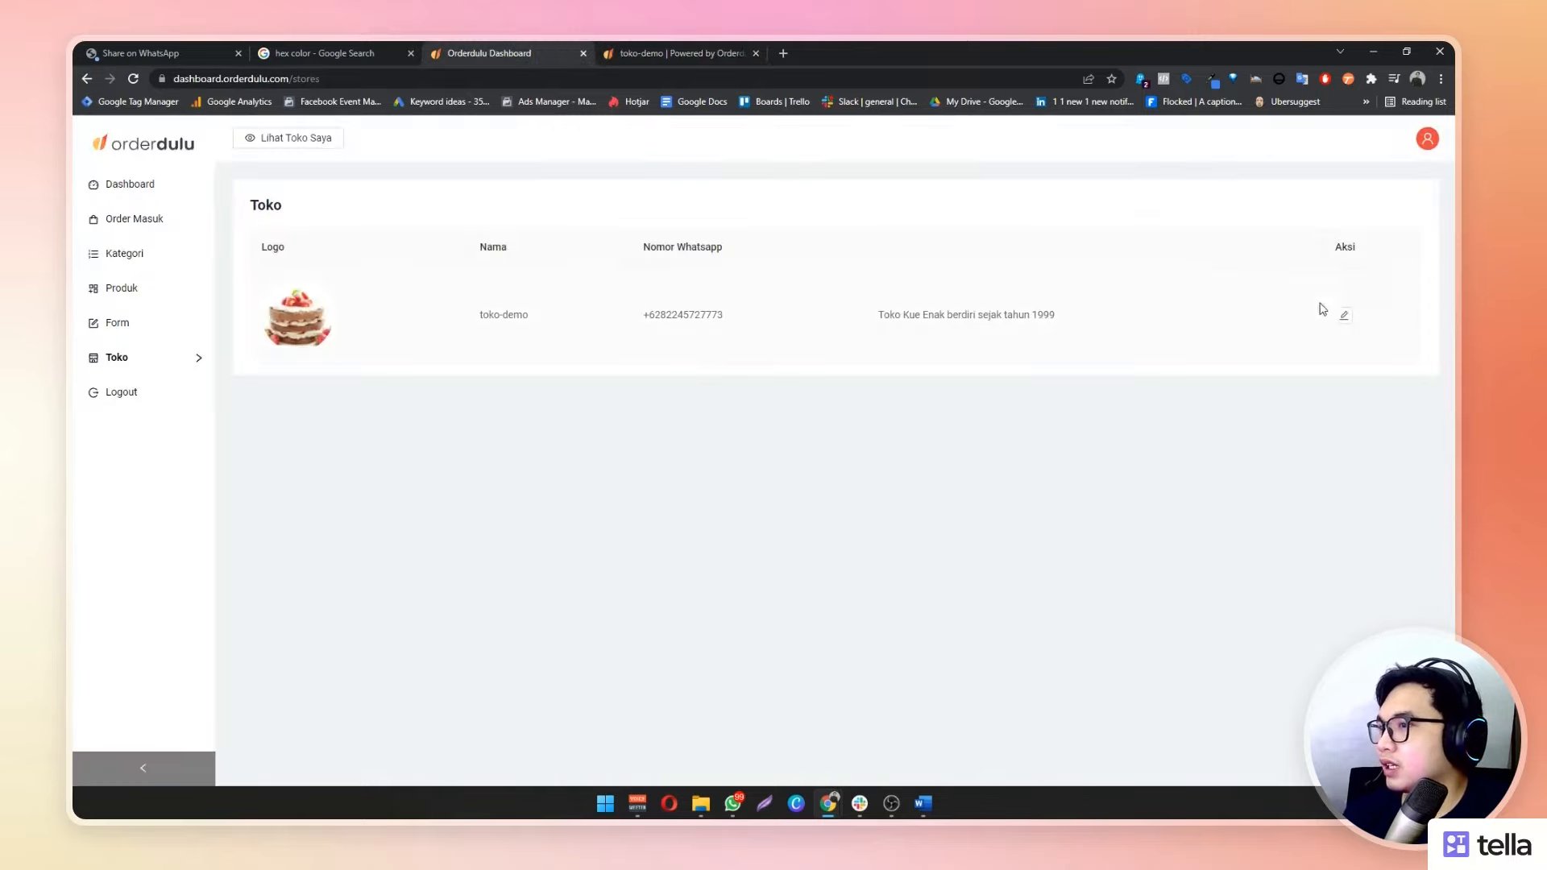
Reopen the toko-demo edit form, touch the Whatsapp Redirect text, and save the store again
left_click(1343, 315)
scroll(510, 414, "down", 8)
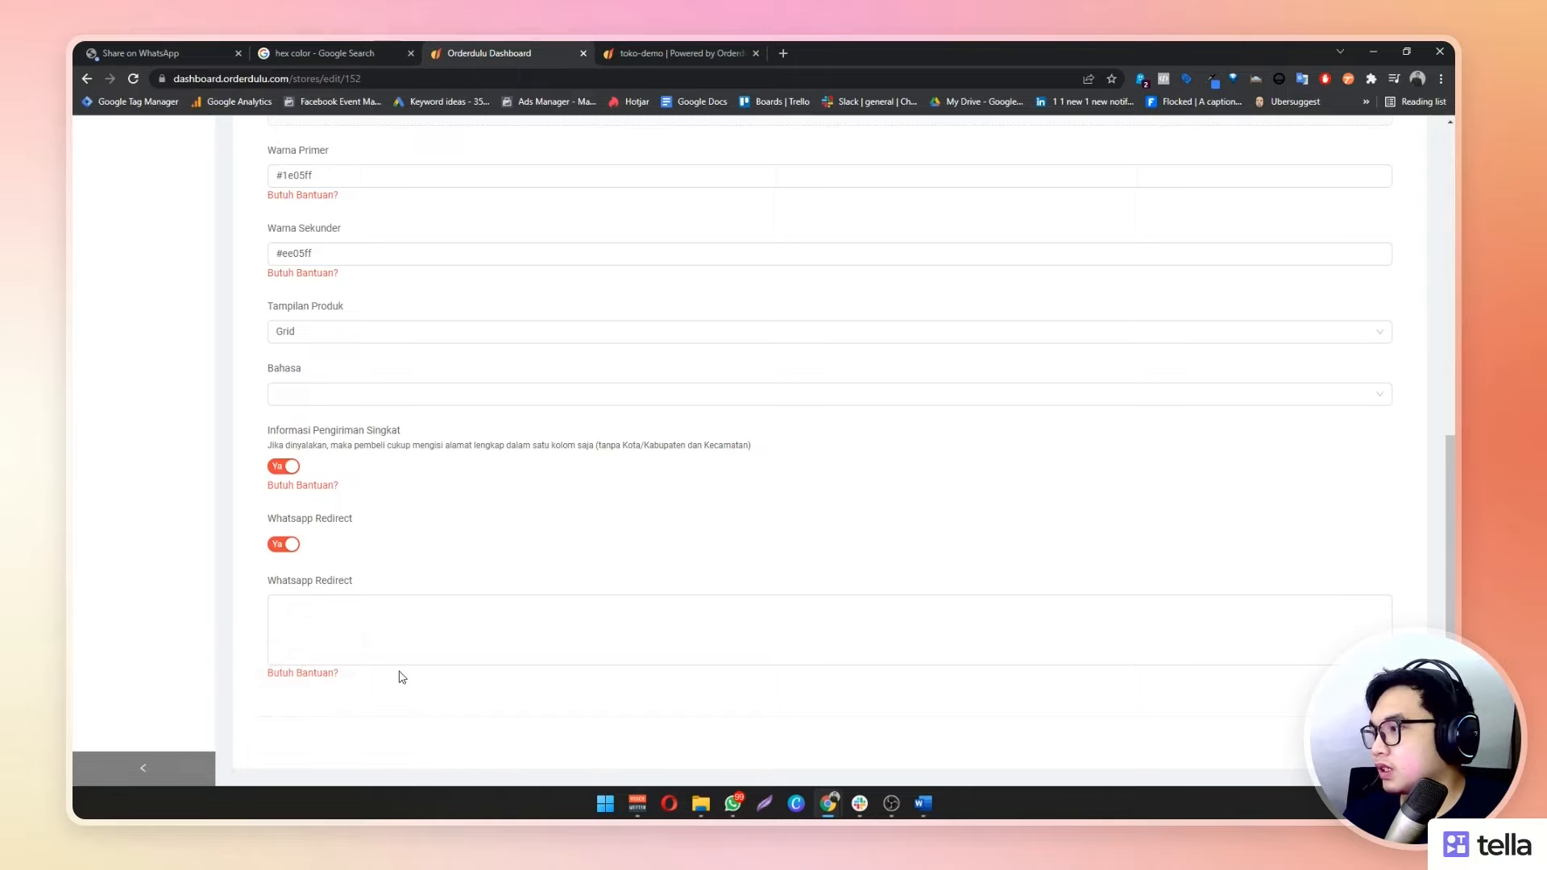
left_click(524, 653)
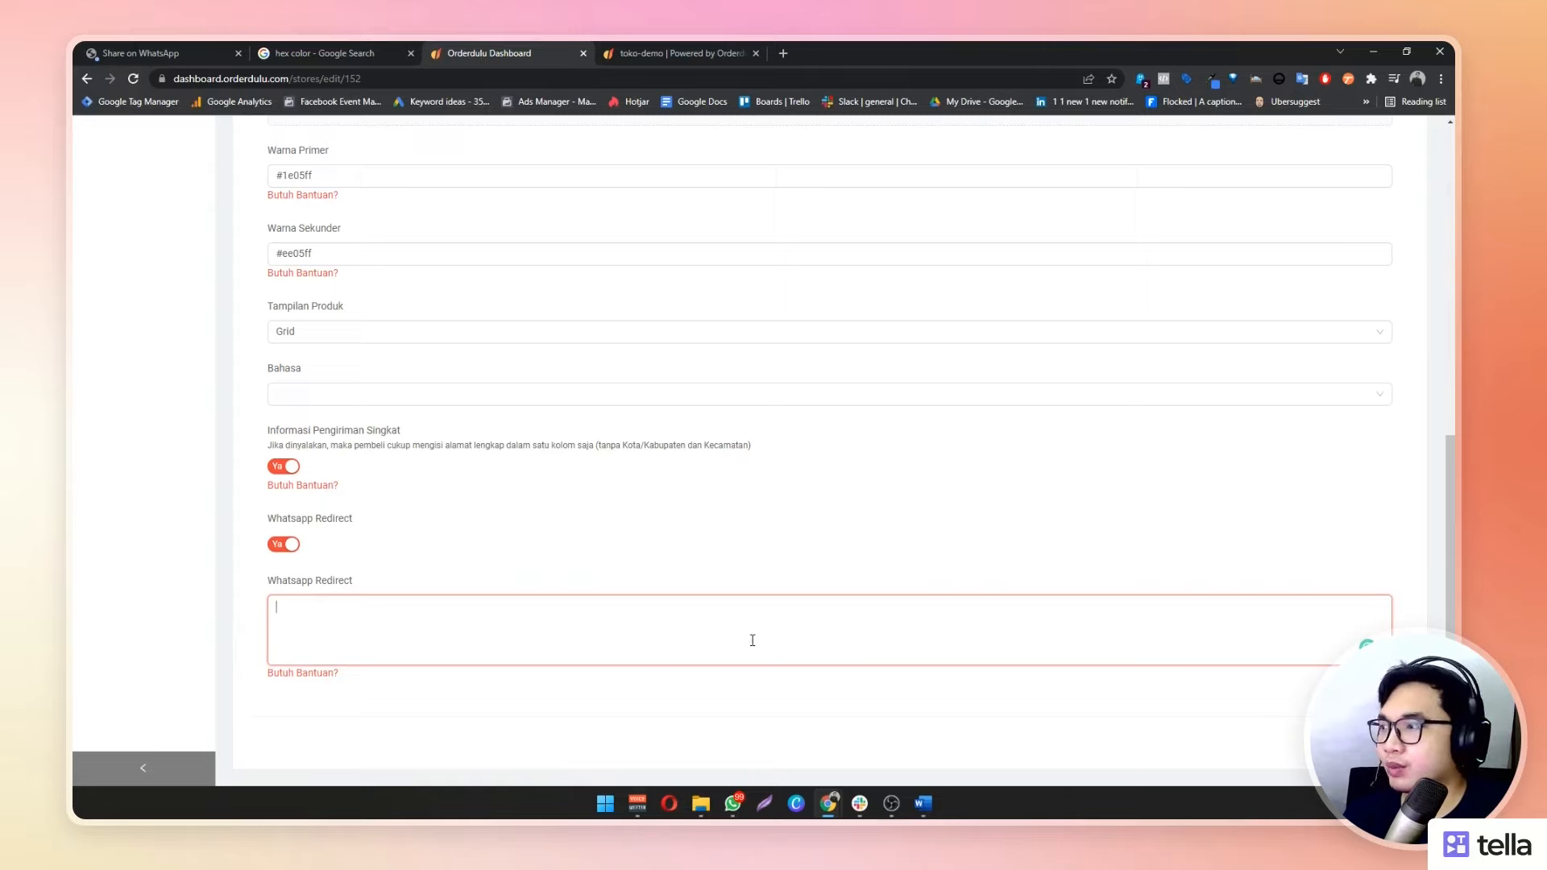
scroll(1050, 649, "up", 10)
scroll(1012, 650, "down", 10)
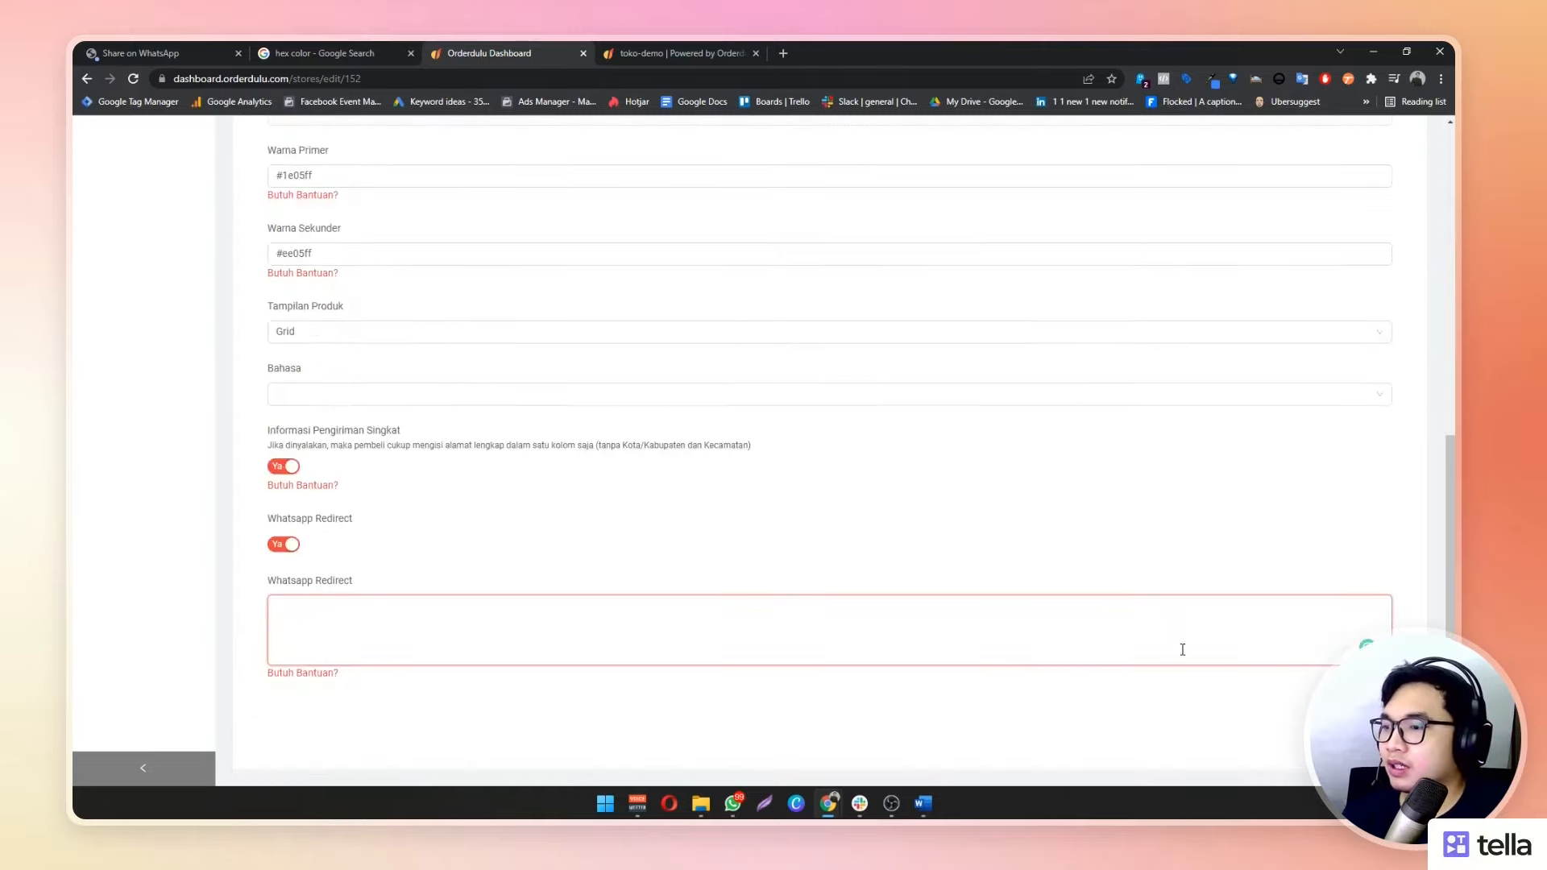
left_click(1371, 742)
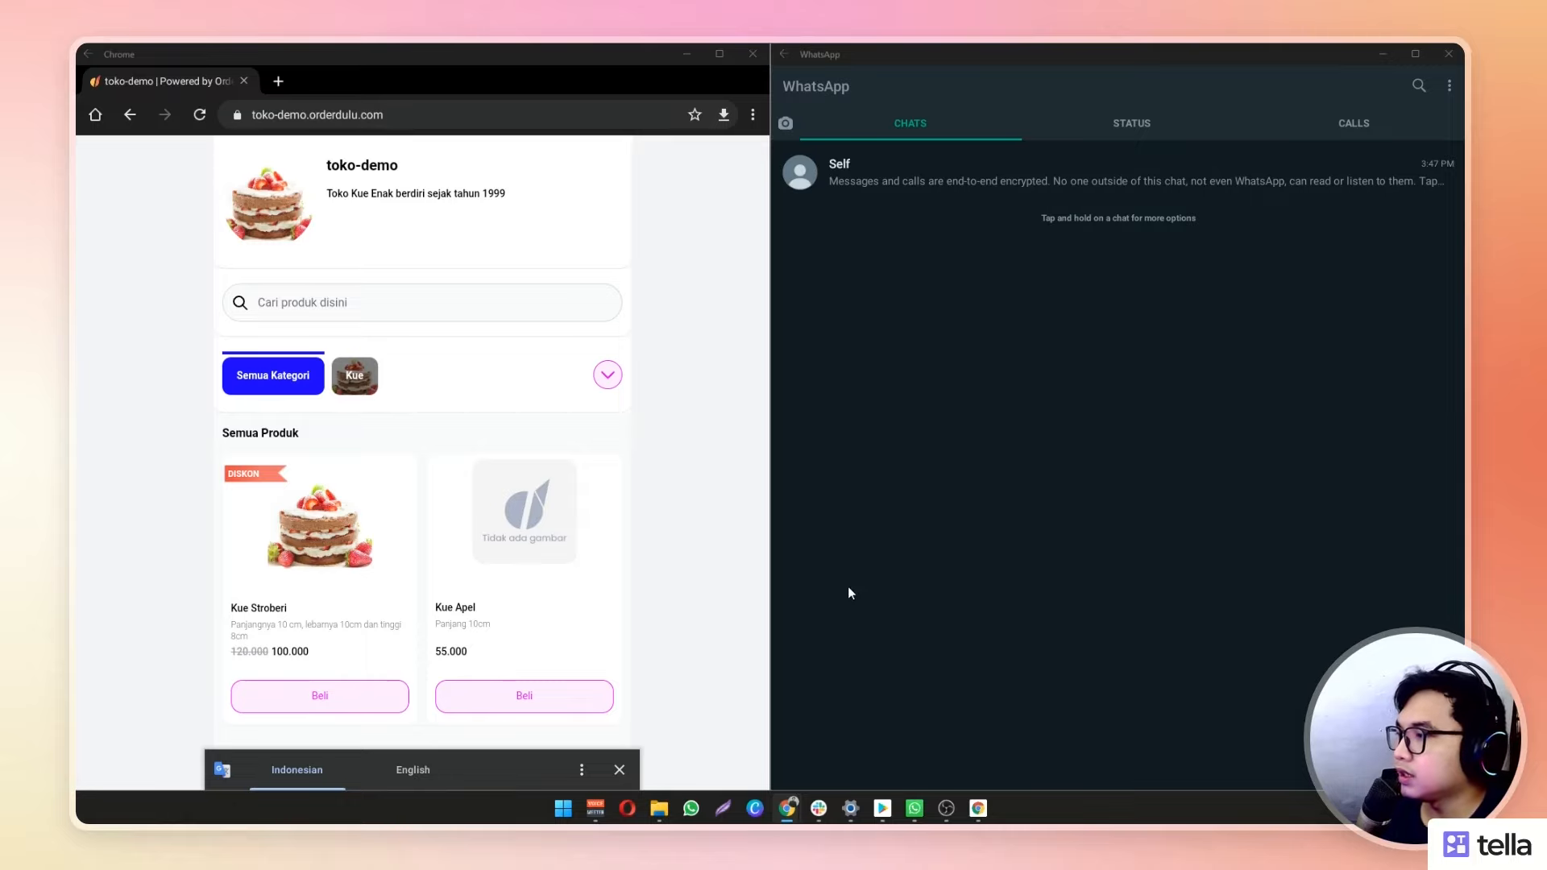
Add one Kue Stroberi and one Kue Apel to the cart on the mobile storefront
scroll(722, 545, "down", 2)
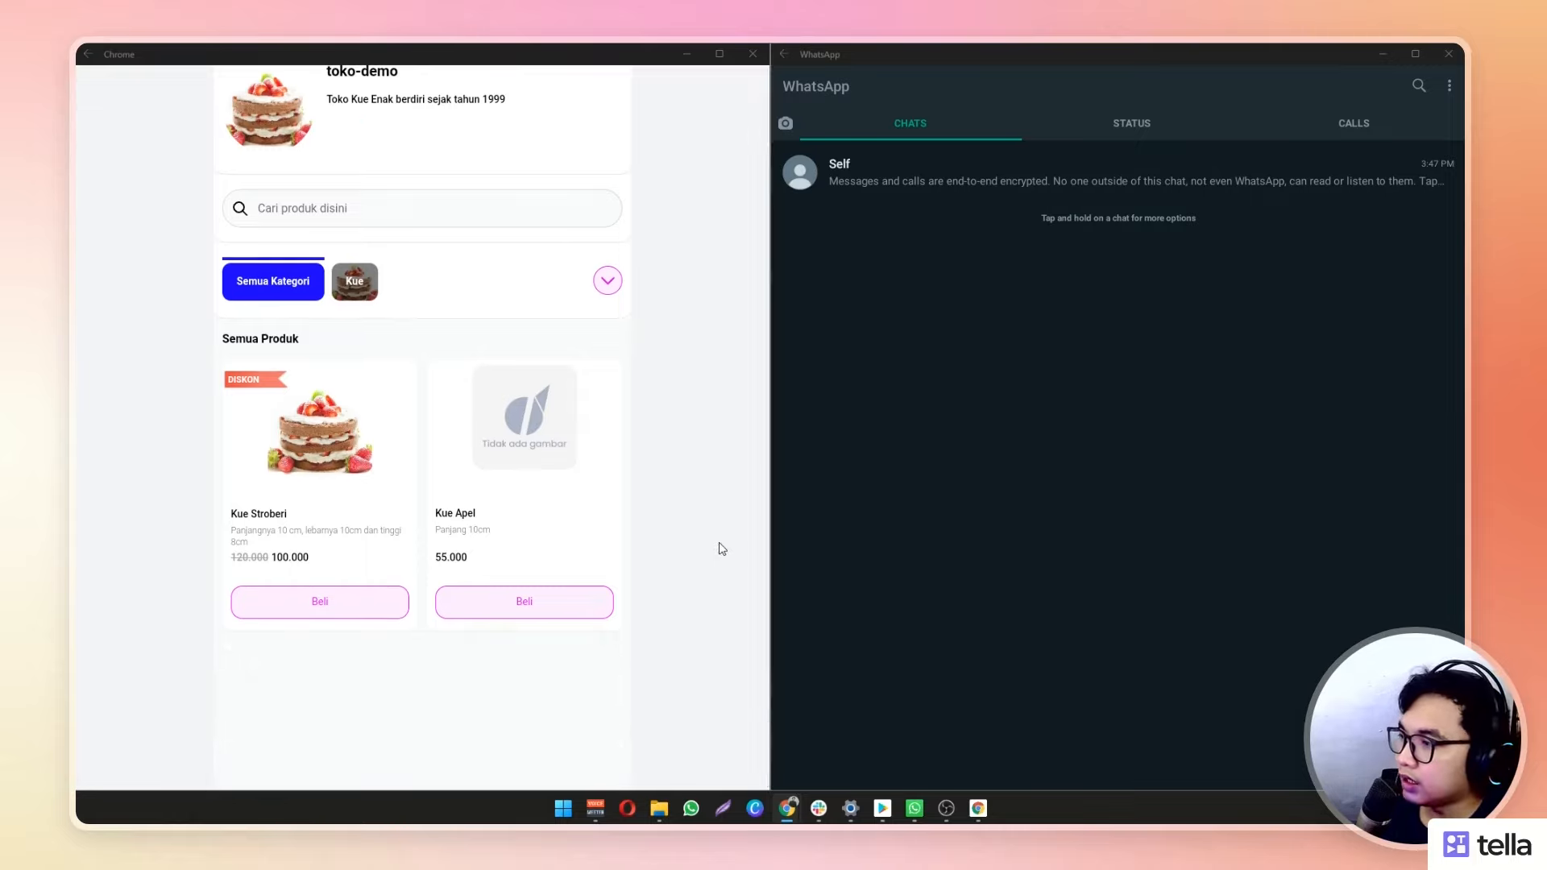
scroll(722, 549, "up", 2)
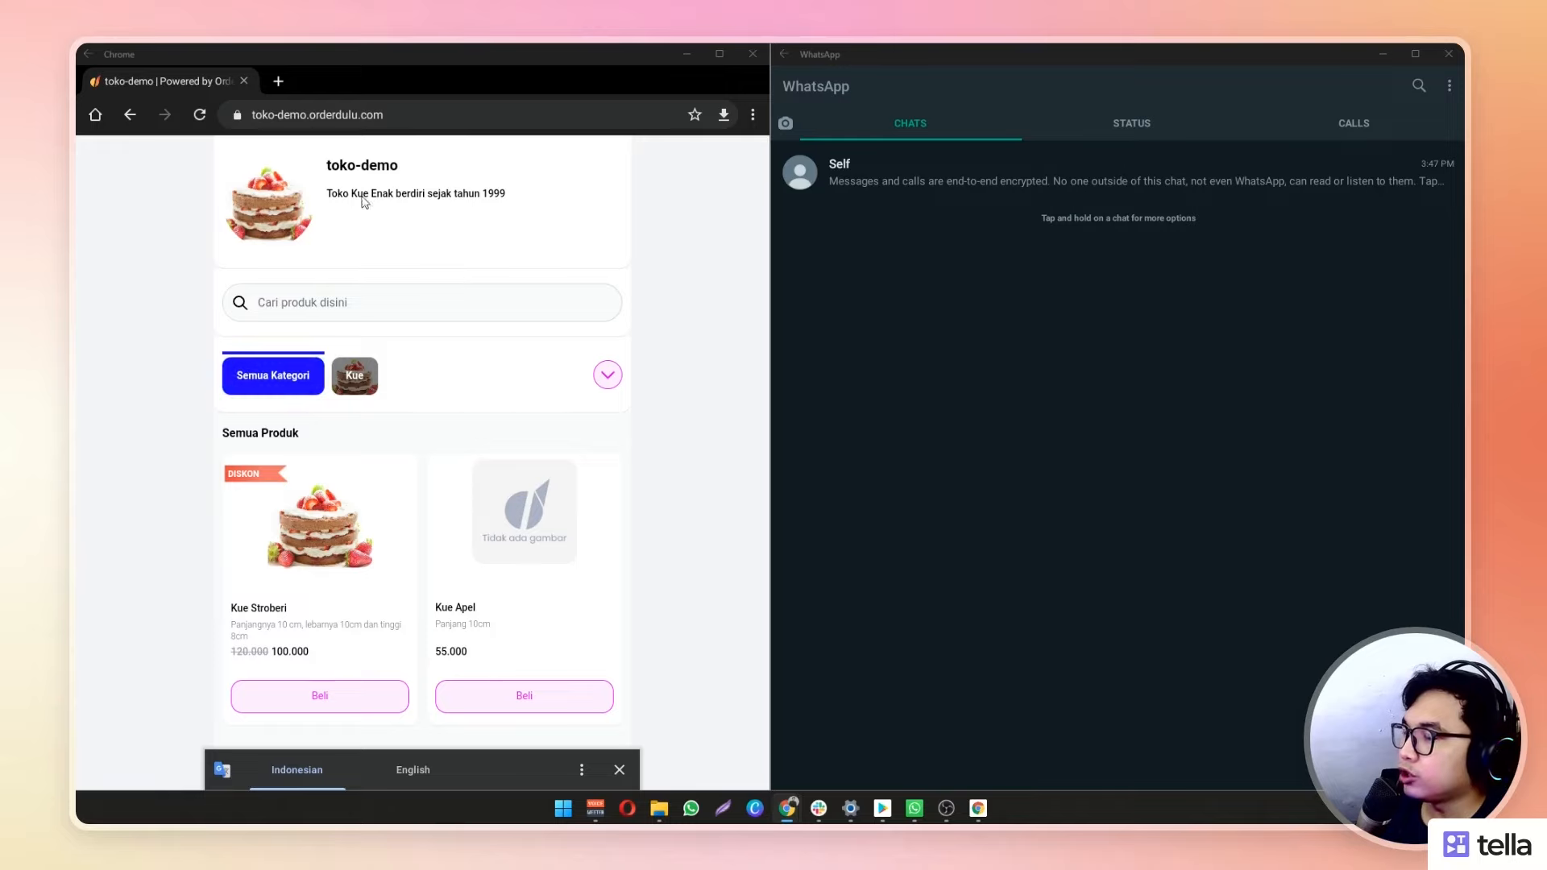
scroll(568, 471, "down", 2)
scroll(580, 459, "up", 2)
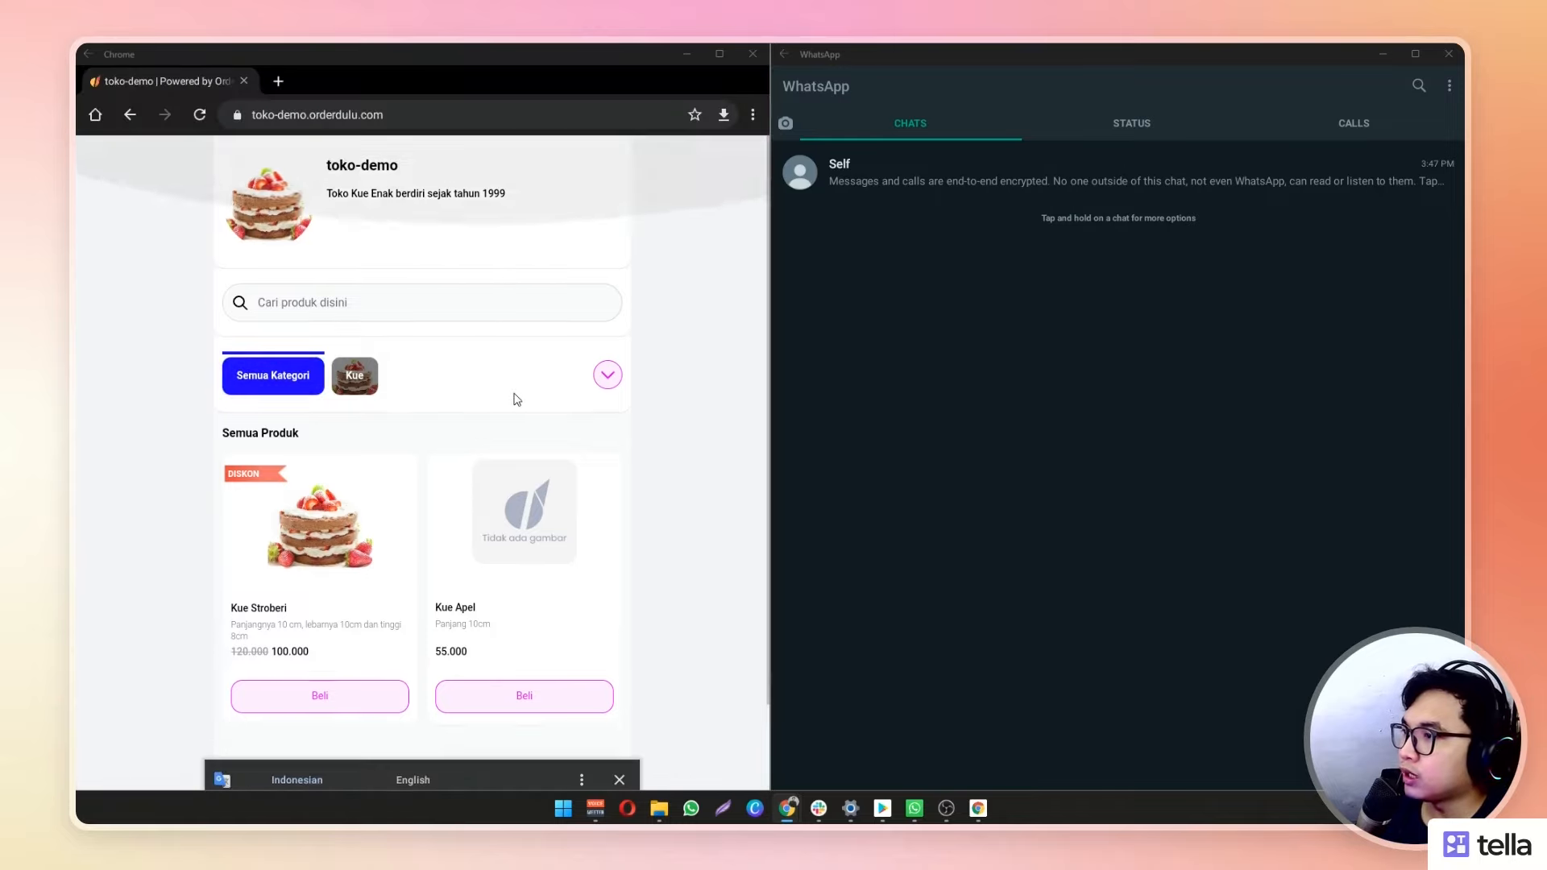
scroll(585, 401, "down", 1)
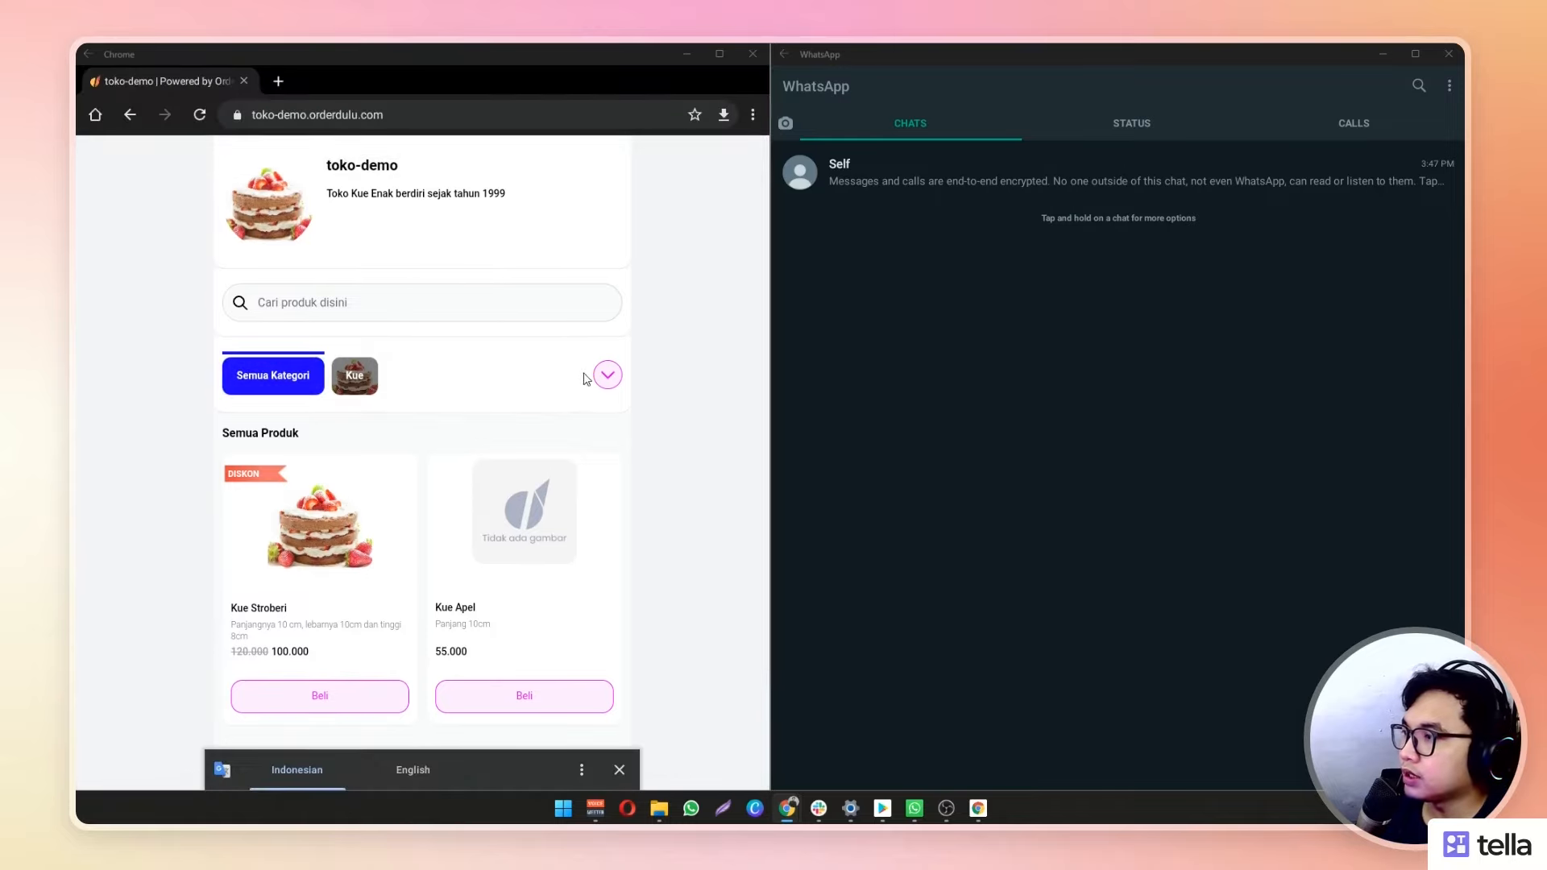
scroll(642, 568, "down", 2)
scroll(650, 564, "up", 2)
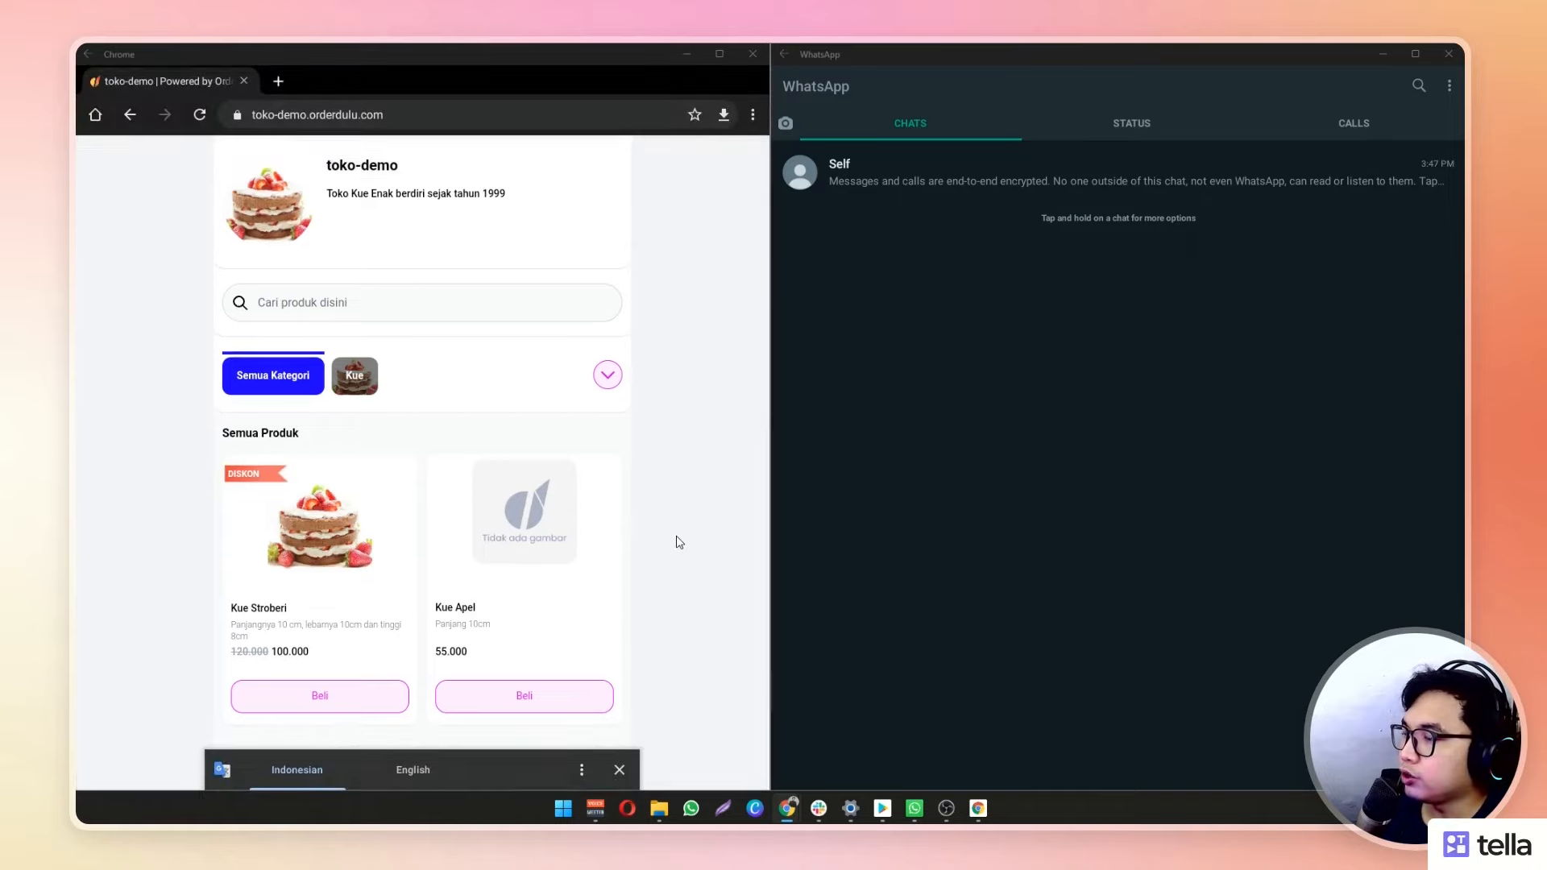
scroll(675, 580, "down", 2)
scroll(483, 419, "up", 2)
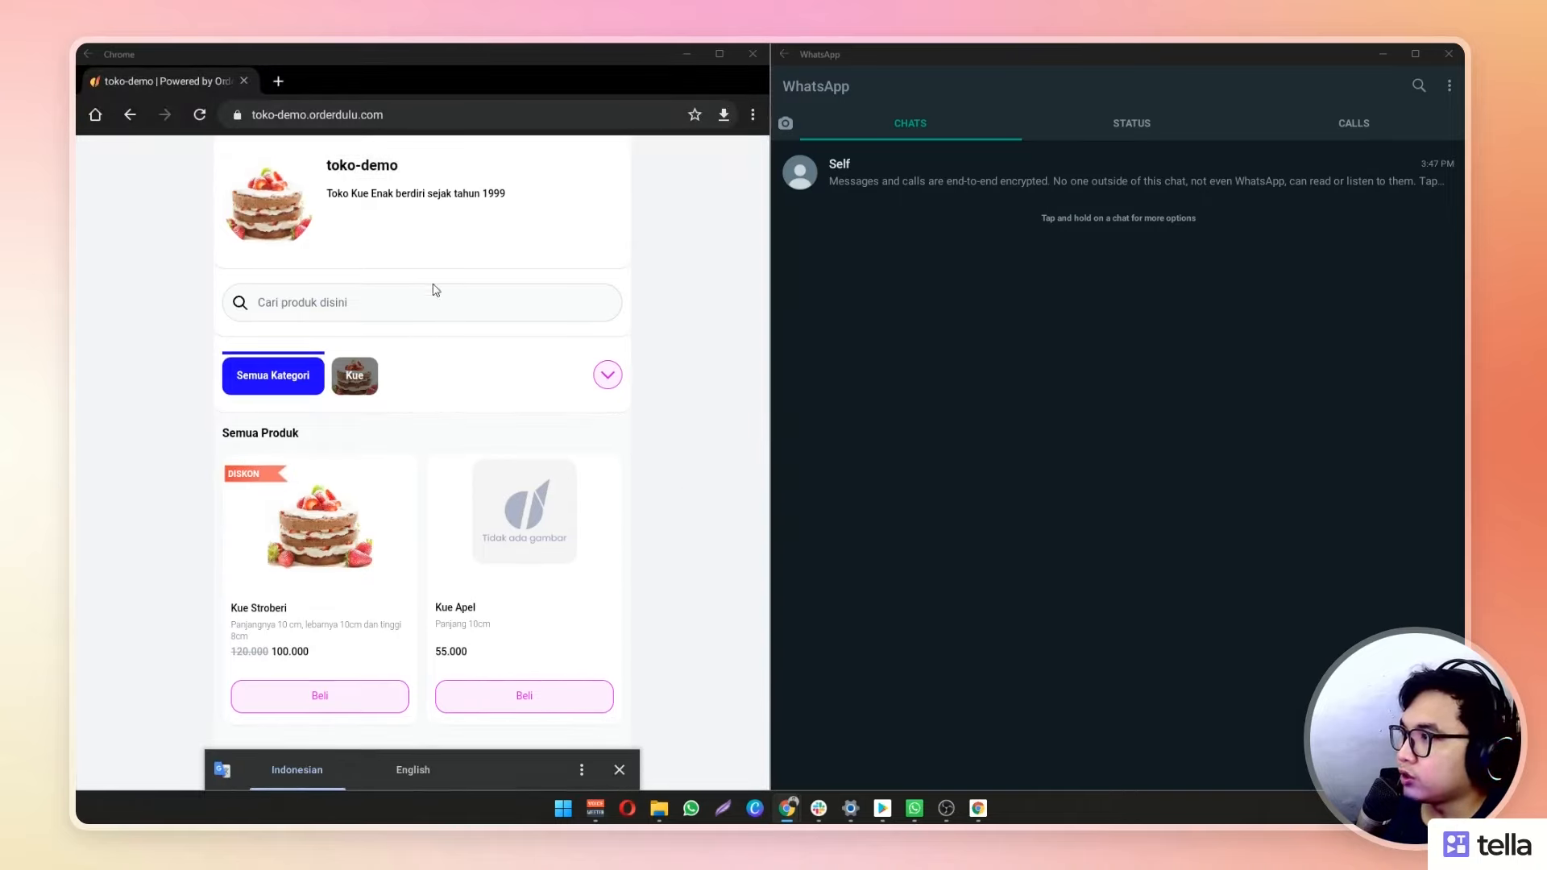
scroll(594, 356, "down", 2)
left_click(346, 601)
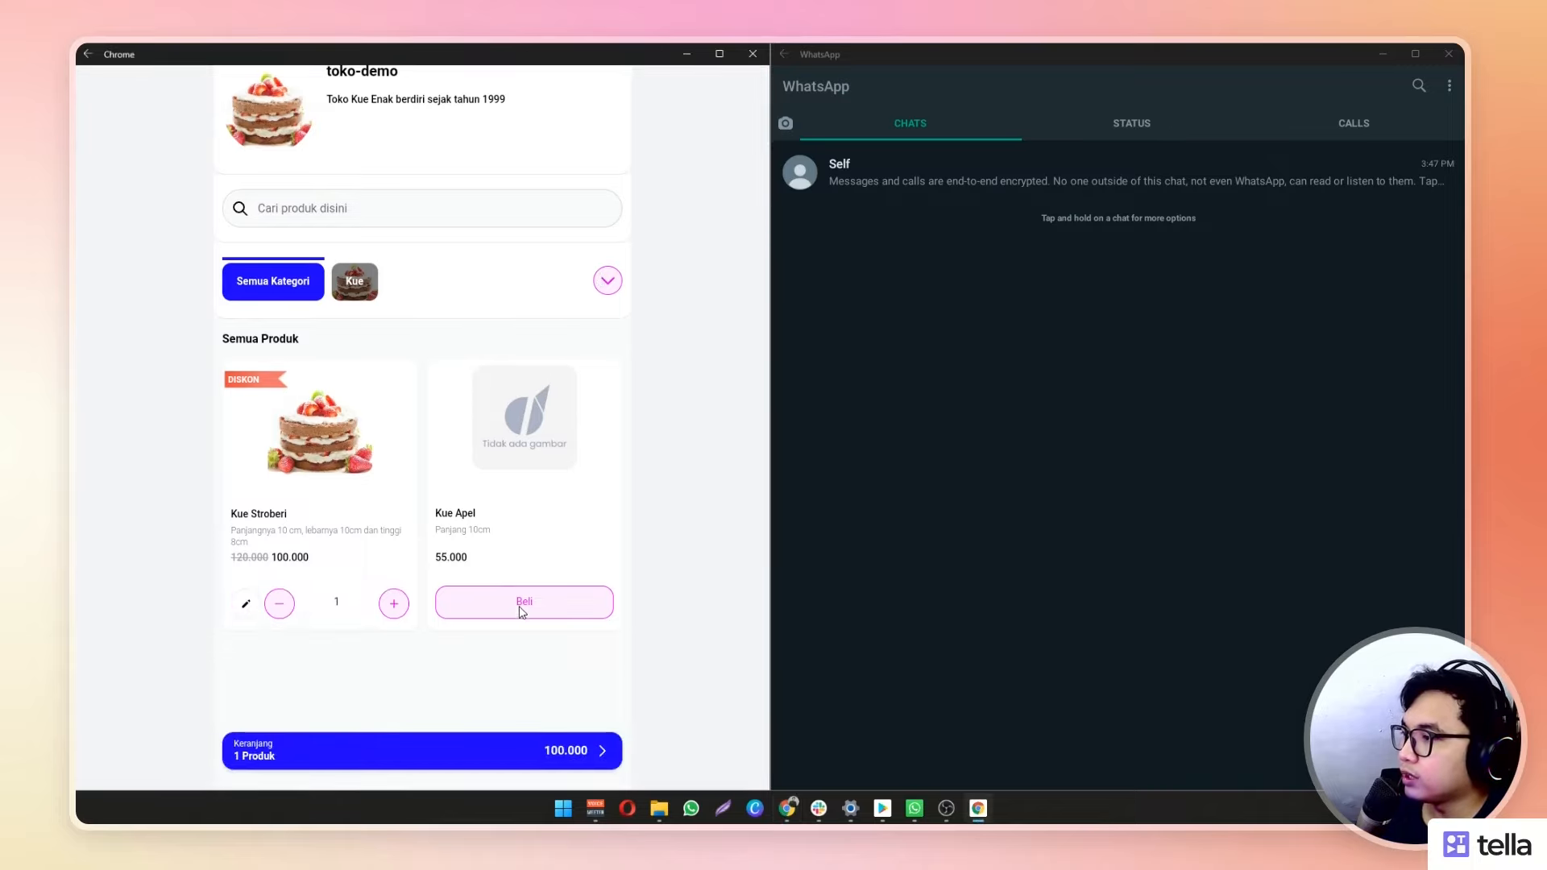
left_click(521, 610)
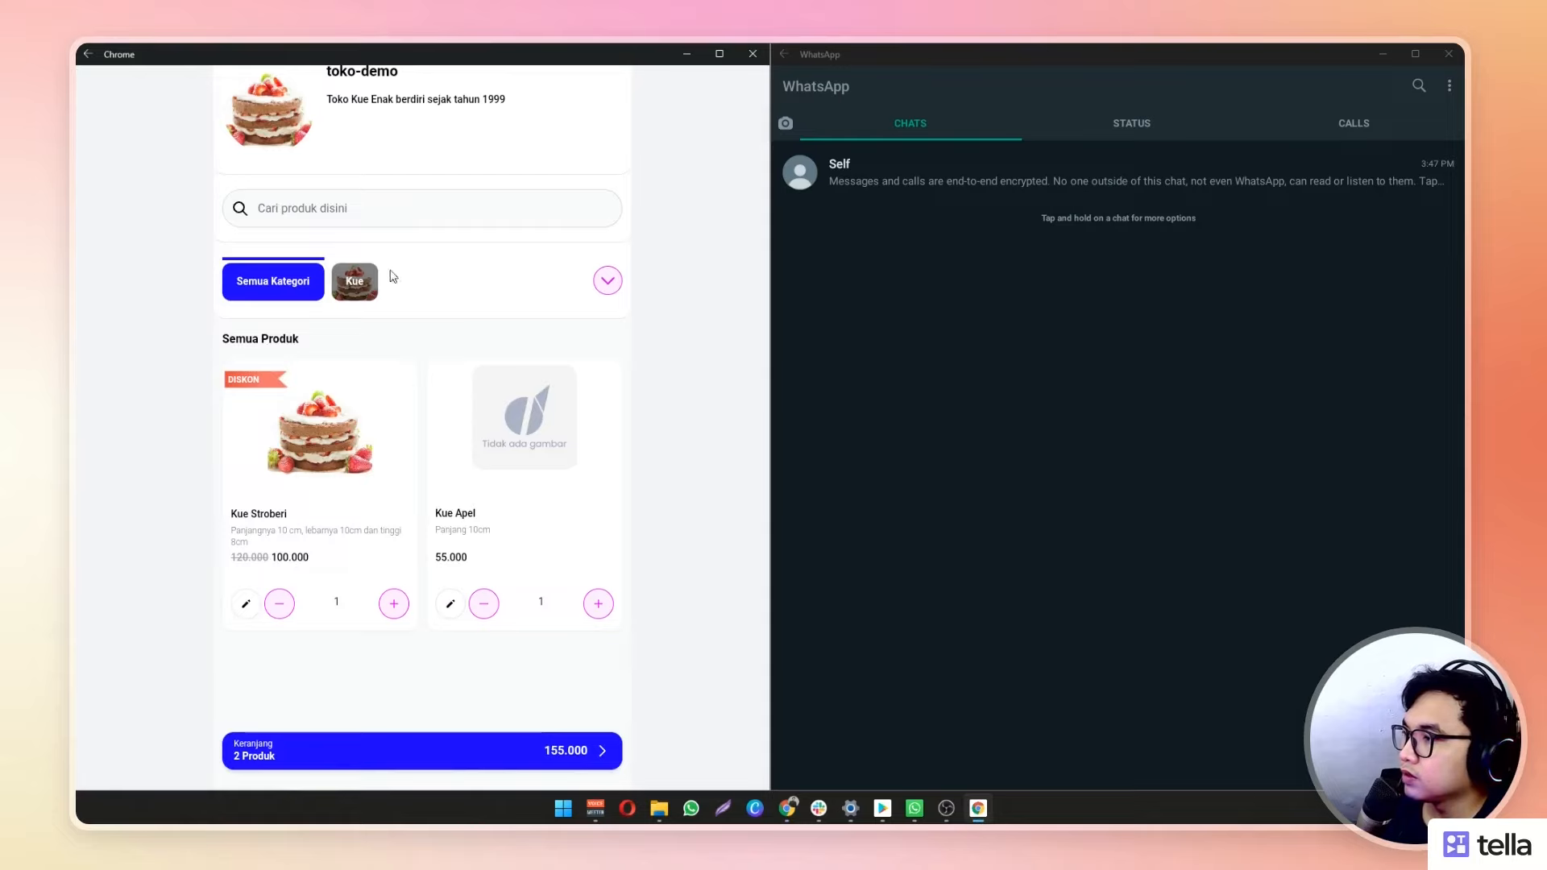
Open the Keranjang cart showing the 155.000 total
scroll(565, 527, "up", 2)
scroll(570, 529, "down", 2)
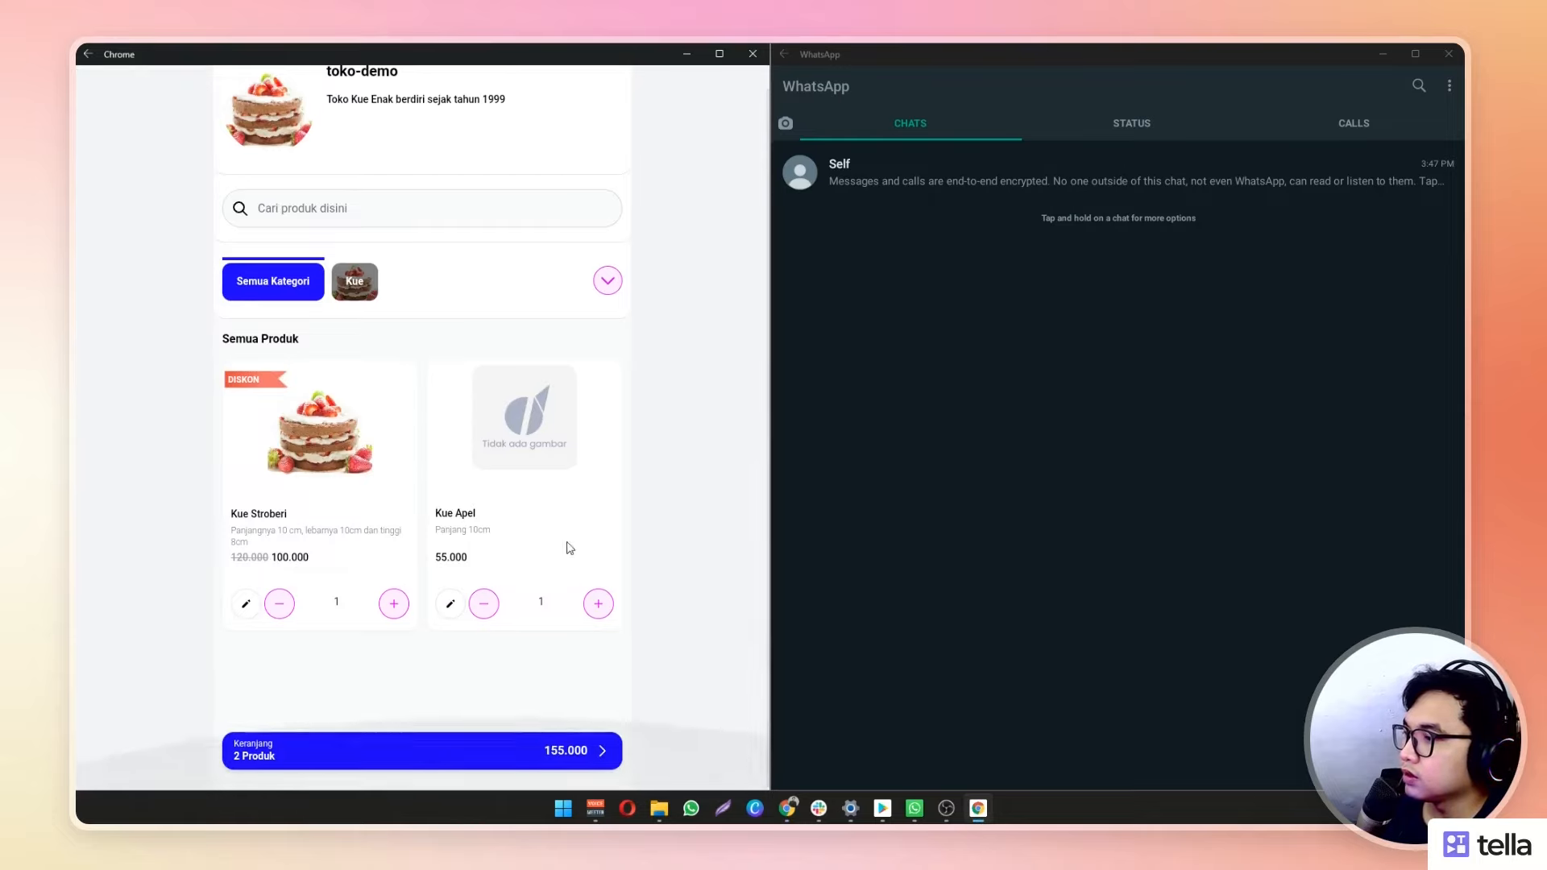
left_click(586, 742)
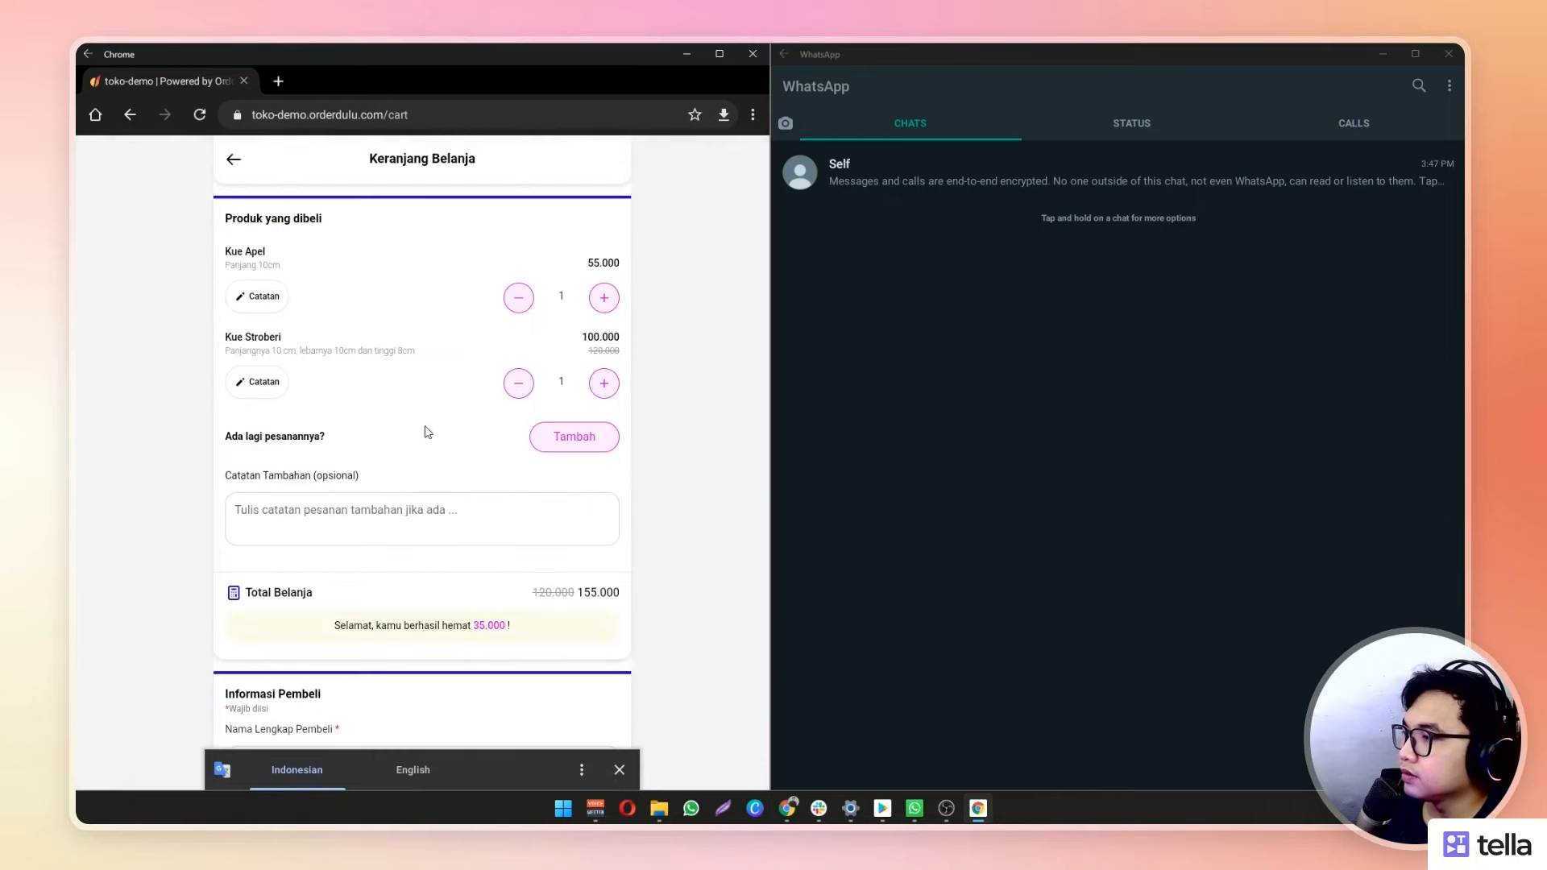
Enter the buyer's full name and fill the phone number from the saved suggestion
scroll(403, 468, "down", 3)
scroll(378, 475, "down", 2)
left_click(360, 459)
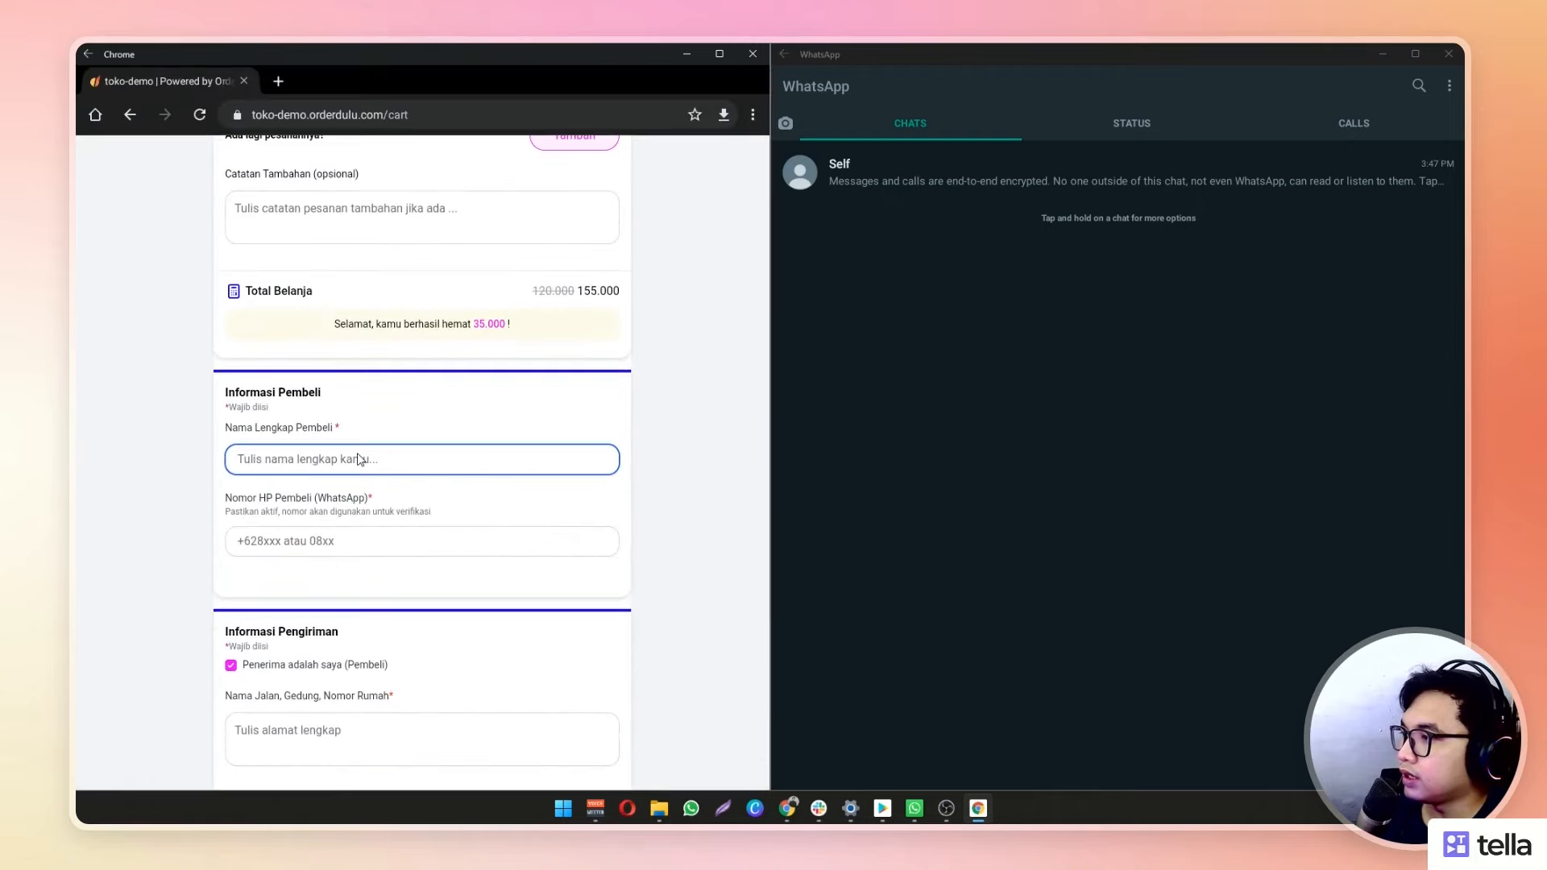
type("Faisal")
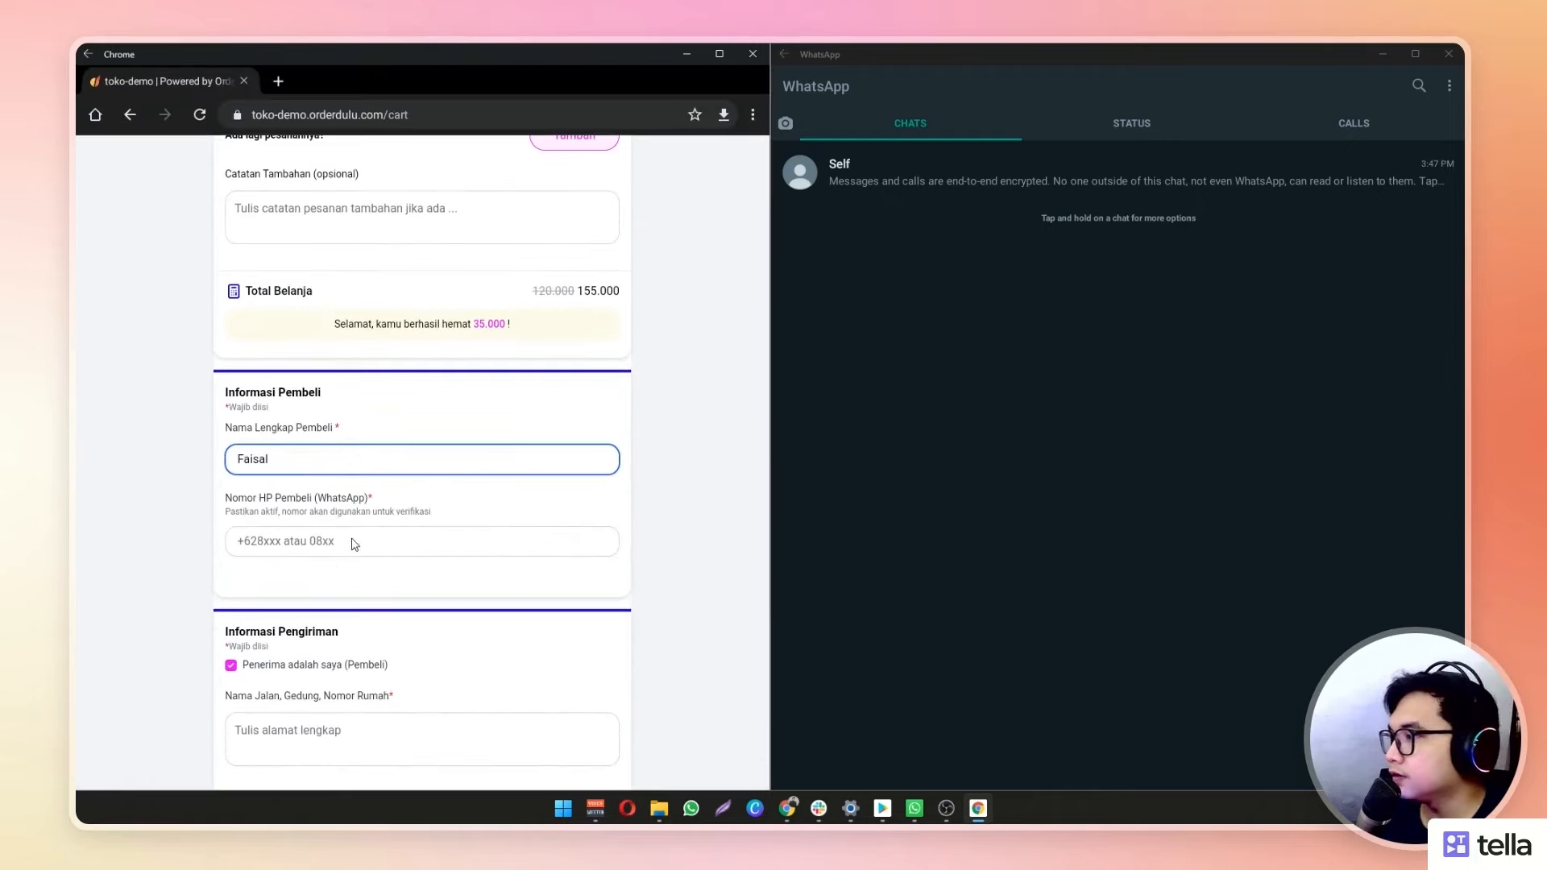
left_click(355, 546)
left_click(321, 516)
scroll(339, 613, "down", 1)
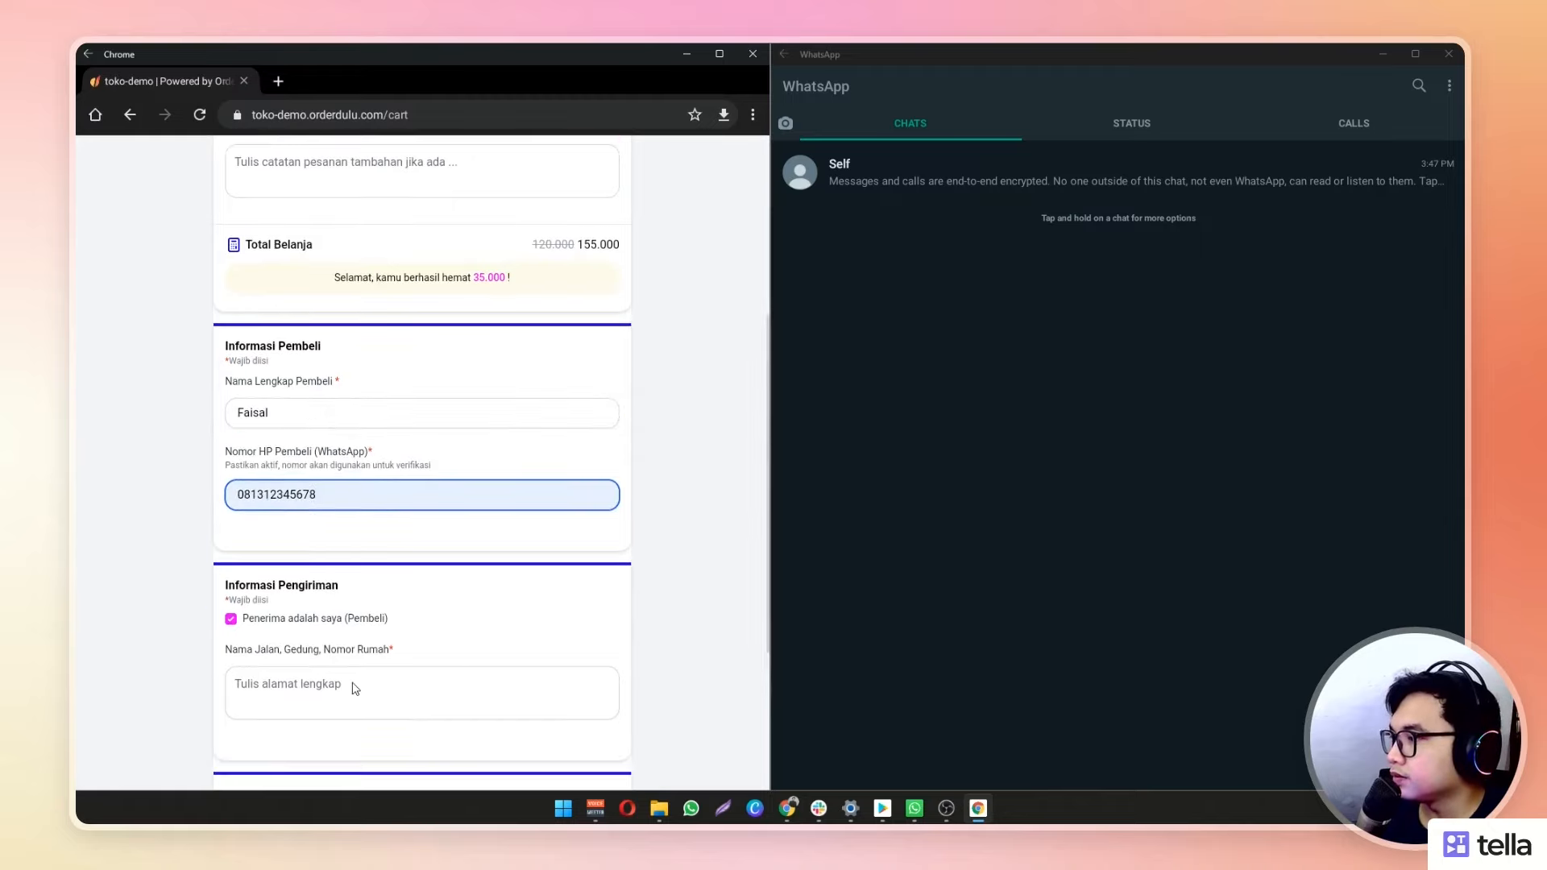
Enter the delivery street address and cake message 'Selamat Ulang Tahun!', then place the order
left_click(341, 691)
type("Jl. Jalan")
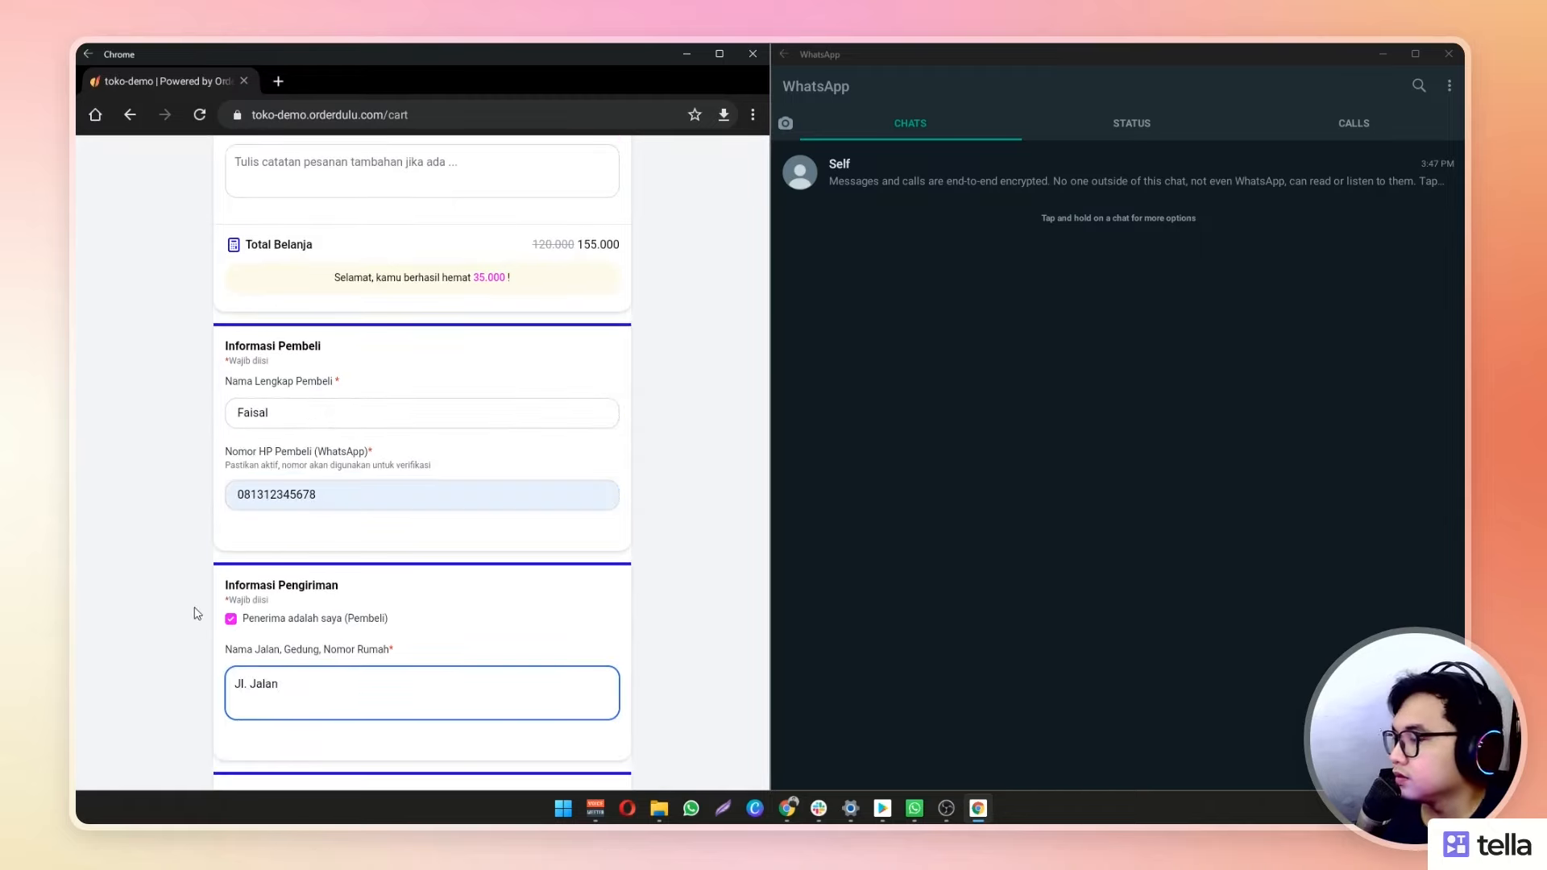
scroll(201, 620, "down", 3)
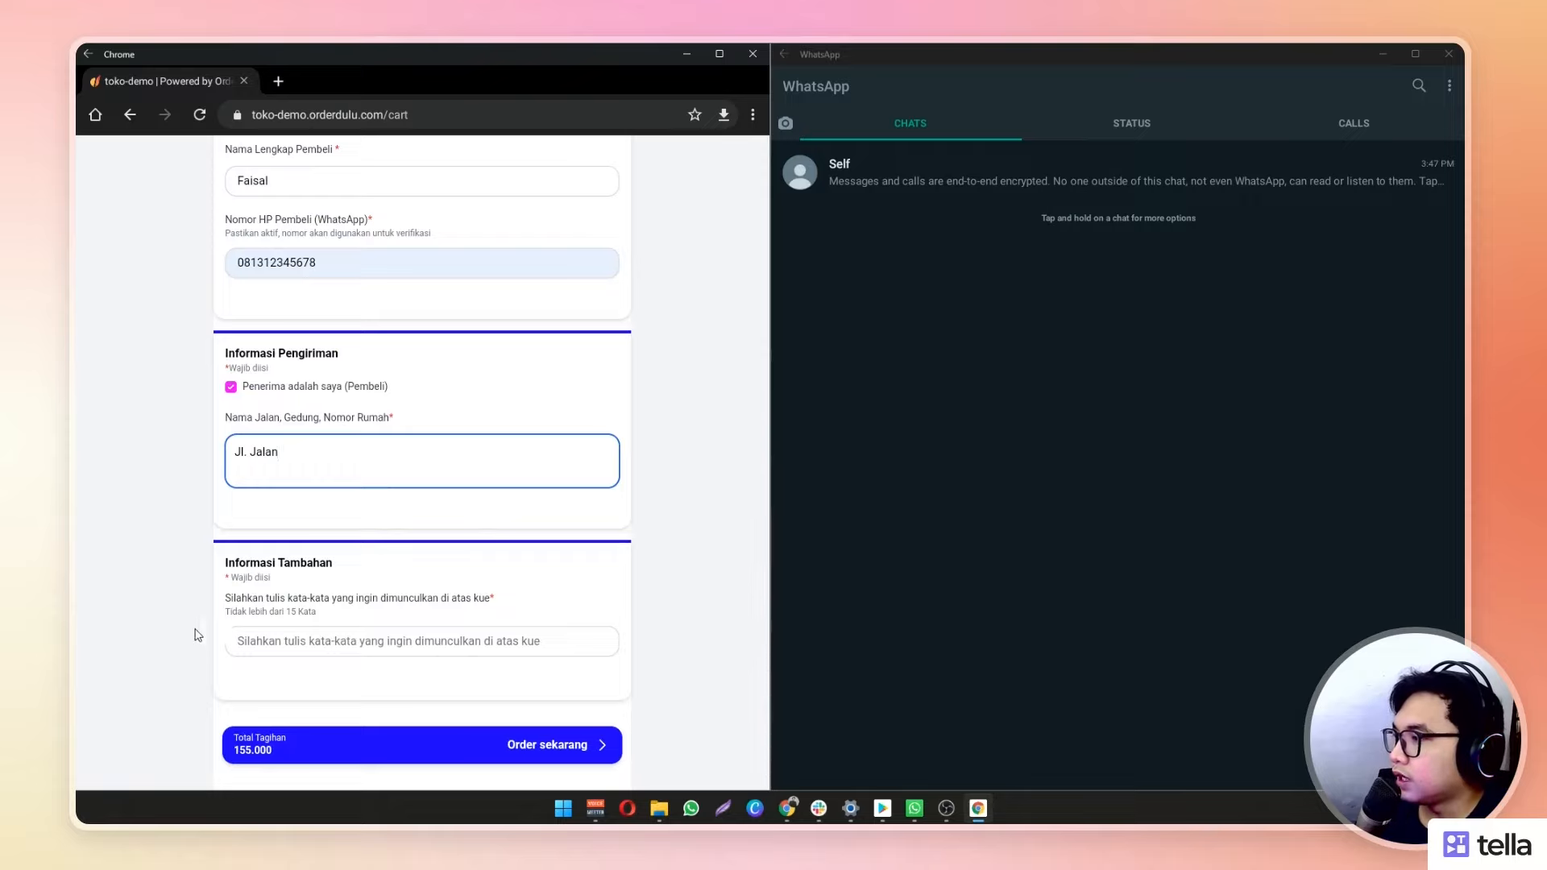
left_click(226, 600)
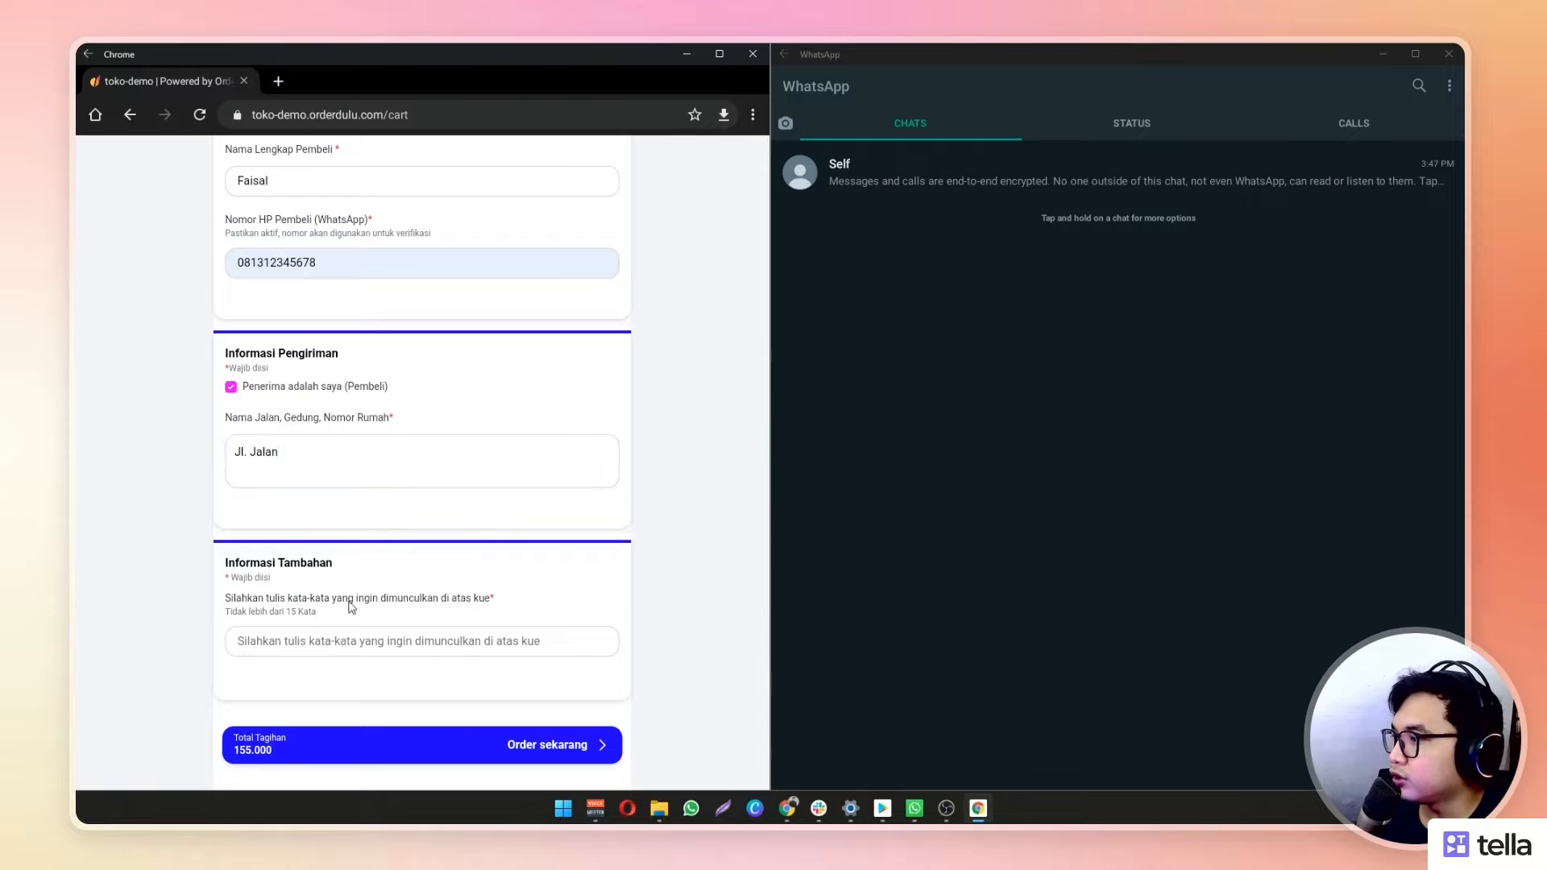
left_click(308, 645)
left_click(307, 669)
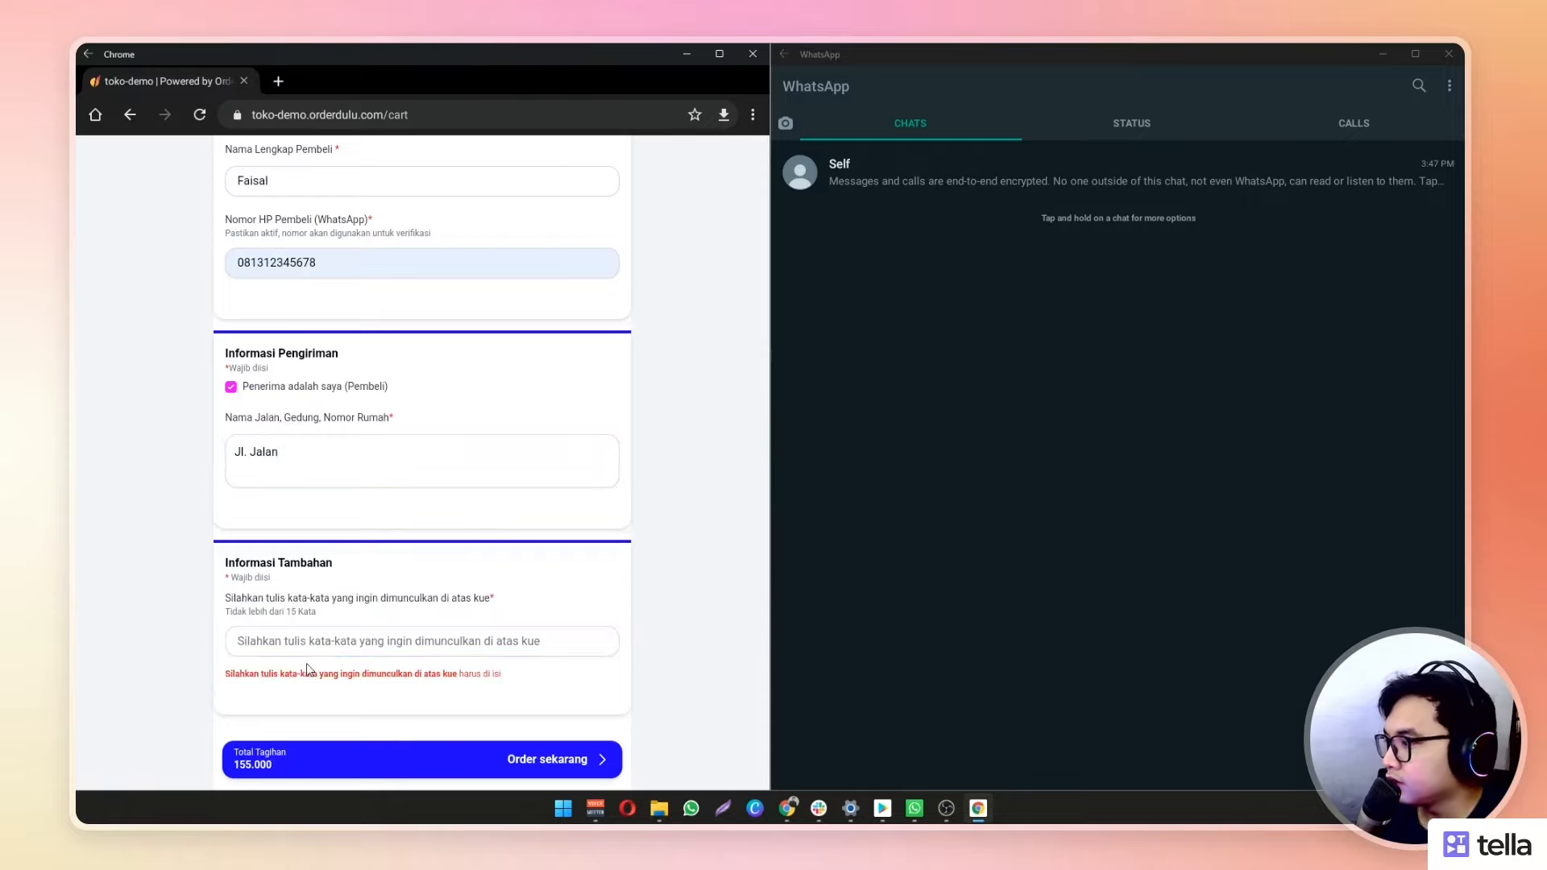
left_click(335, 649)
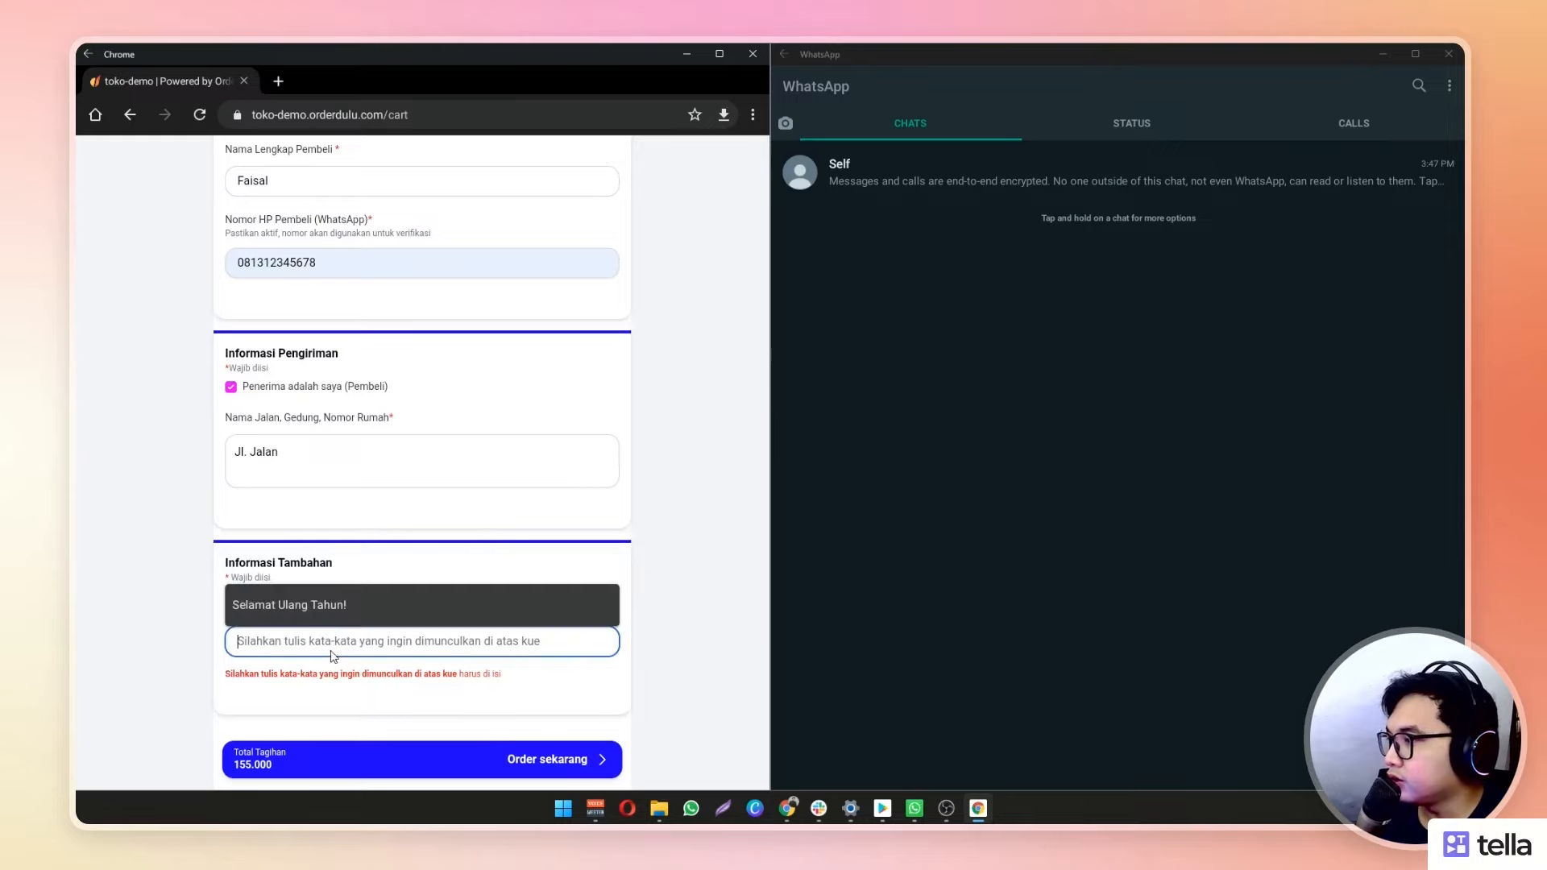
left_click(333, 606)
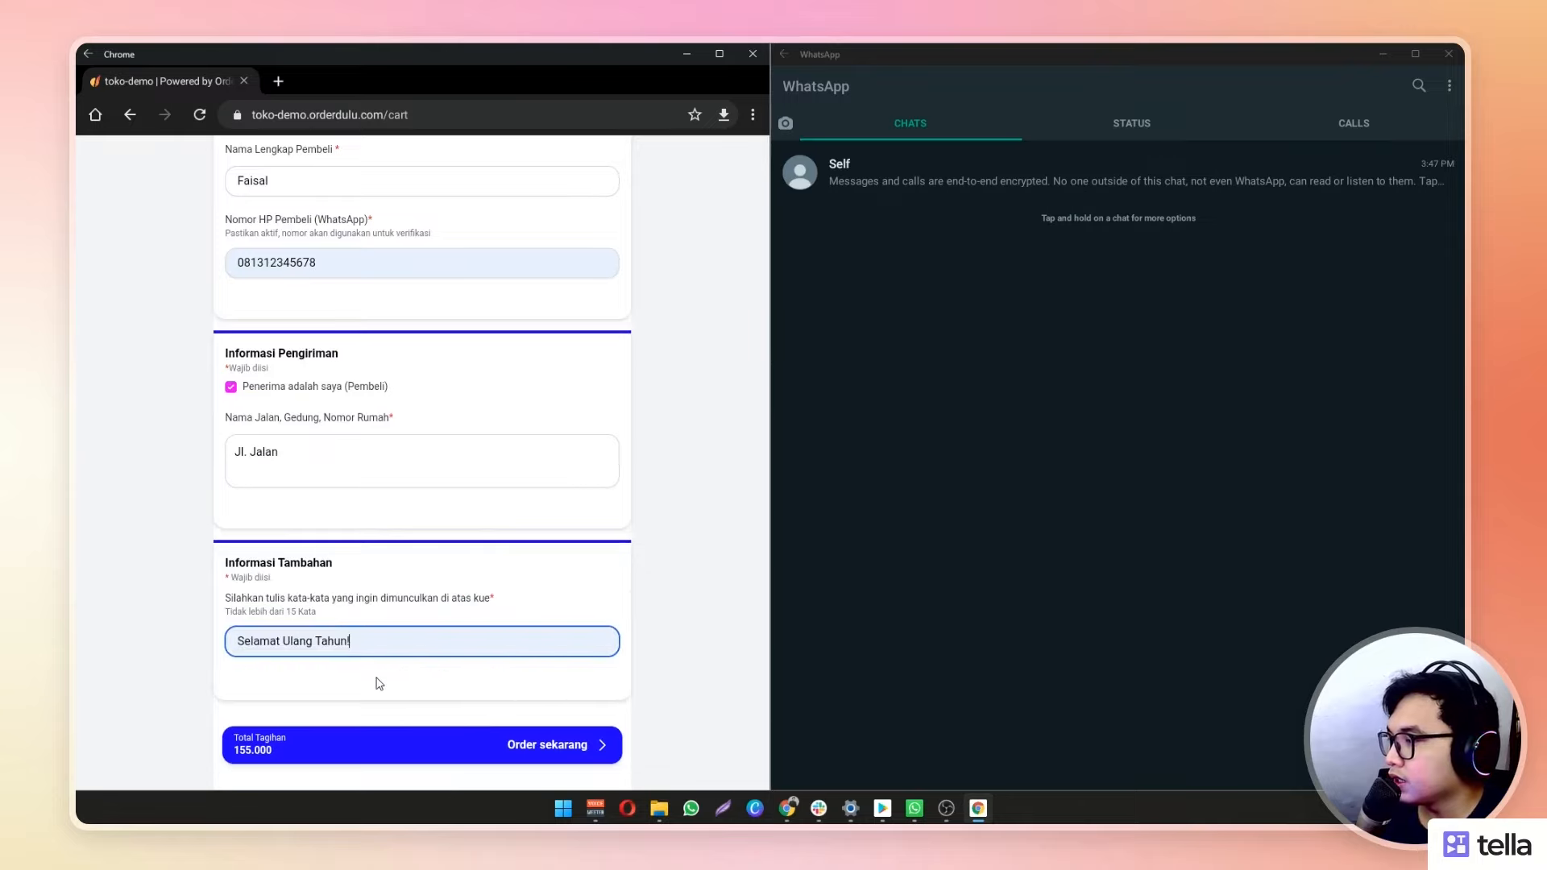
left_click(535, 747)
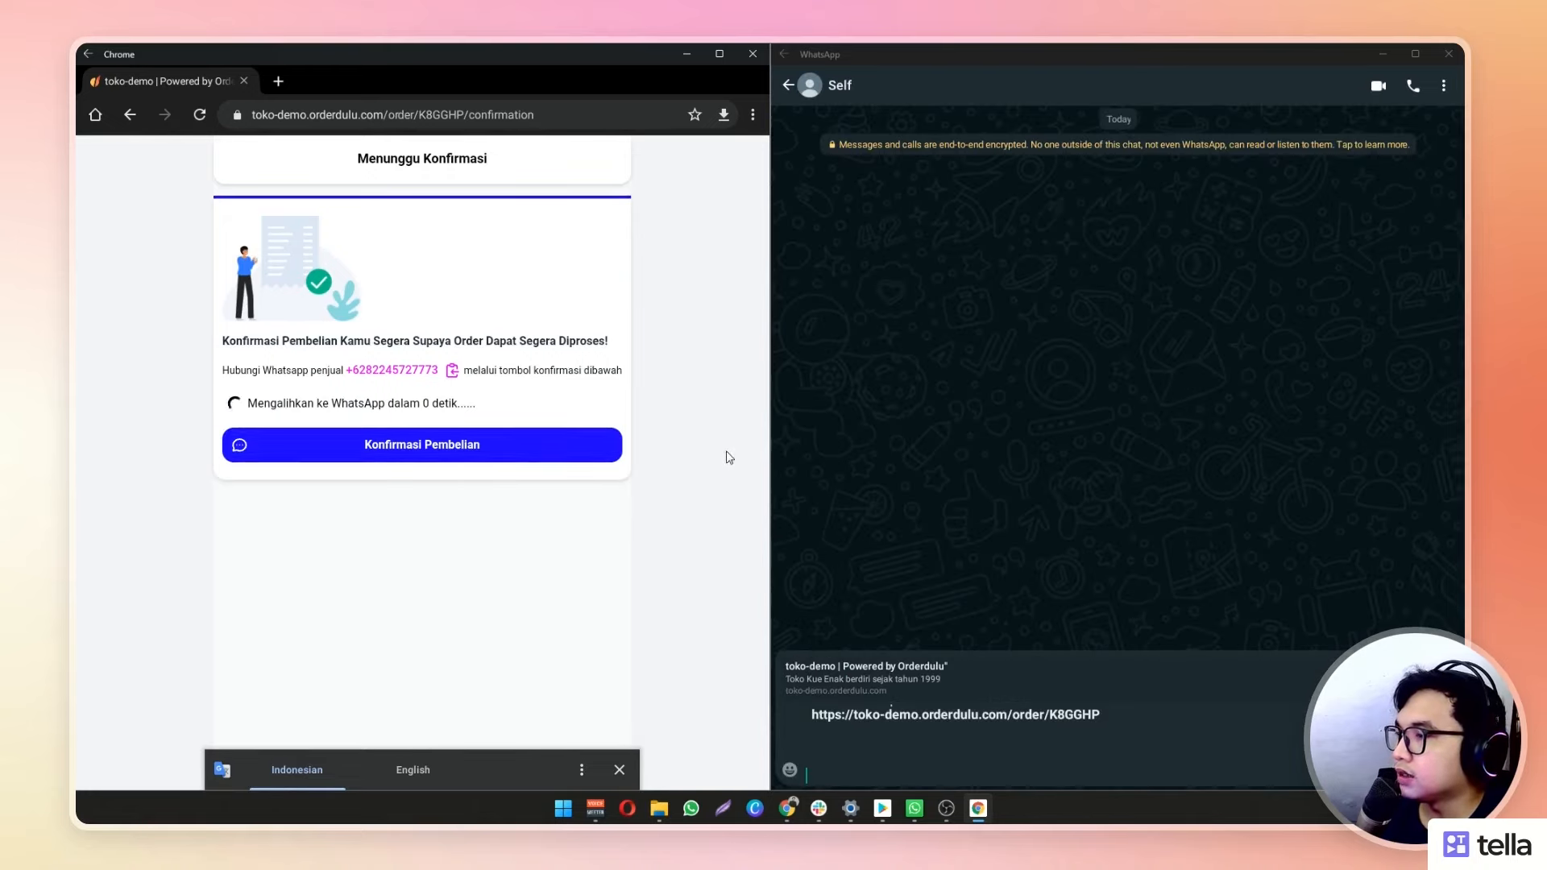
Send the prefilled order summary in WhatsApp, open its order link, and return to the dashboard
left_click(1046, 435)
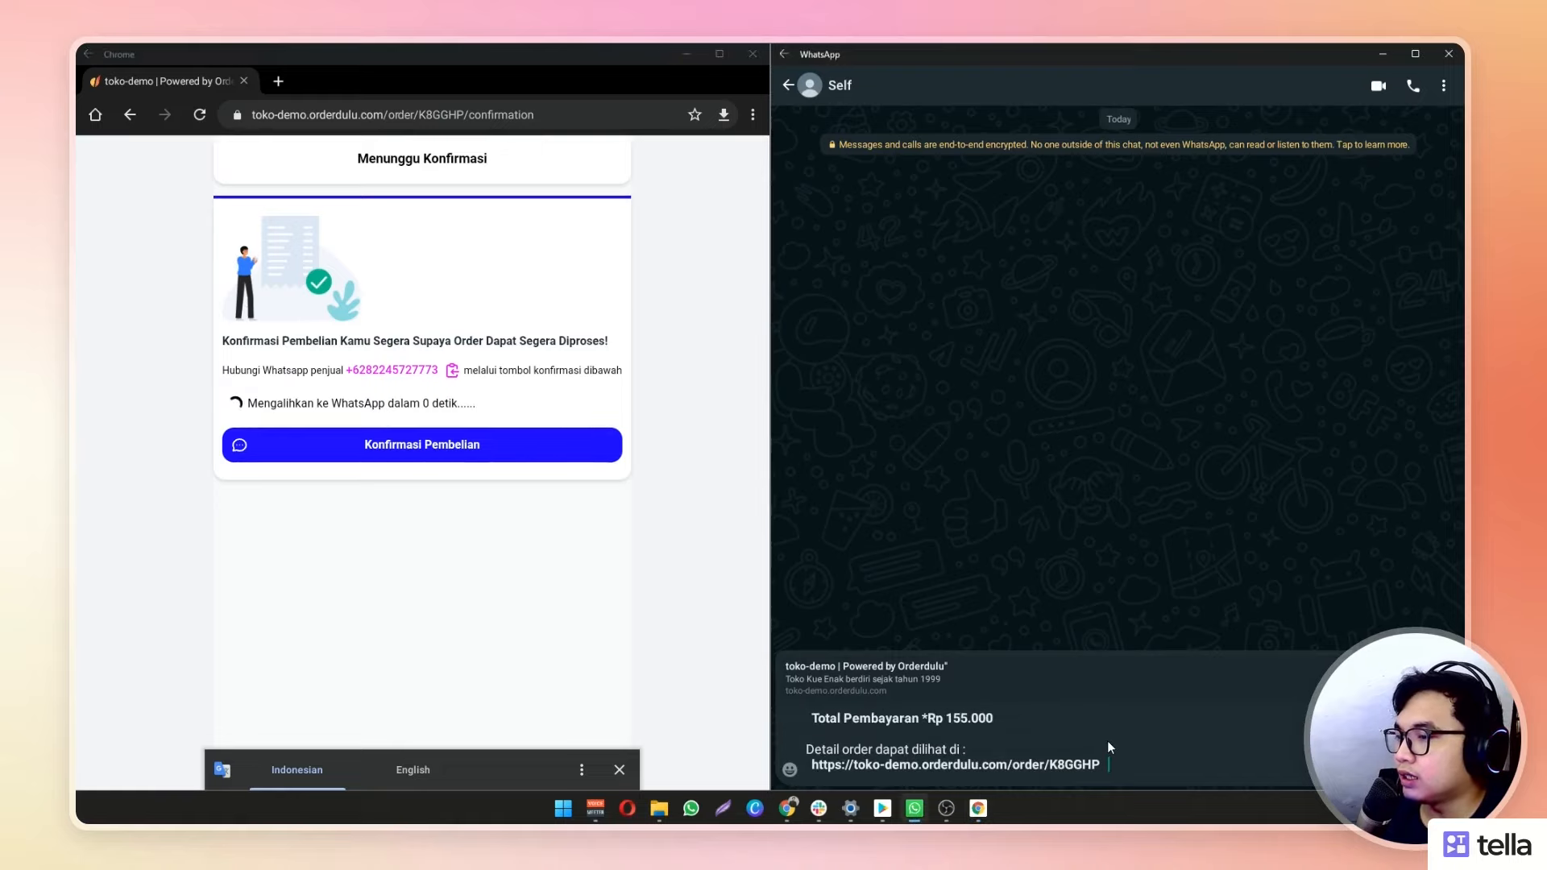
key("Return")
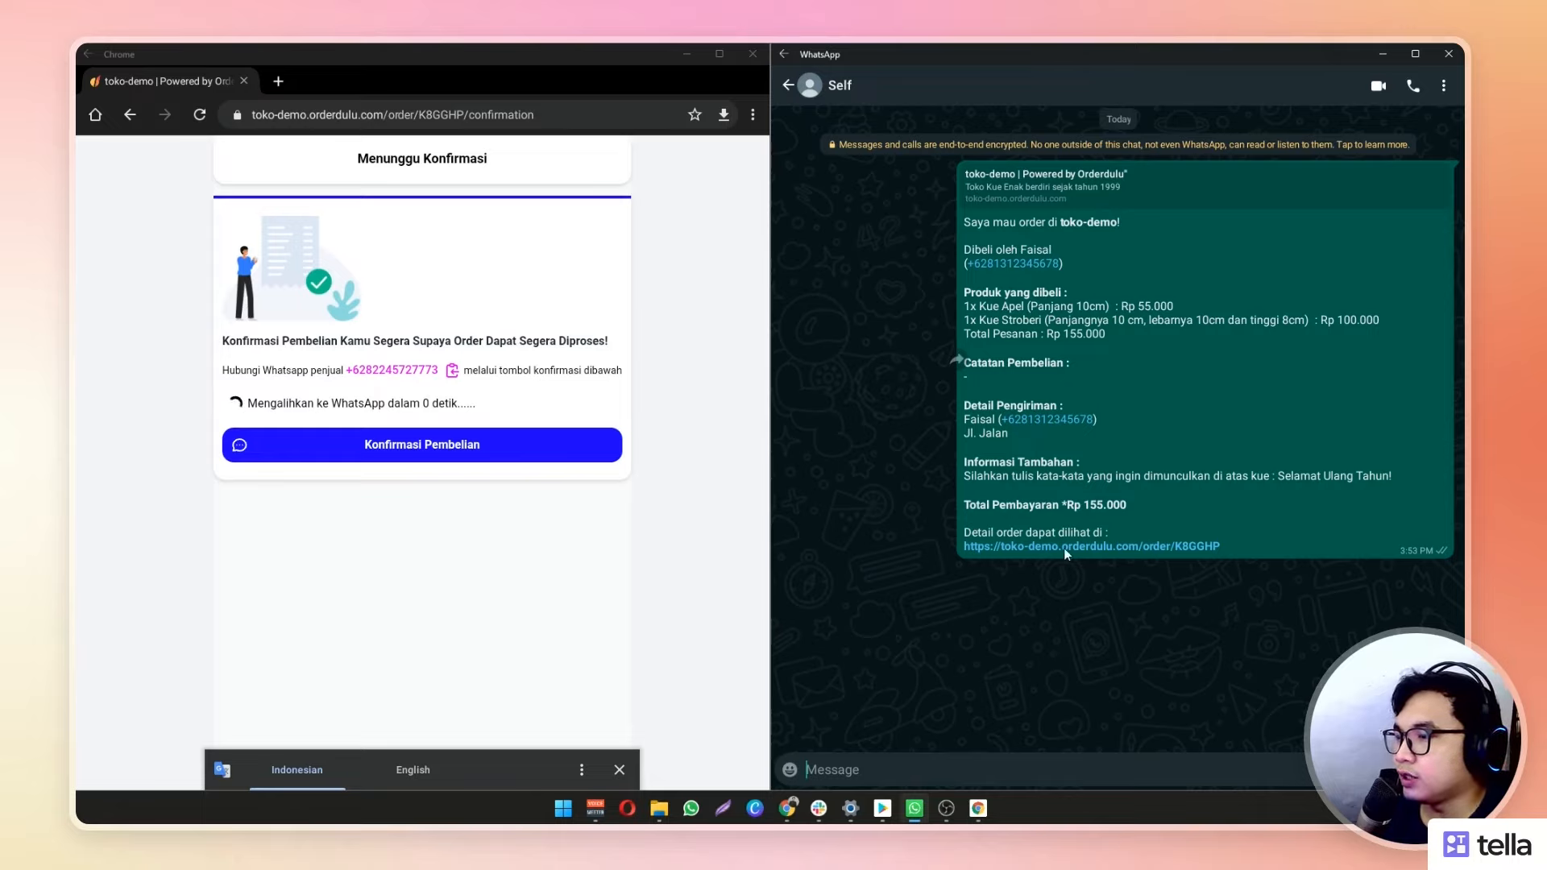
left_click(1039, 546)
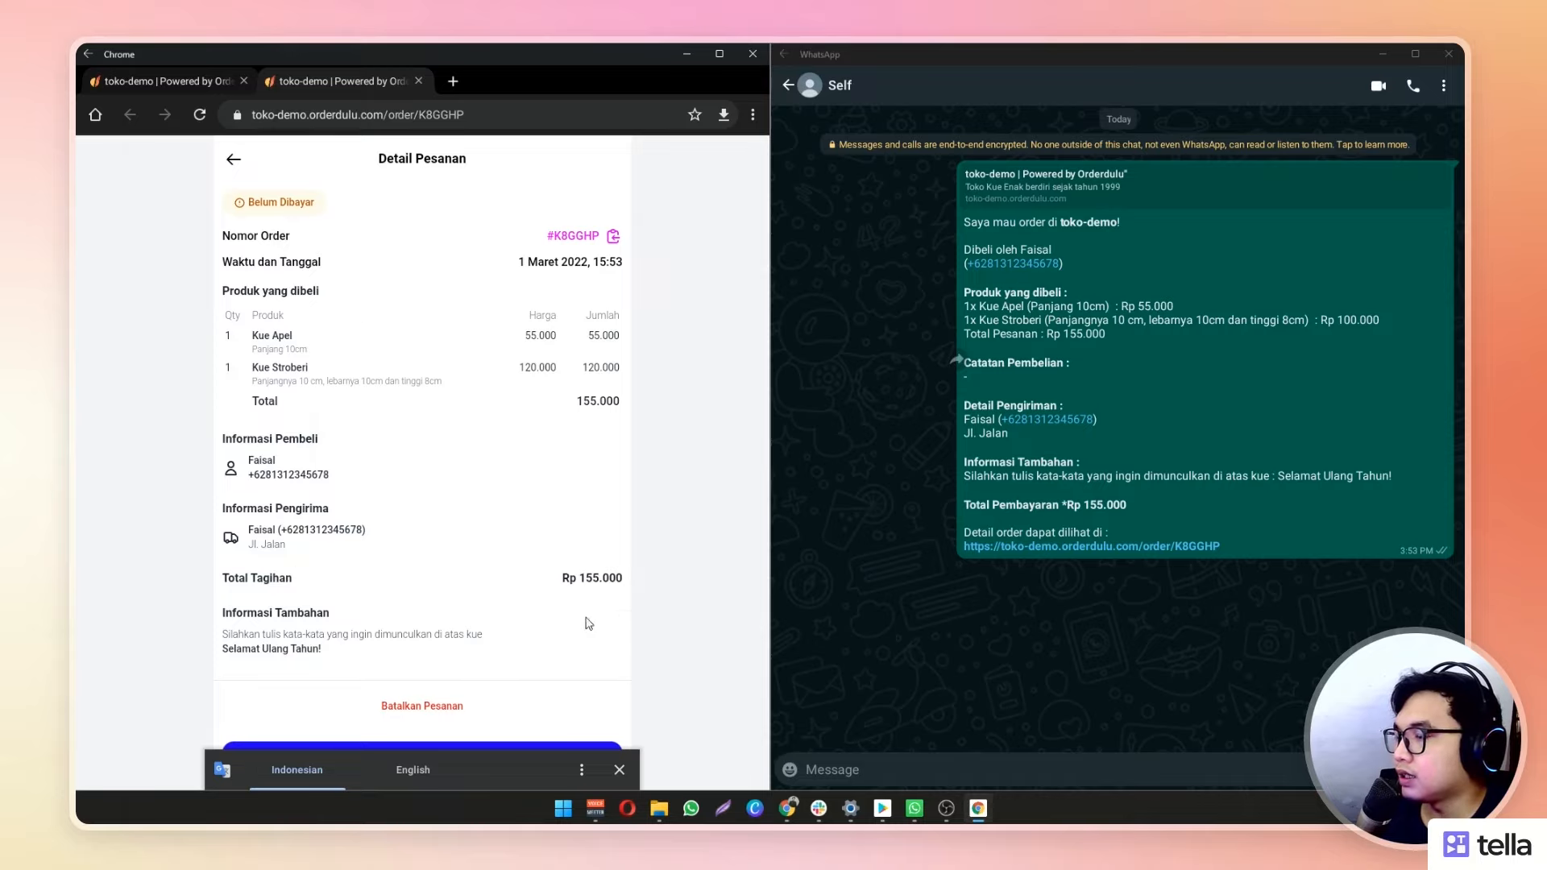
scroll(593, 621, "down", 2)
scroll(601, 615, "up", 2)
left_click(788, 809)
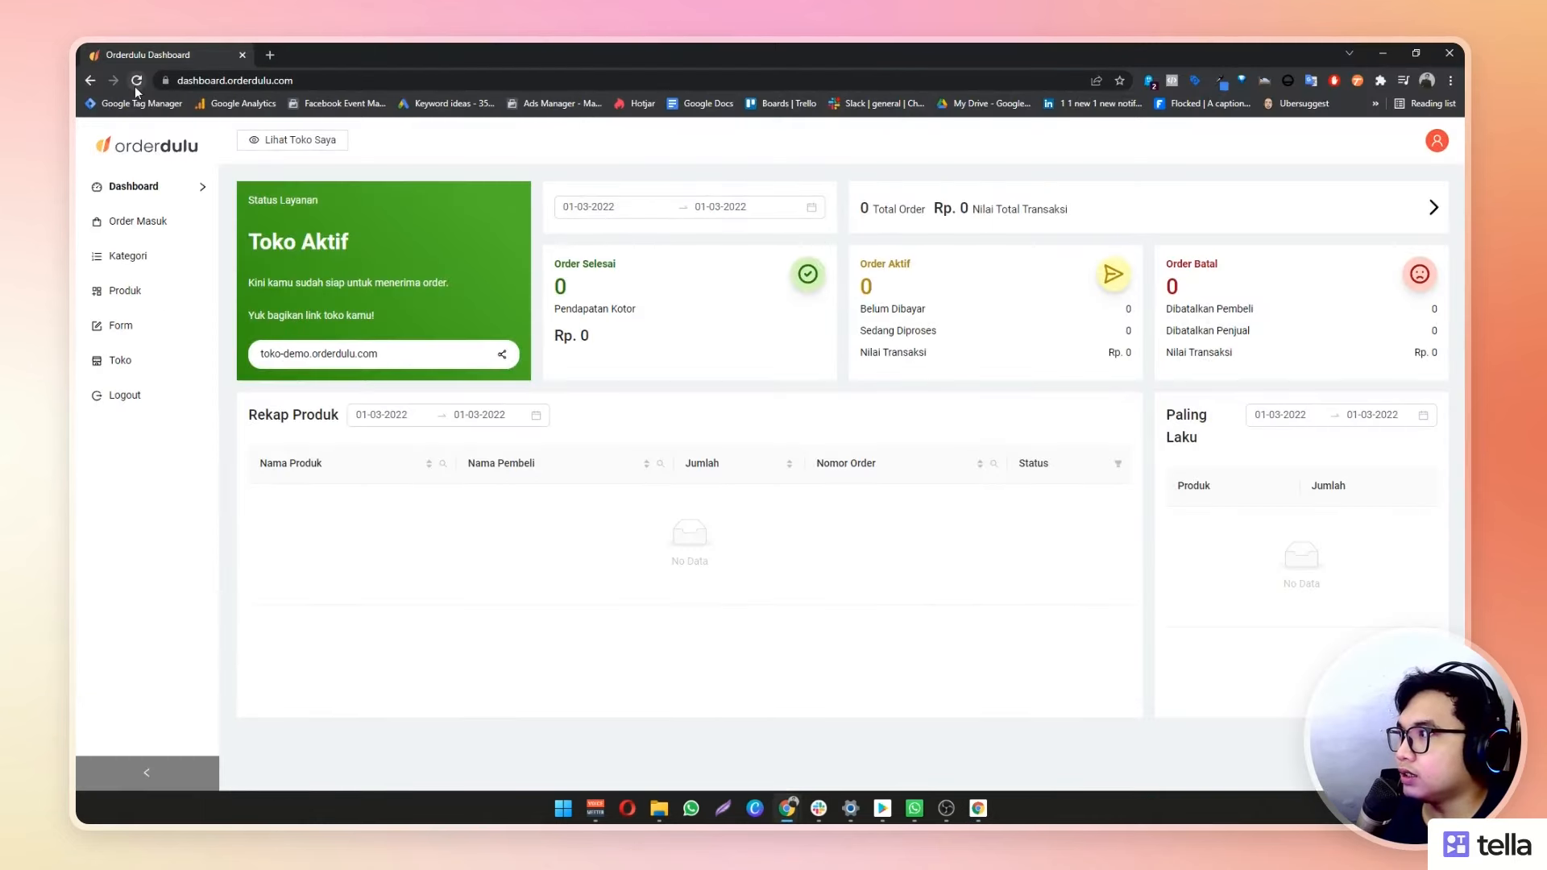
Reload the dashboard and open the new 155.000 order from Order Masuk for editing
left_click(137, 87)
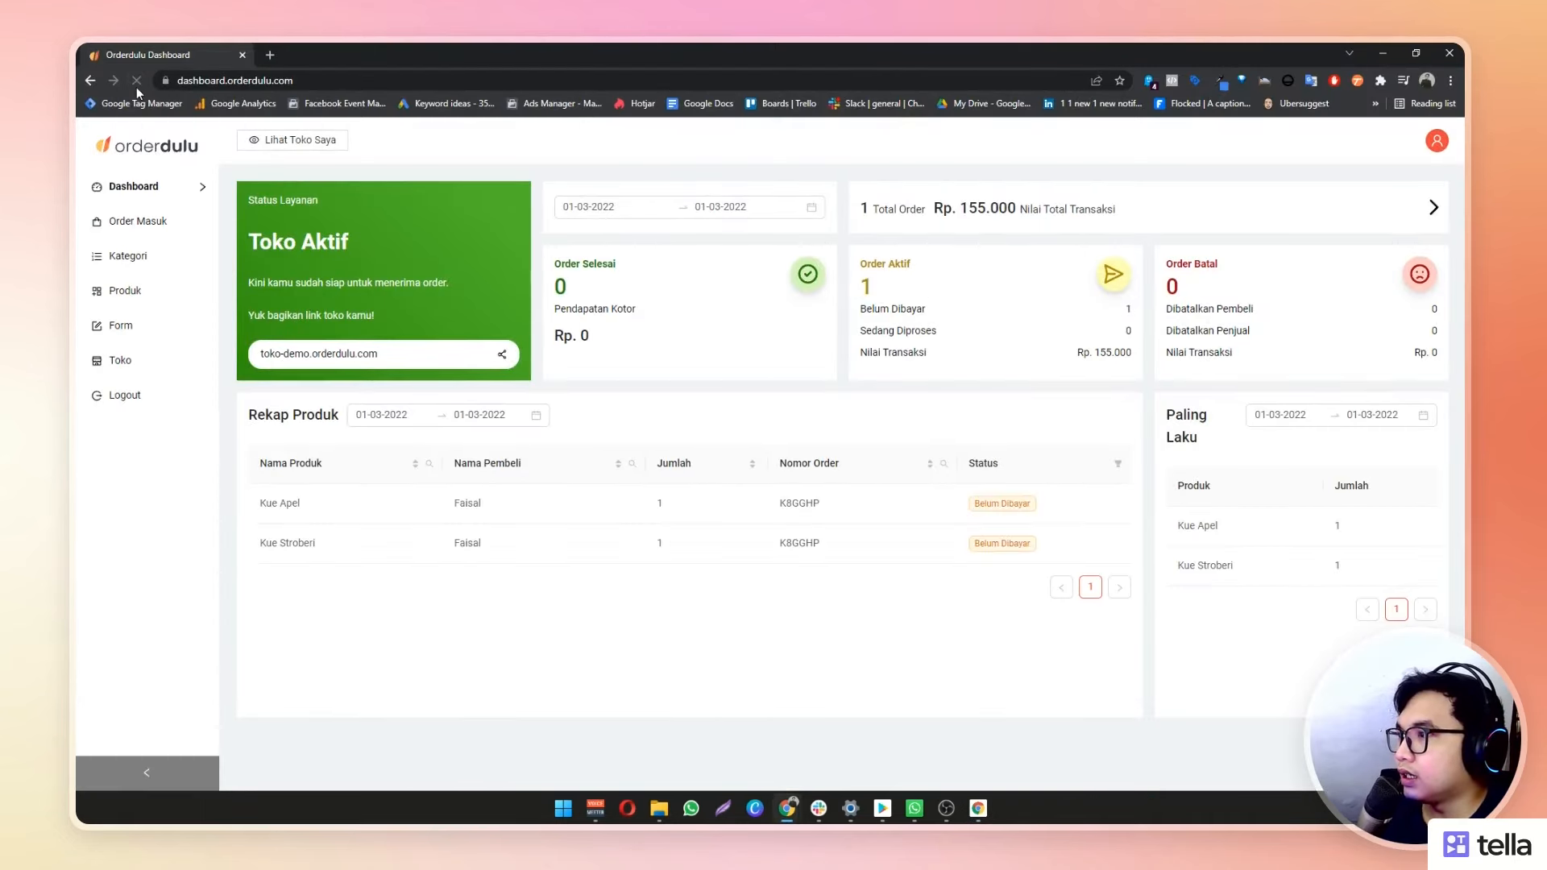
left_click(139, 233)
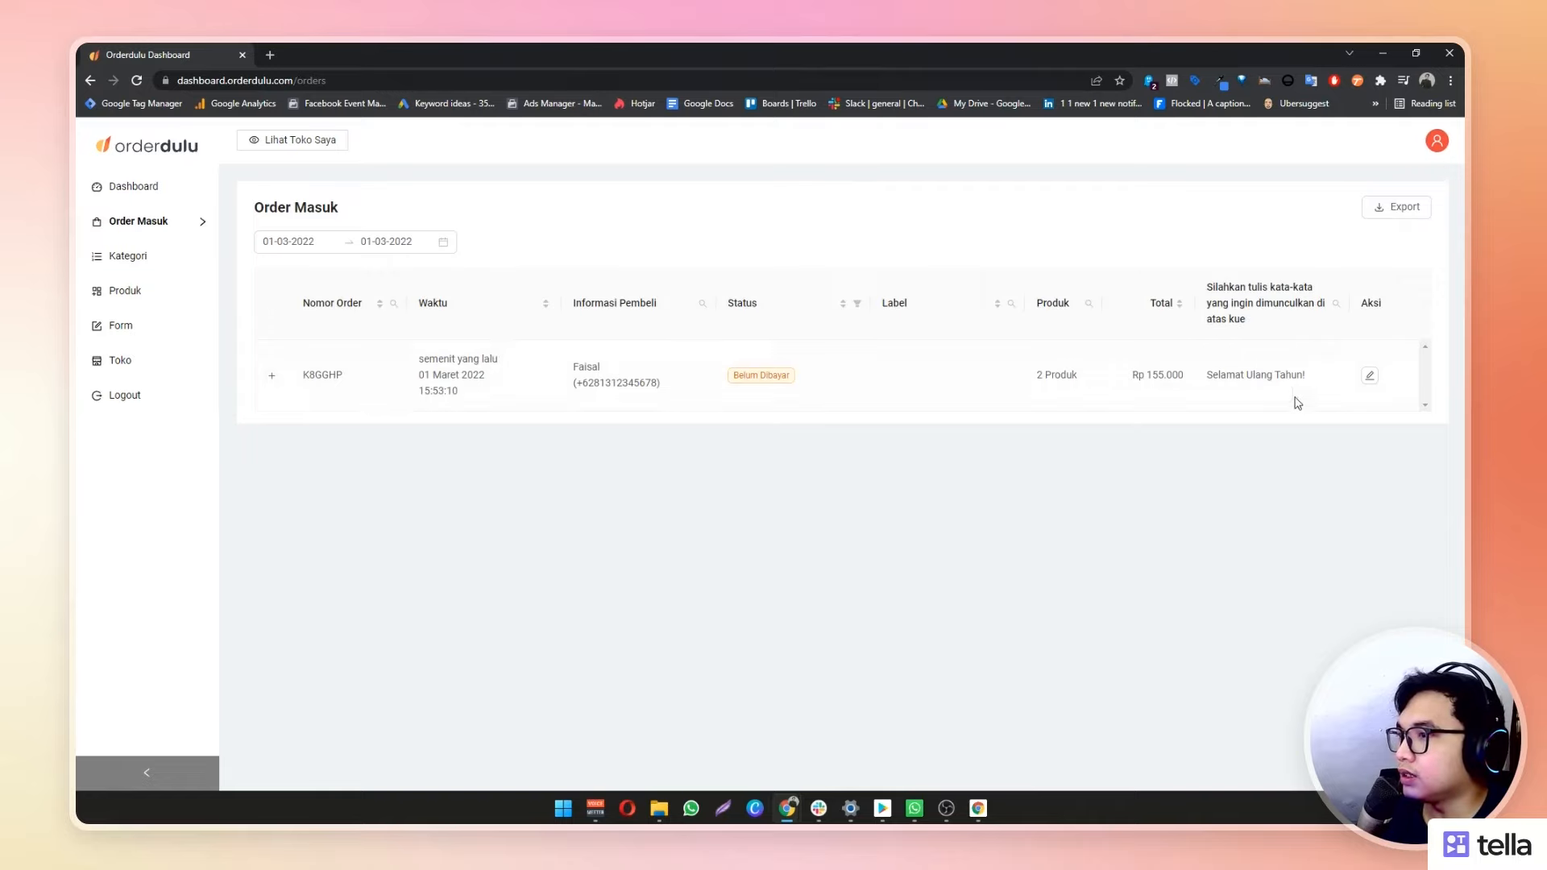
left_click(1370, 377)
Set the order status to Sedang Diproses and bring back the customer's order page
scroll(644, 503, "down", 3)
scroll(376, 440, "up", 1)
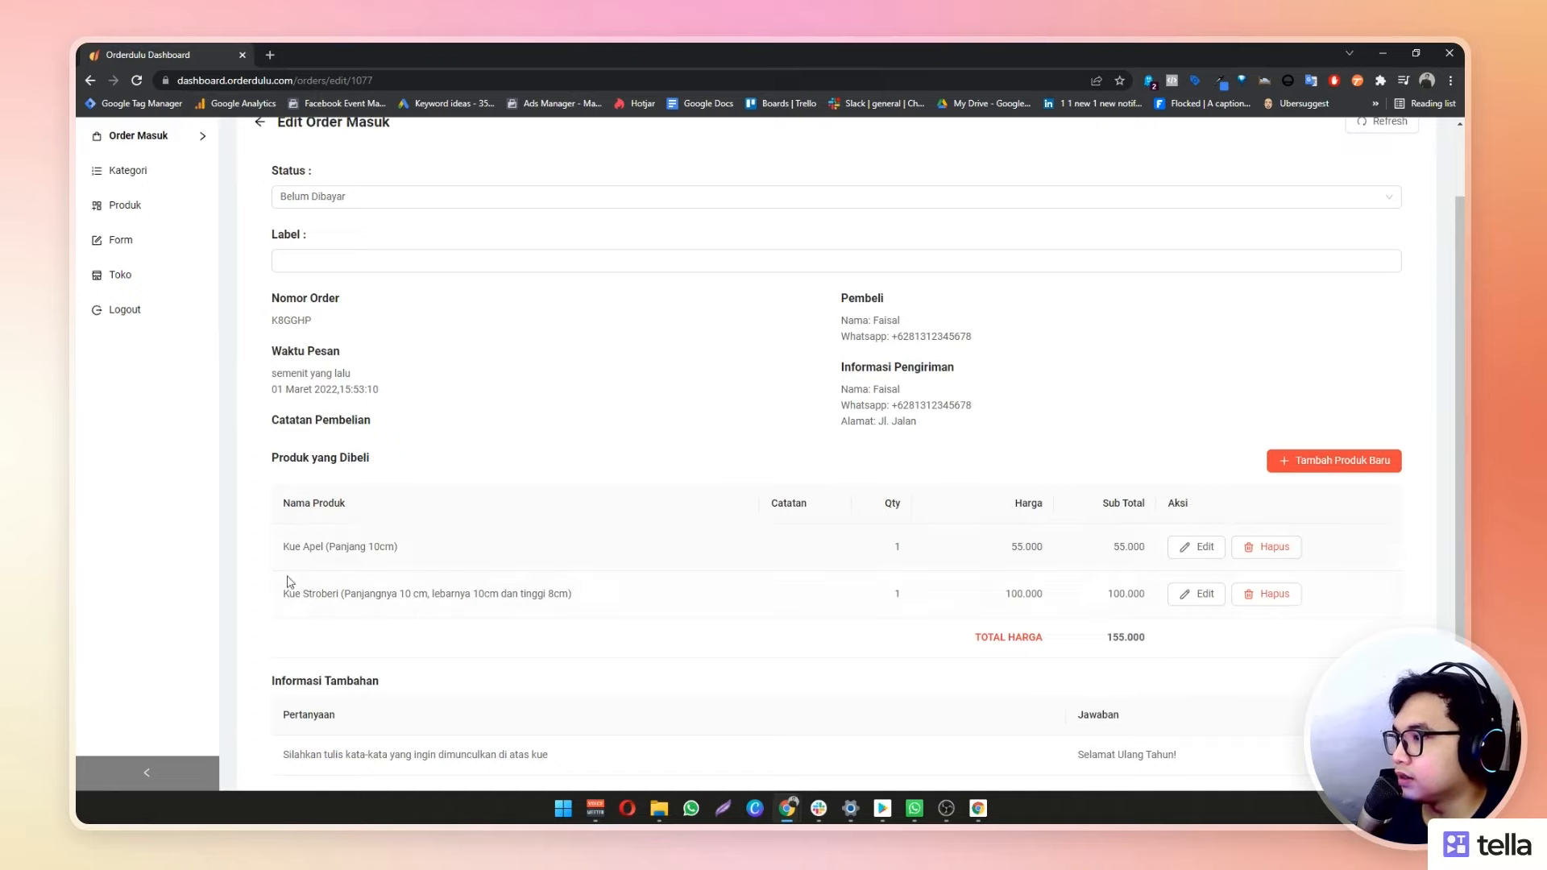
scroll(384, 575, "down", 1)
scroll(614, 514, "up", 2)
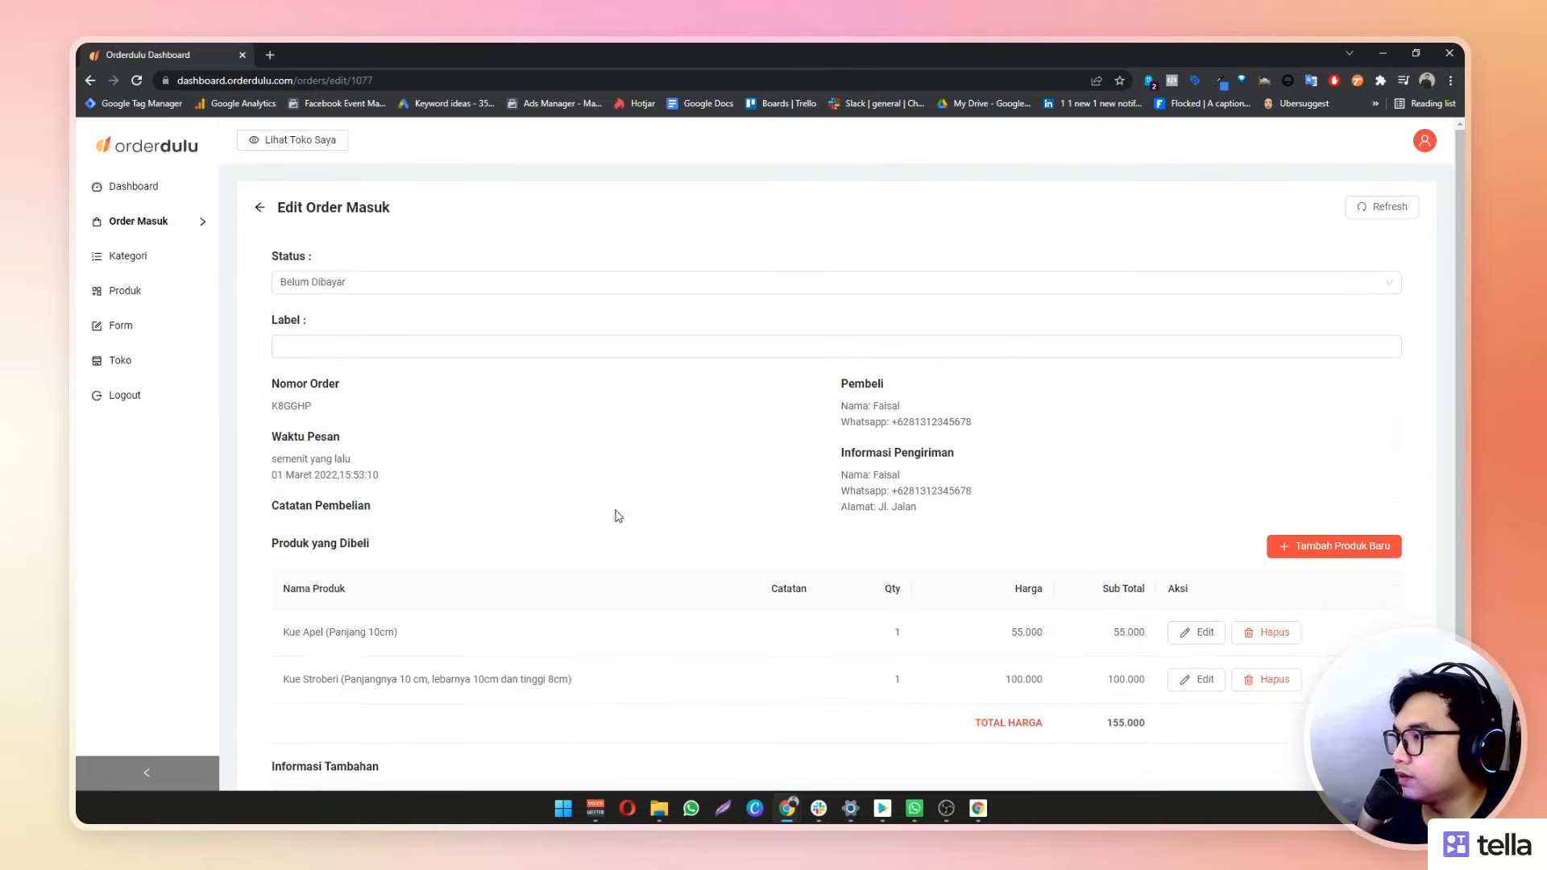
left_click(360, 288)
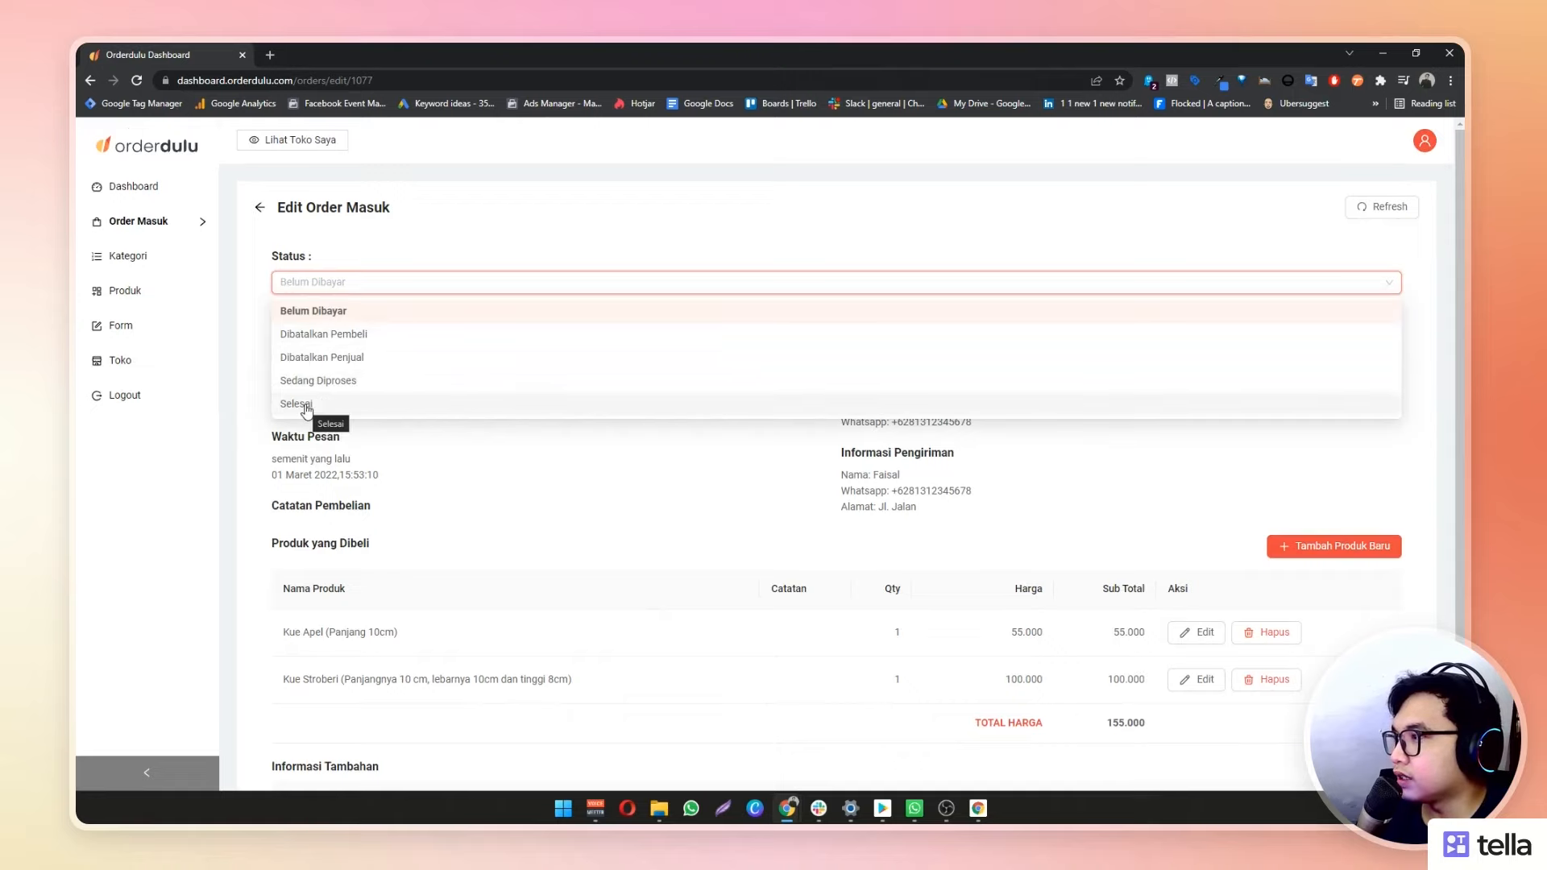
left_click(332, 382)
scroll(796, 465, "down", 2)
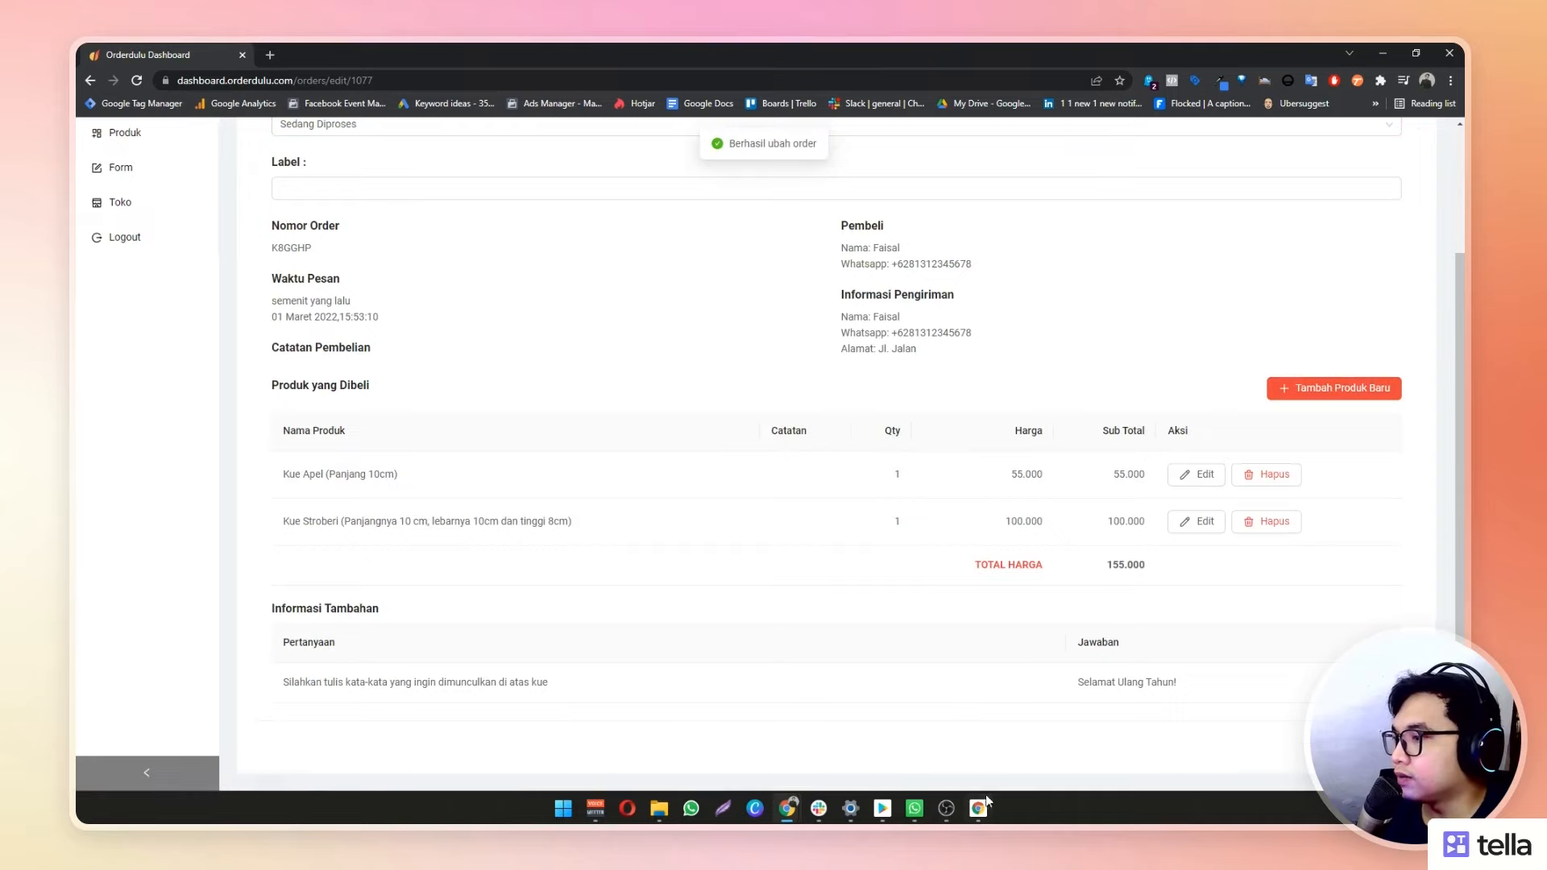
mouse_move(988, 804)
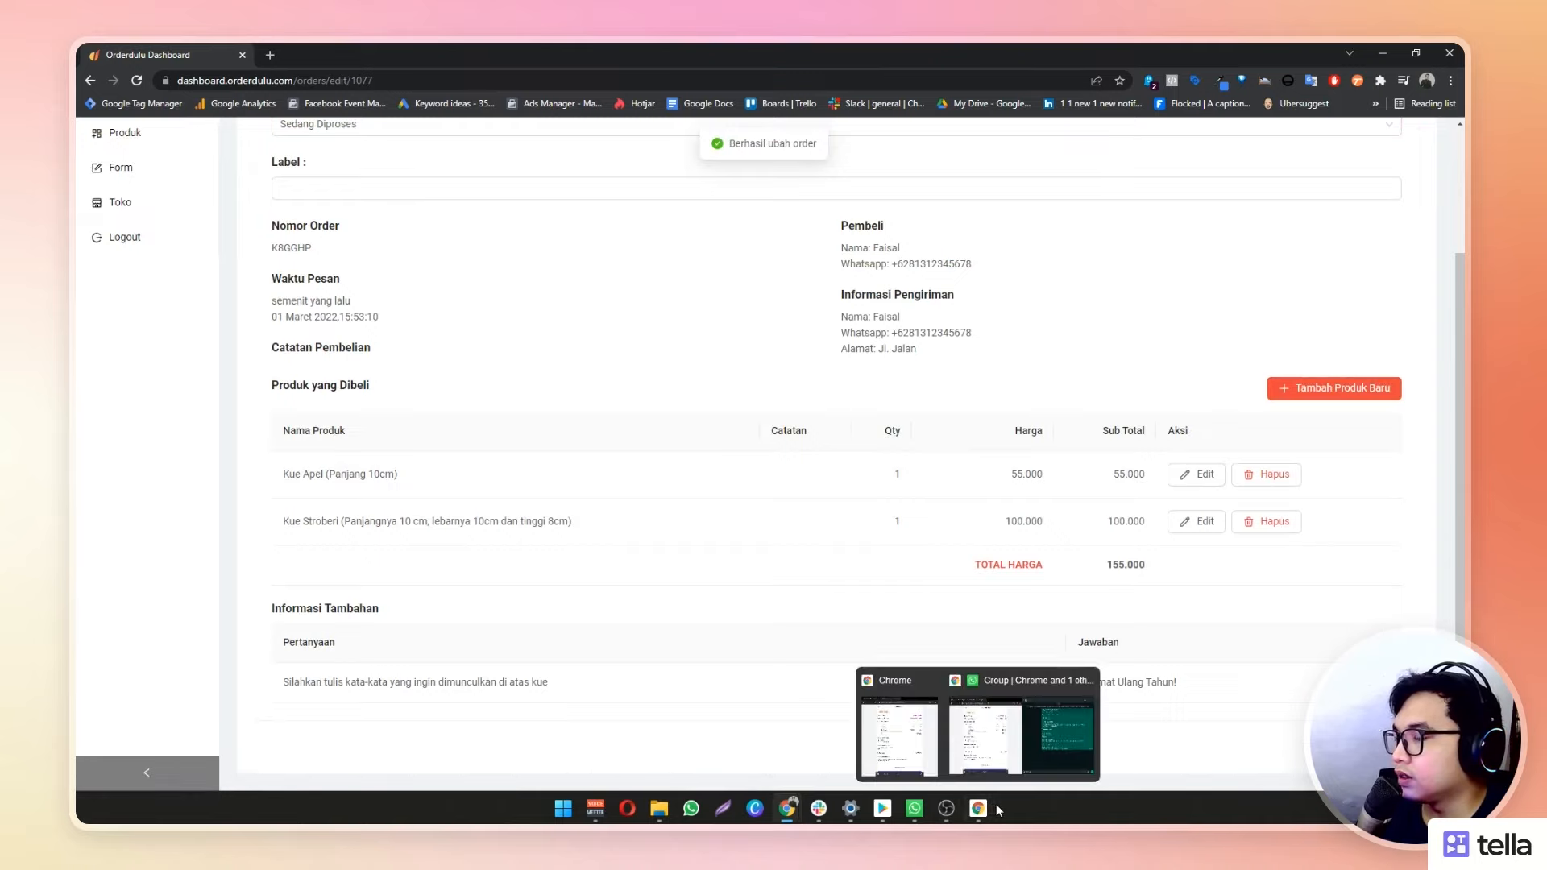
left_click(998, 804)
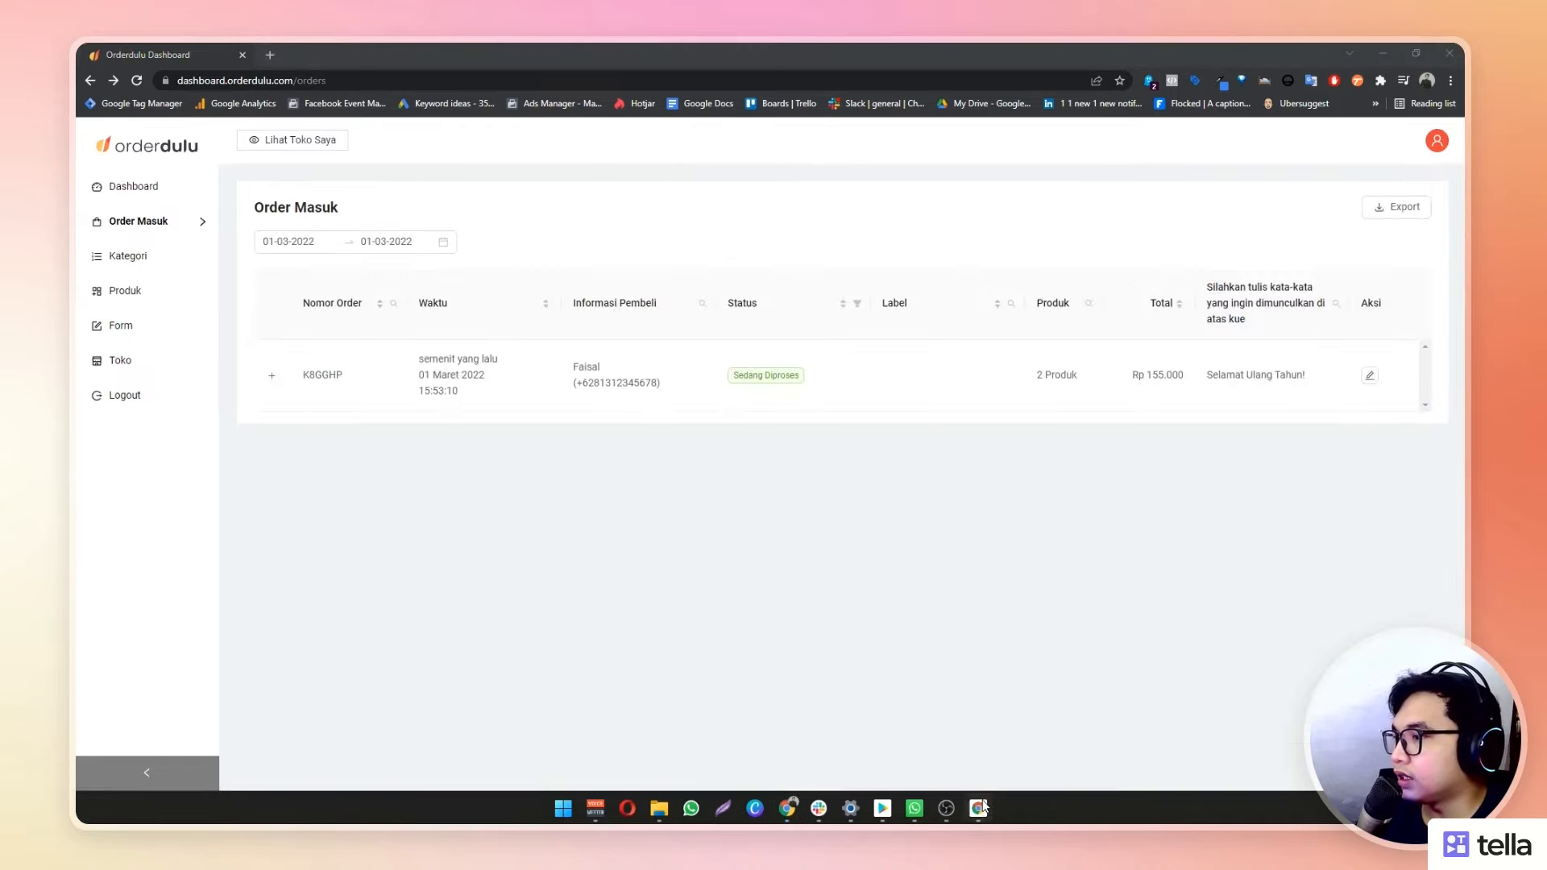
Reload order K8GGHP's page to confirm it shows Sedang Diproses, then minimize the buyer's window
left_click(200, 116)
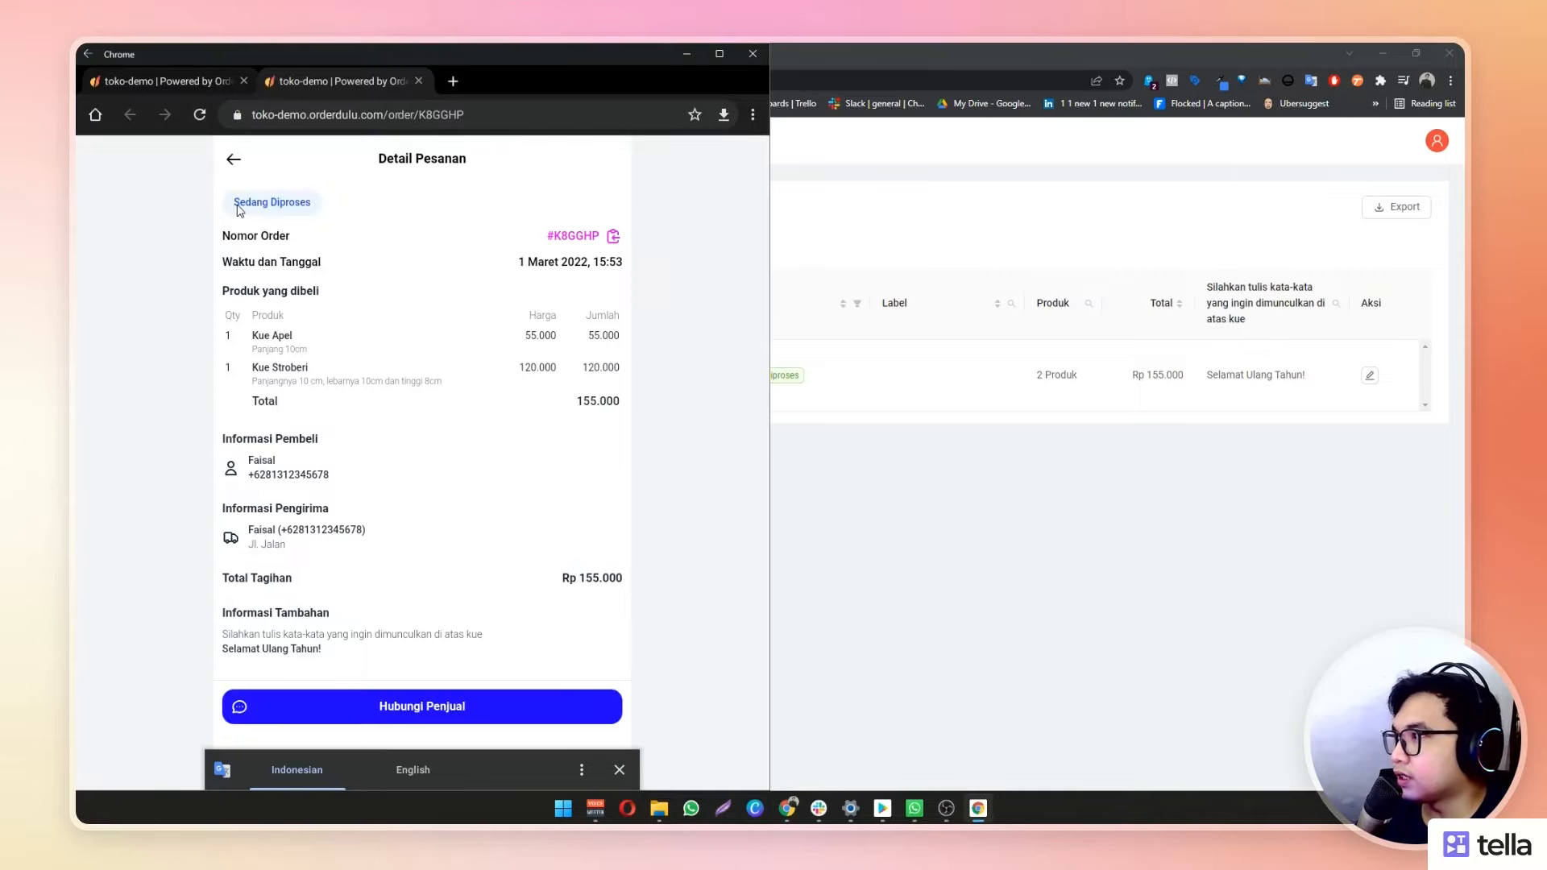
scroll(510, 351, "down", 1)
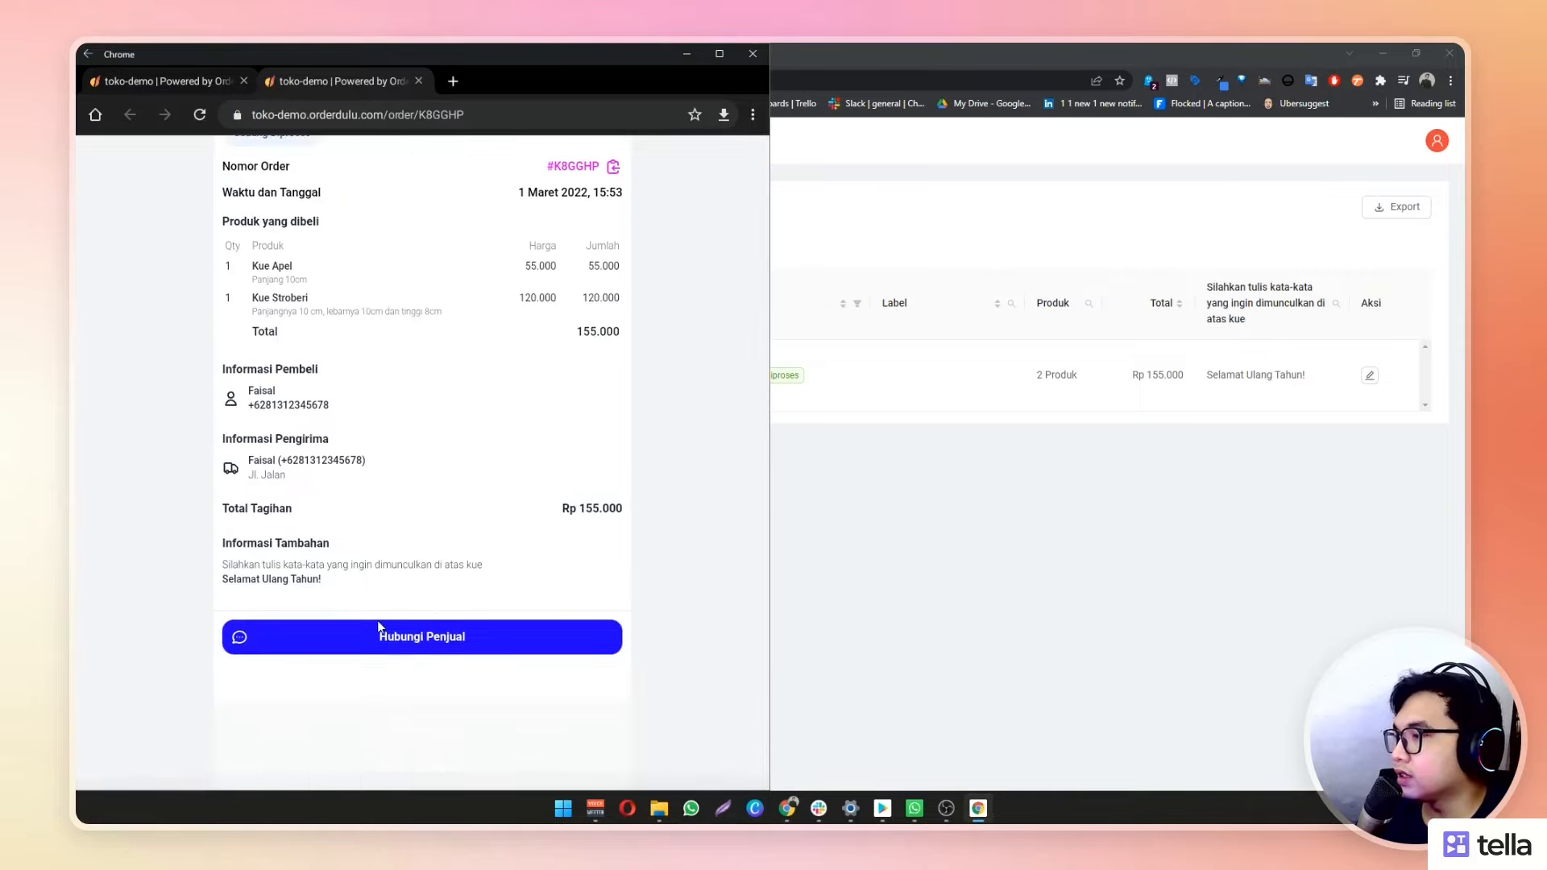
scroll(649, 630, "up", 1)
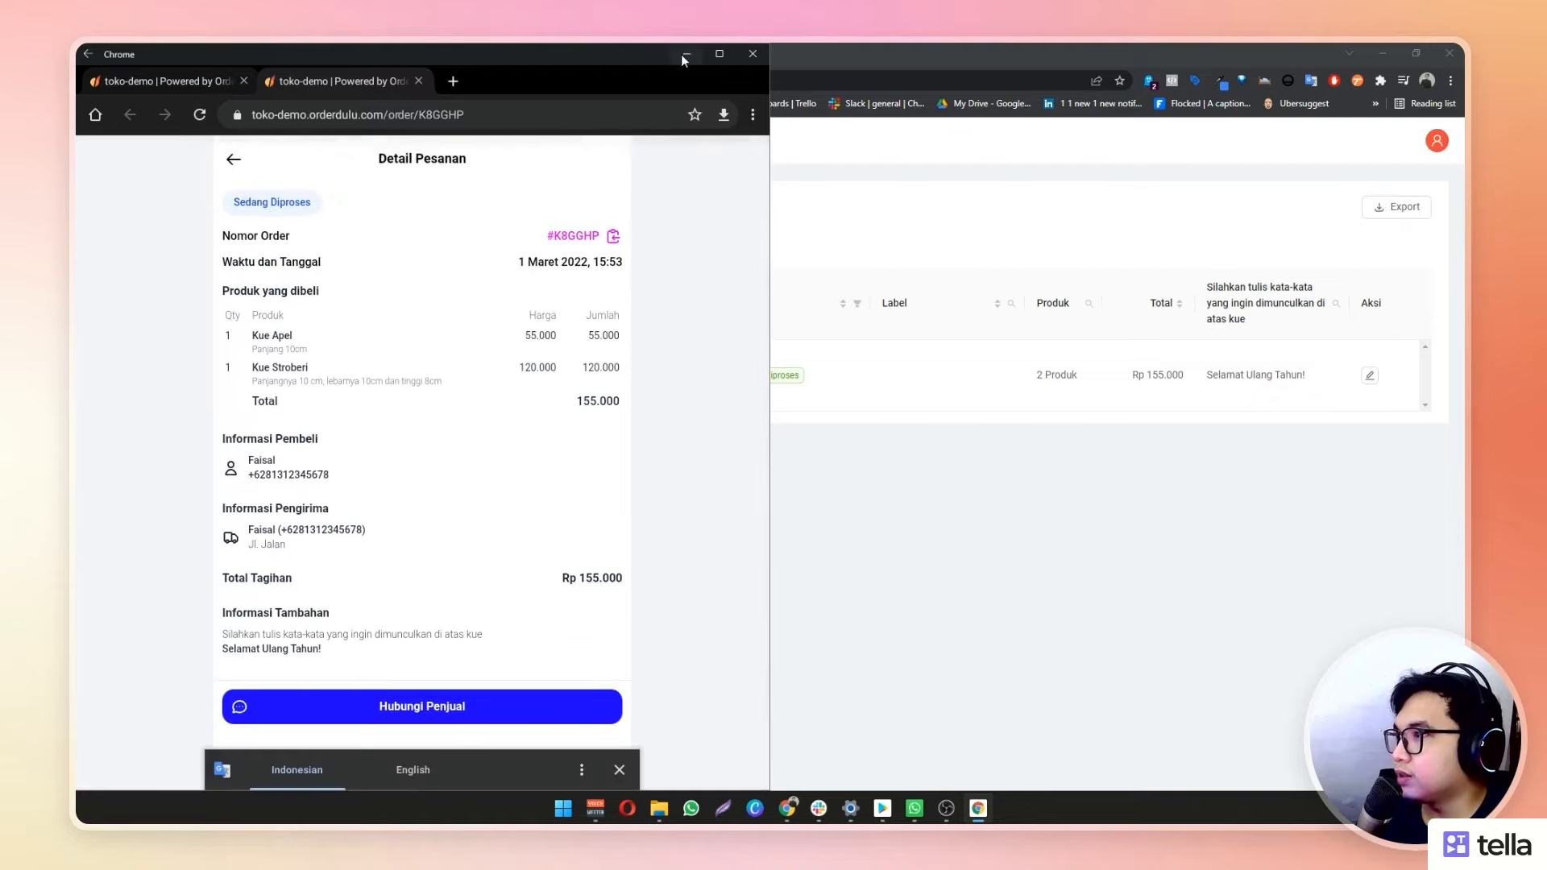
left_click(686, 54)
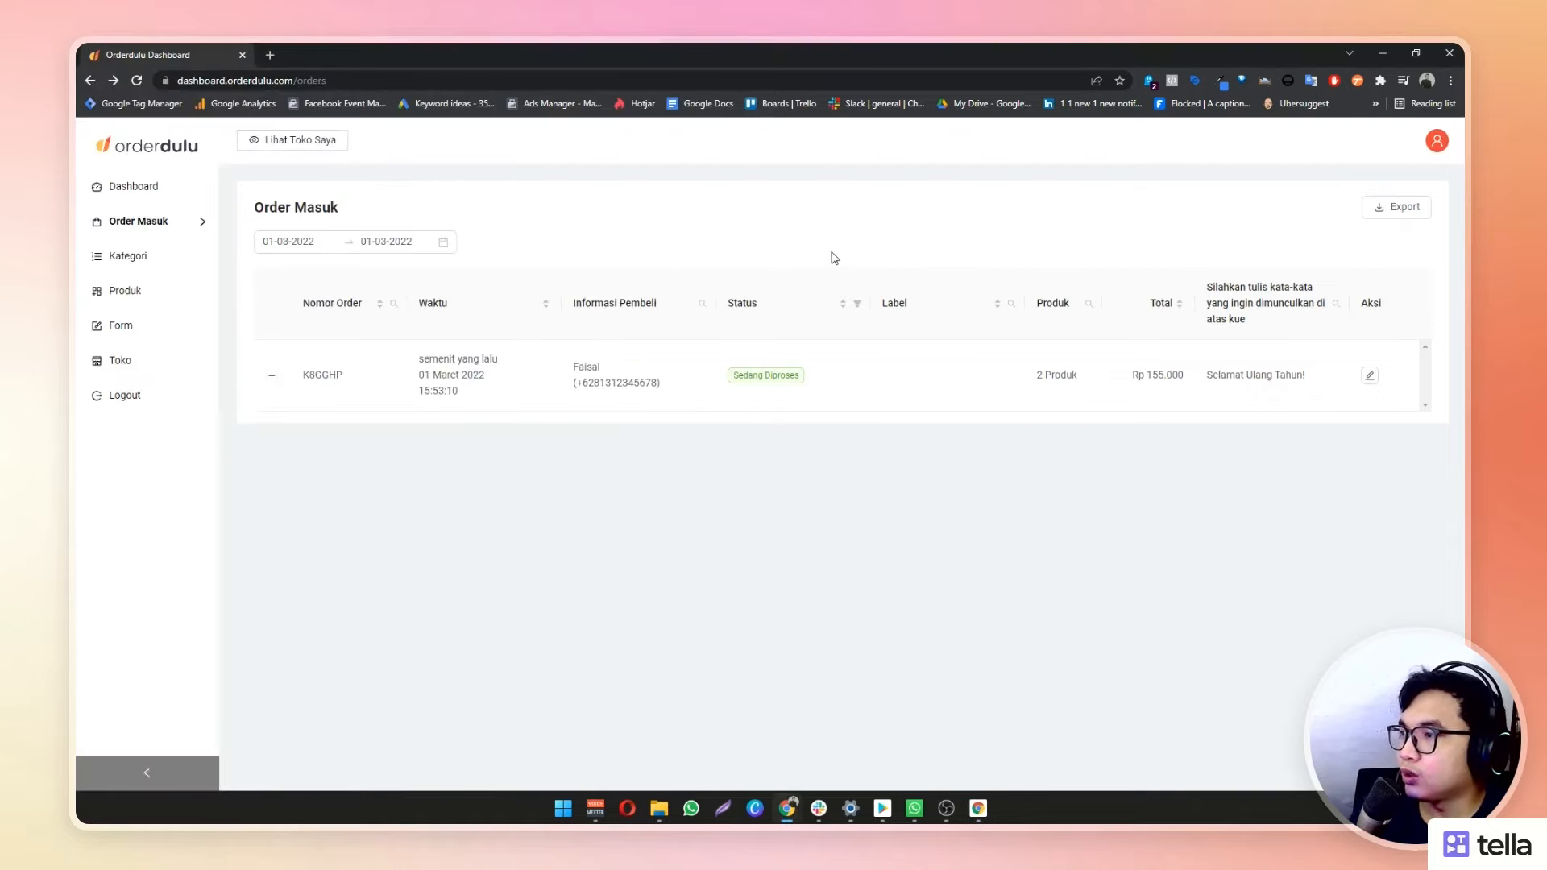